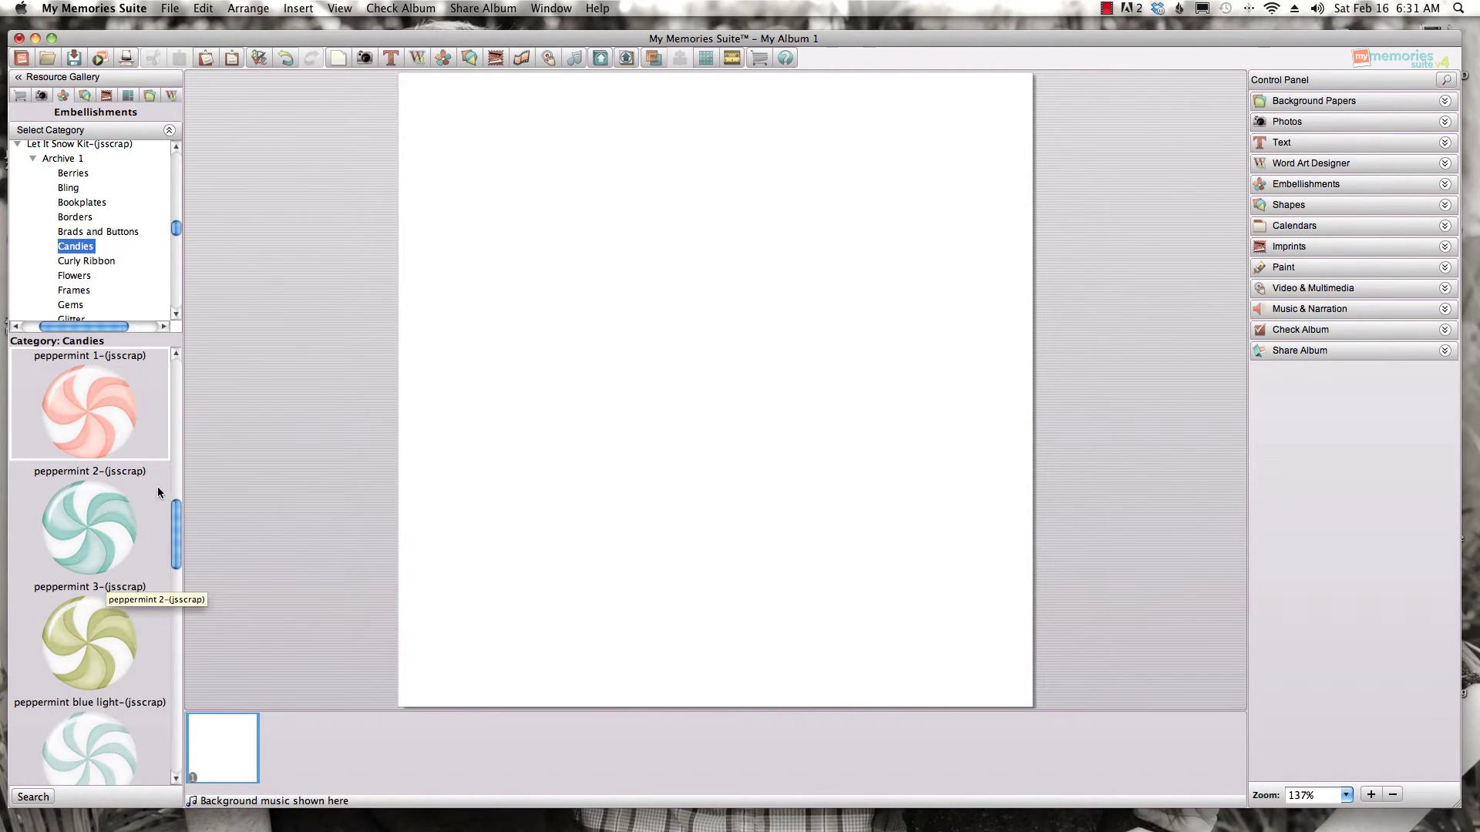
- Add the six peppermint embellishments, from peppermint 1 to peppermint brown, from the Let It Snow Kit's Candies category to the blank page
left_click(1321, 186)
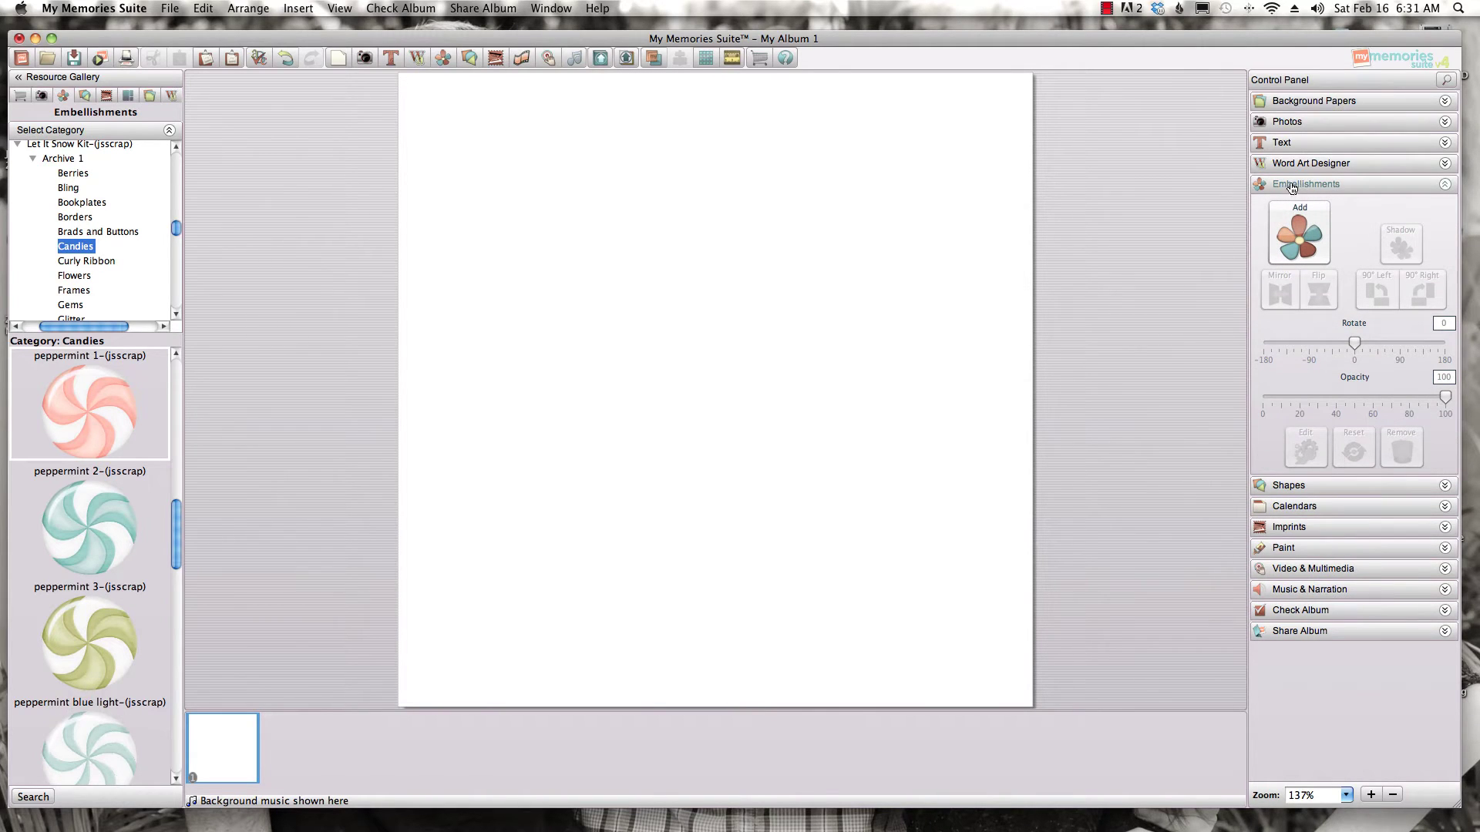
left_click(1306, 236)
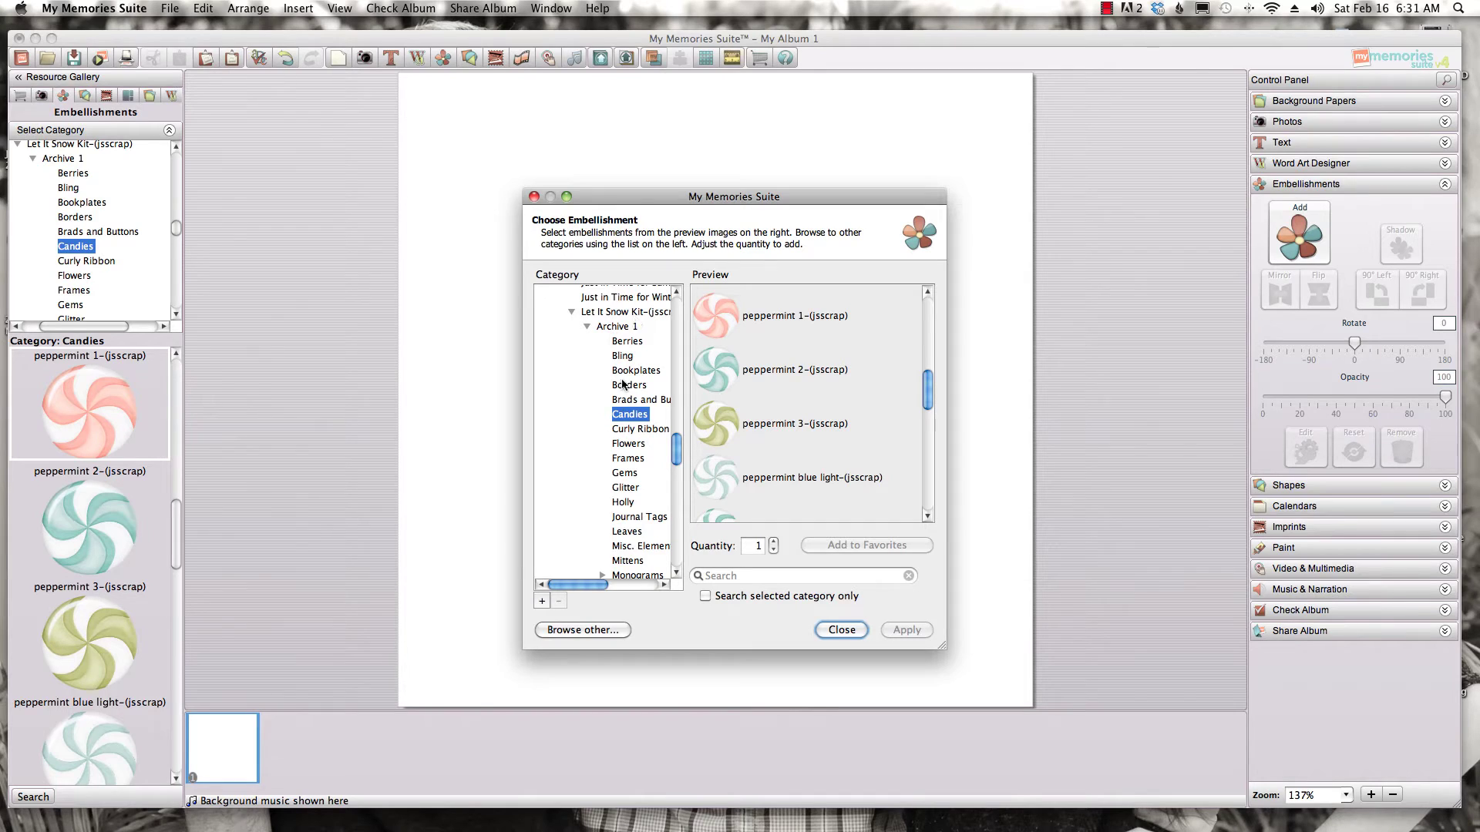
left_click_drag(592, 583, 611, 587)
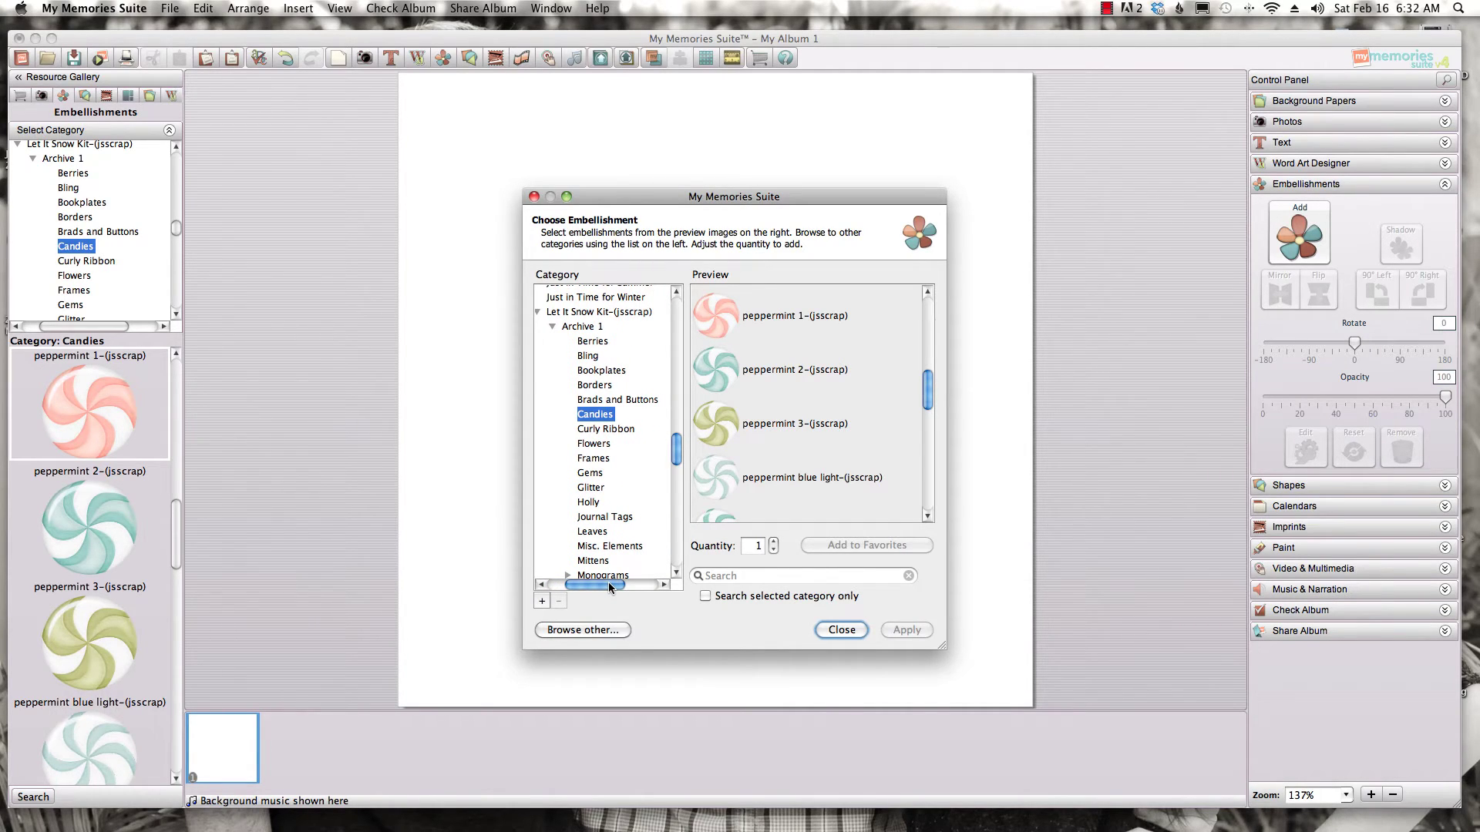
left_click(728, 333)
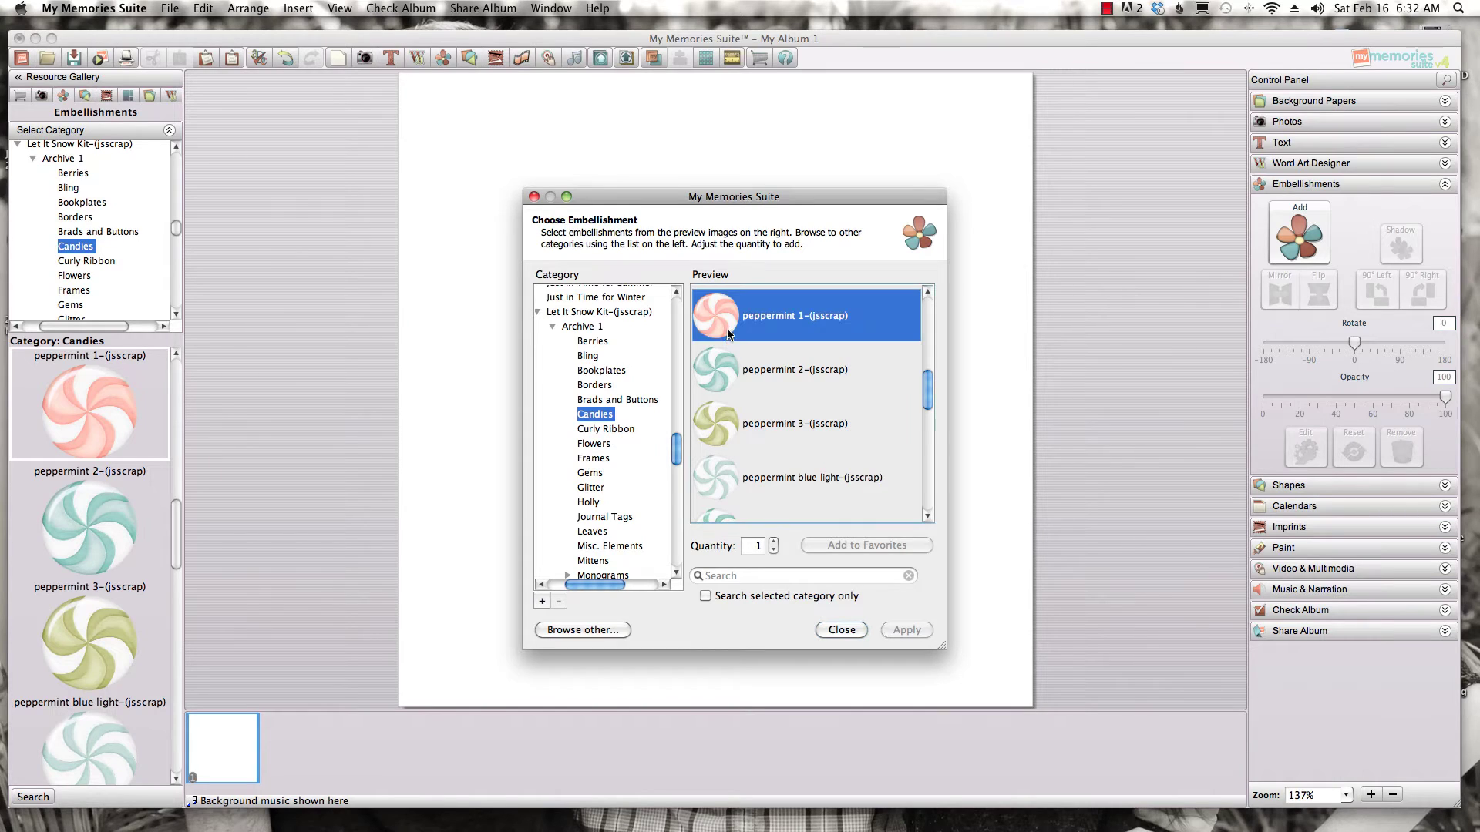
left_click_drag(687, 336, 798, 477)
left_click_drag(931, 384, 899, 410)
left_click(718, 418, "shift")
left_click(724, 474, "shift")
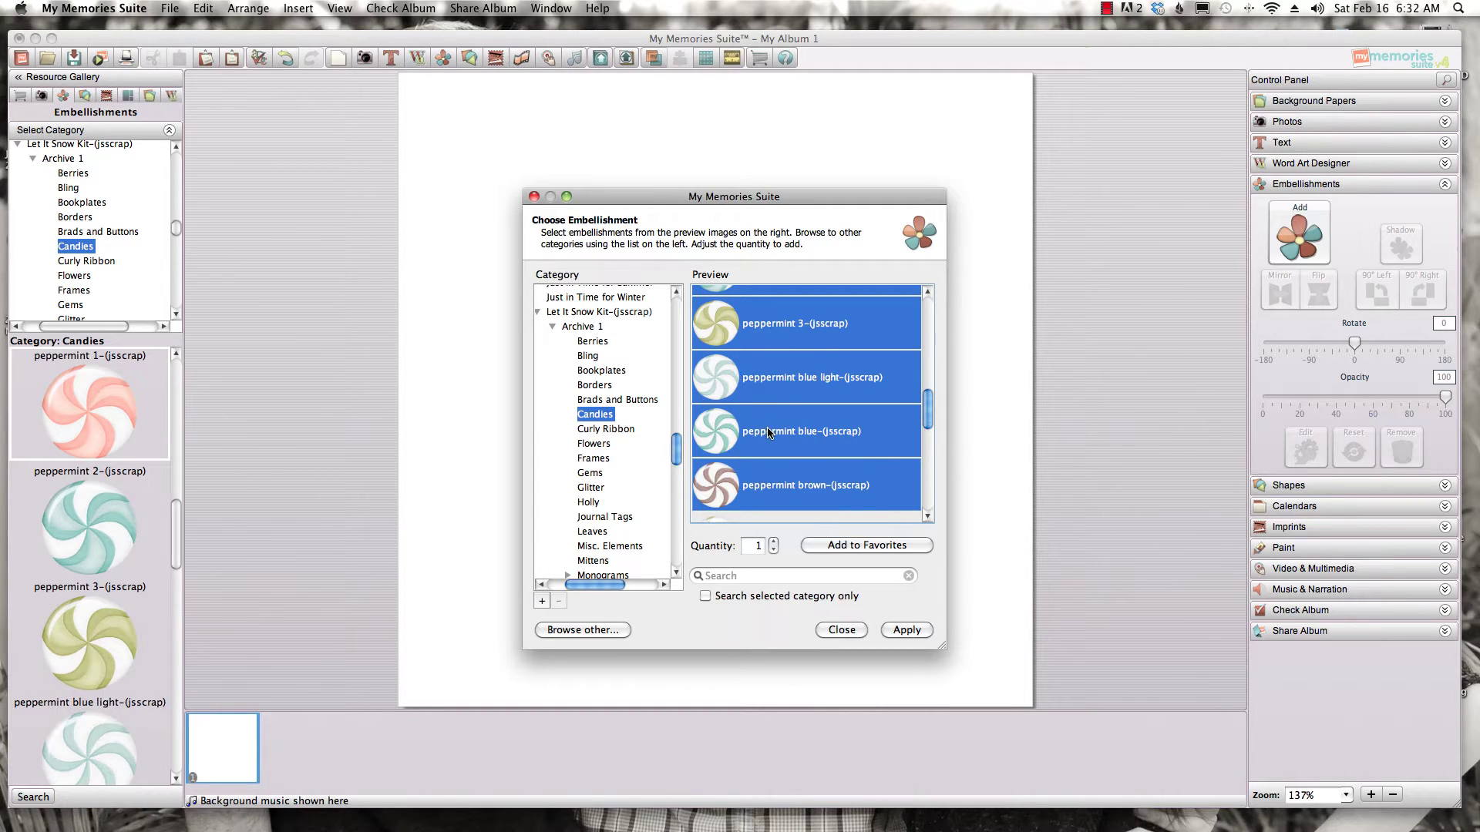
left_click(916, 632)
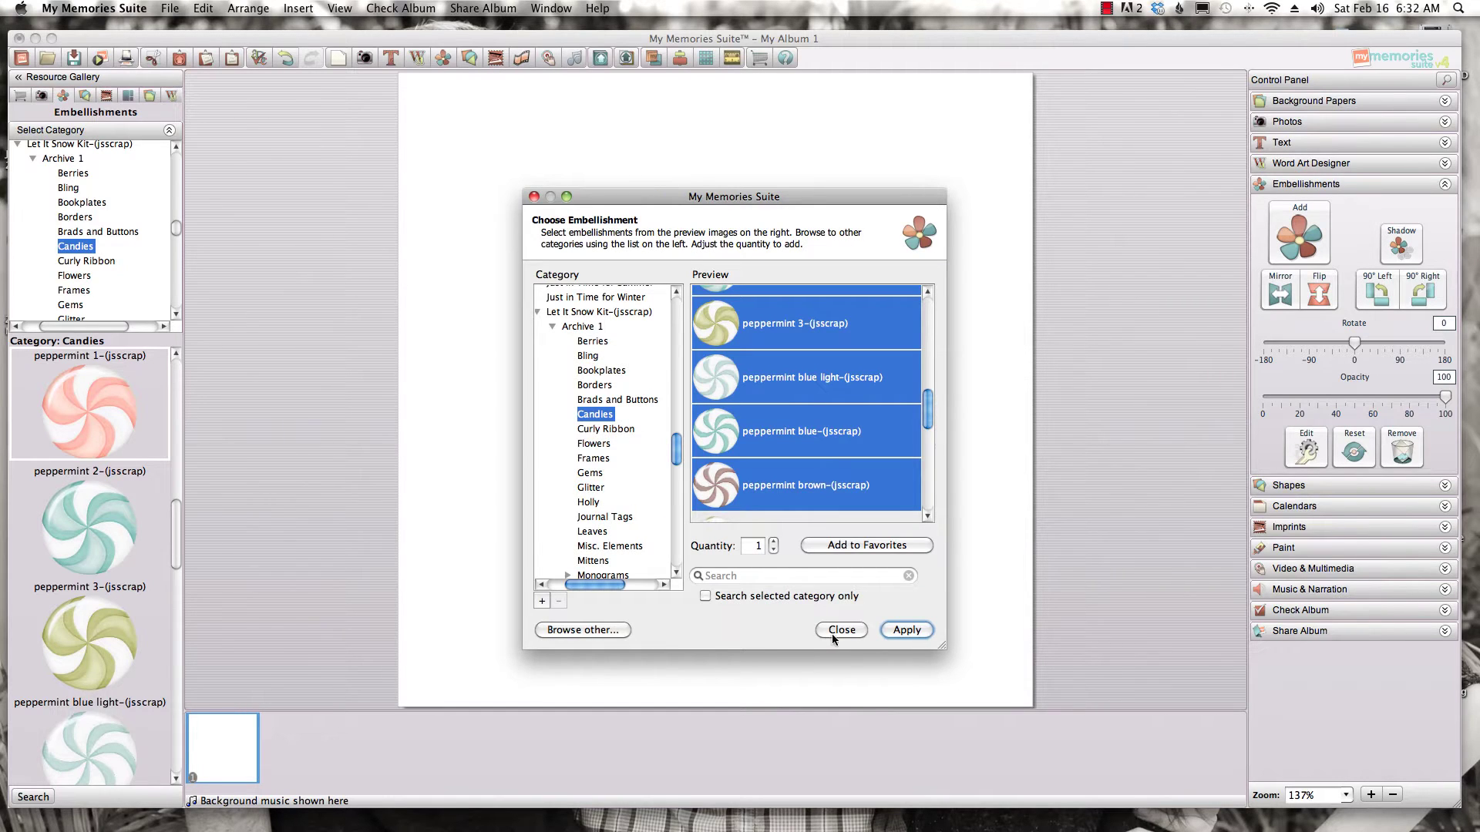
left_click(833, 633)
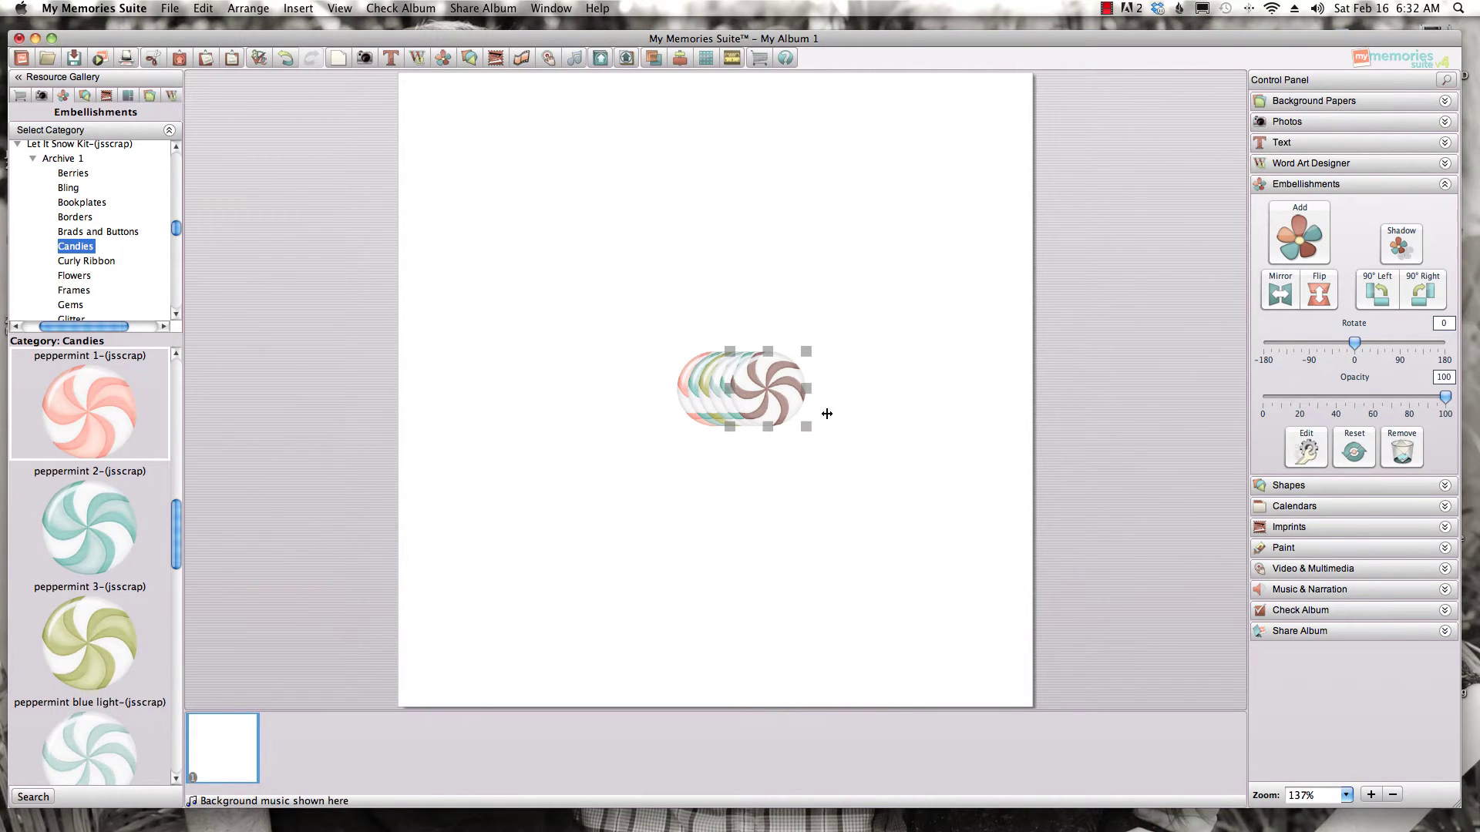
left_click(806, 513)
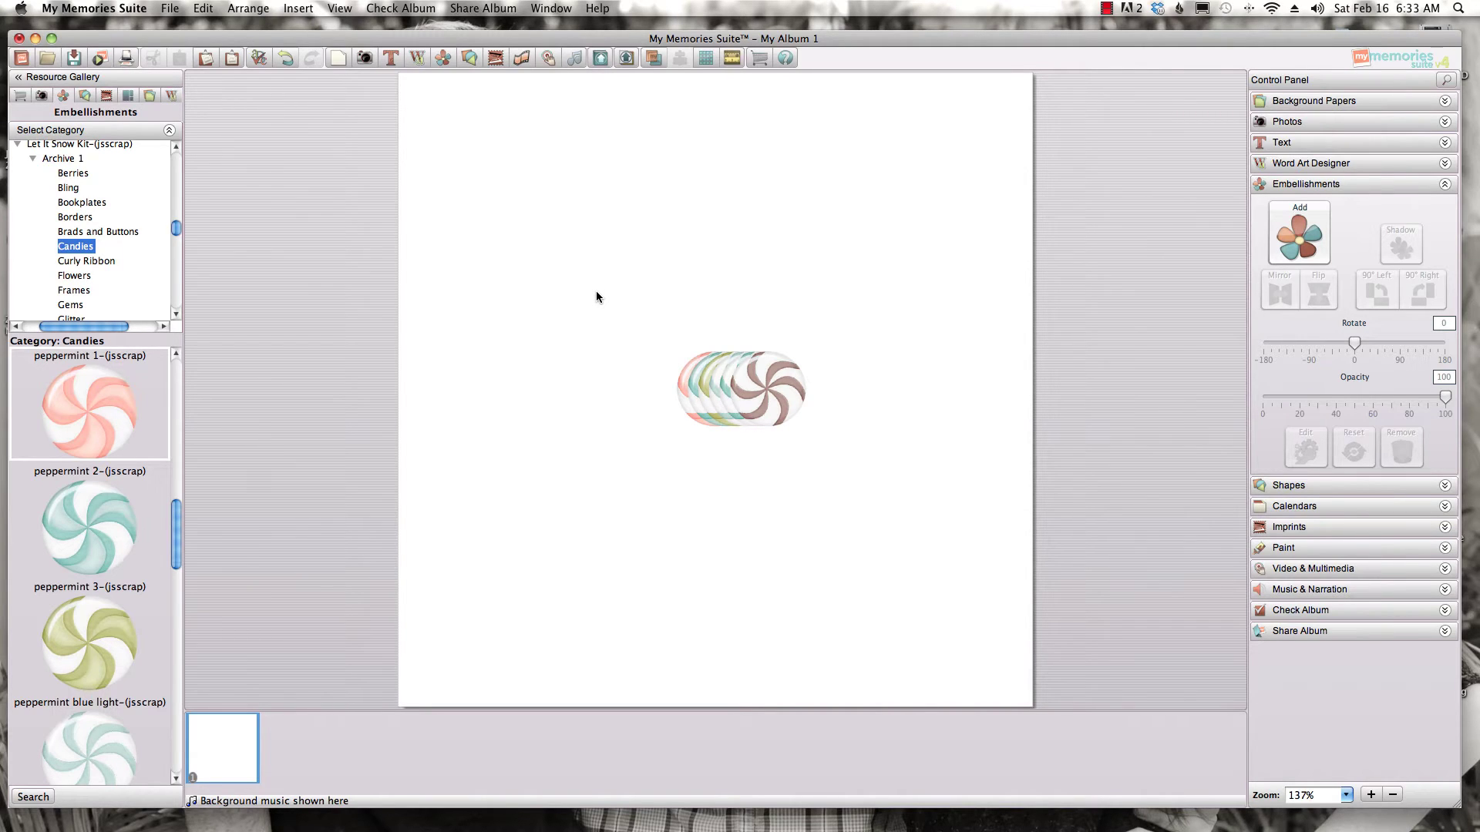
- Select all six overlapping candies at once, first as everything on the page and again by enclosing them, clearing each selection
key("super+a")
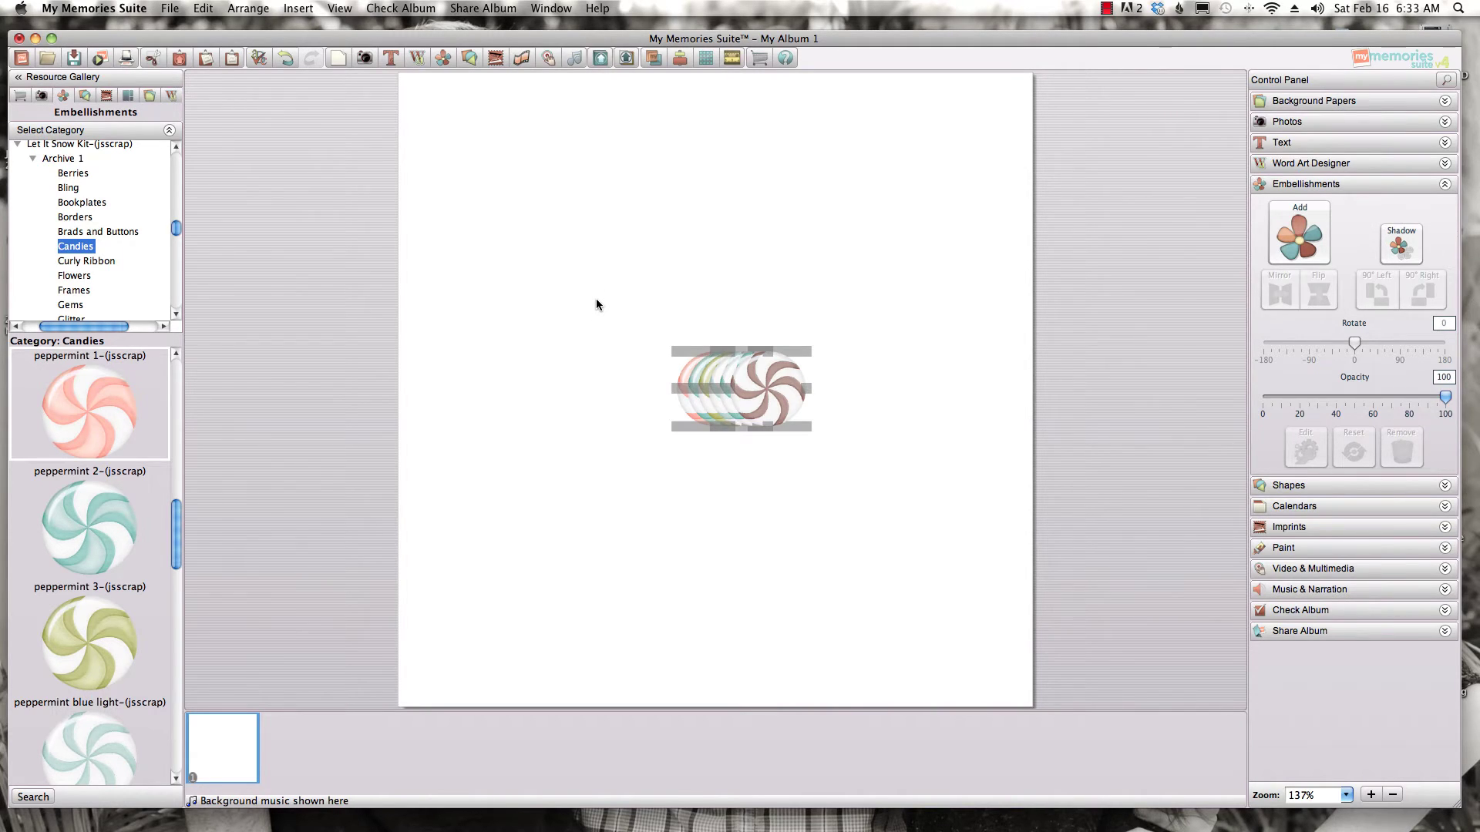
left_click(597, 467)
left_click_drag(626, 316, 837, 458)
left_click(807, 462)
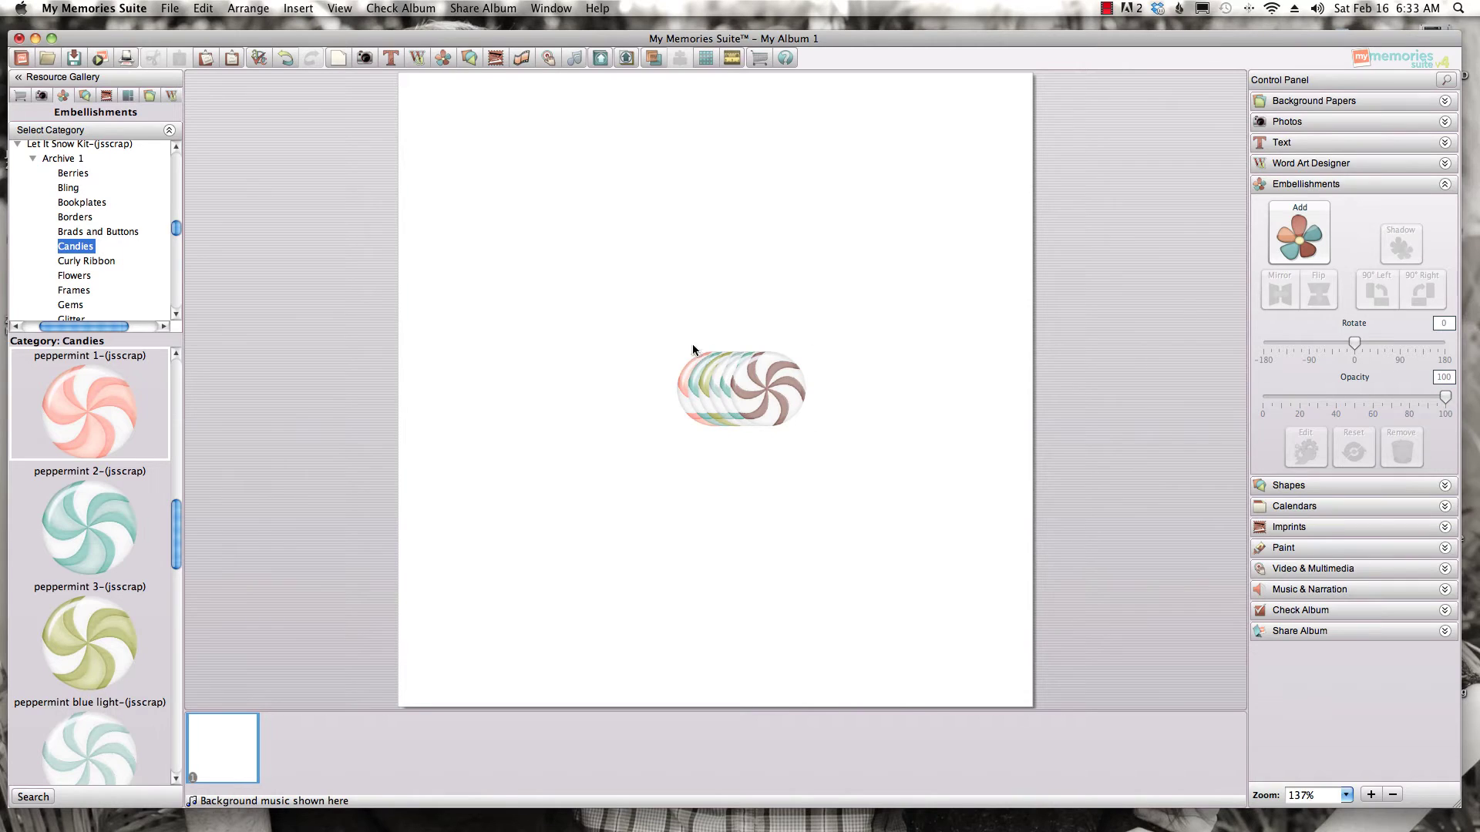
- Build a multiple selection of the overlapping candies one by one, starting from the pink candy
left_click(782, 394)
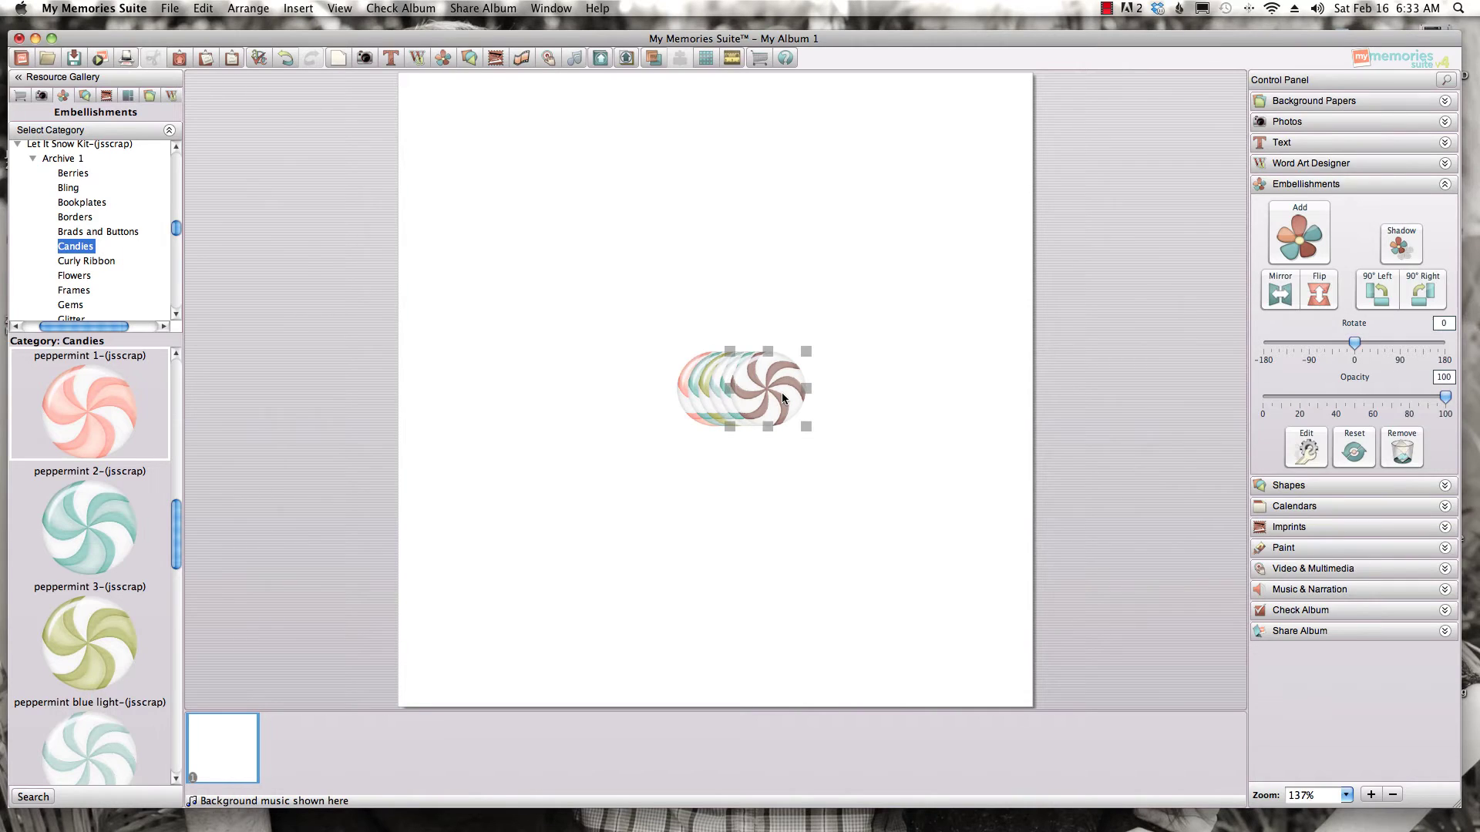
left_click(729, 404)
left_click(678, 397)
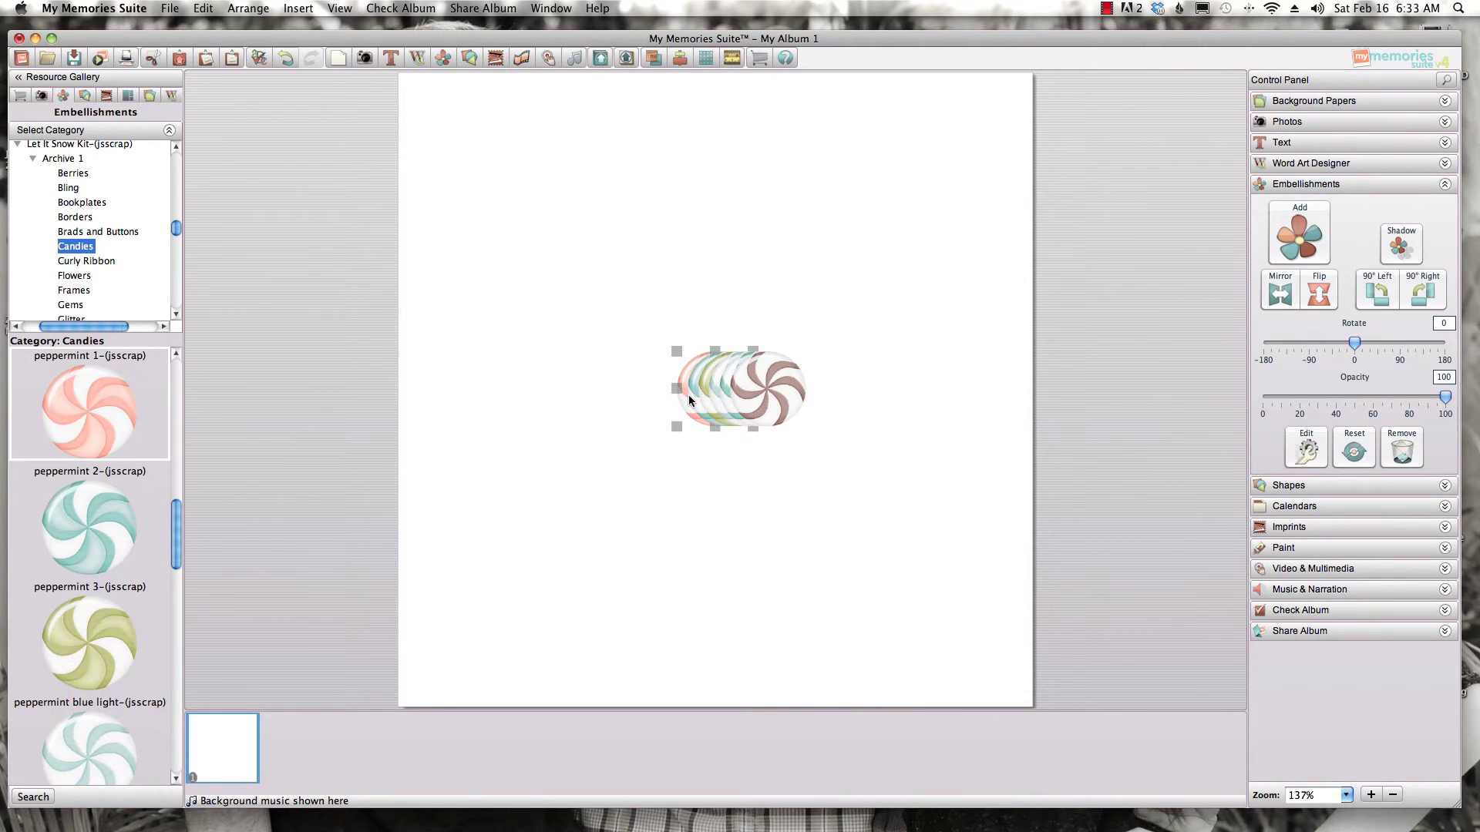
left_click(702, 396, "shift")
left_click(717, 395, "shift")
left_click(728, 394, "shift")
left_click(740, 395, "shift")
left_click(746, 405, "shift")
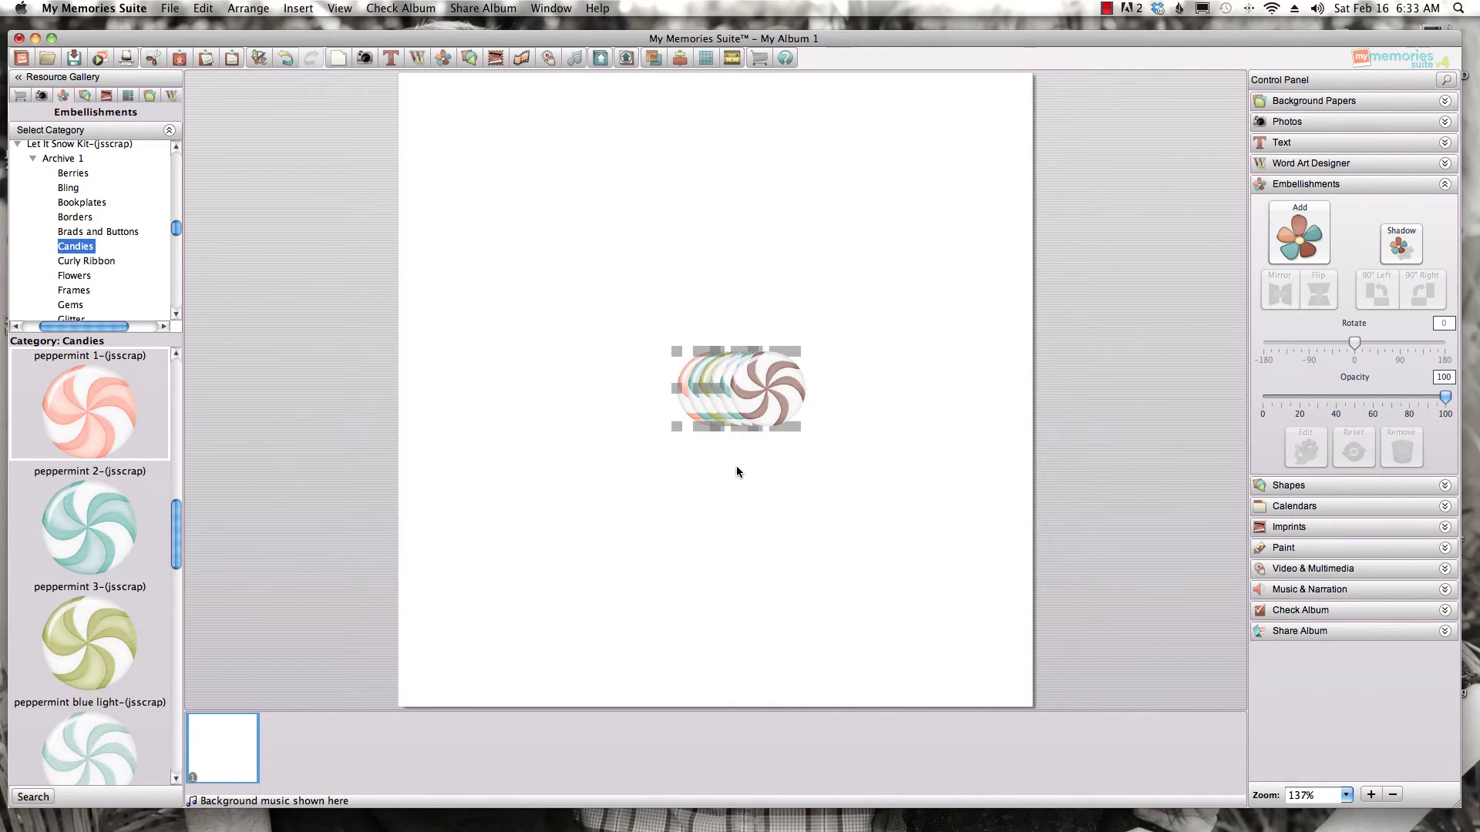
- Select the whole group of overlapping candies, align them by their middles and clear the selection
left_click_drag(631, 336, 857, 449)
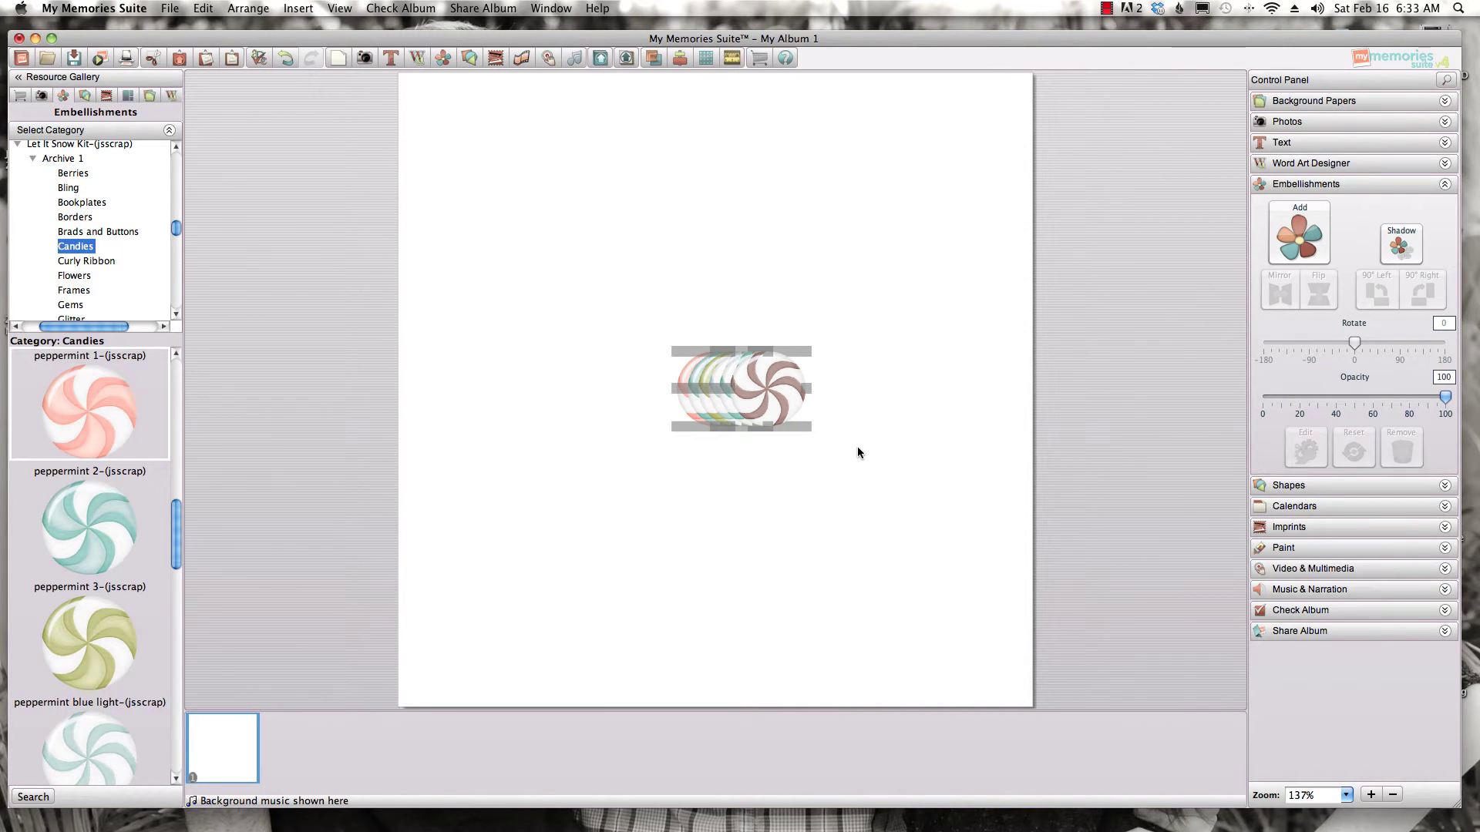
left_click(678, 60)
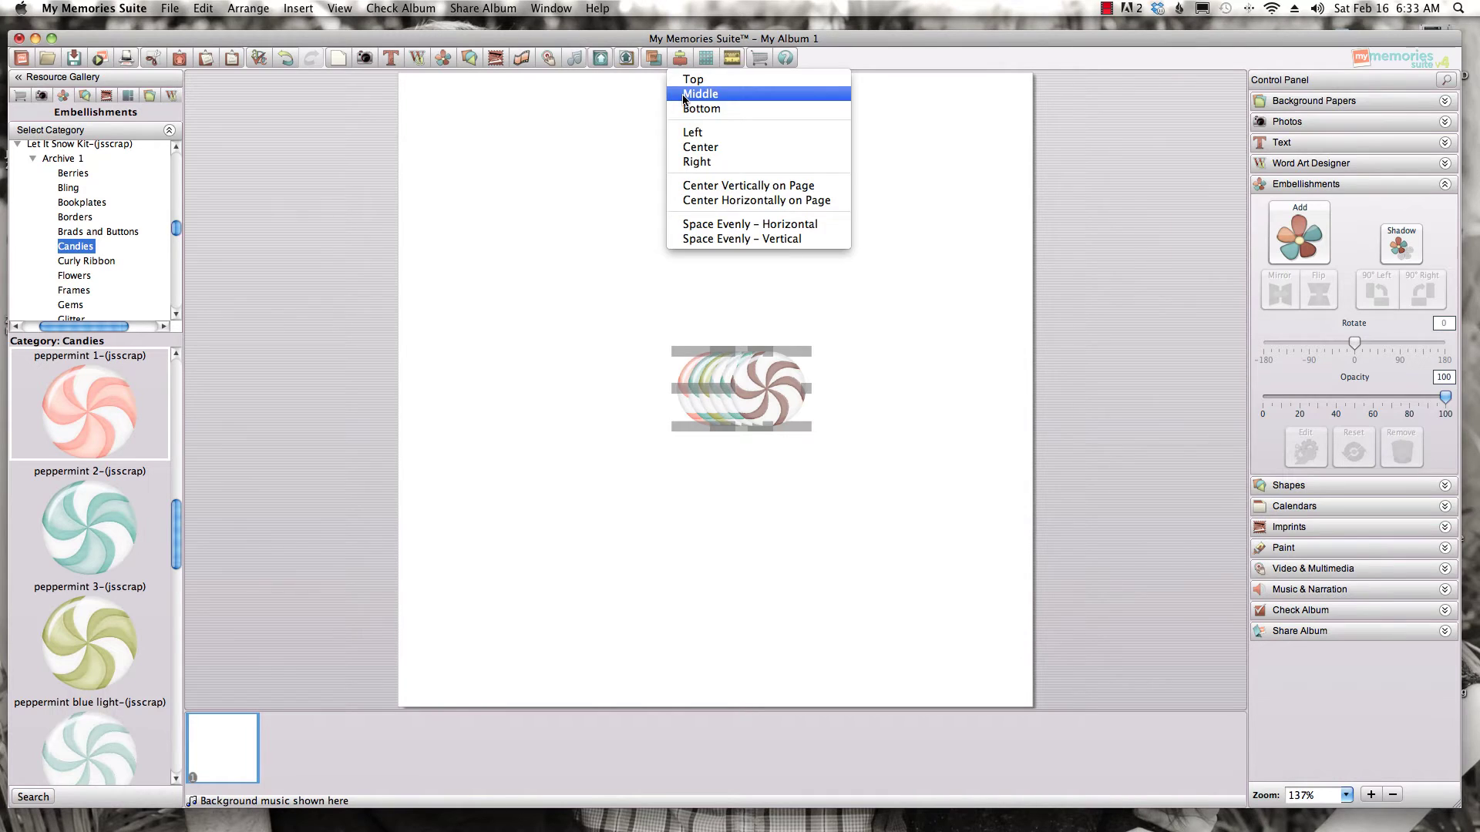
left_click(700, 93)
left_click(602, 260)
- Scatter the six overlapping candies across the page at different heights so they are separated from each other
left_click_drag(773, 371, 850, 261)
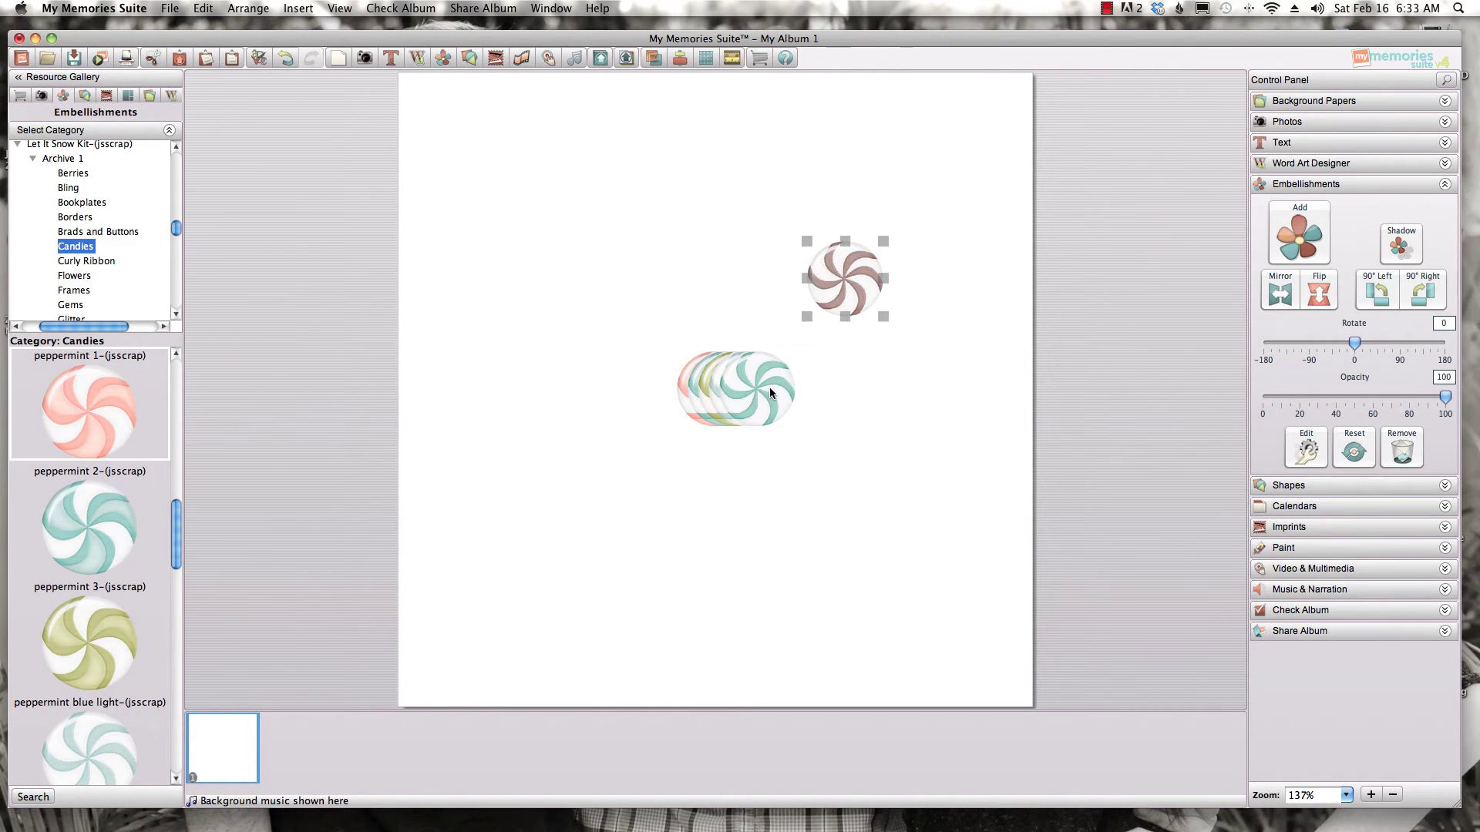
left_click_drag(769, 387, 852, 471)
left_click_drag(748, 416, 702, 293)
left_click_drag(719, 376, 532, 427)
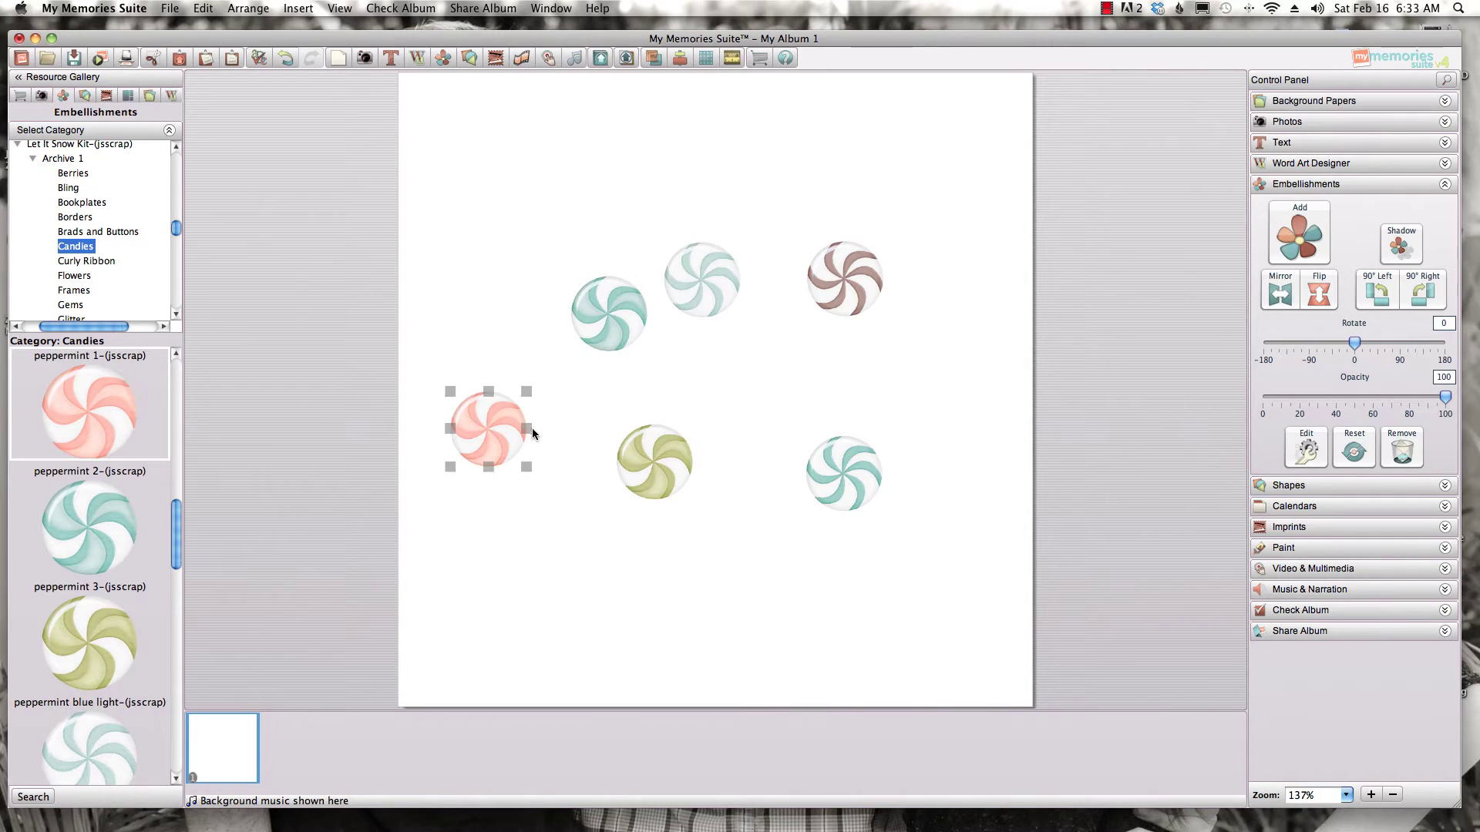
left_click(580, 565)
- Try aligning all six scattered candies along their bottom edges and undo that alignment
left_click_drag(417, 160, 980, 656)
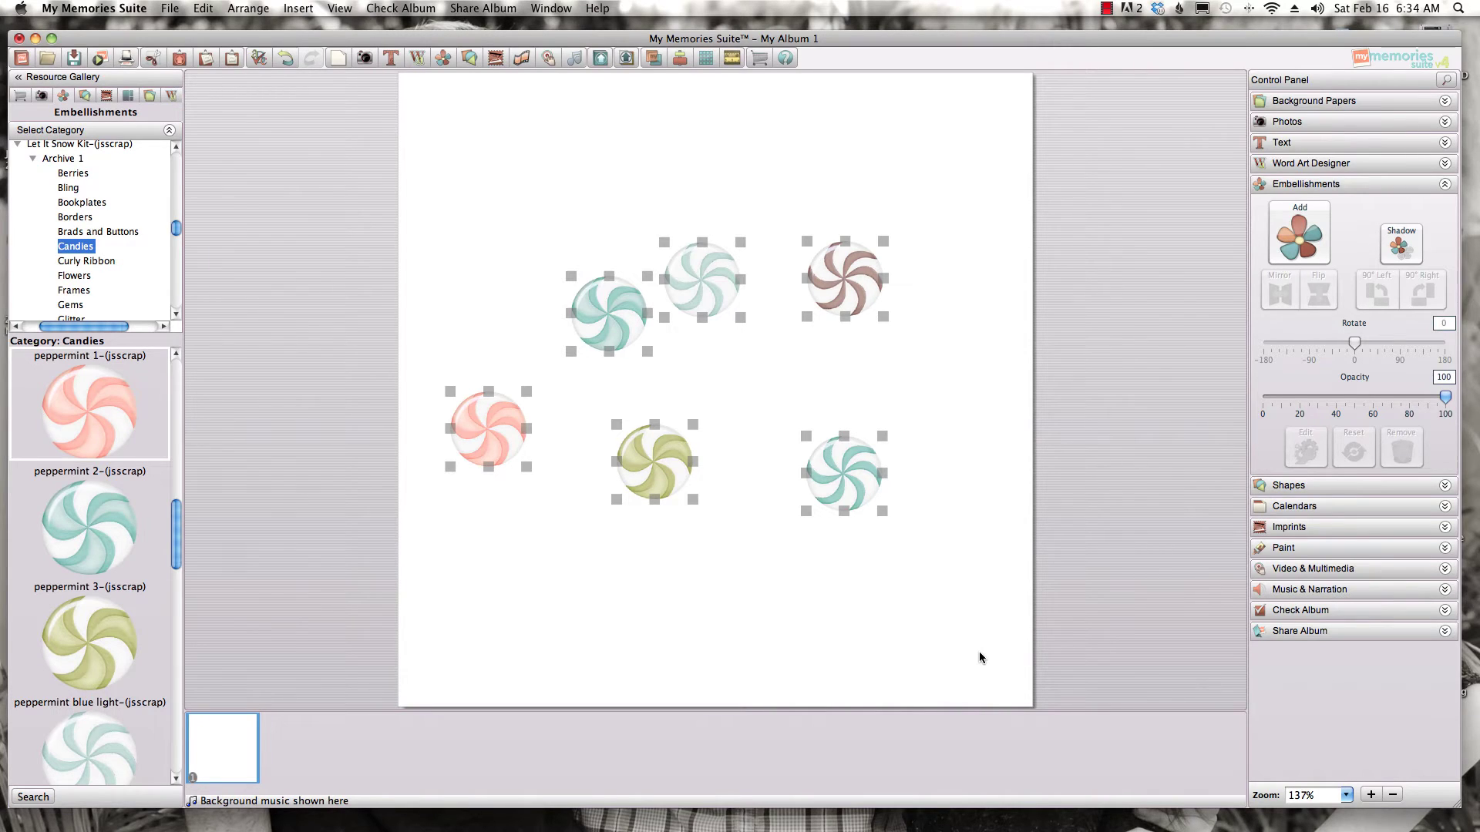
left_click(680, 60)
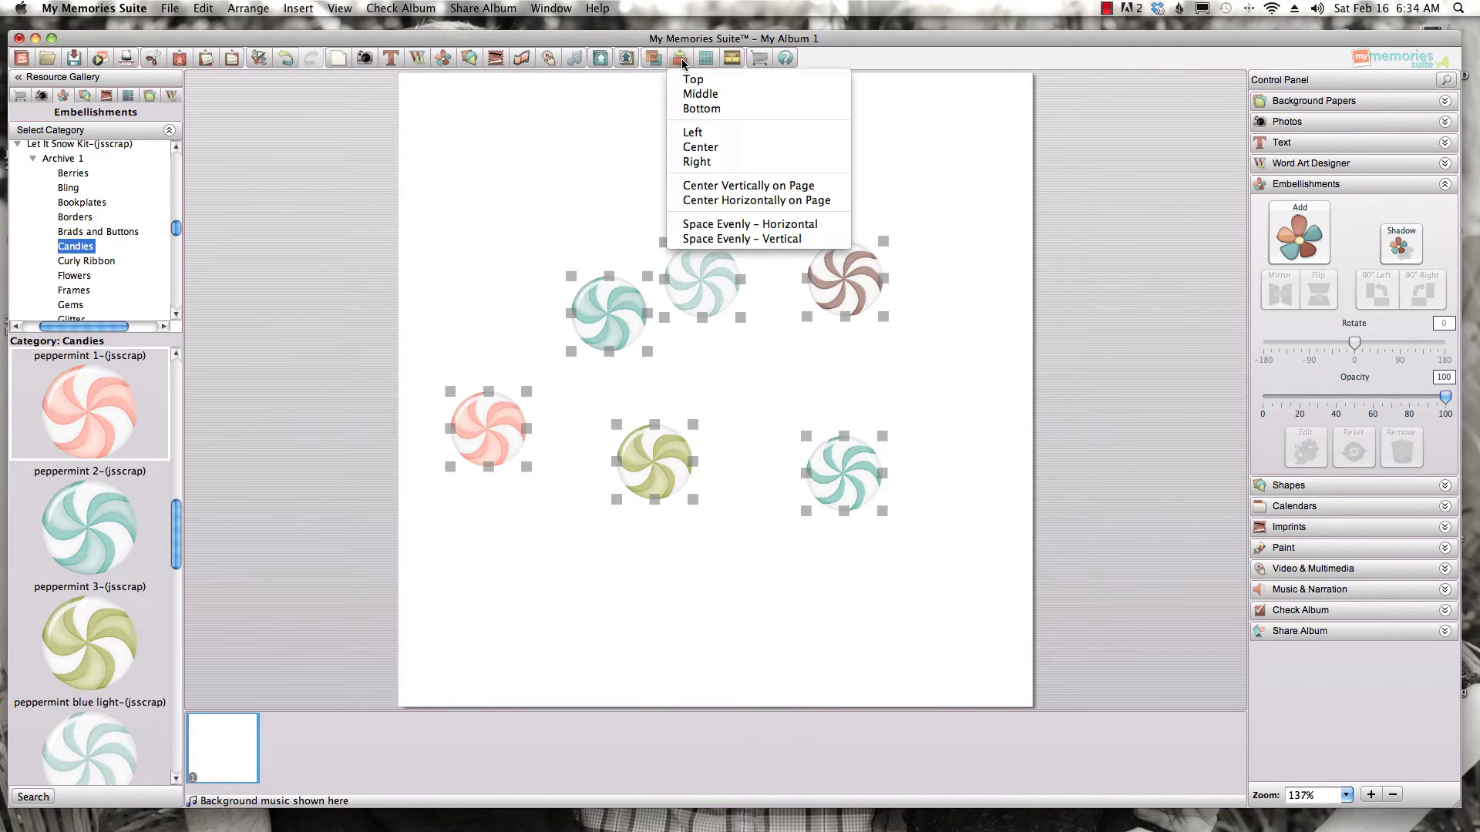
left_click(702, 109)
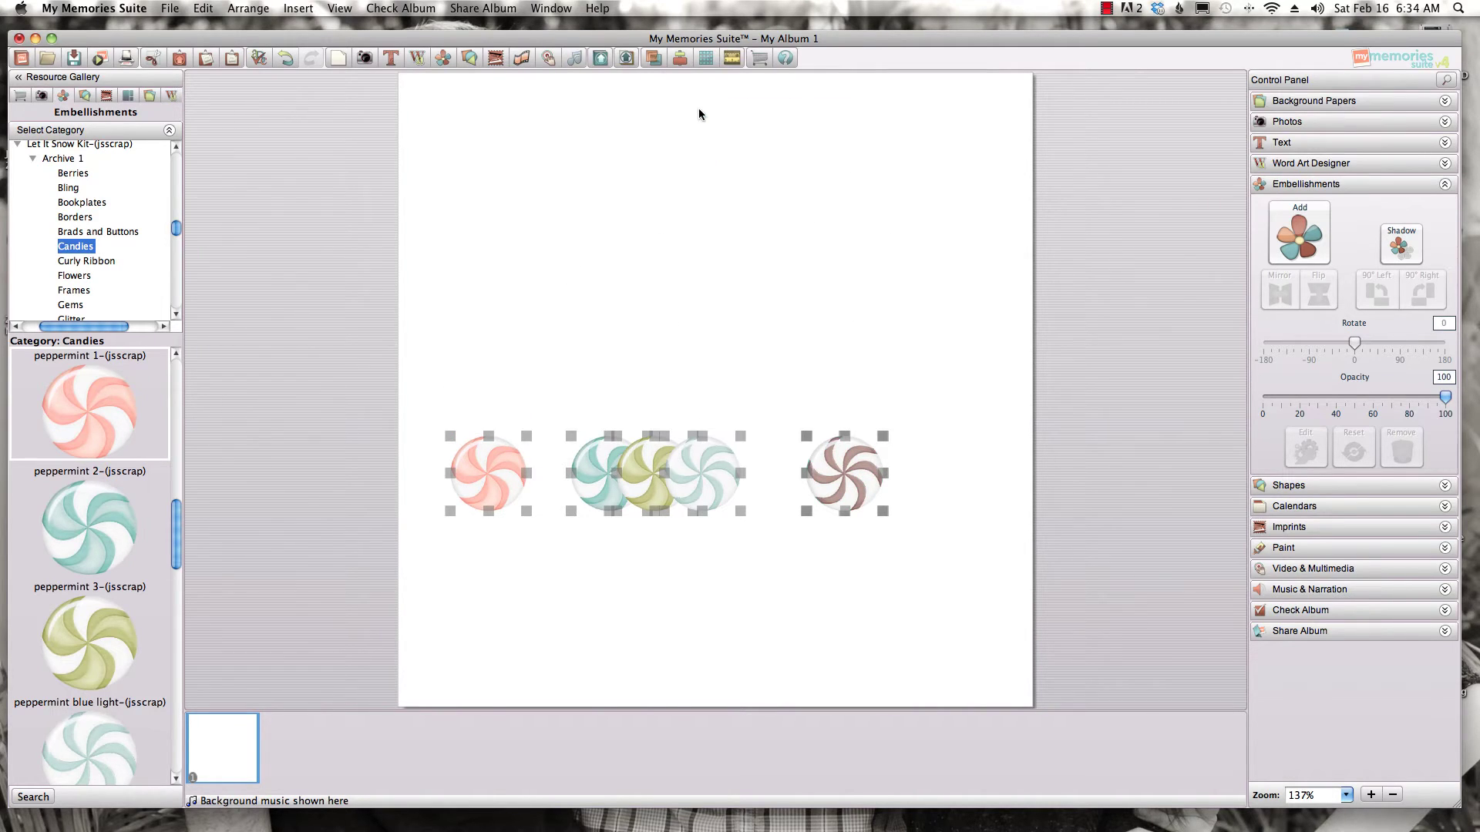
left_click(682, 62)
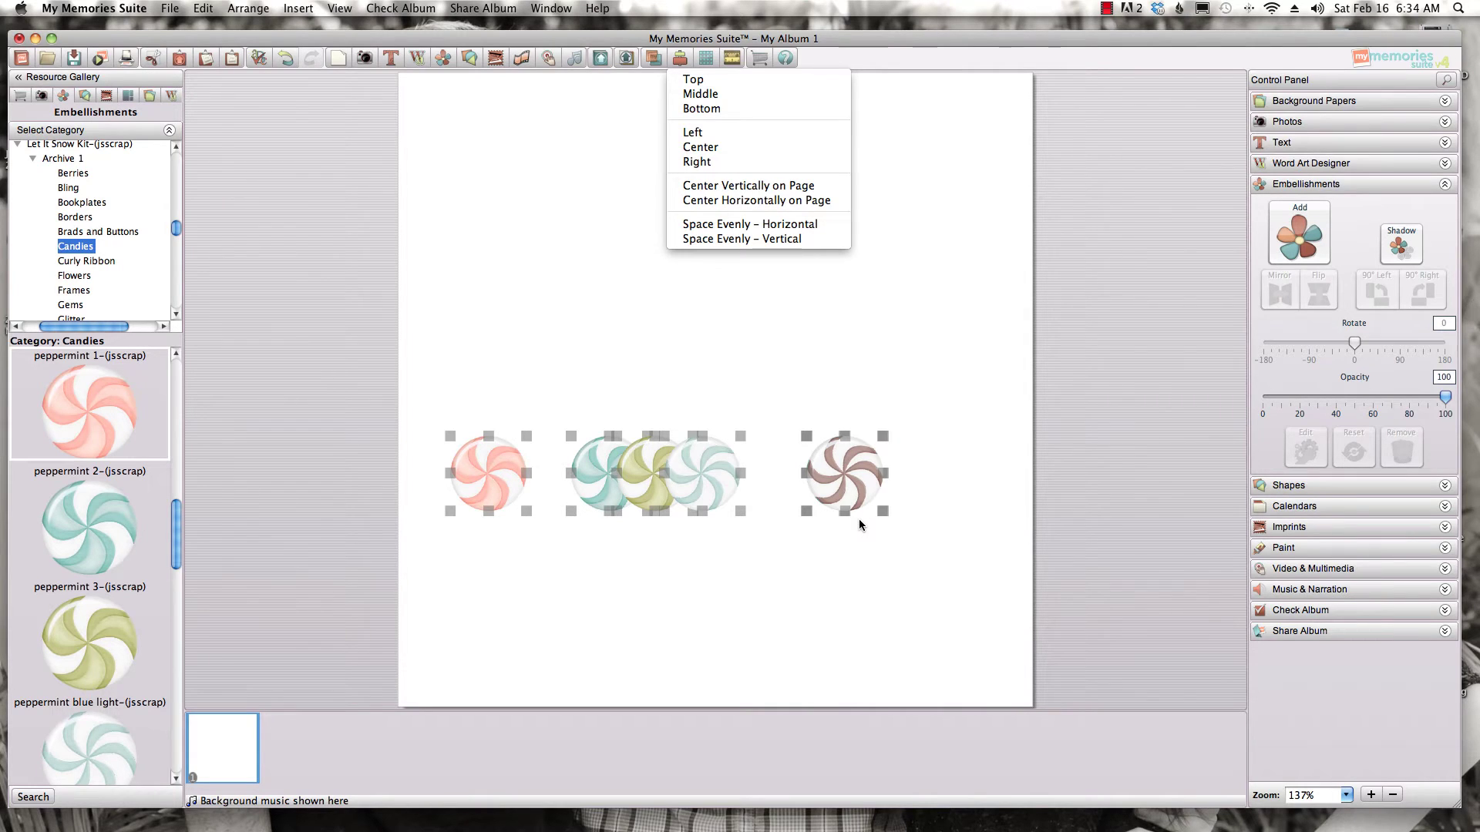
left_click(754, 381)
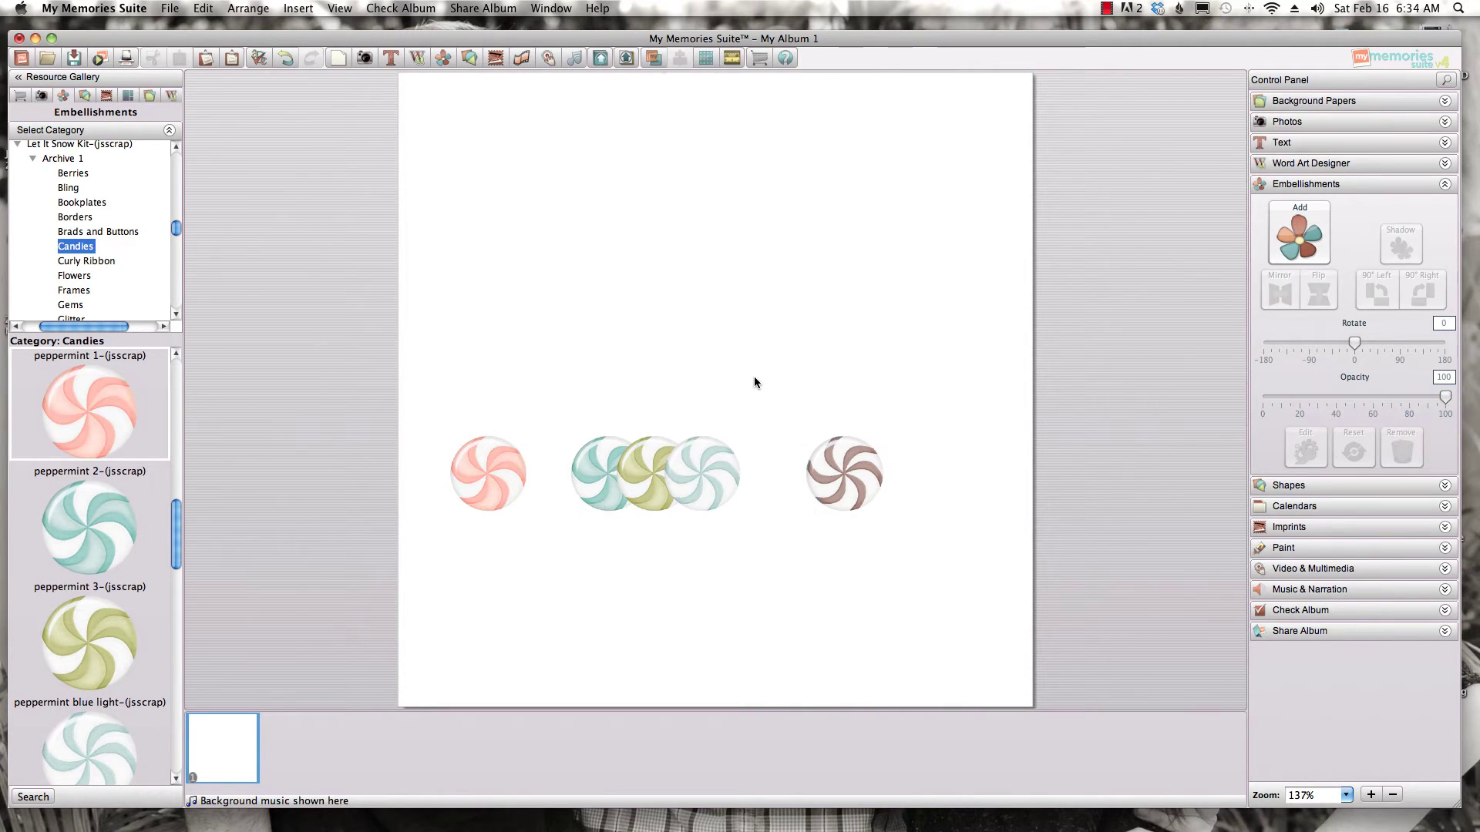
left_click(285, 60)
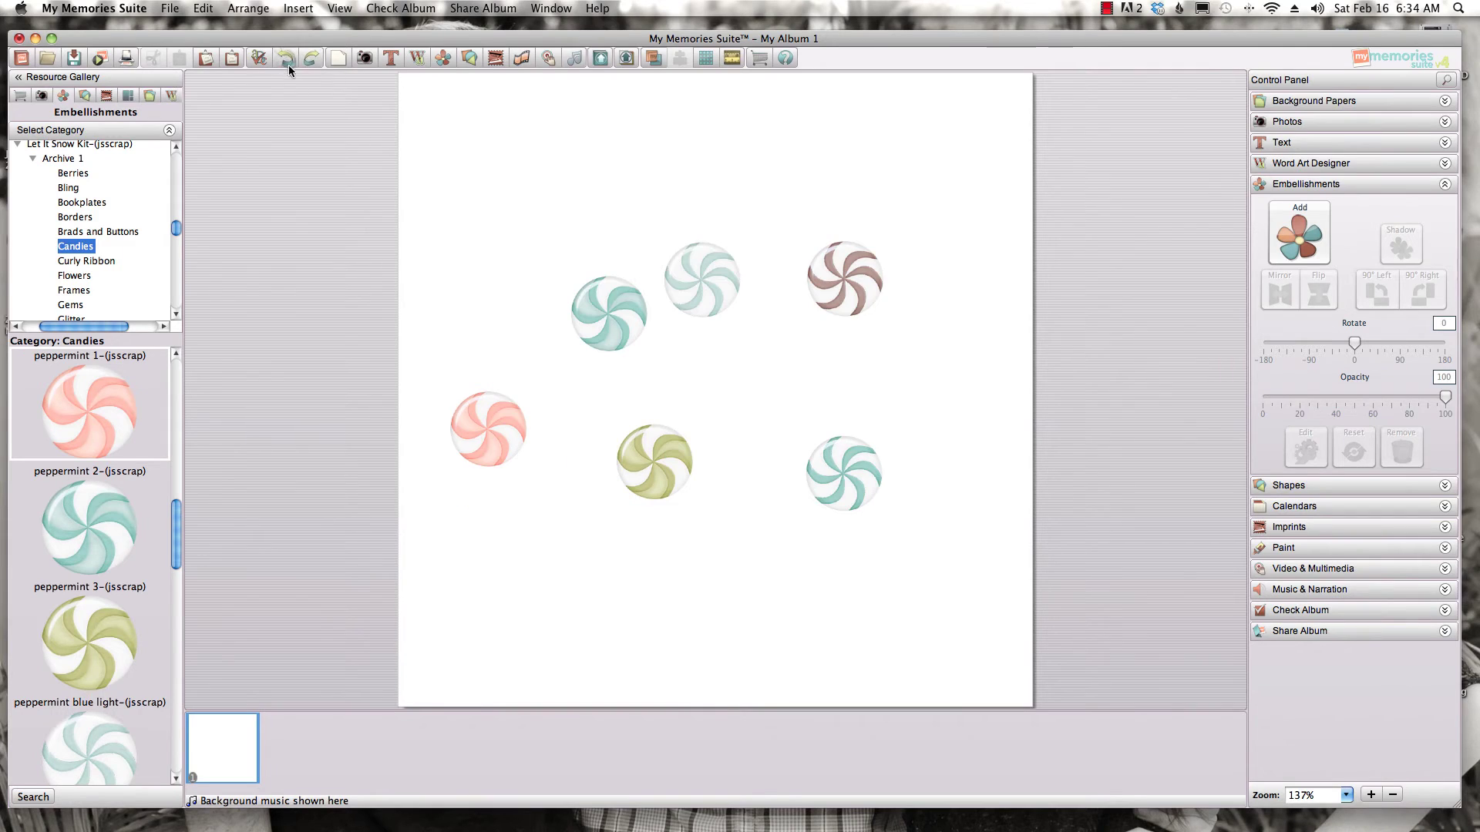
- Align all six candies by their middles and space them evenly in the horizontal direction
left_click_drag(480, 191, 945, 558)
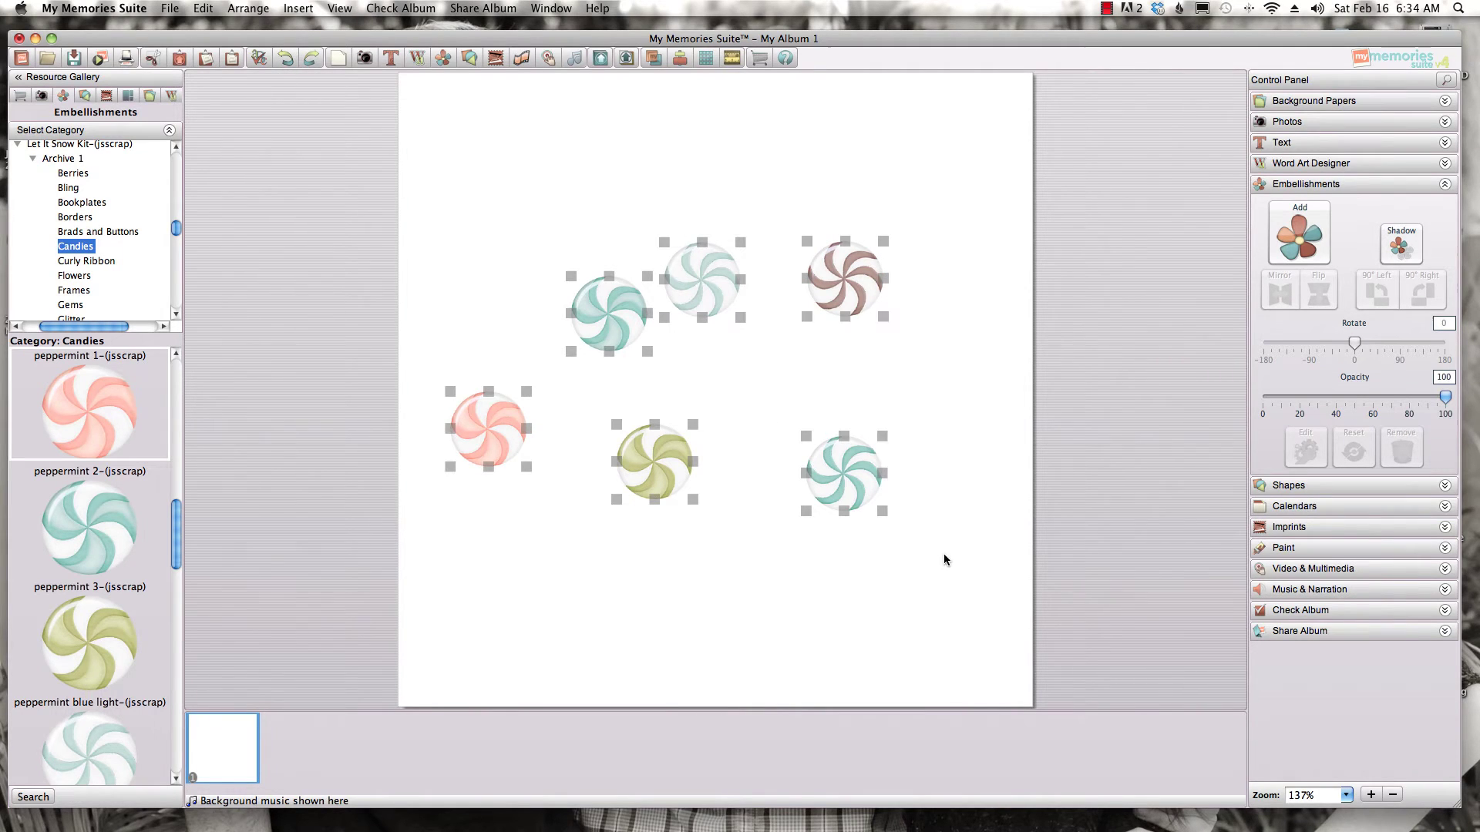
left_click(681, 61)
left_click(696, 92)
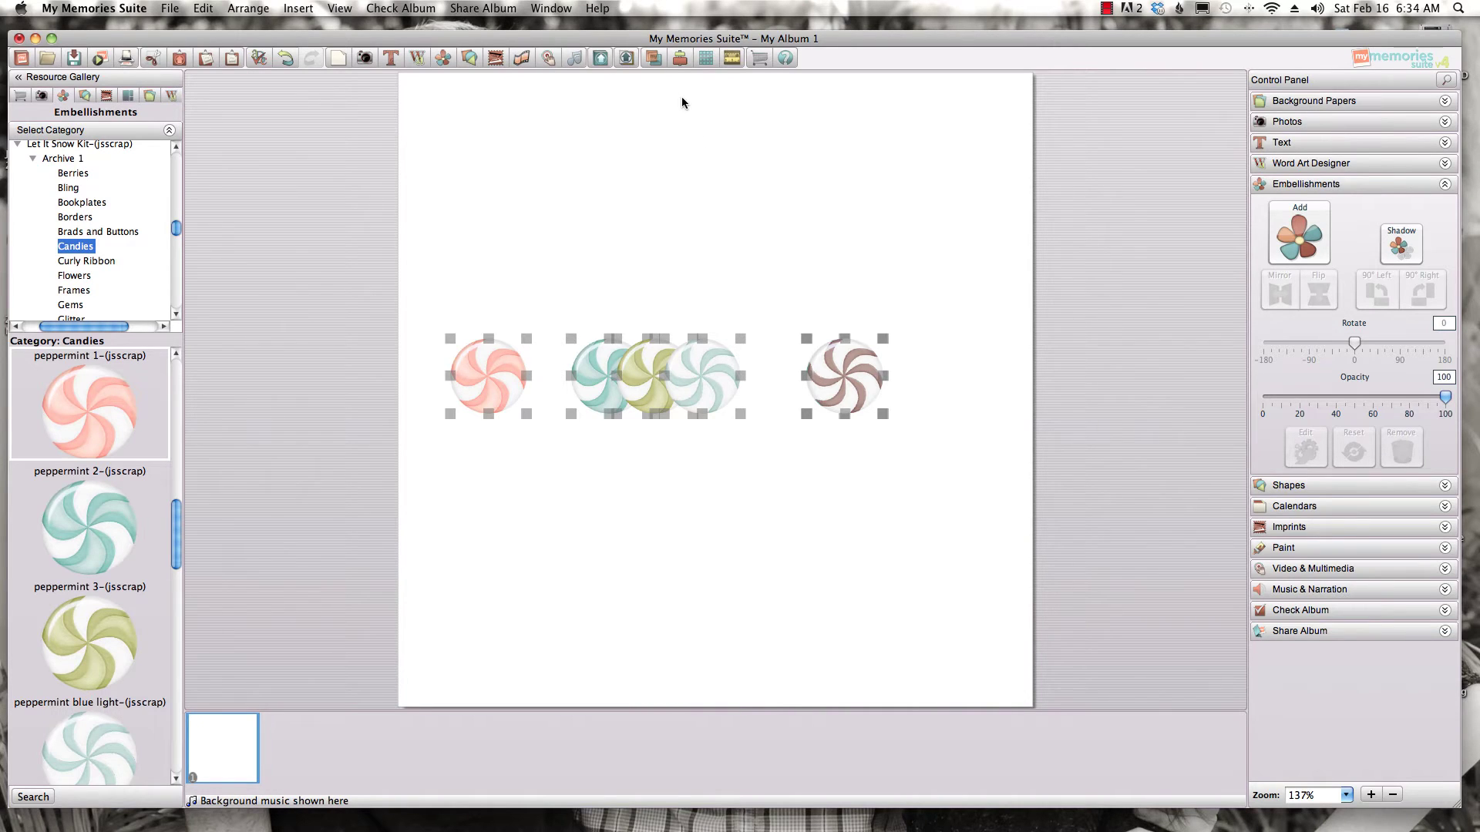
left_click(677, 59)
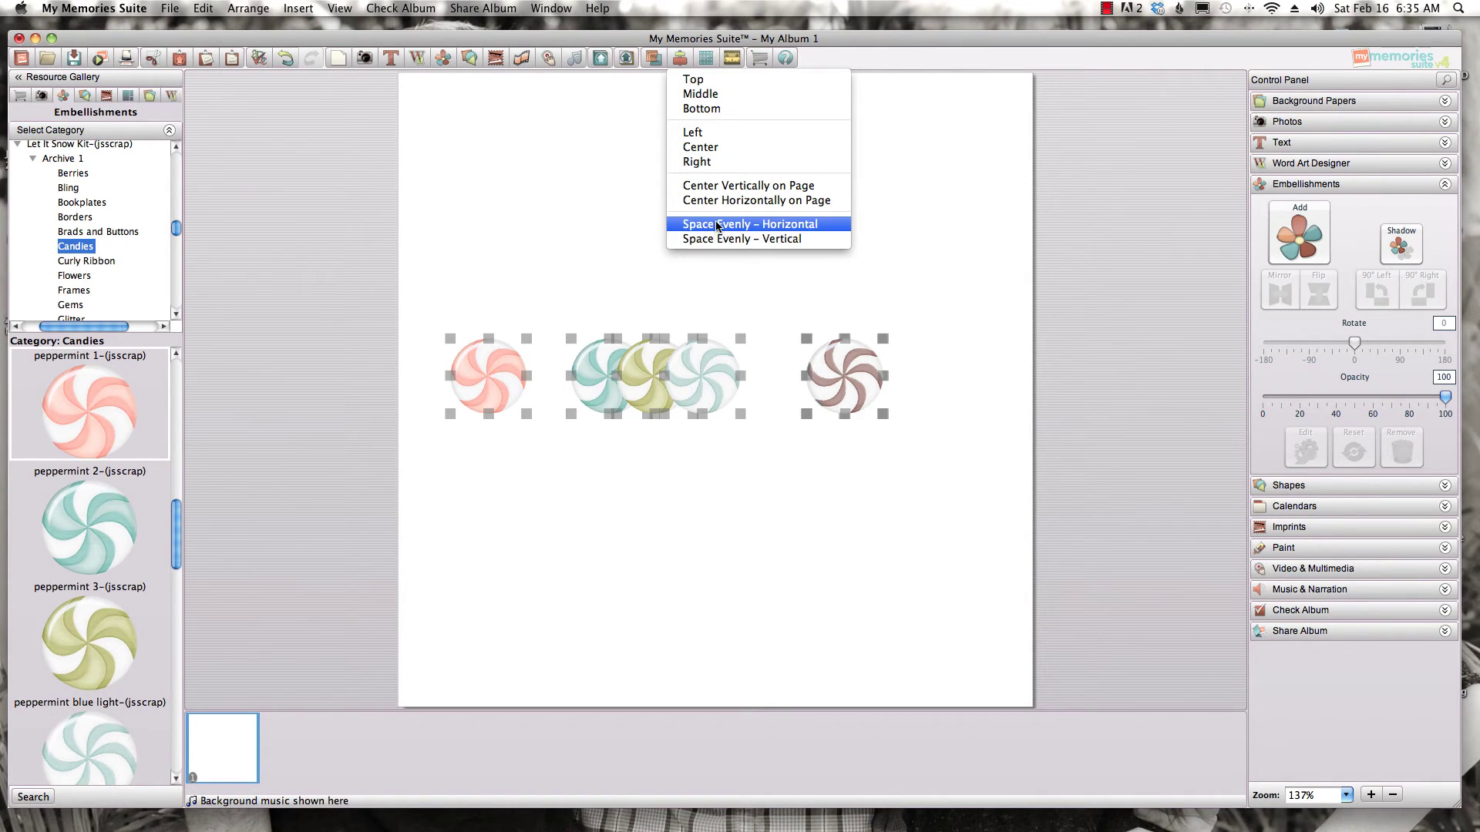
left_click(815, 224)
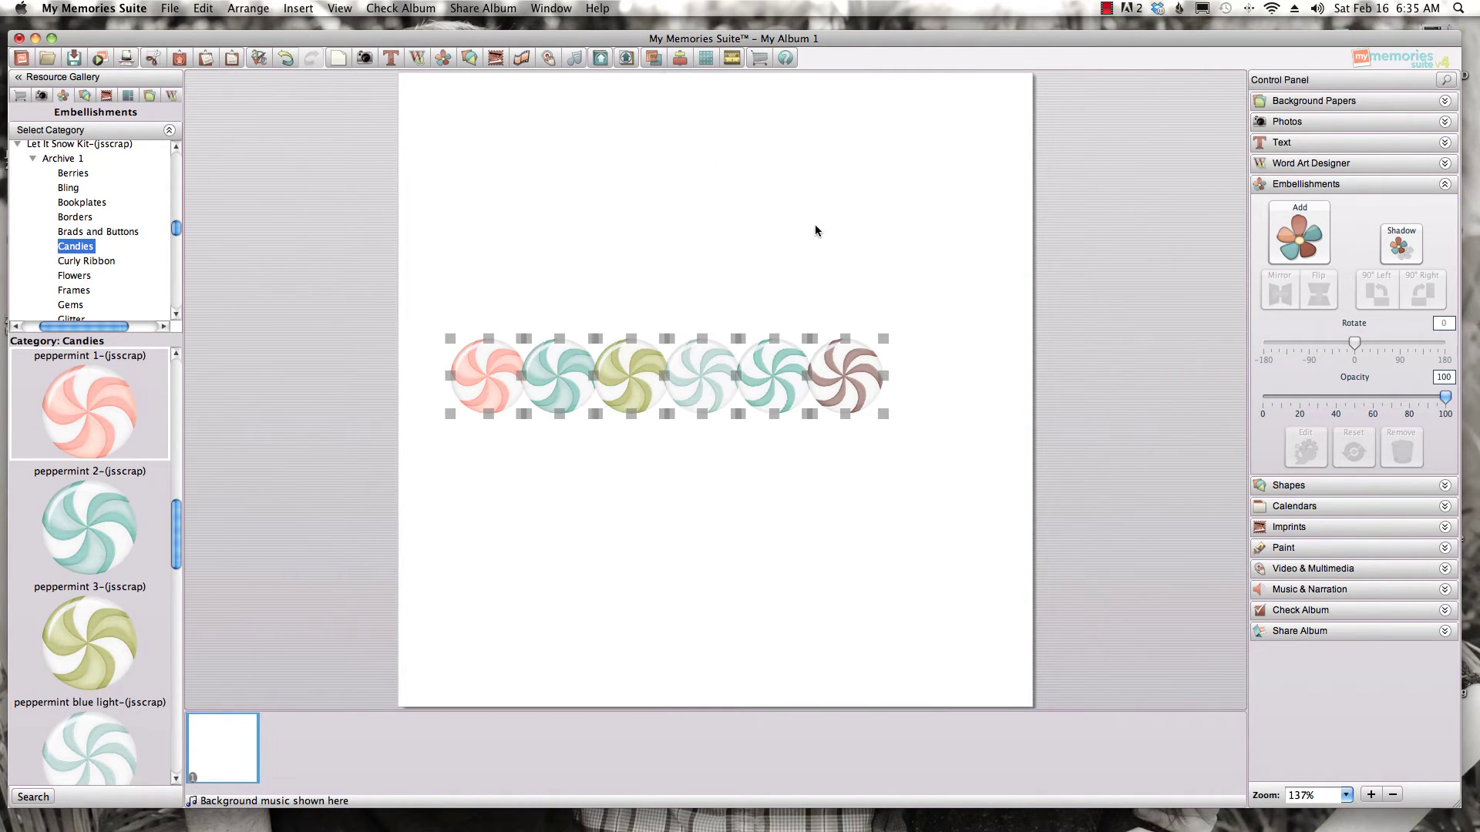
left_click(461, 429)
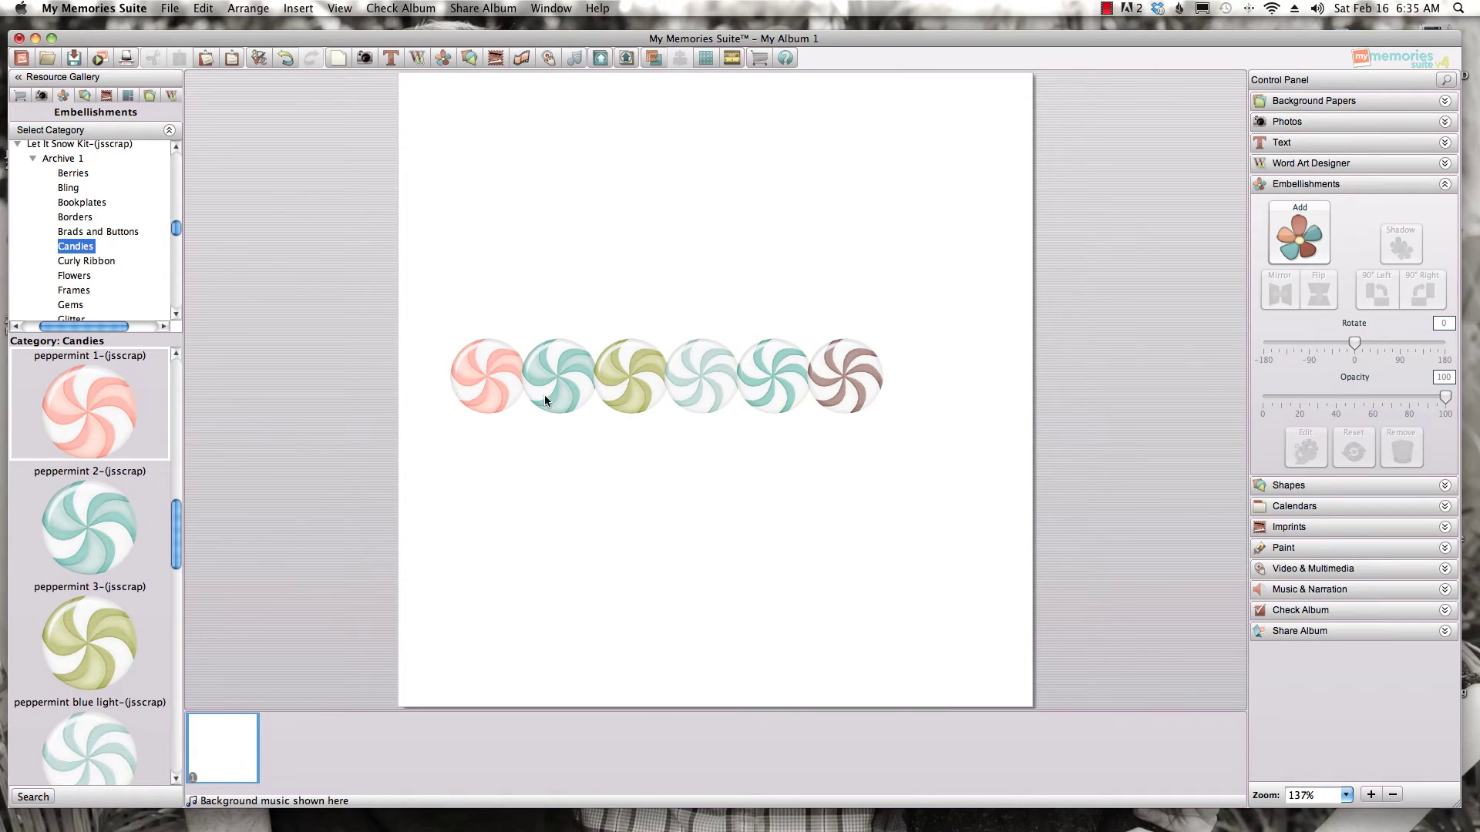
- Spread the row of candies wider by moving the brown candy toward the page's right edge and shifting others to uneven positions
left_click(839, 378)
left_click_drag(840, 378, 936, 372)
left_click_drag(740, 396, 774, 369)
left_click_drag(641, 395, 658, 377)
left_click_drag(486, 383, 478, 367)
- Space all six candies evenly in the horizontal direction and give them a drop shadow with 90% opacity and blur 3
left_click_drag(413, 281, 1027, 424)
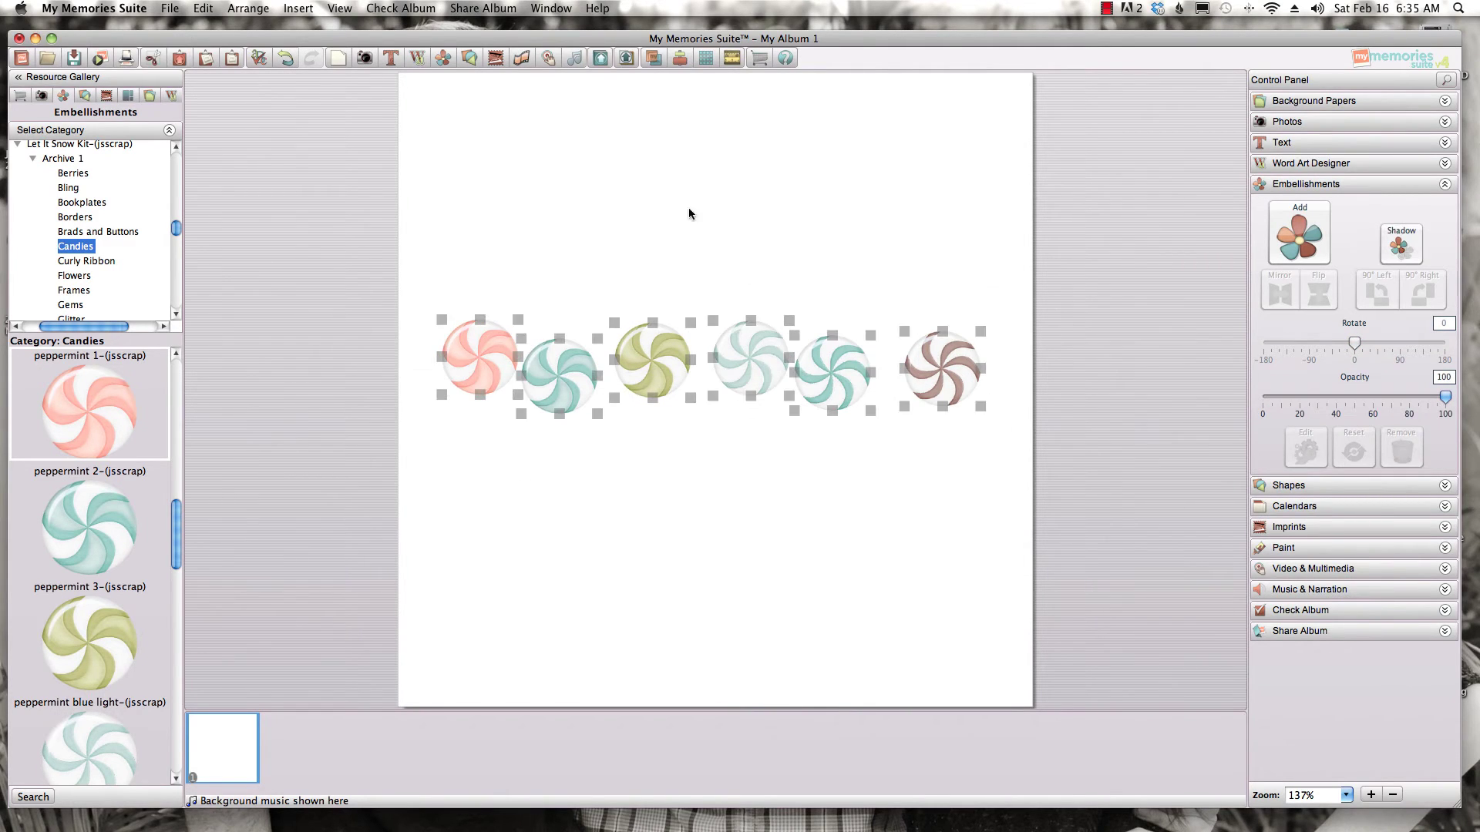
left_click(681, 59)
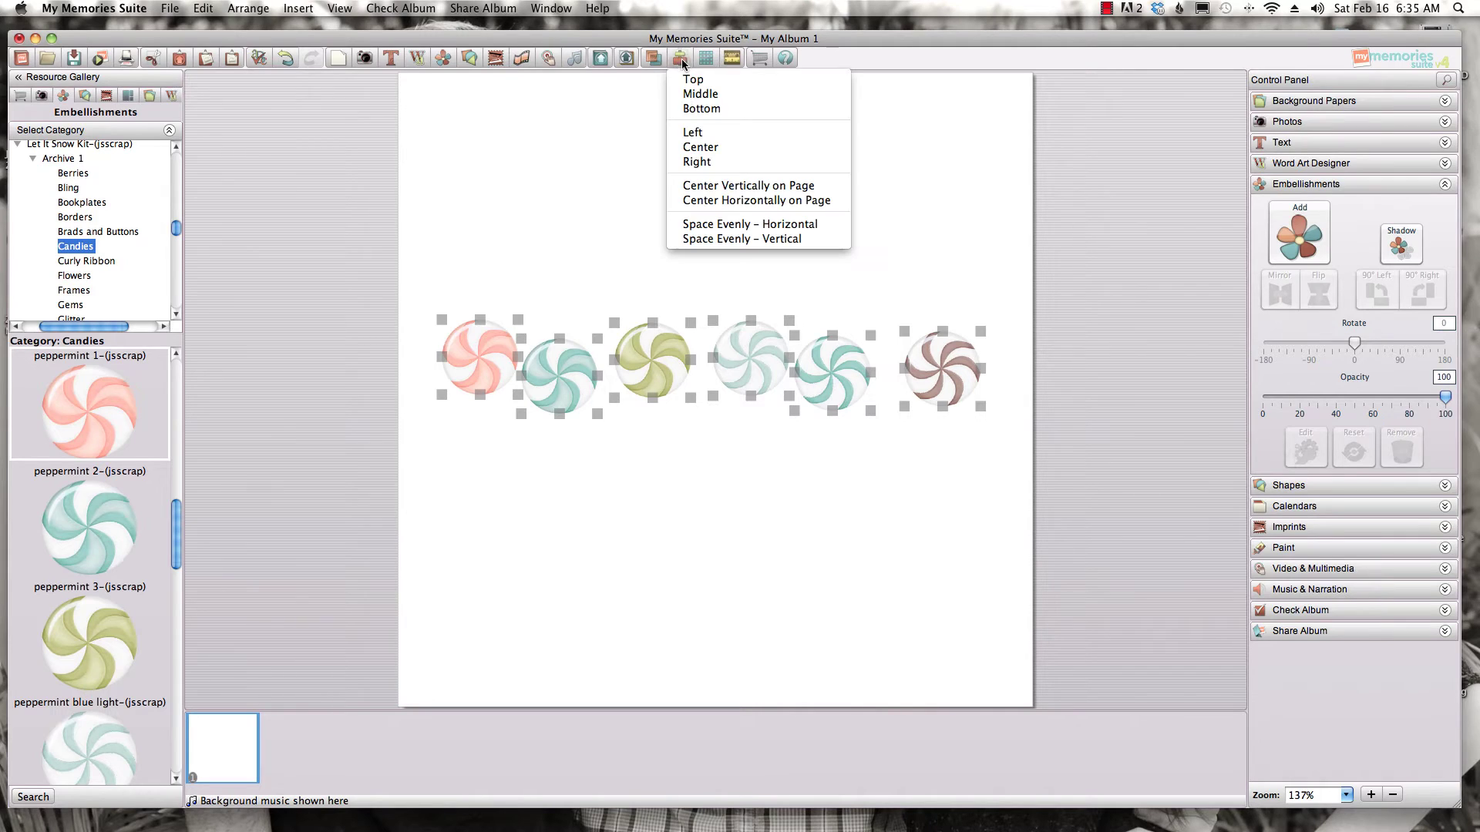
left_click(697, 224)
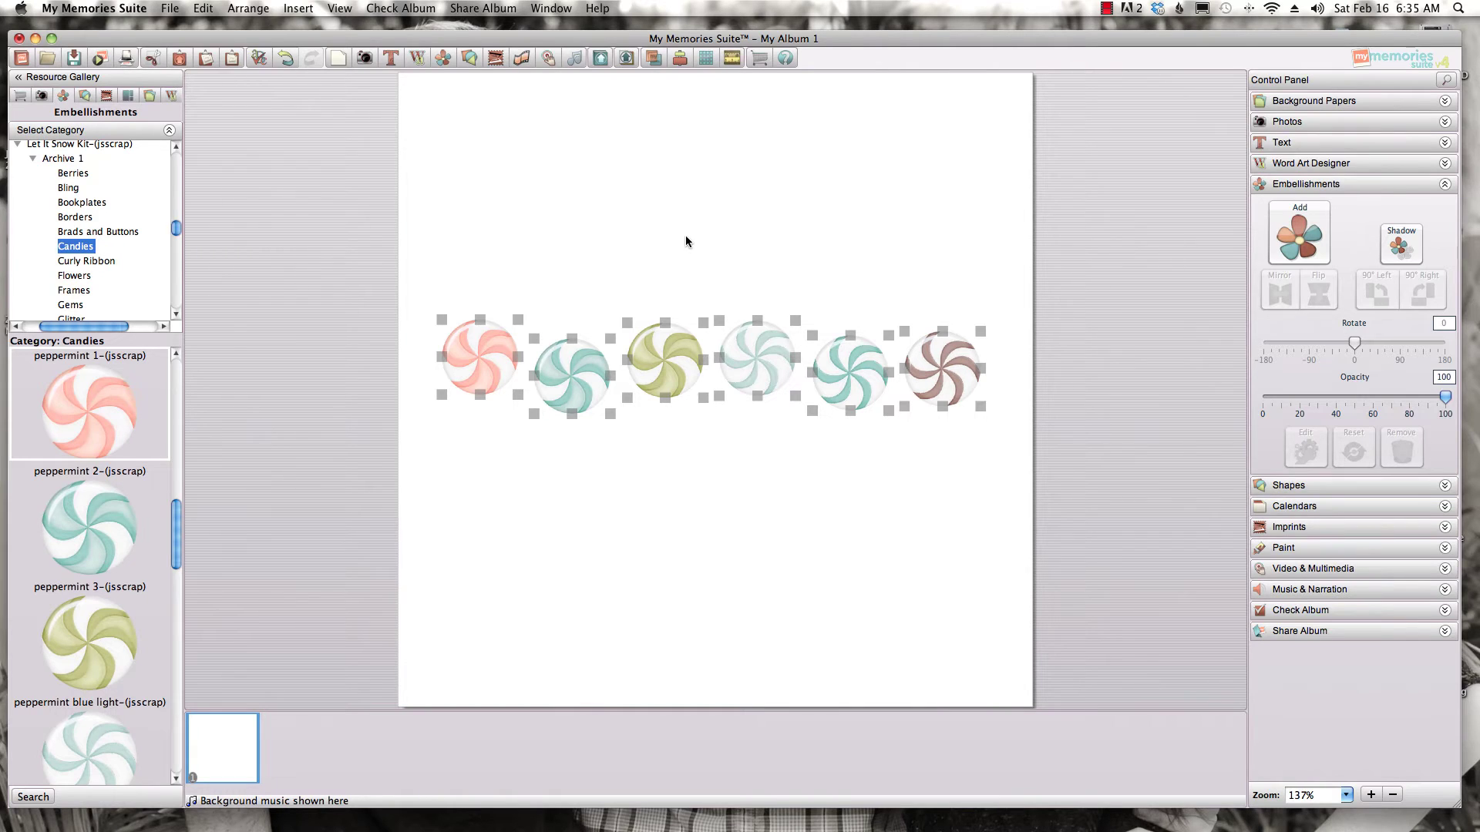
left_click(1402, 243)
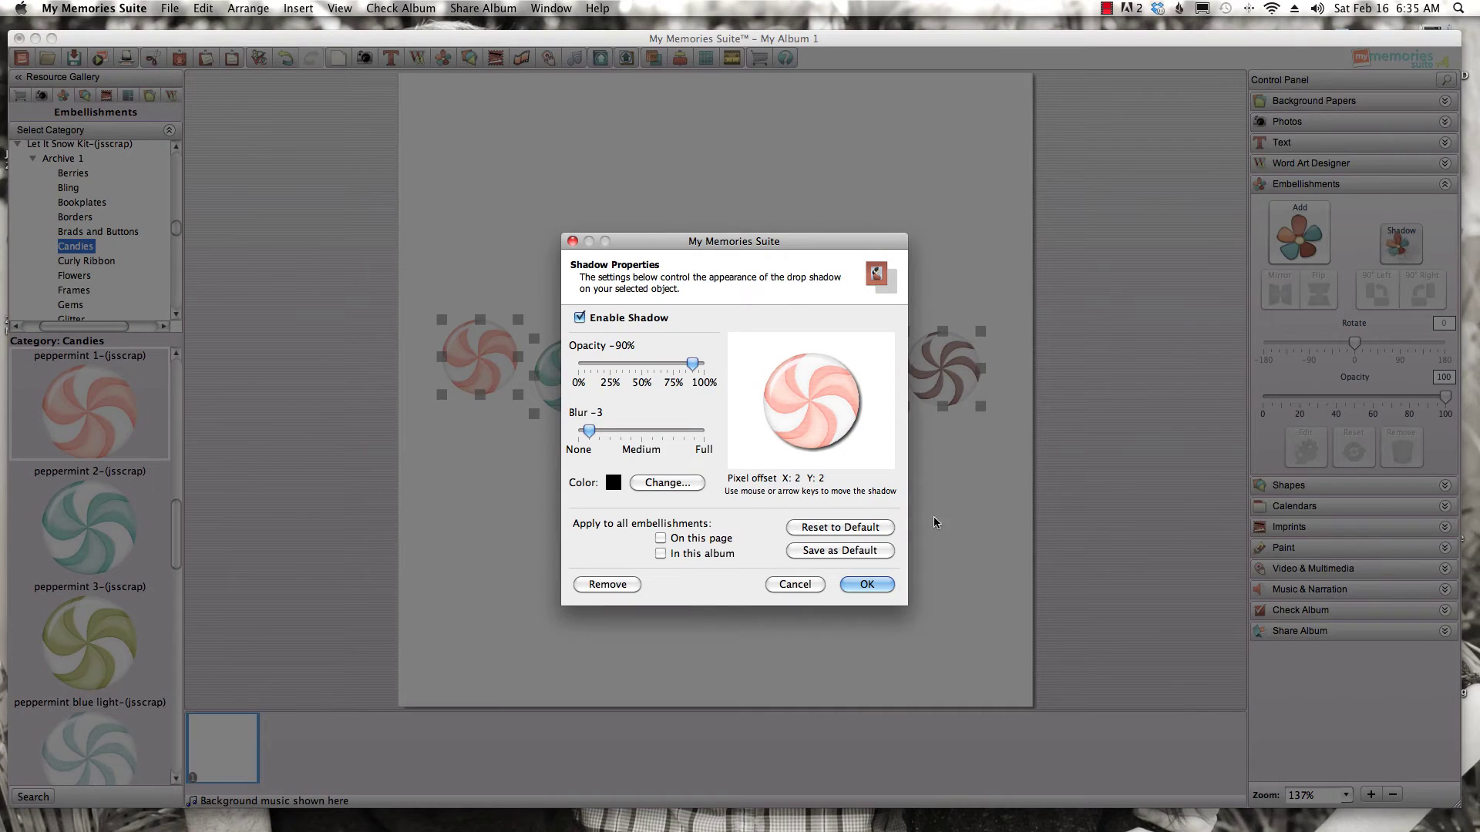
left_click(868, 585)
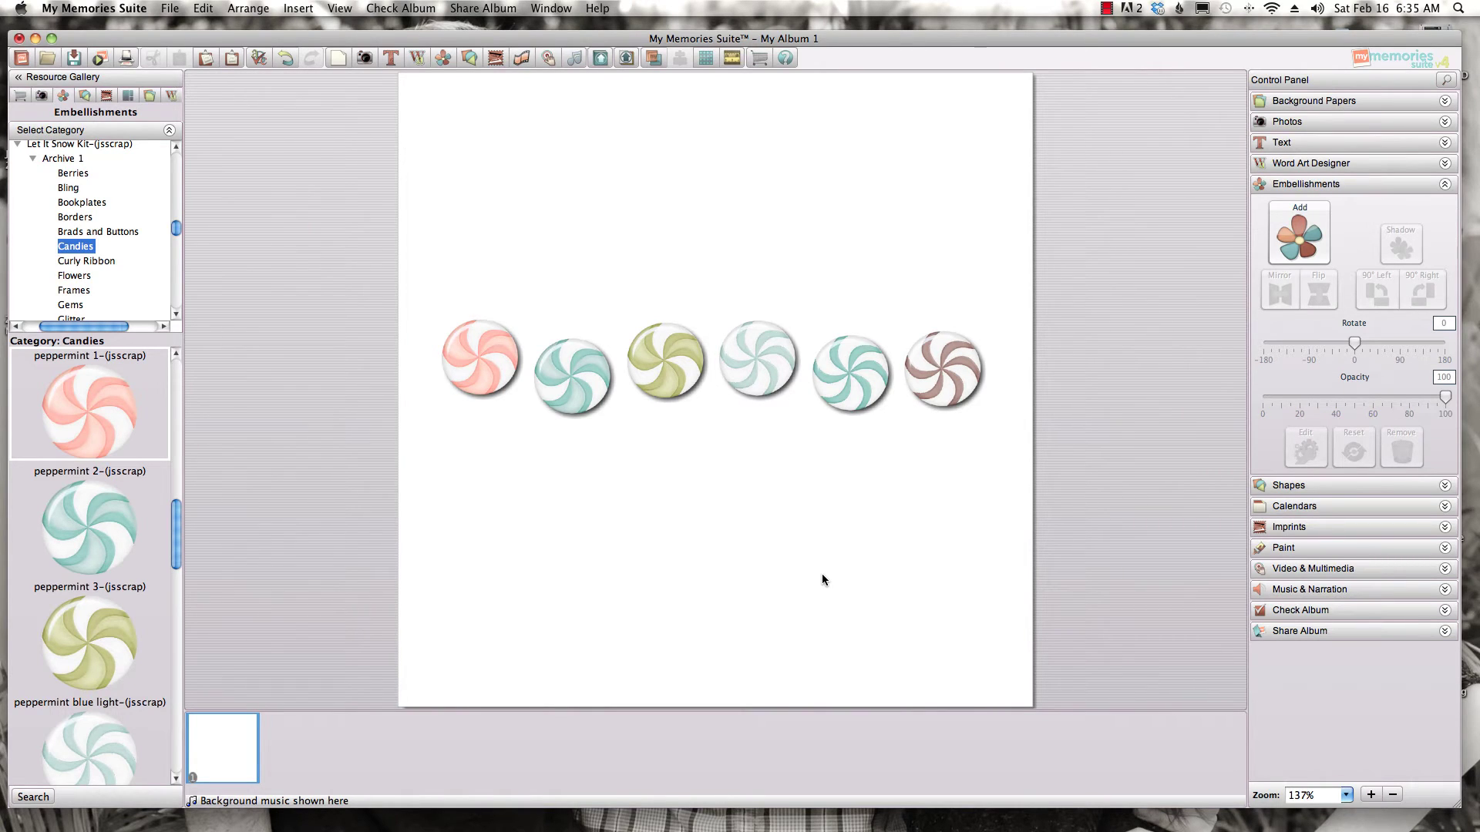
- Align the six shadowed candies by their middles into a straight row and clear the selection
left_click_drag(436, 296, 994, 432)
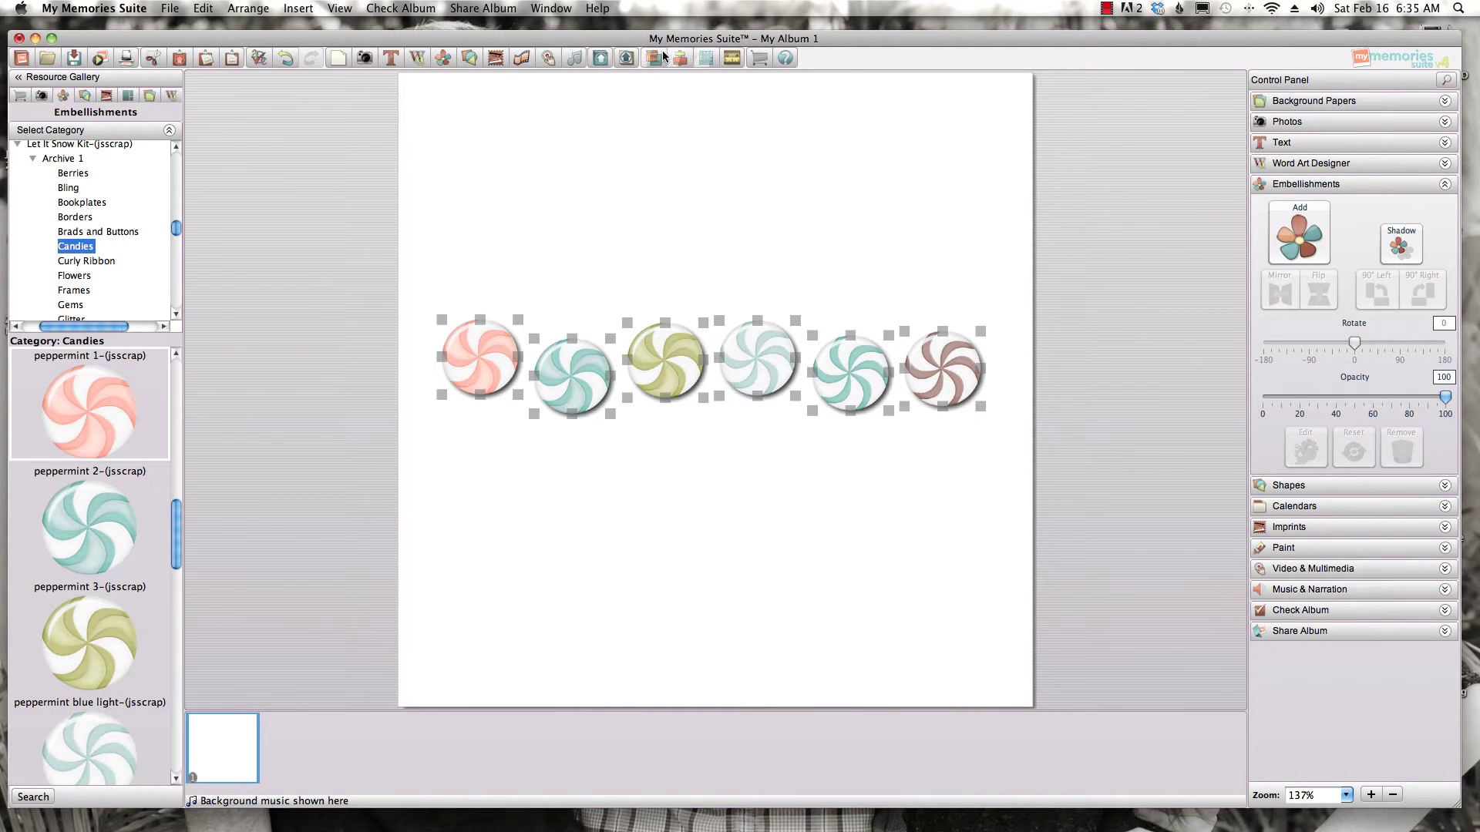
left_click(679, 58)
left_click(690, 93)
left_click(690, 205)
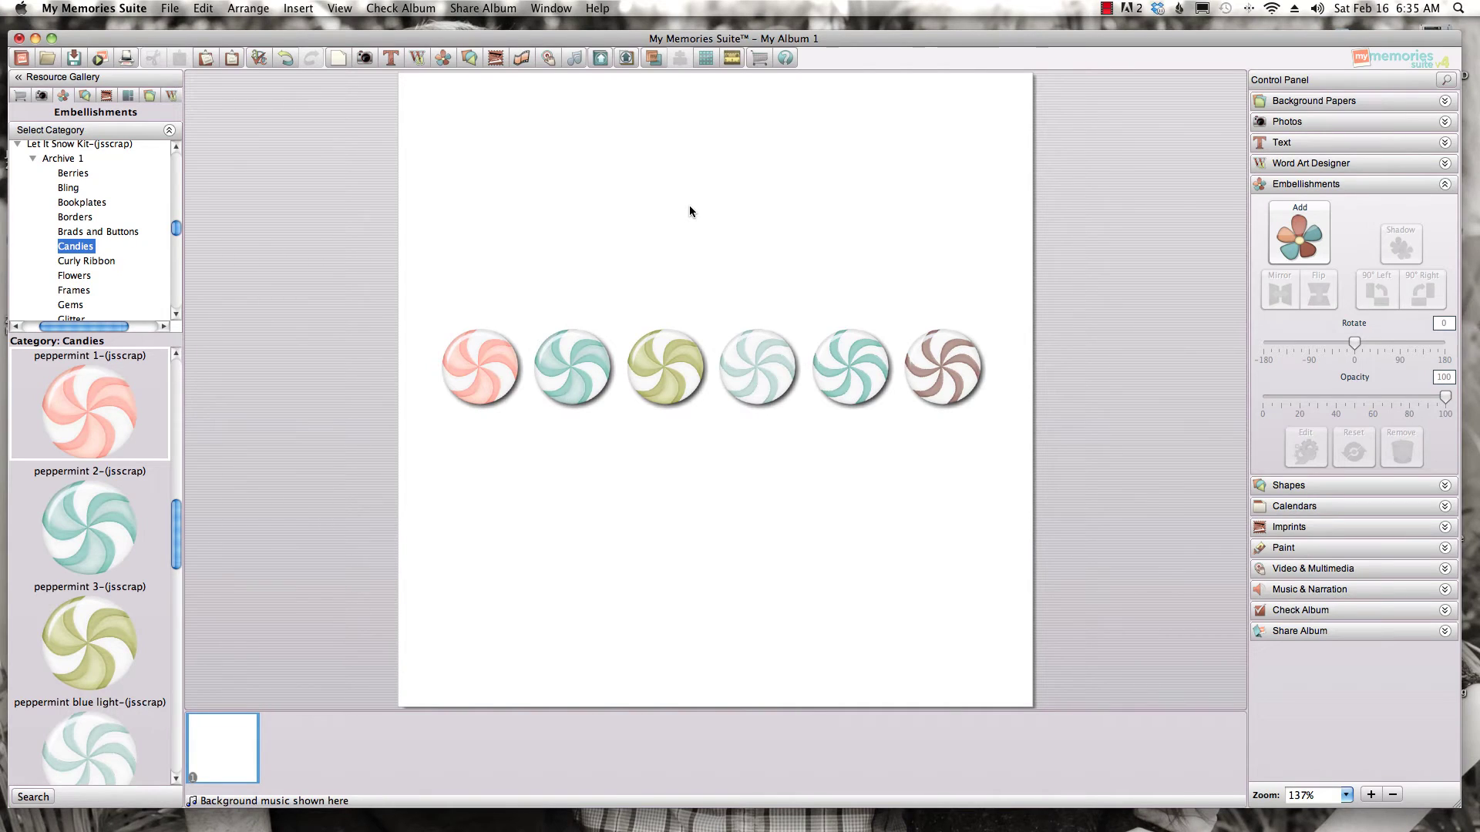
- Delete the whole row of six peppermint candies from the page
left_click_drag(435, 311, 991, 429)
key("Delete")
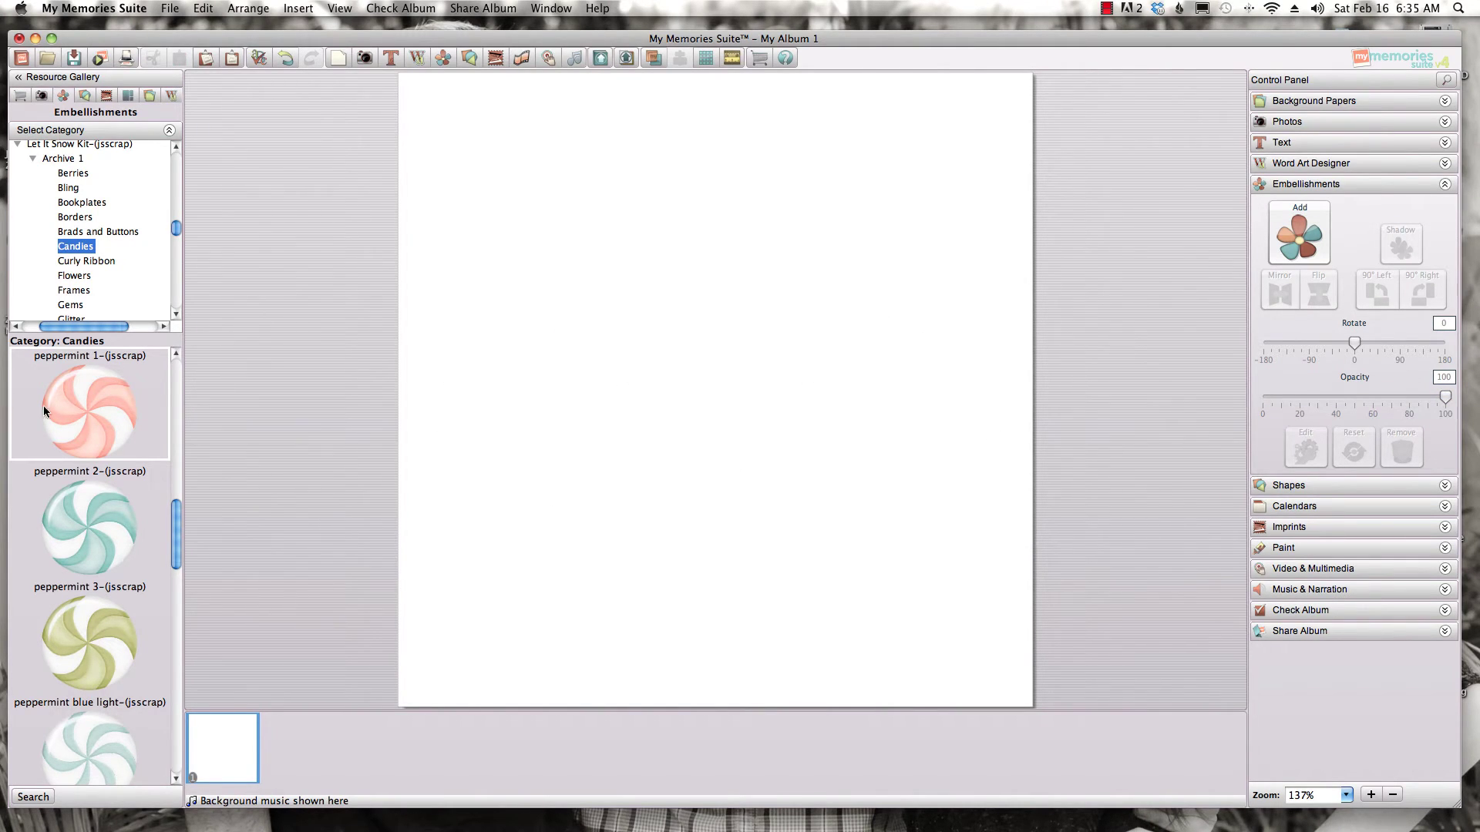
- Add the Candies embellishments candy cane green, candy cane pink light, candy cane pink, and peppermint 1, 2 and 3 to the page
left_click(1298, 245)
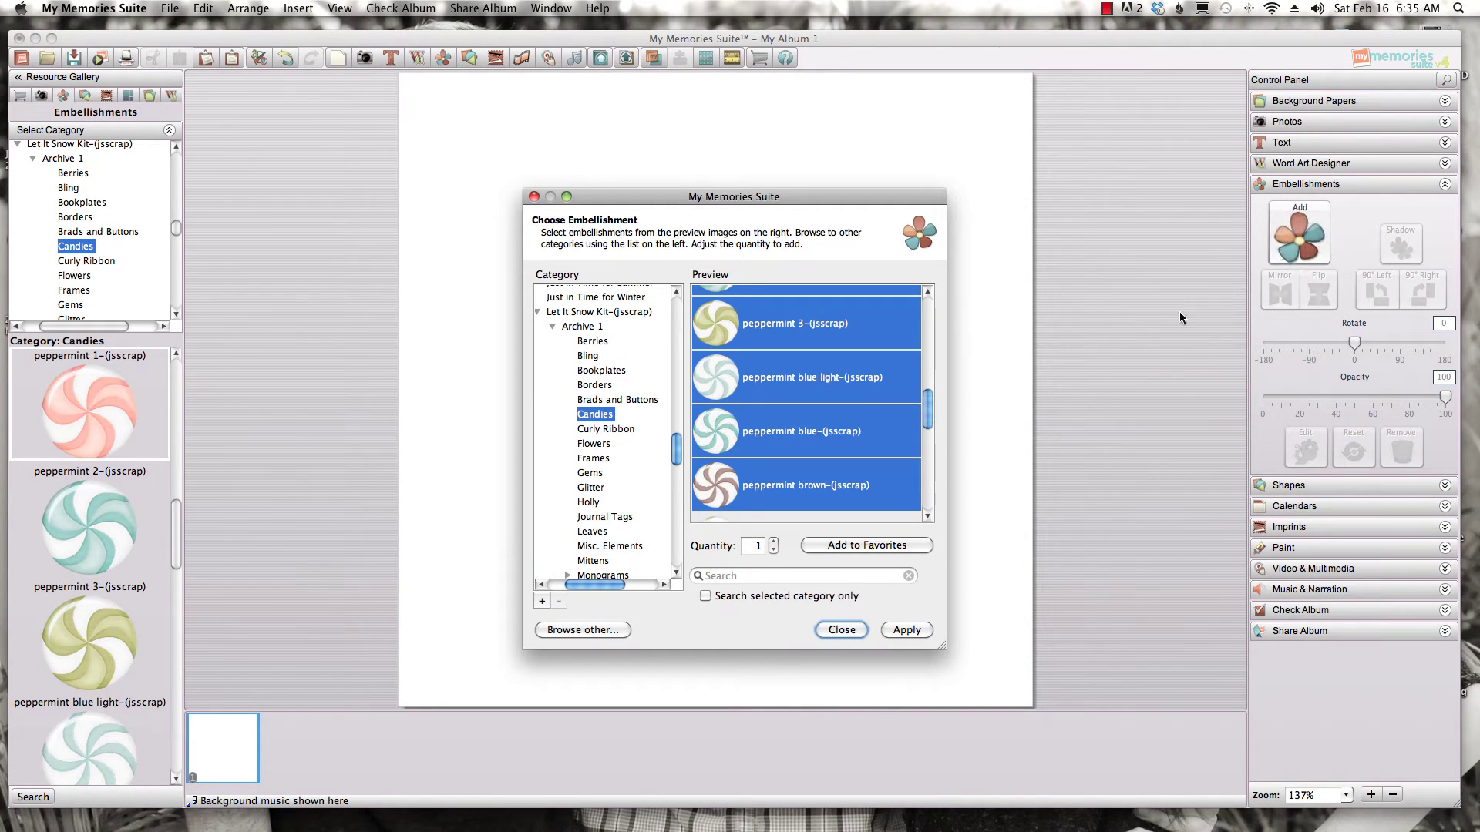
left_click(844, 390)
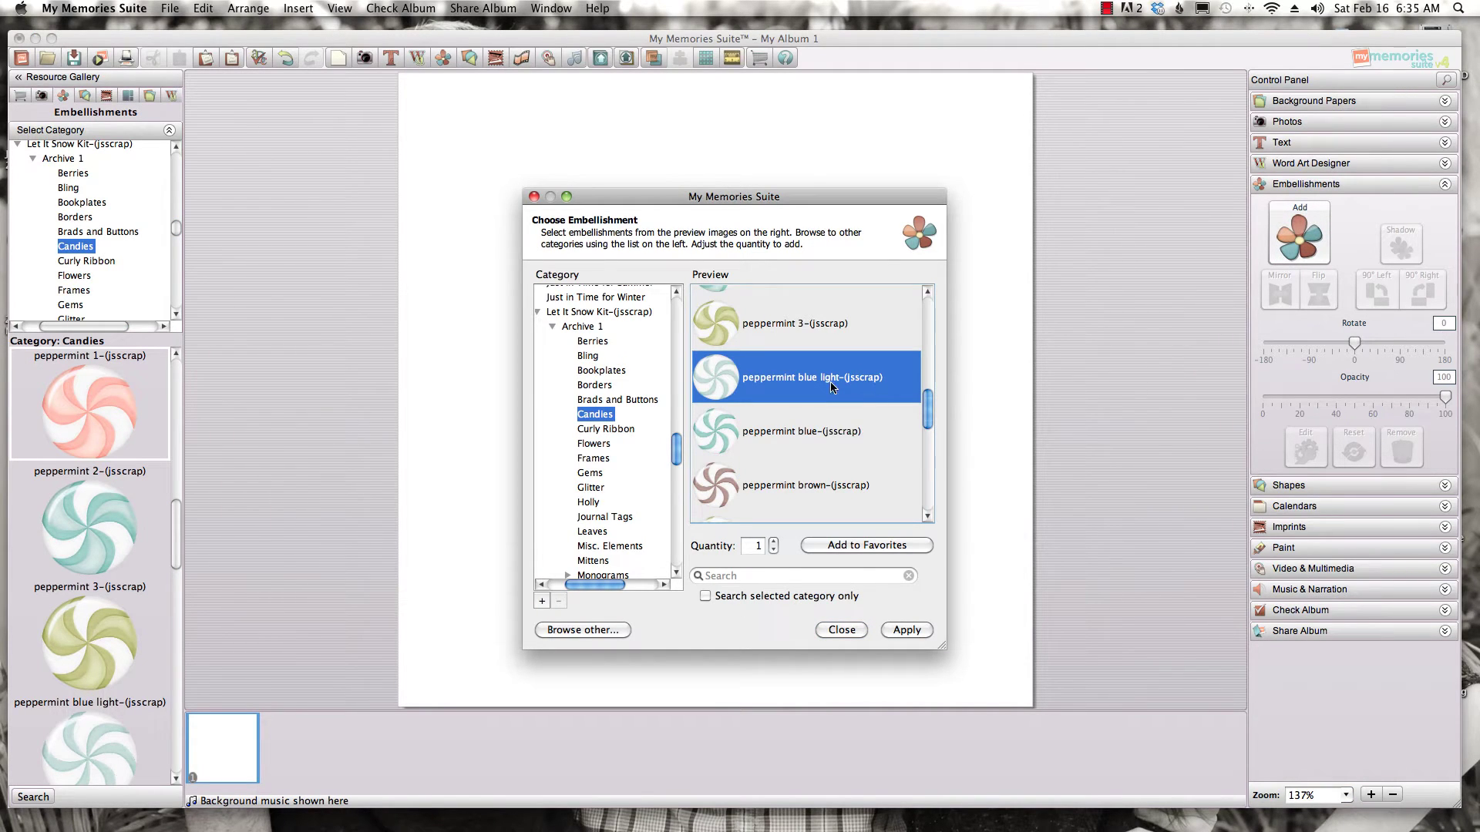
left_click_drag(925, 411, 922, 352)
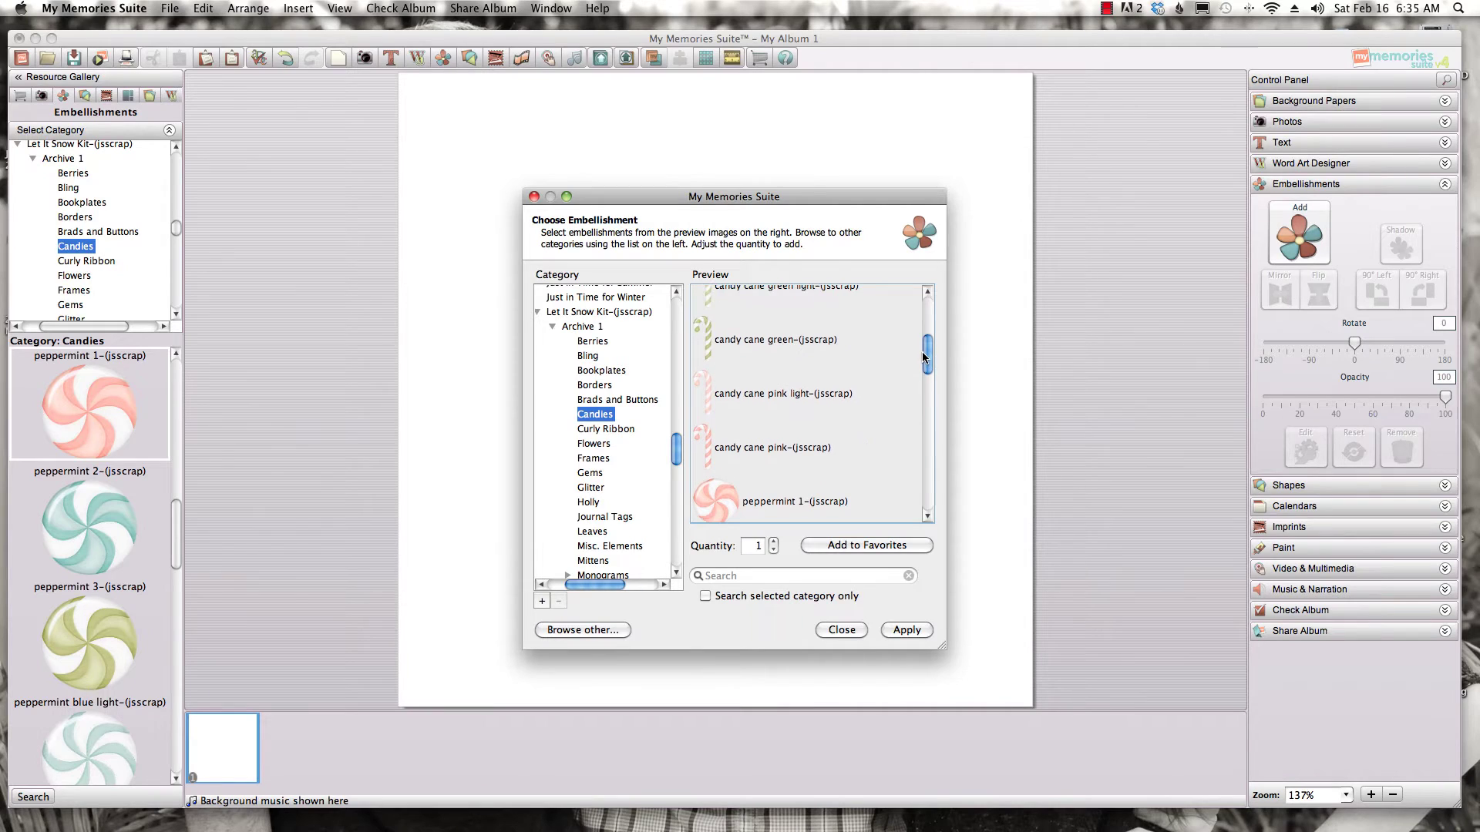
left_click(805, 358)
left_click(776, 405, "shift")
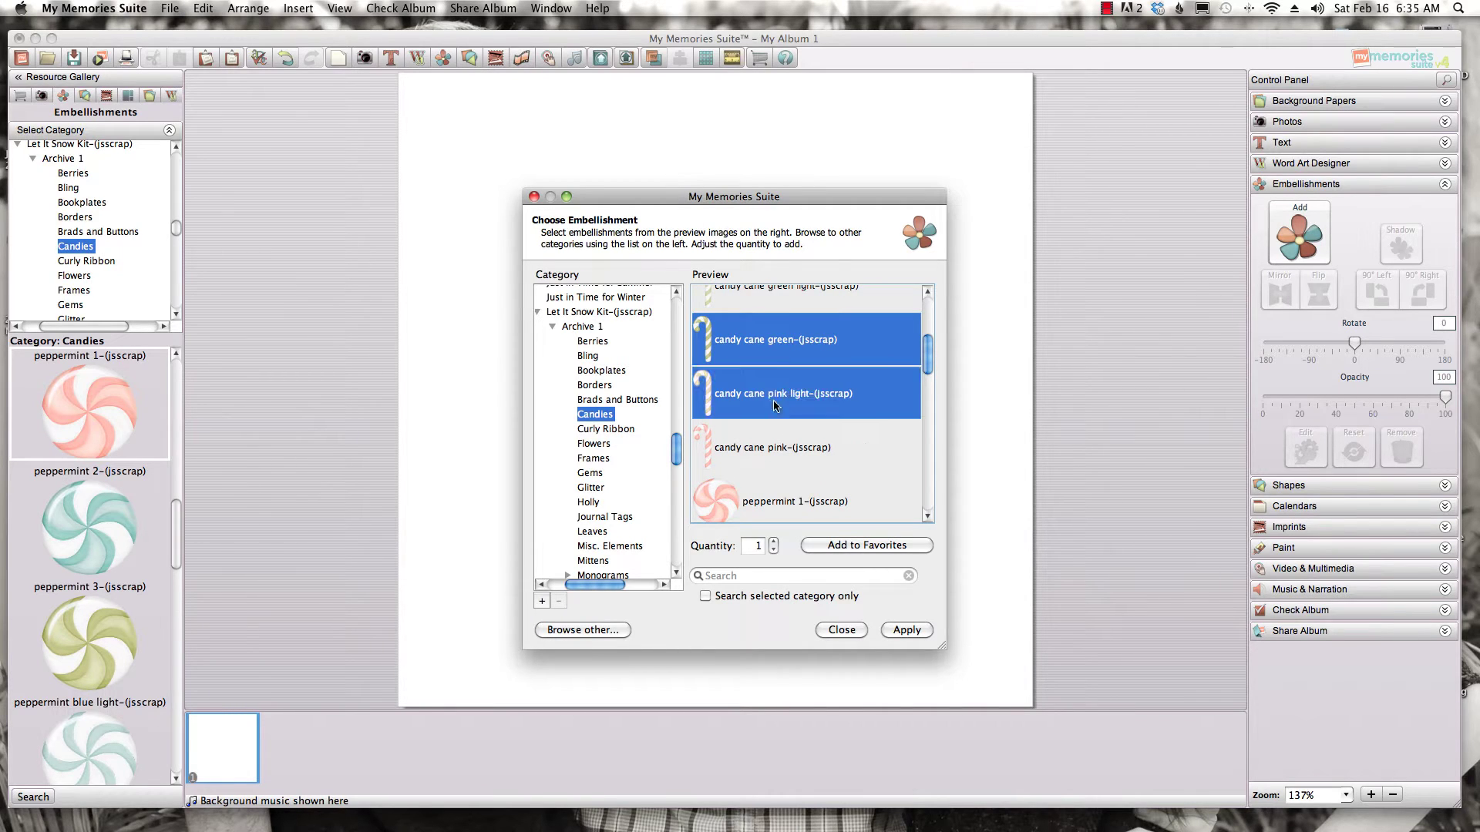
left_click(763, 441, "shift")
scroll(926, 360, "down", 3)
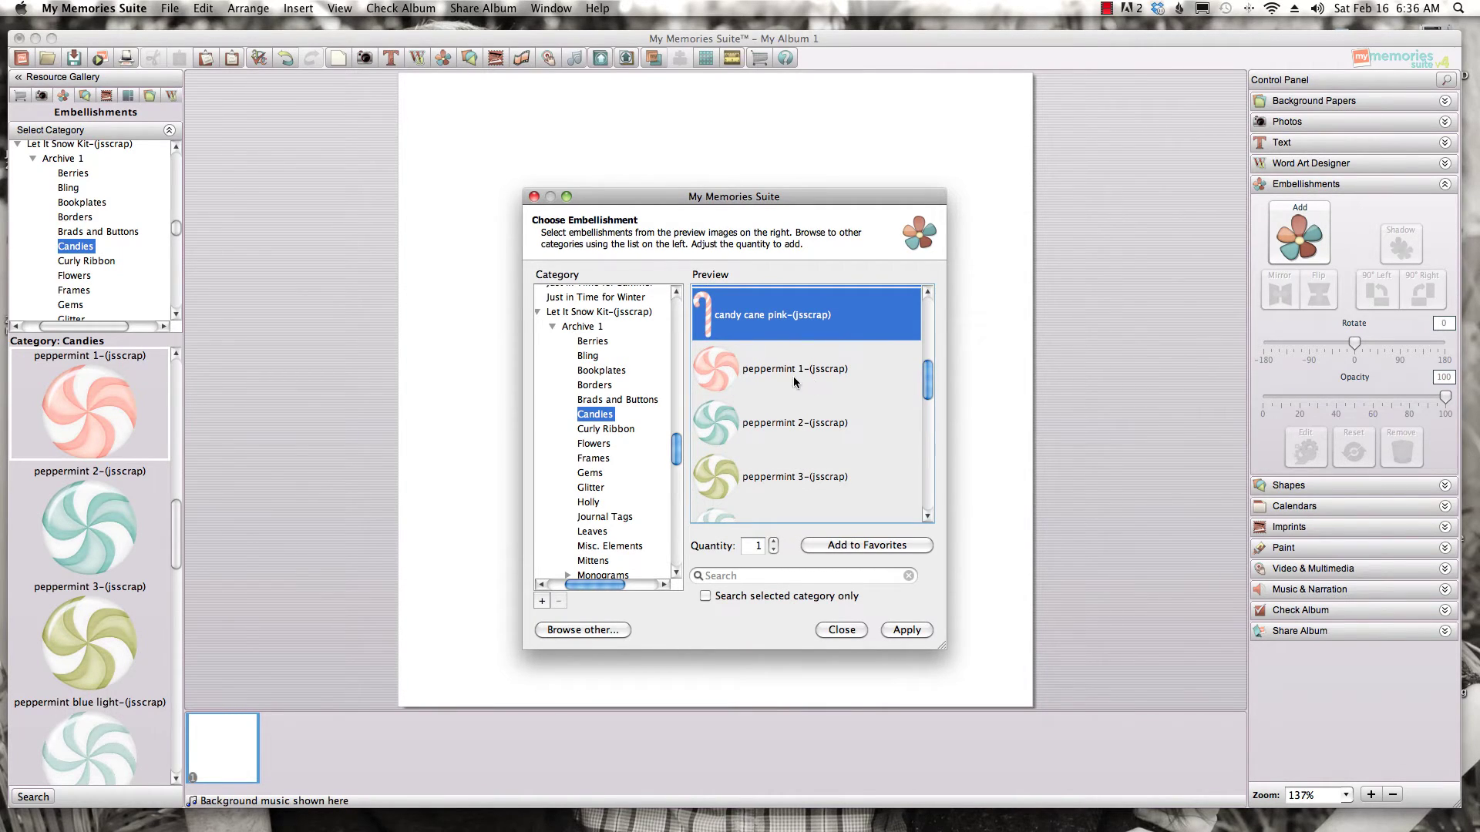
left_click(792, 376, "shift")
left_click(784, 427, "shift")
left_click(778, 474, "shift")
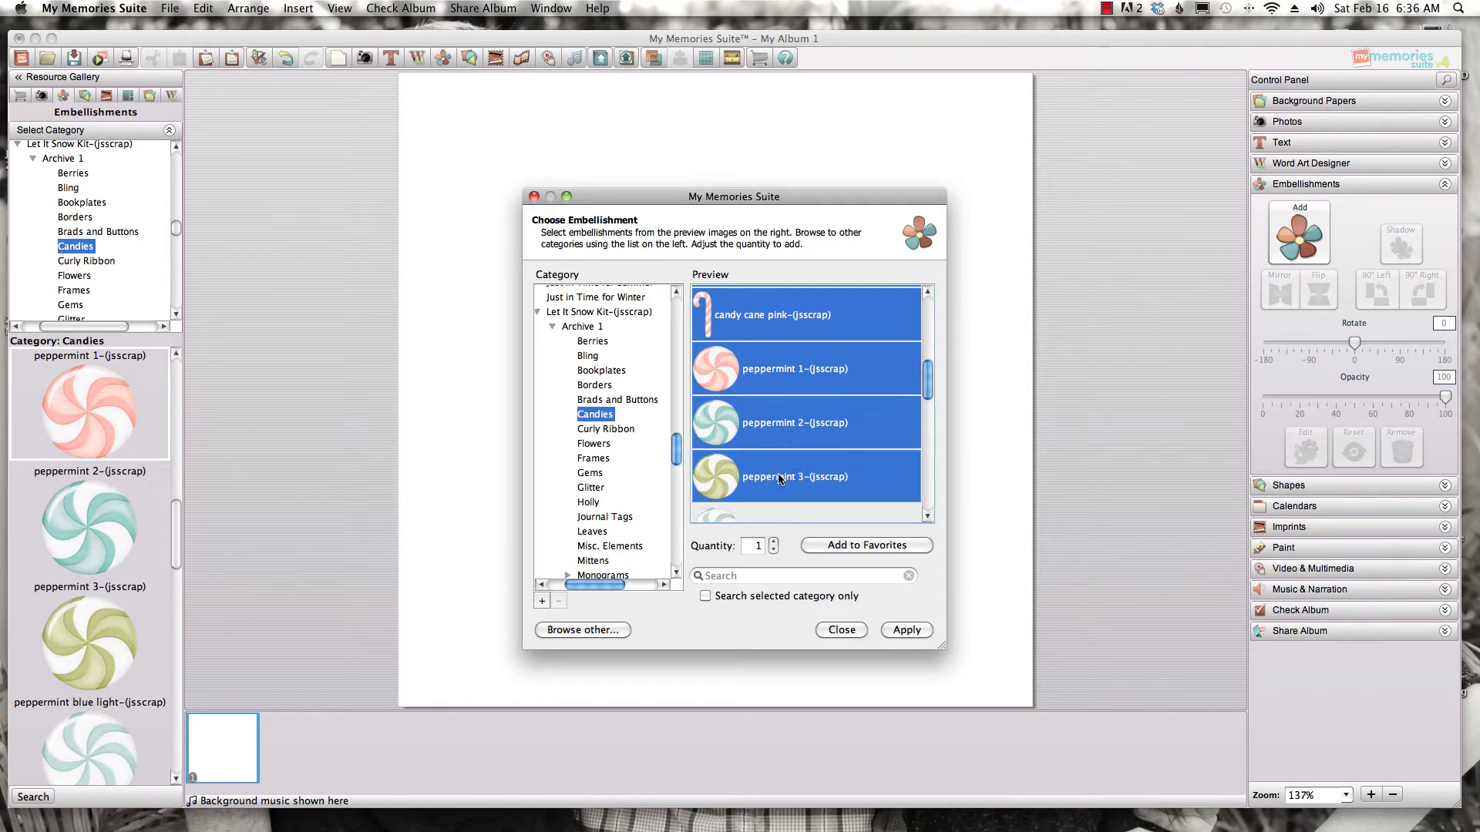
left_click(909, 629)
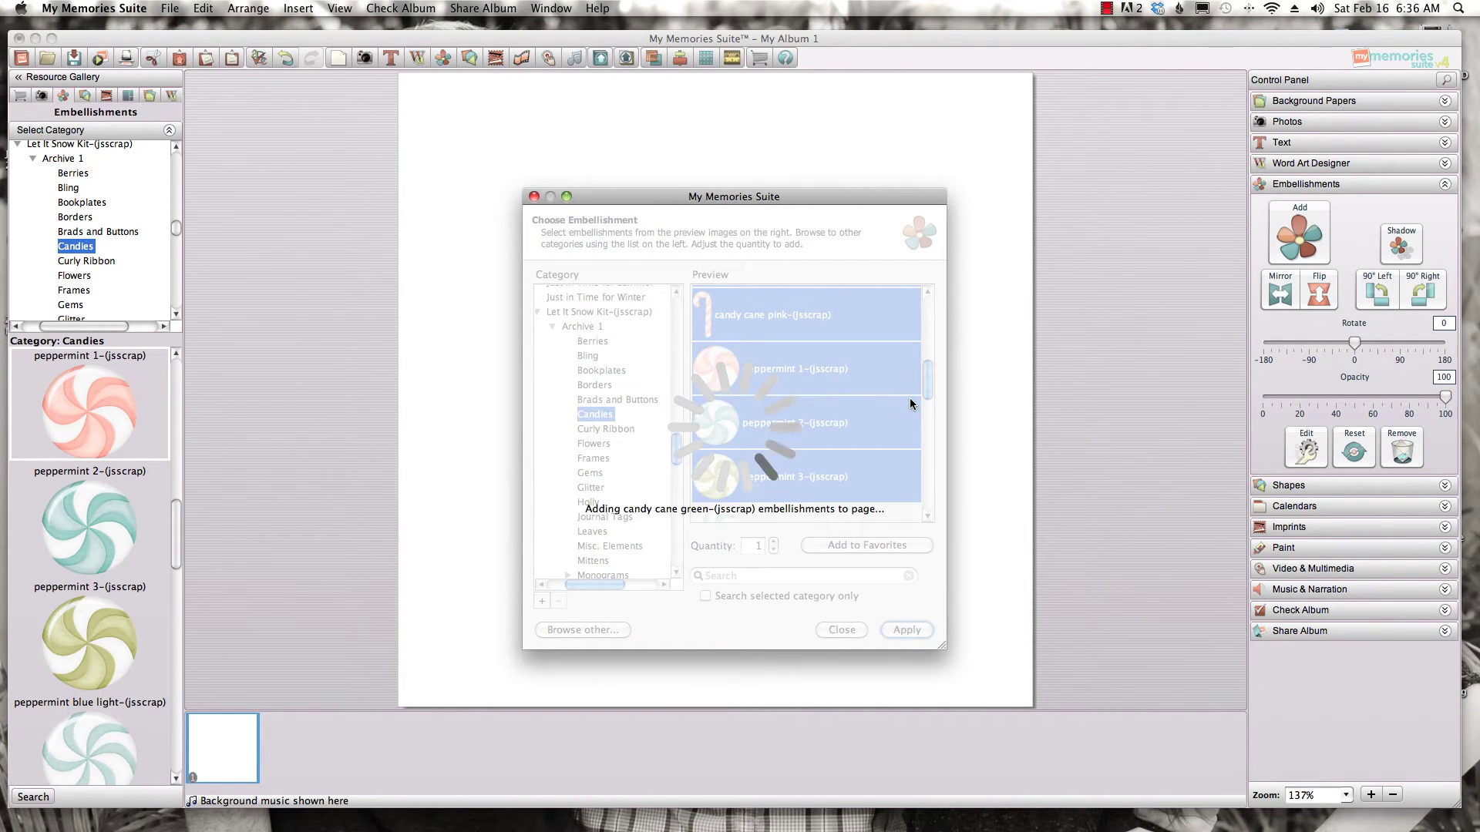
left_click(841, 630)
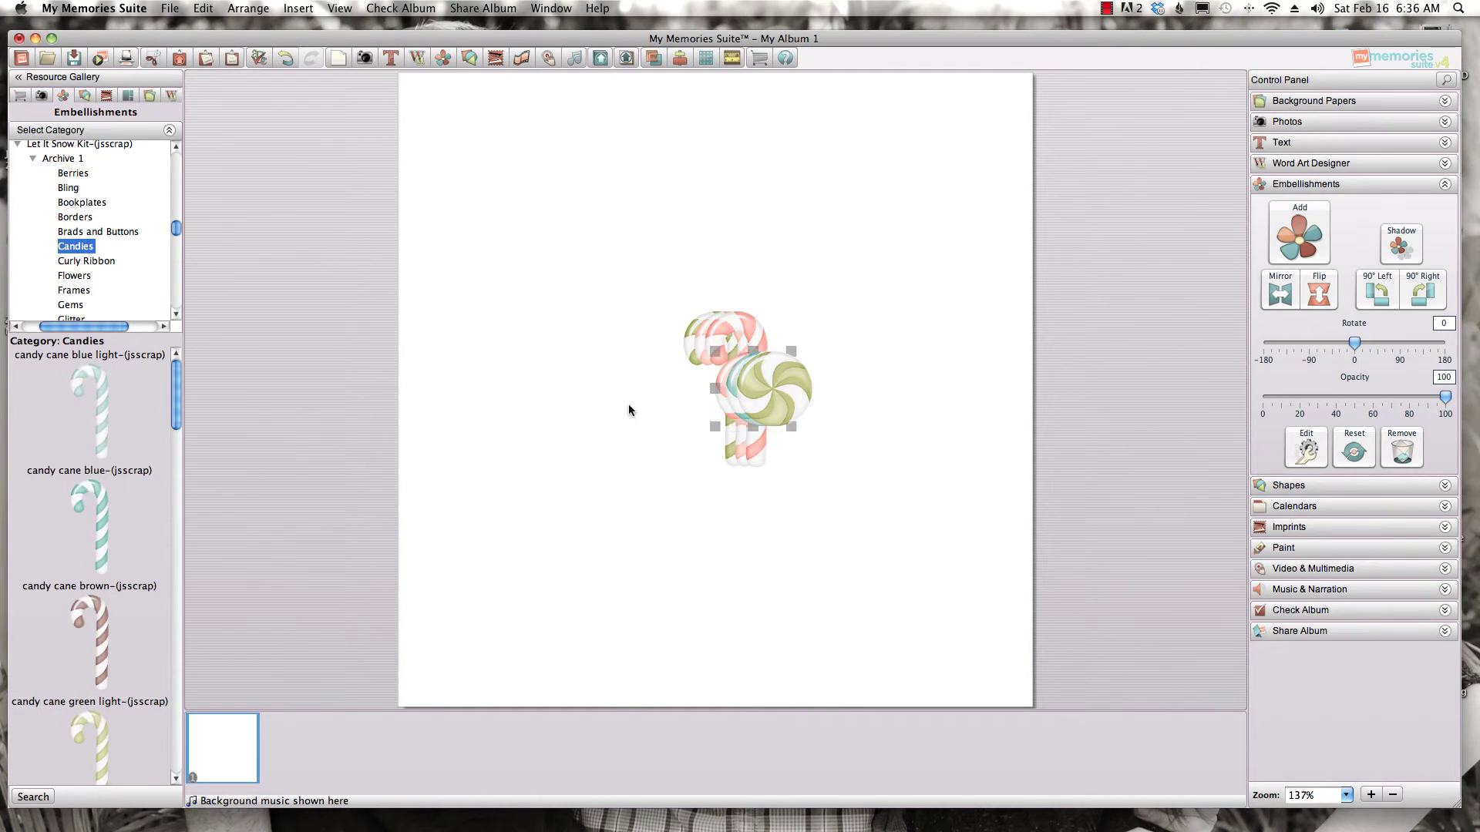
- Spread the stacked candy canes and peppermints to separate, scattered positions on the page and clear the selection
left_click_drag(743, 397, 481, 268)
left_click_drag(742, 399, 655, 499)
left_click_drag(756, 349, 723, 202)
left_click_drag(759, 376, 534, 425)
left_click(626, 359)
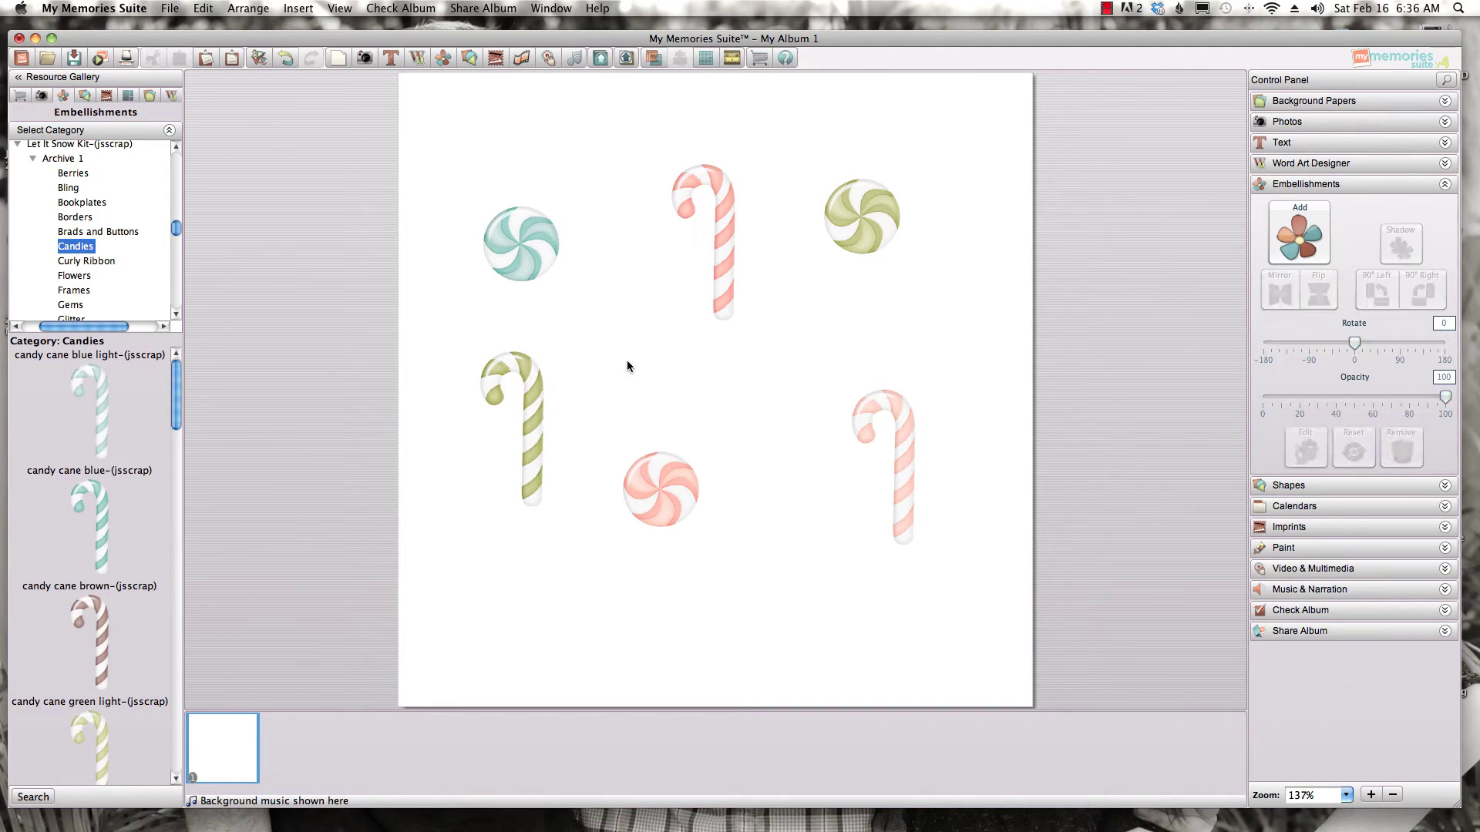
- Align all six scattered candies by their middles and space them evenly in the horizontal direction
left_click_drag(453, 157, 961, 553)
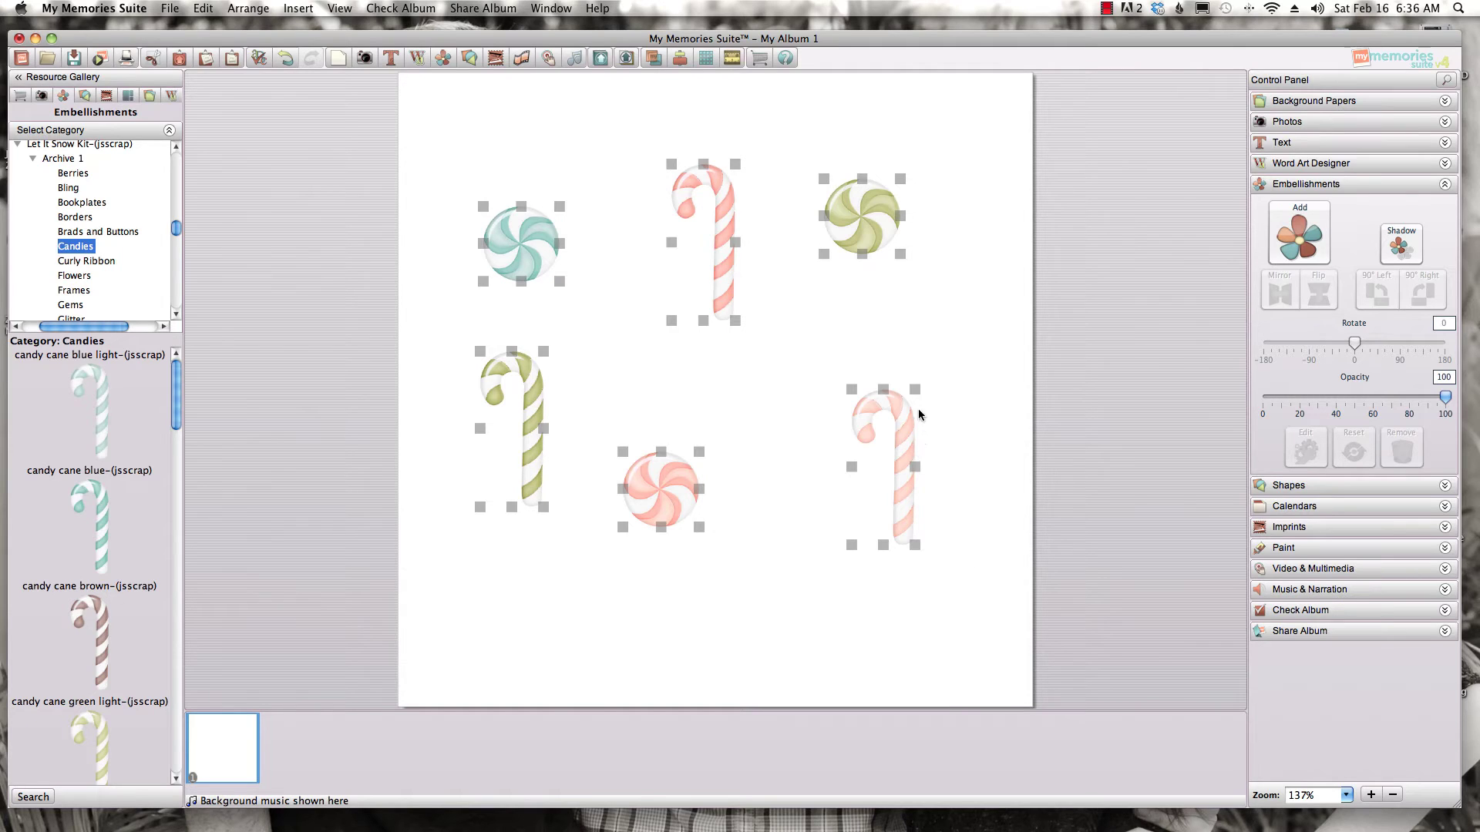
left_click(688, 61)
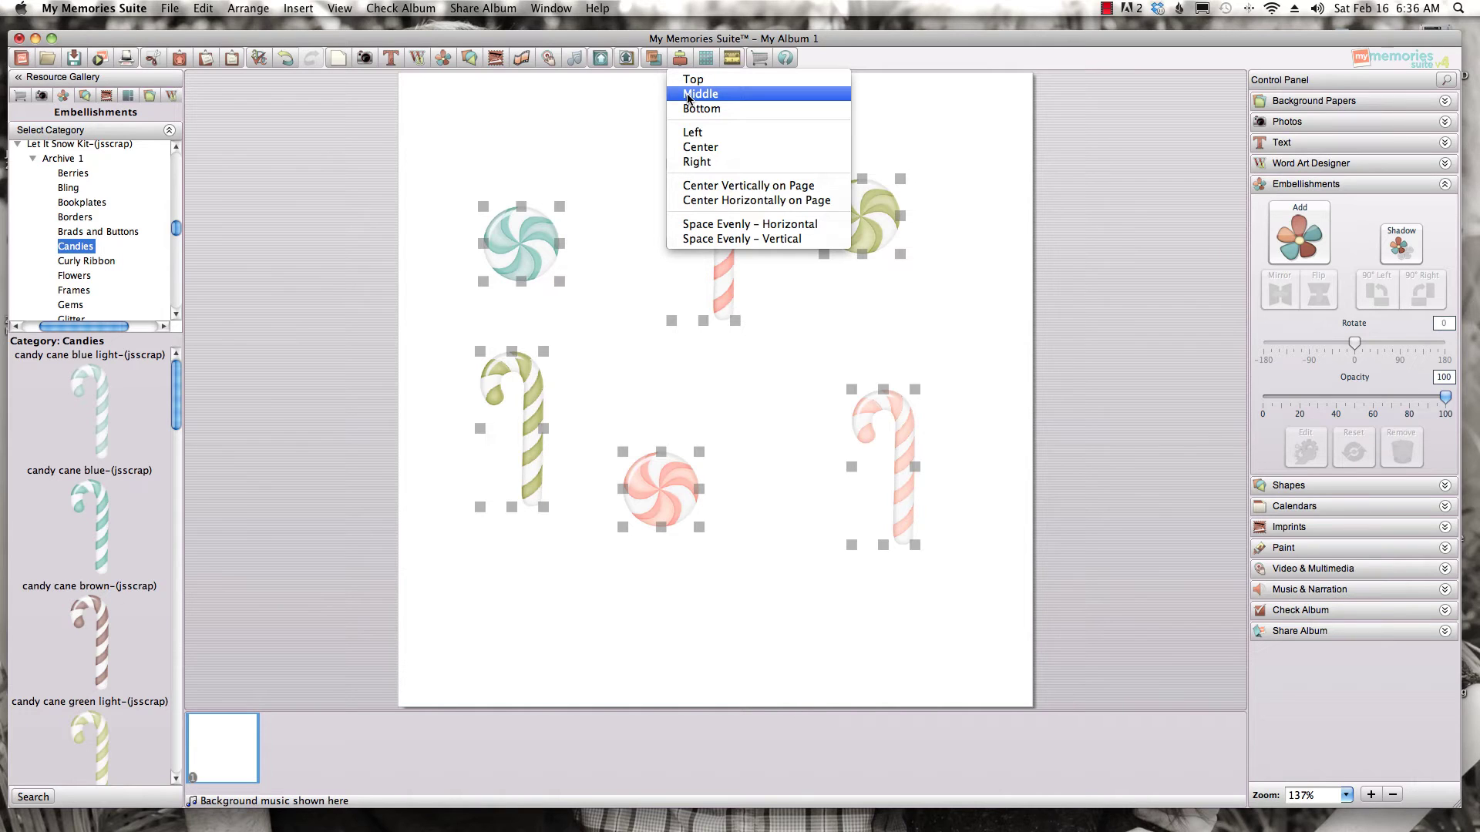
left_click(689, 94)
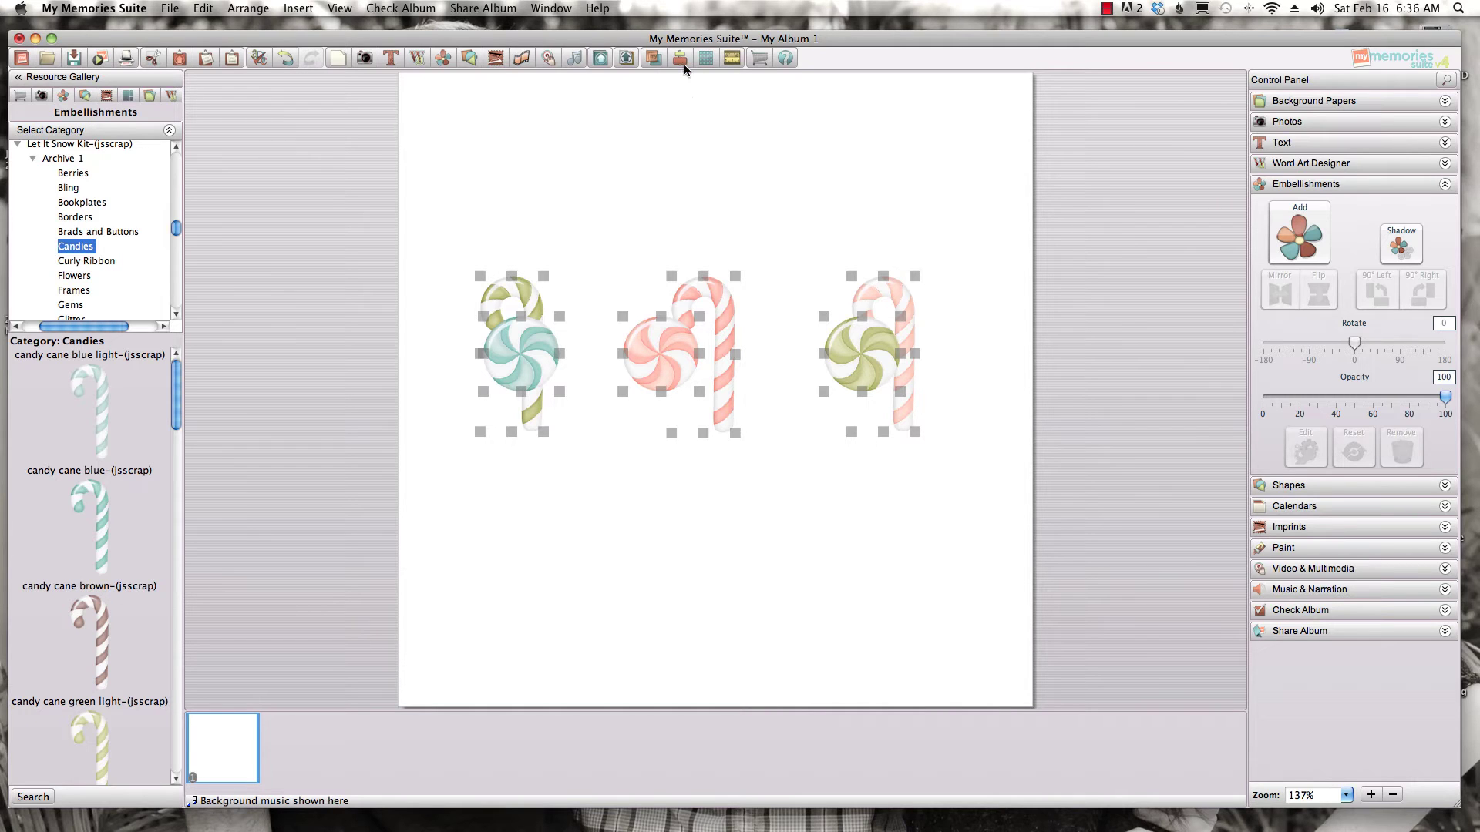
left_click(678, 60)
left_click(705, 225)
left_click(705, 223)
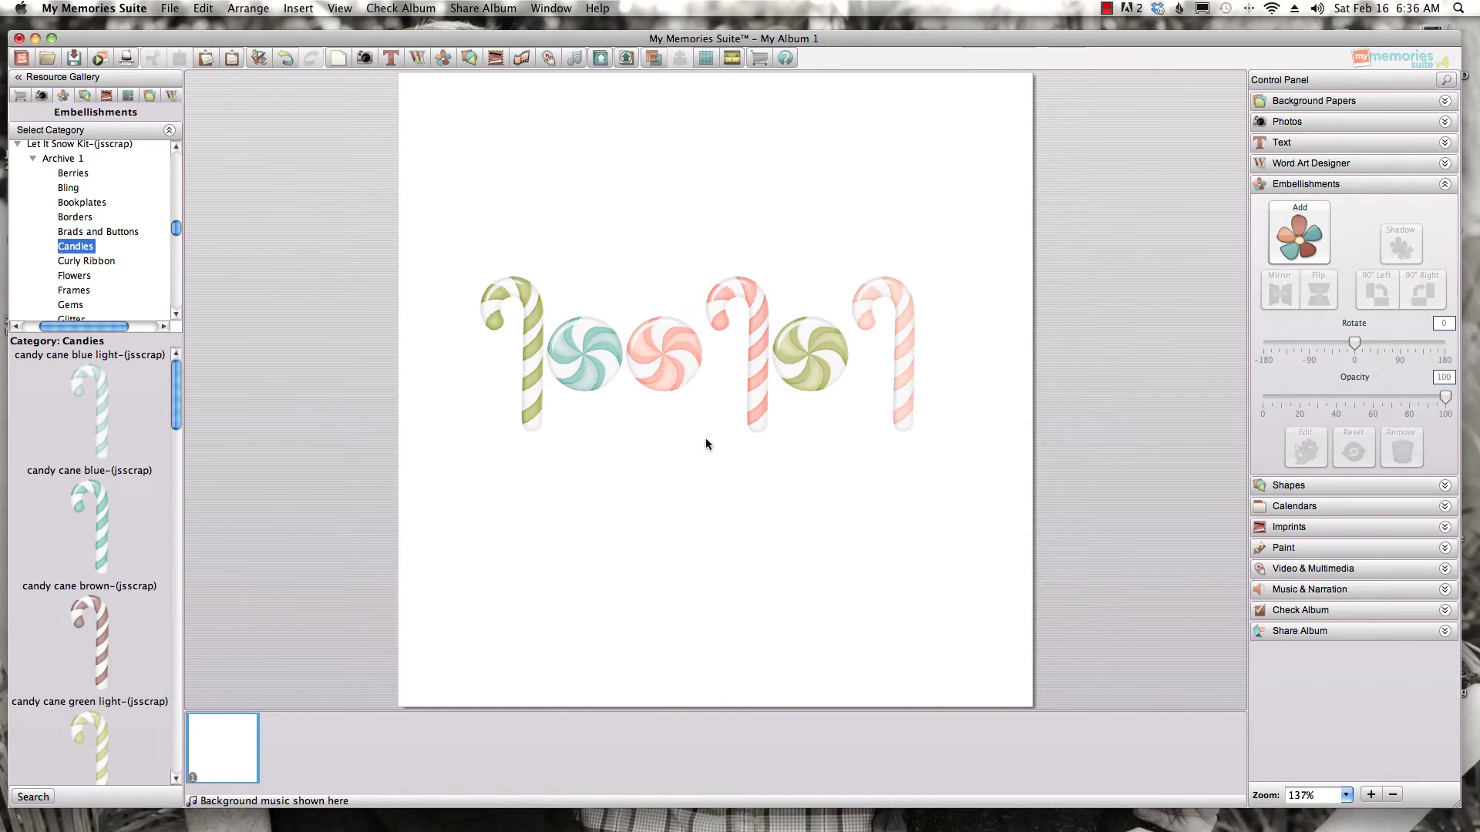
- Rearrange the row so candy canes and round peppermints alternate, with the green peppermint at the right end
left_click_drag(752, 311, 652, 512)
left_click_drag(628, 366, 713, 367)
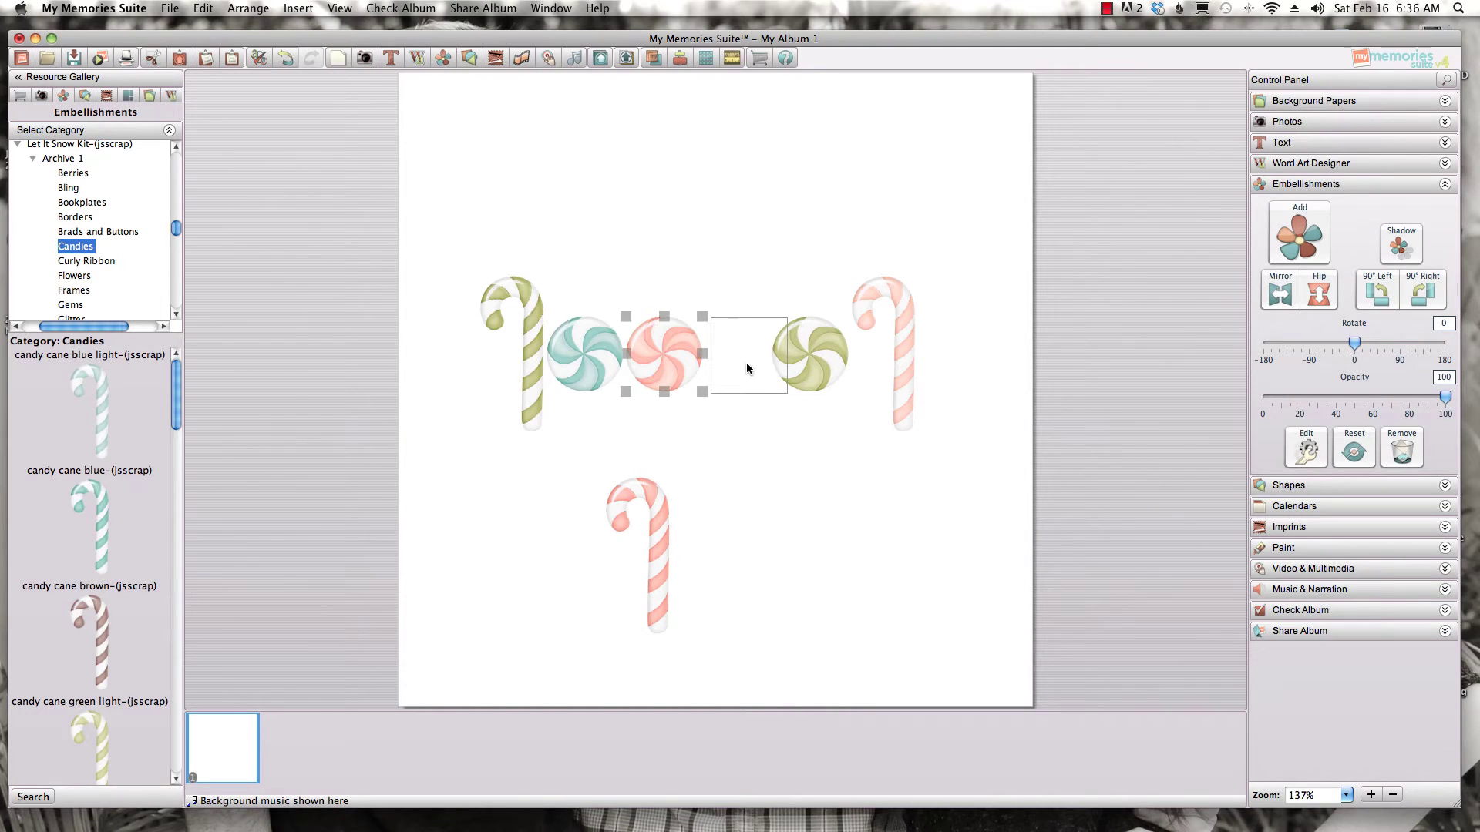
left_click_drag(827, 350, 898, 340)
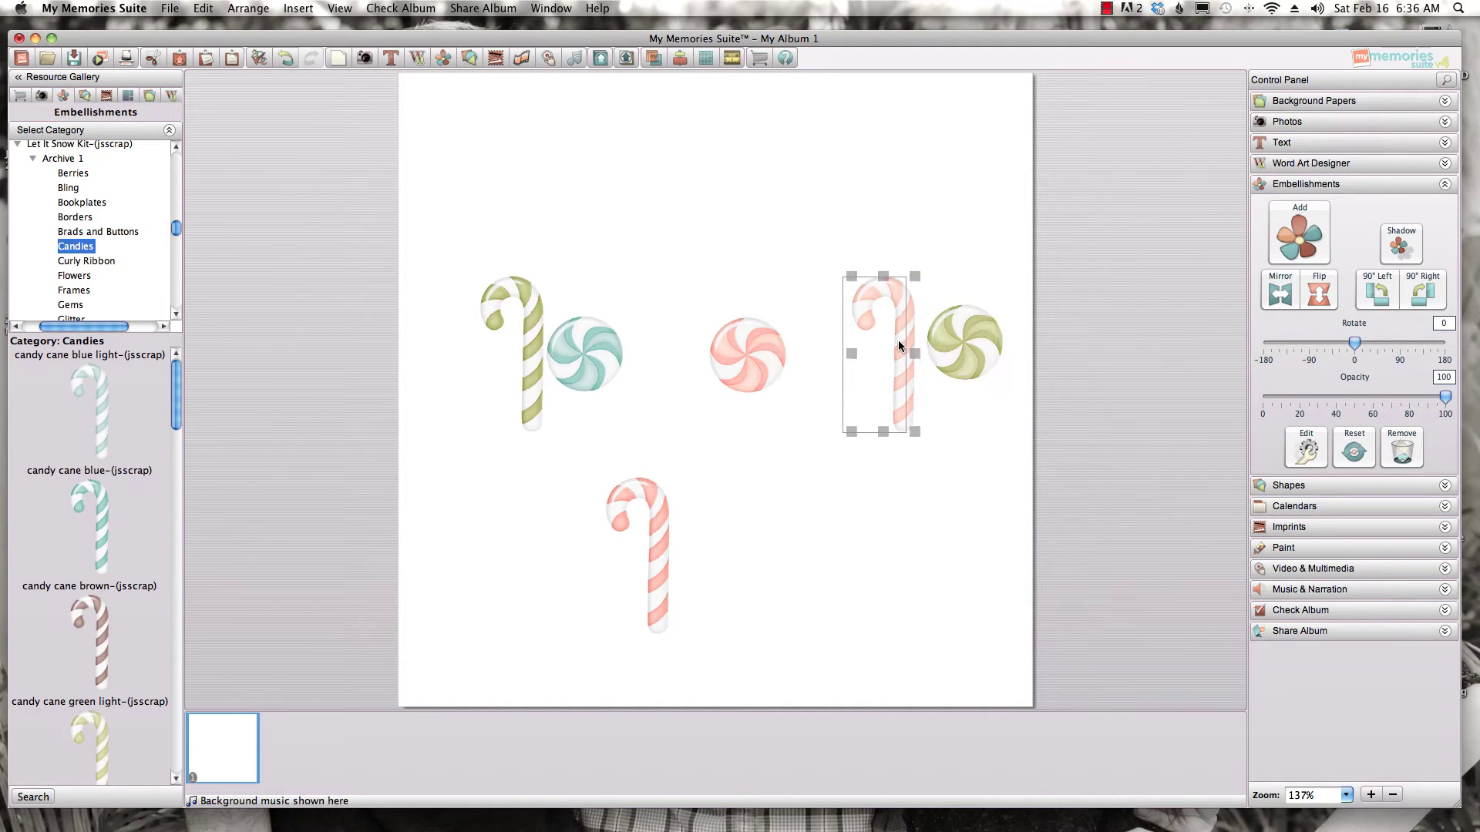
mouse_move(648, 527)
left_mouse_down()
mouse_move(650, 367)
mouse_move(681, 330)
left_mouse_up()
- Realign the alternating candies by their middles, space them evenly in the horizontal direction, and clear the selection
mouse_move(471, 237)
left_mouse_down()
mouse_move(588, 285)
mouse_move(1031, 404)
mouse_move(1007, 399)
left_mouse_up()
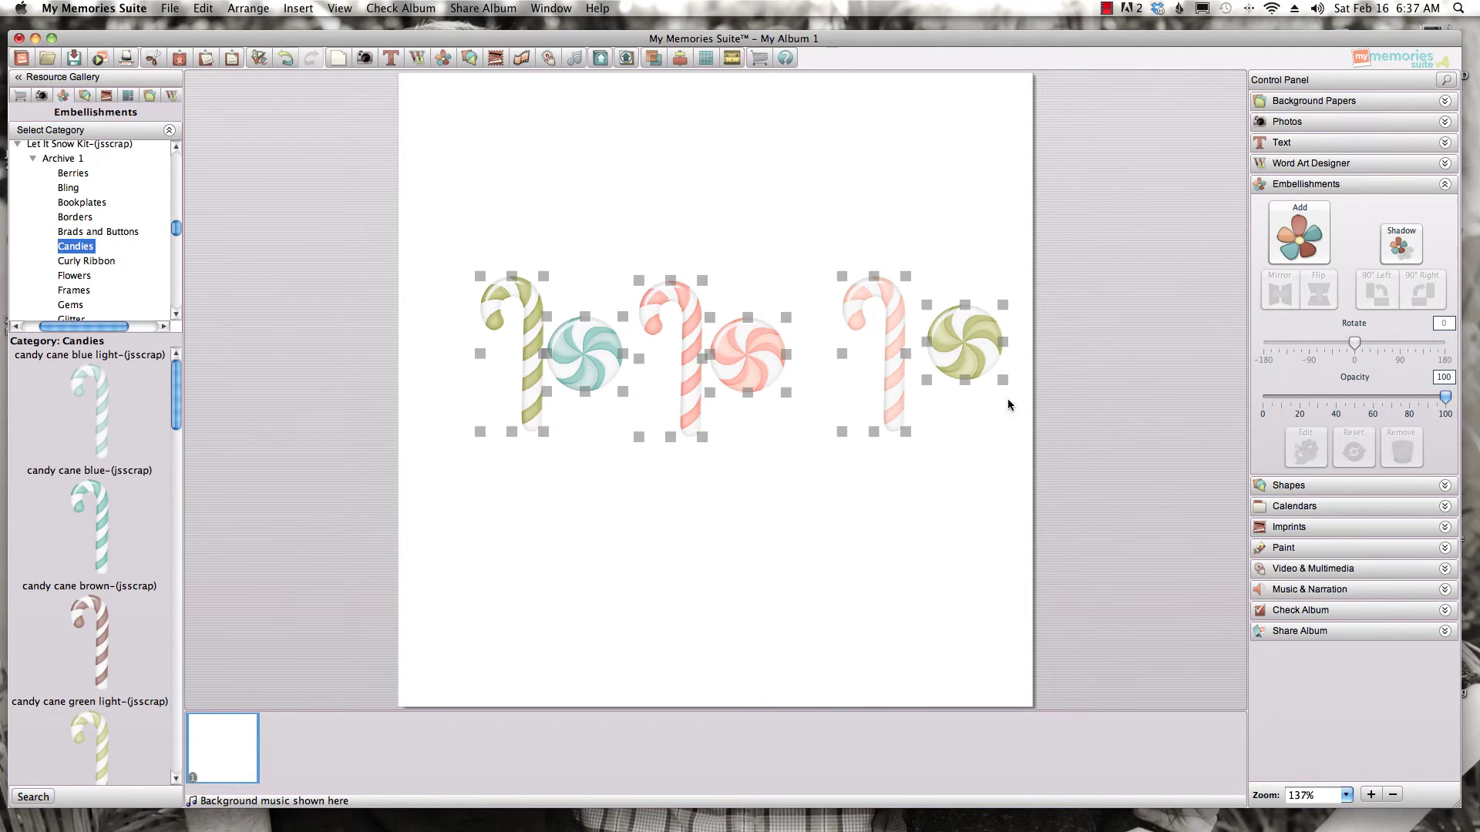
left_click(679, 61)
left_click(699, 93)
left_click(678, 61)
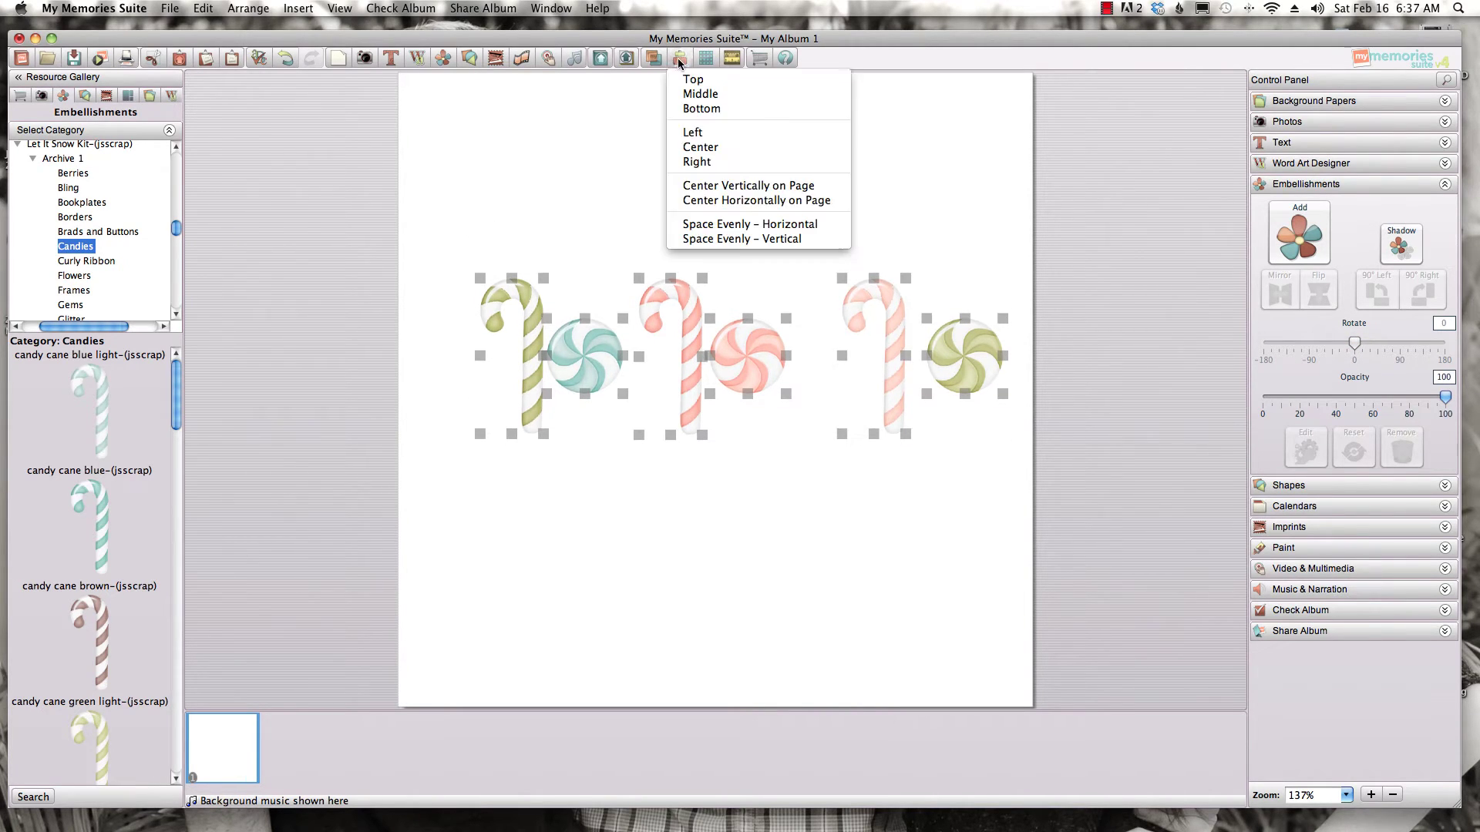
left_click(720, 224)
left_click(691, 267)
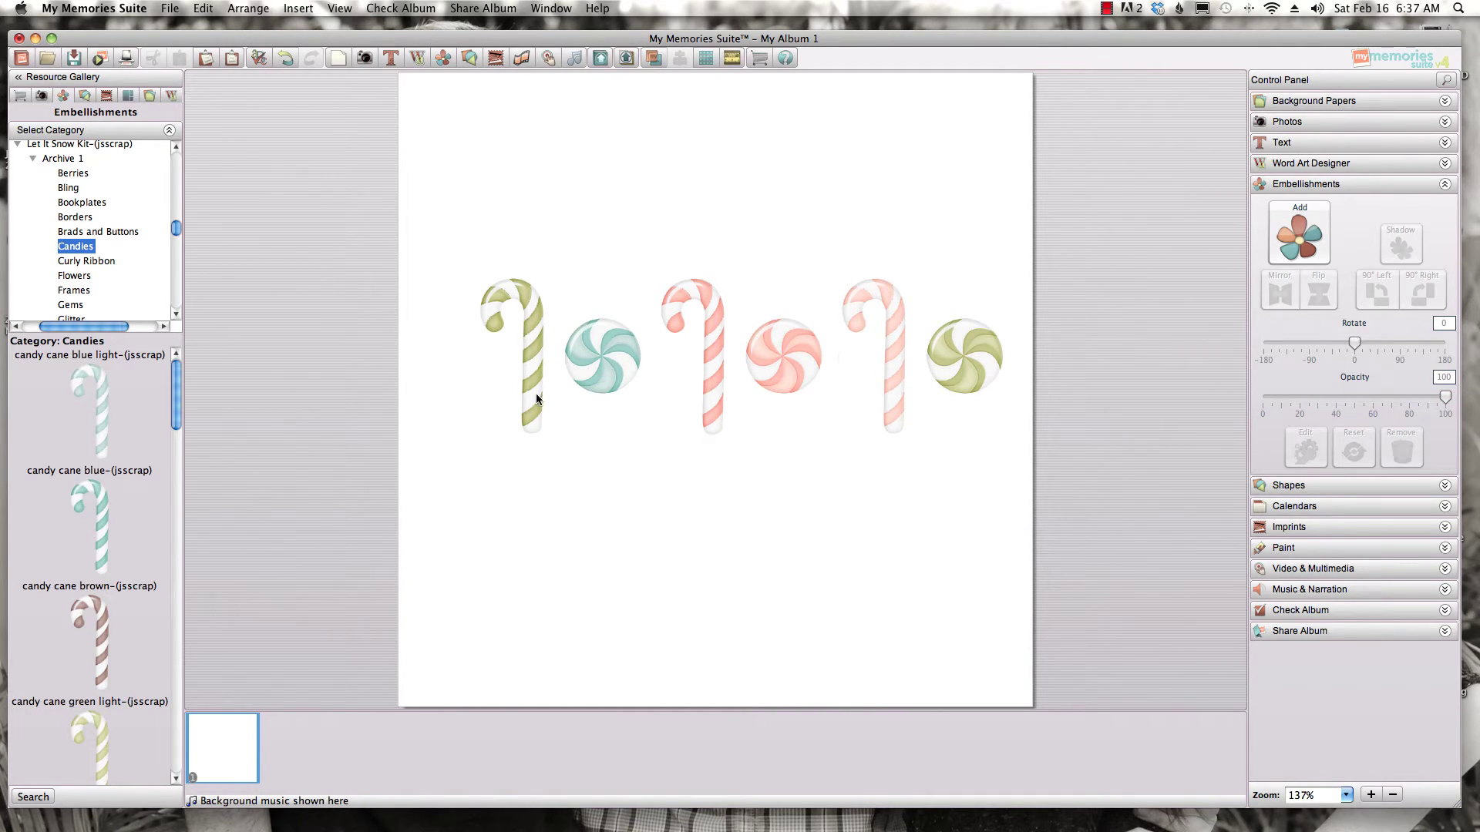
- Give all six candy canes and peppermints a drop shadow with 90% opacity and blur 3
left_click_drag(446, 247, 1022, 429)
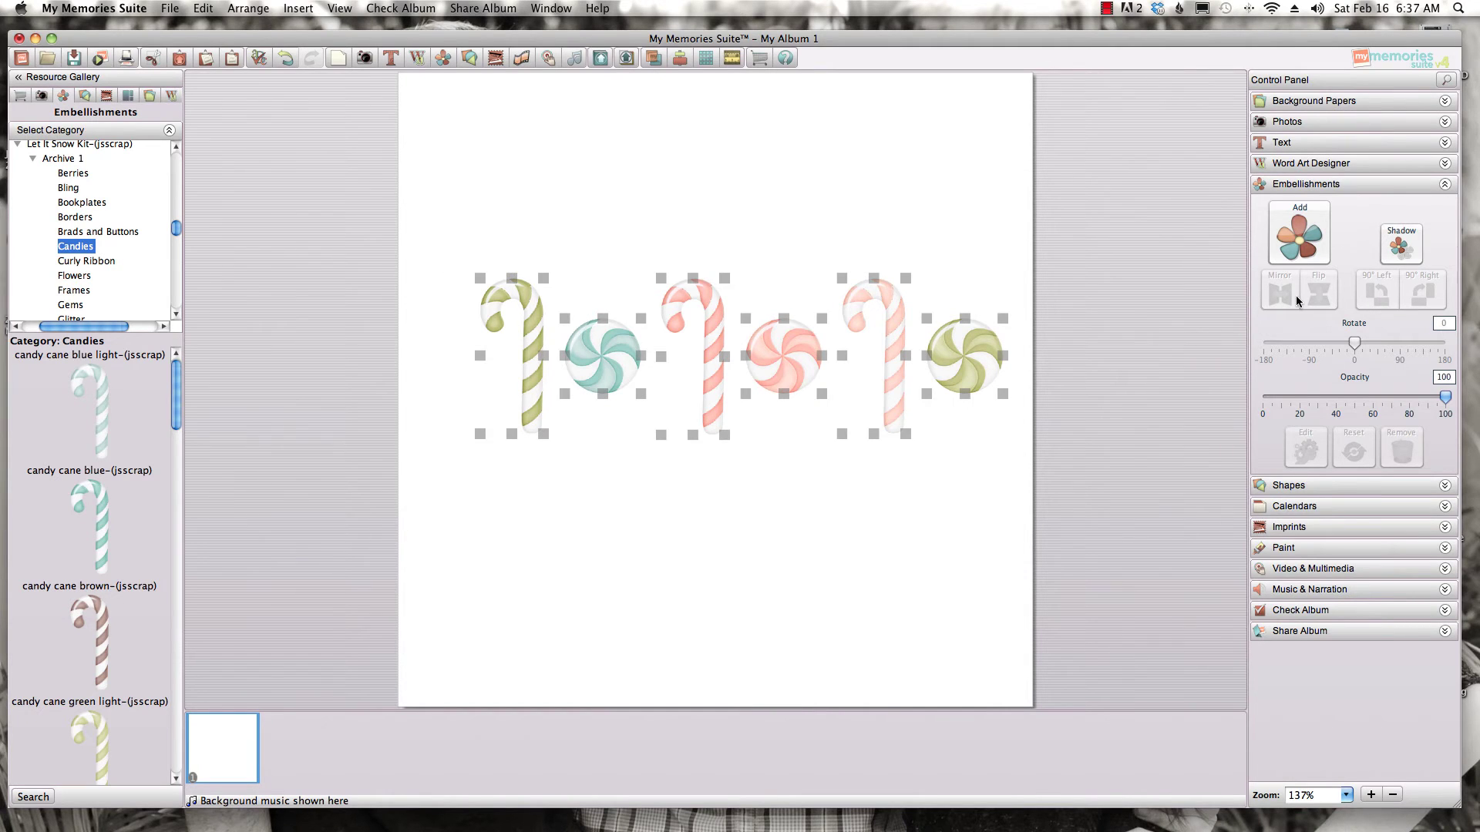
left_click(1403, 247)
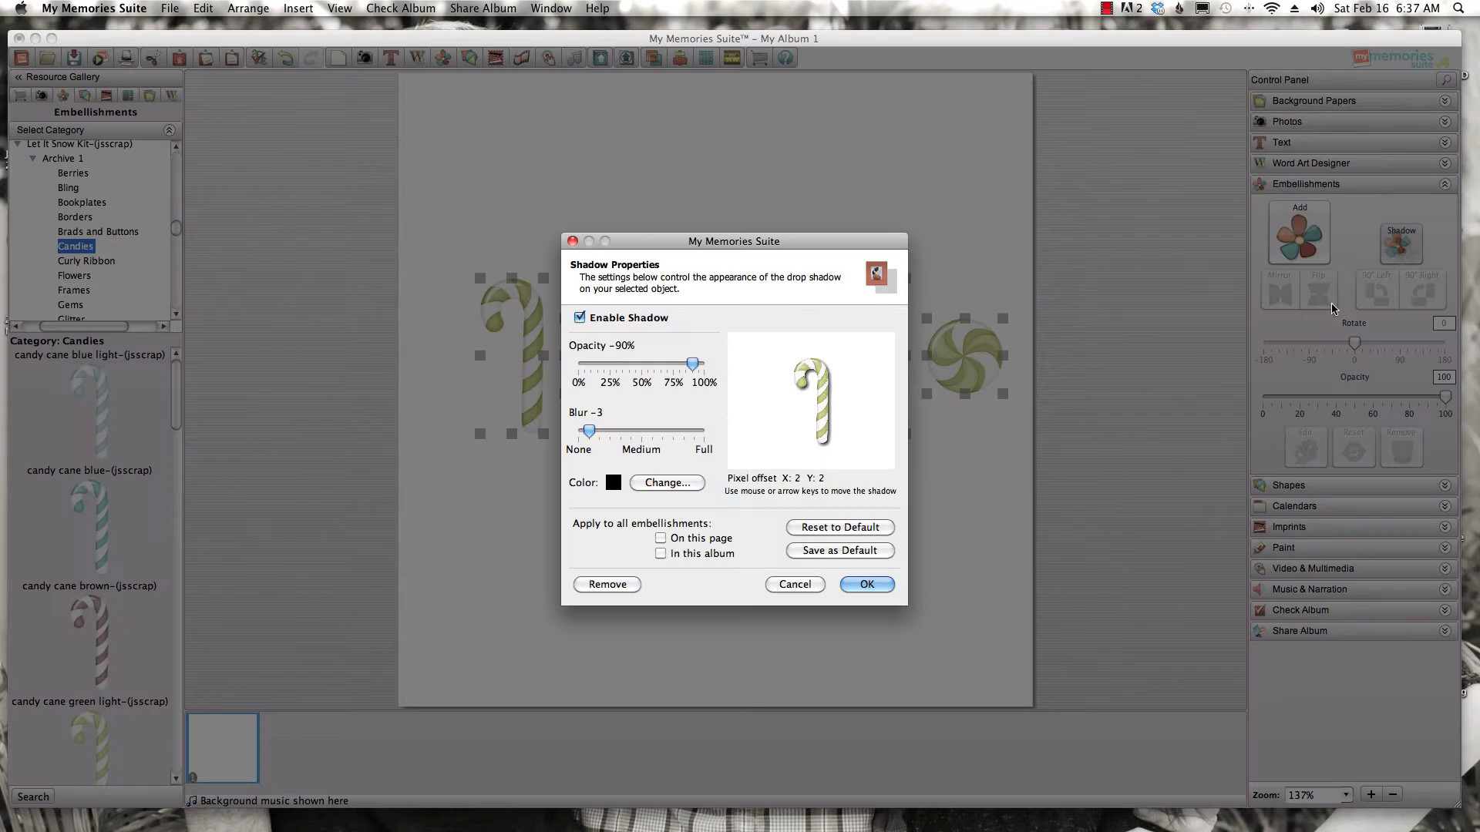
left_click(863, 582)
left_click(863, 582)
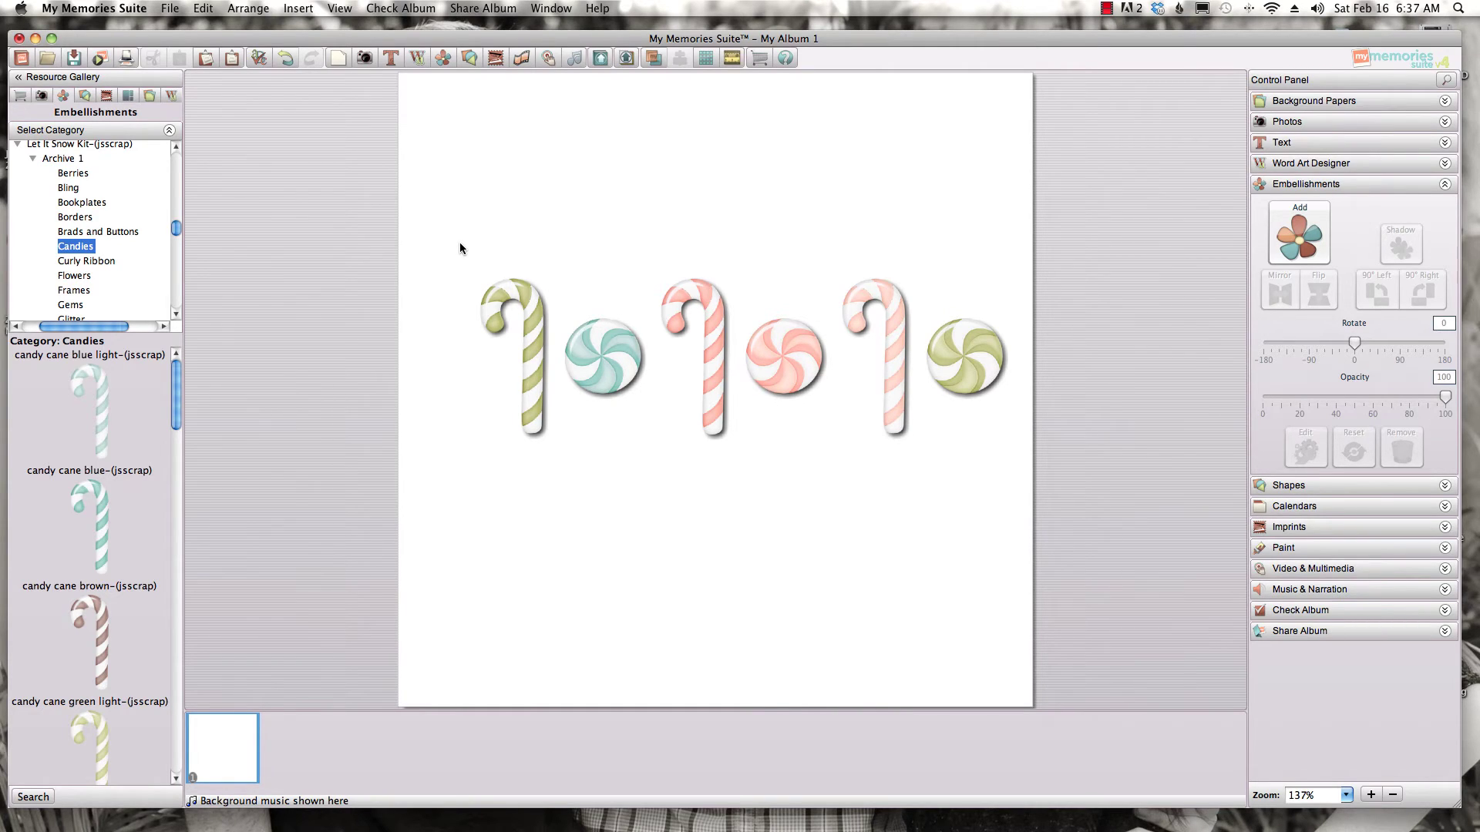
- Group the six shadowed candies, shrink the group to about two-thirds of its size, and move it to the page's upper middle
left_click_drag(459, 245, 1018, 458)
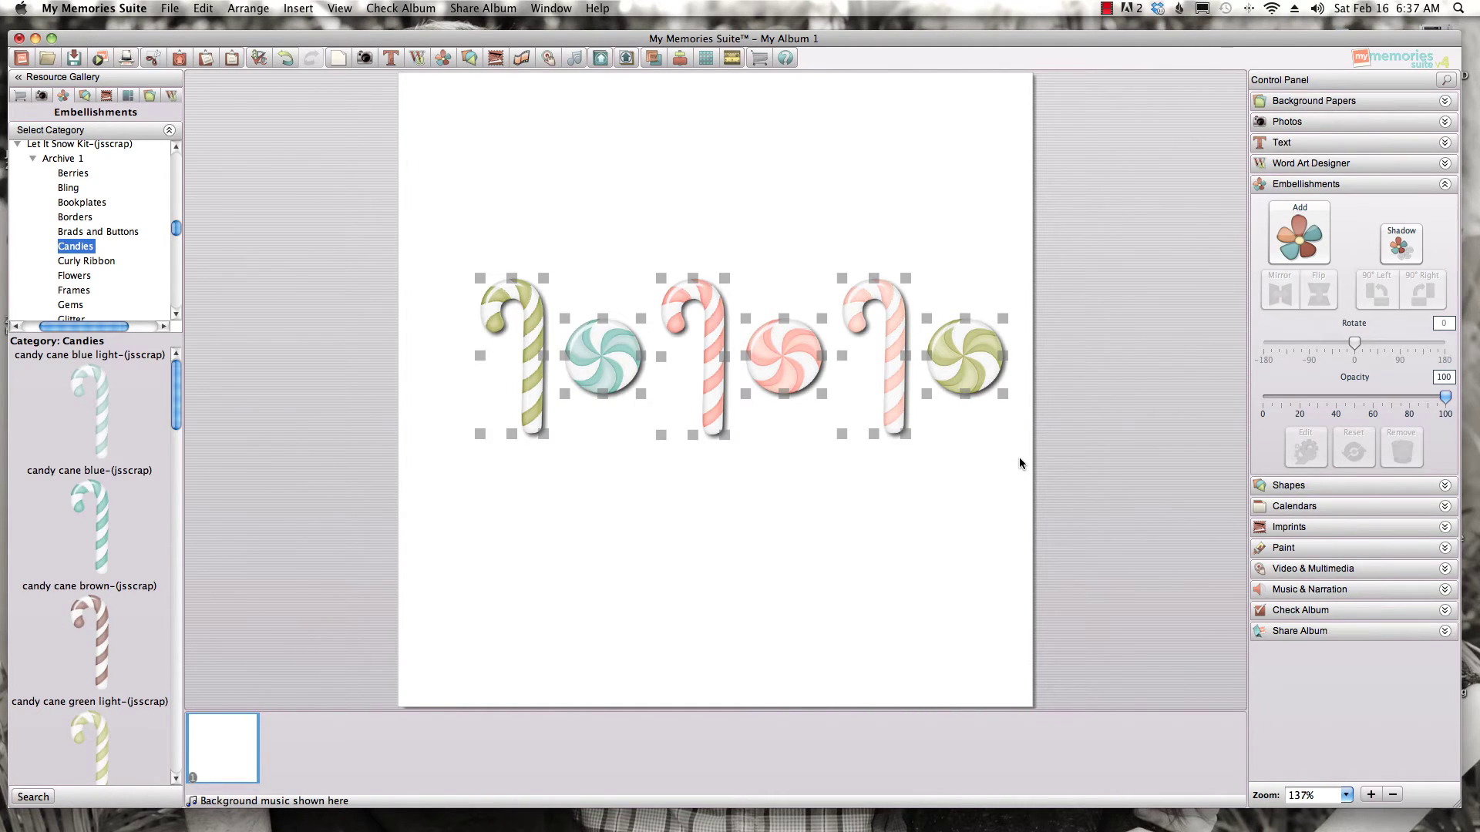
key("super+g")
left_click_drag(639, 397, 617, 370)
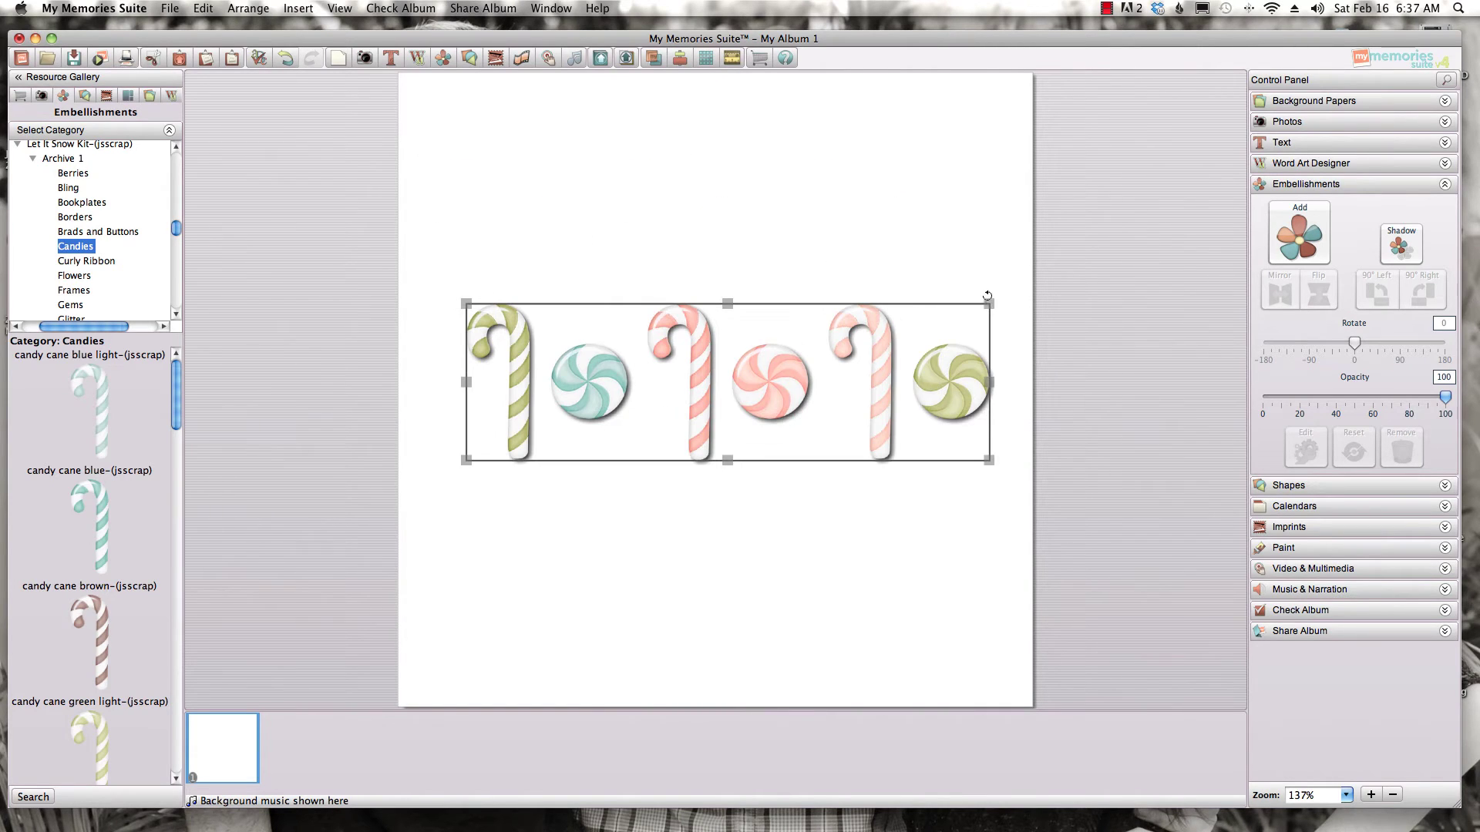
left_click_drag(989, 304, 797, 361)
left_click_drag(599, 432, 668, 321)
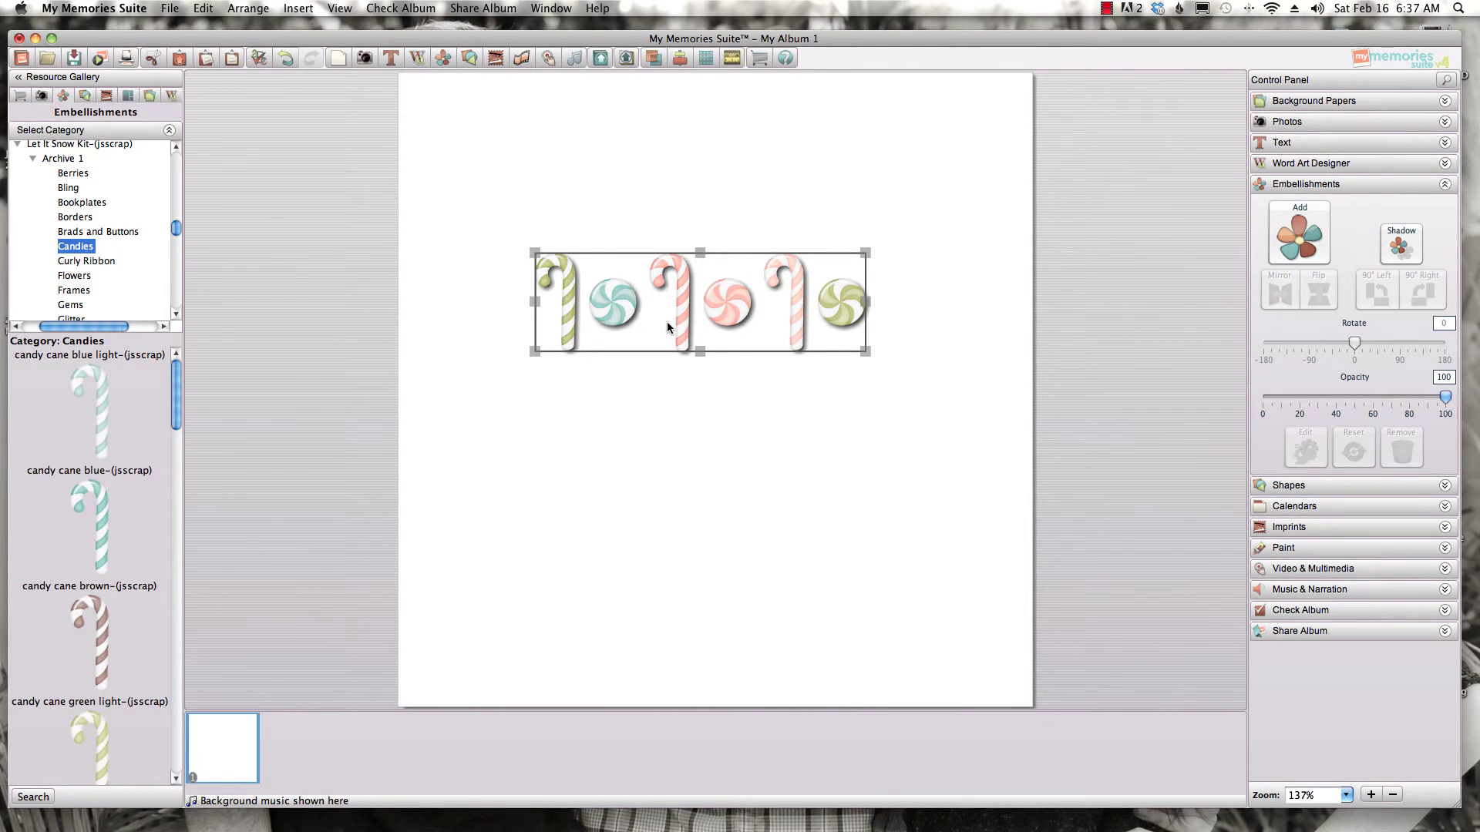
- Delete the grouped row of candy canes and peppermints from the page
key("Delete")
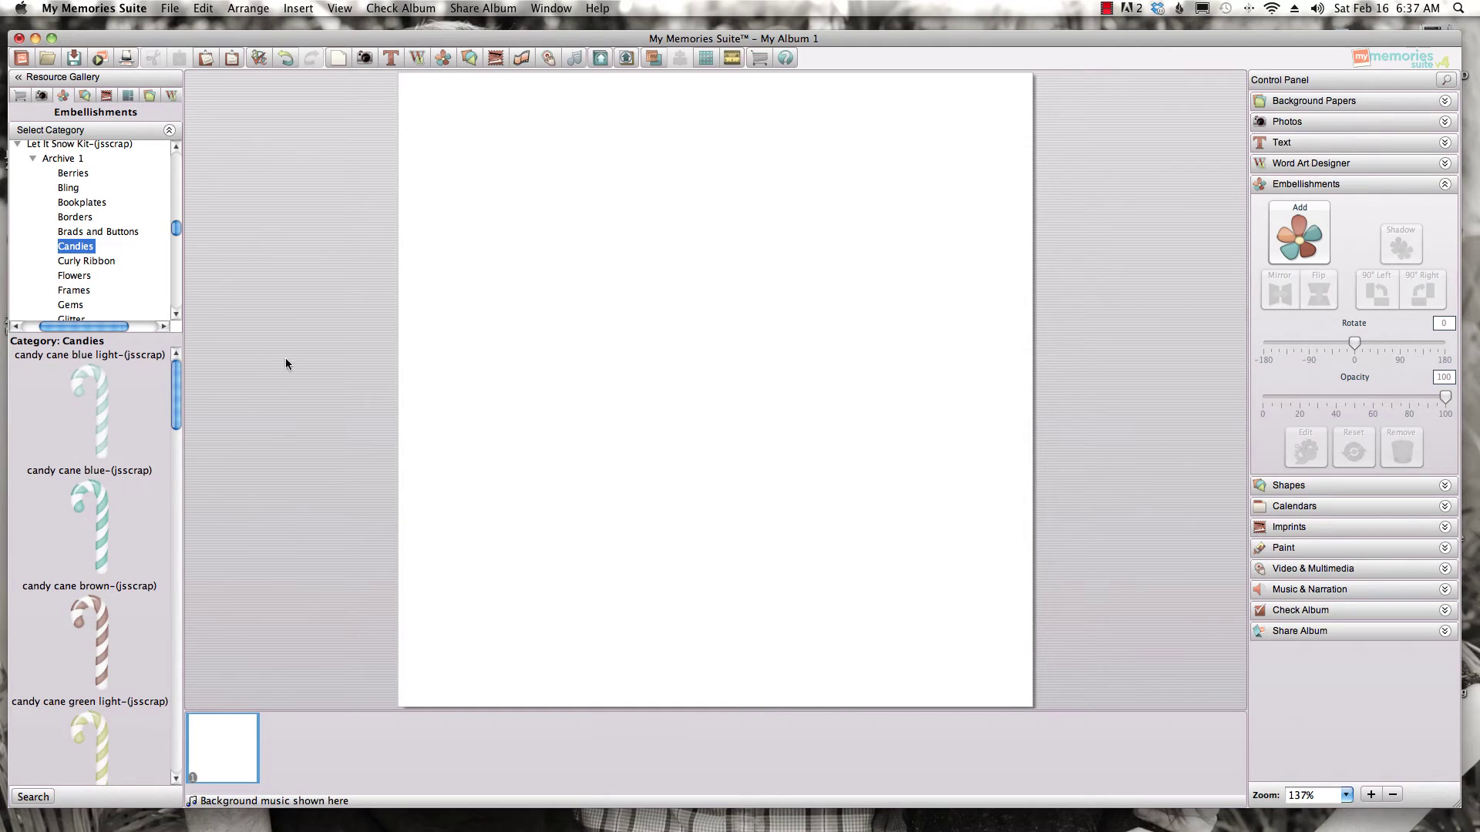
- Open the Lowercase category of the Alpha 2 monograms in the Let It Snow Kit for adding embellishments
scroll(179, 229, "down", 2)
left_click_drag(179, 229, 179, 236)
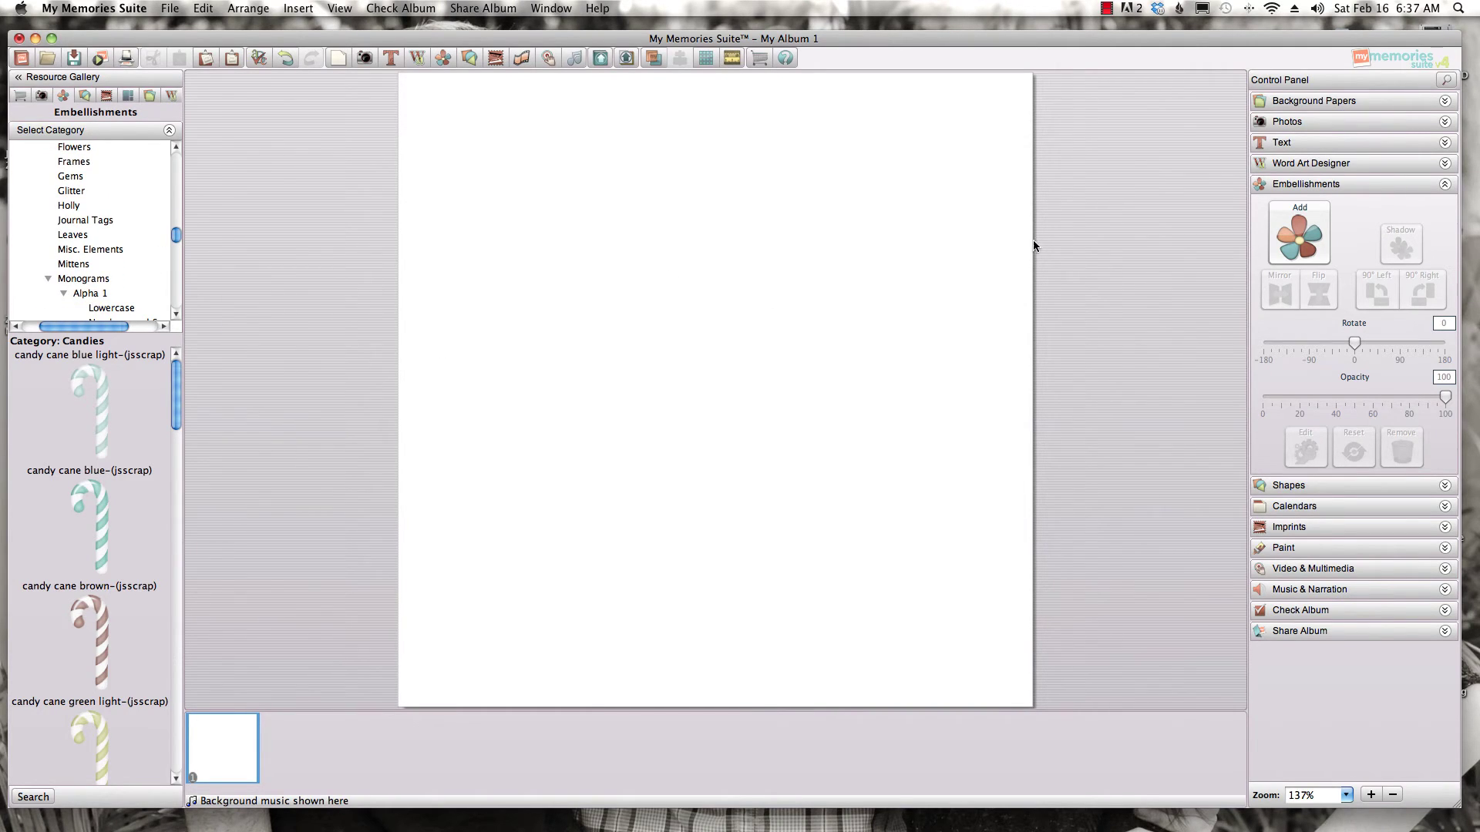
left_click(1295, 239)
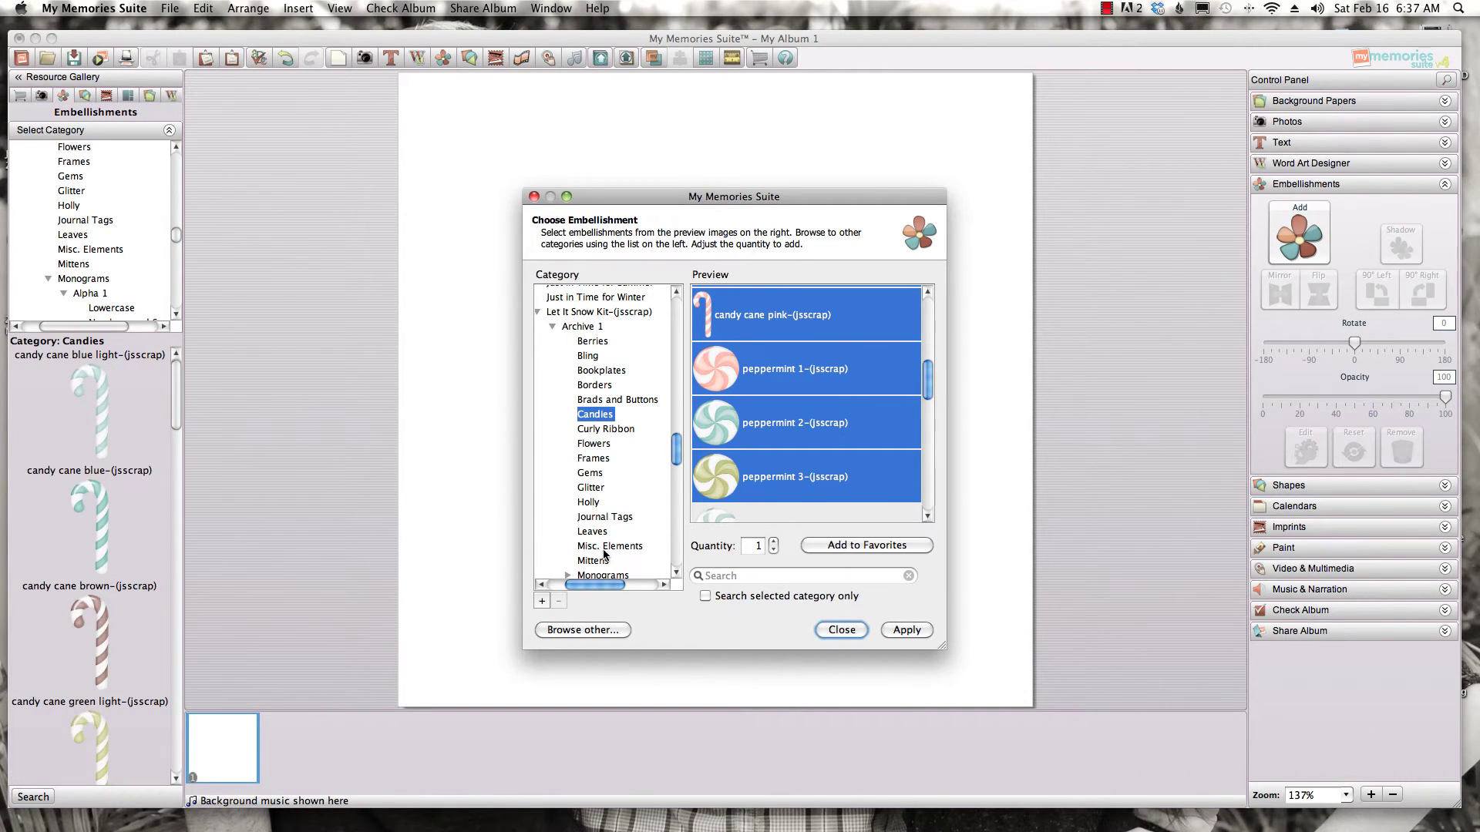
left_click_drag(677, 442, 679, 468)
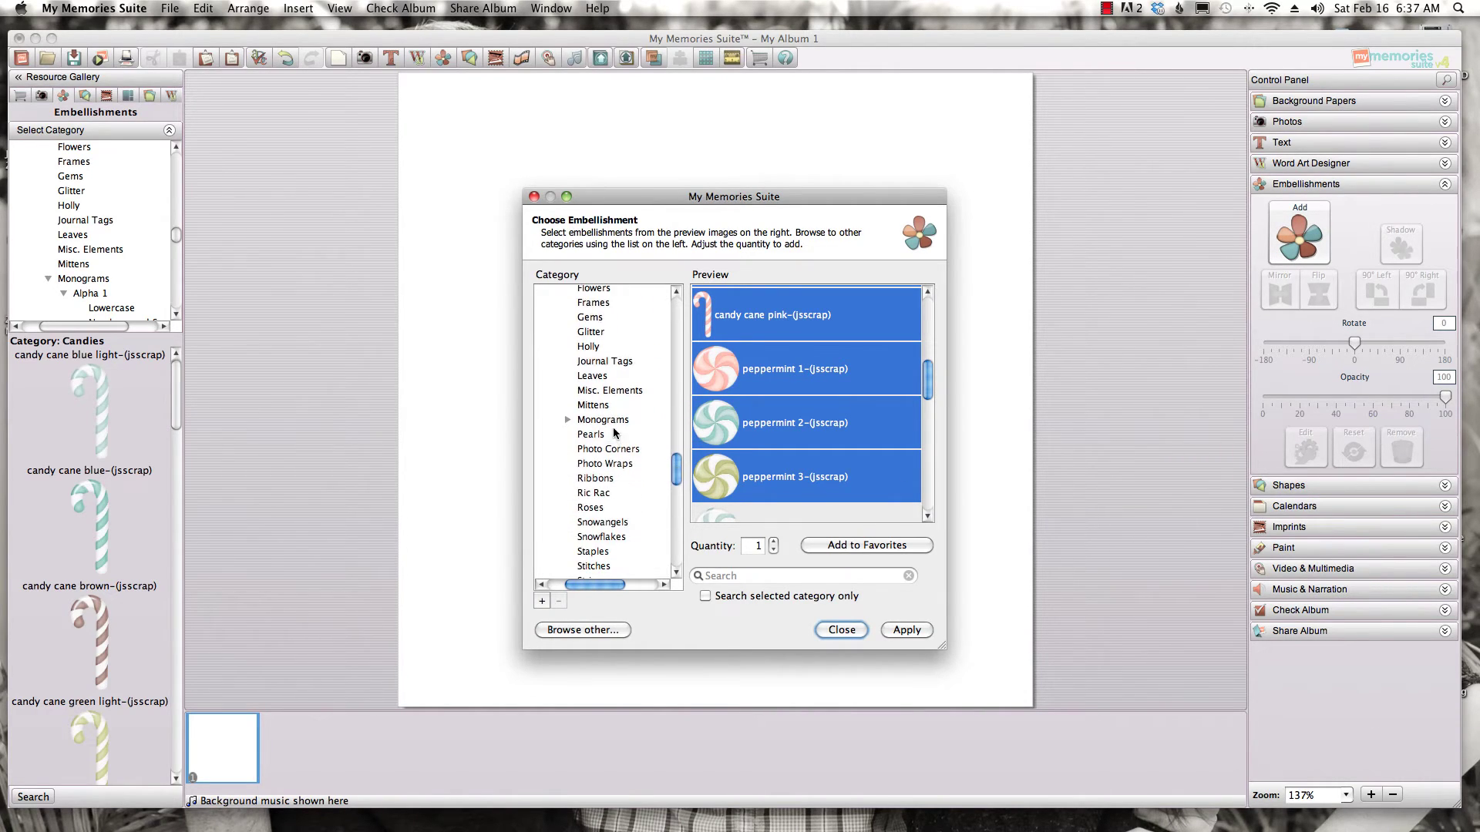
double_click(614, 421)
double_click(614, 434)
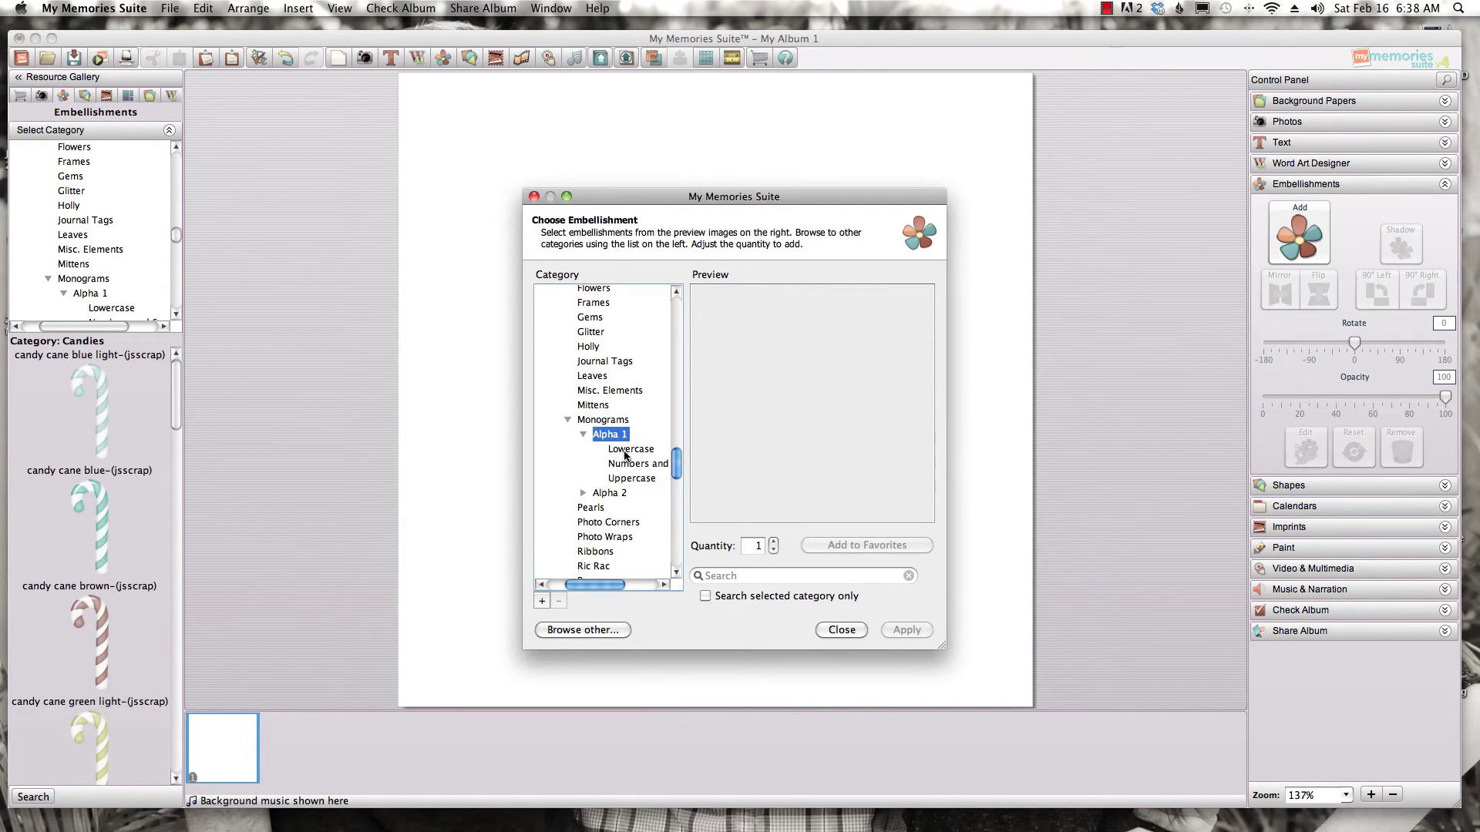
left_click(625, 452)
double_click(607, 495)
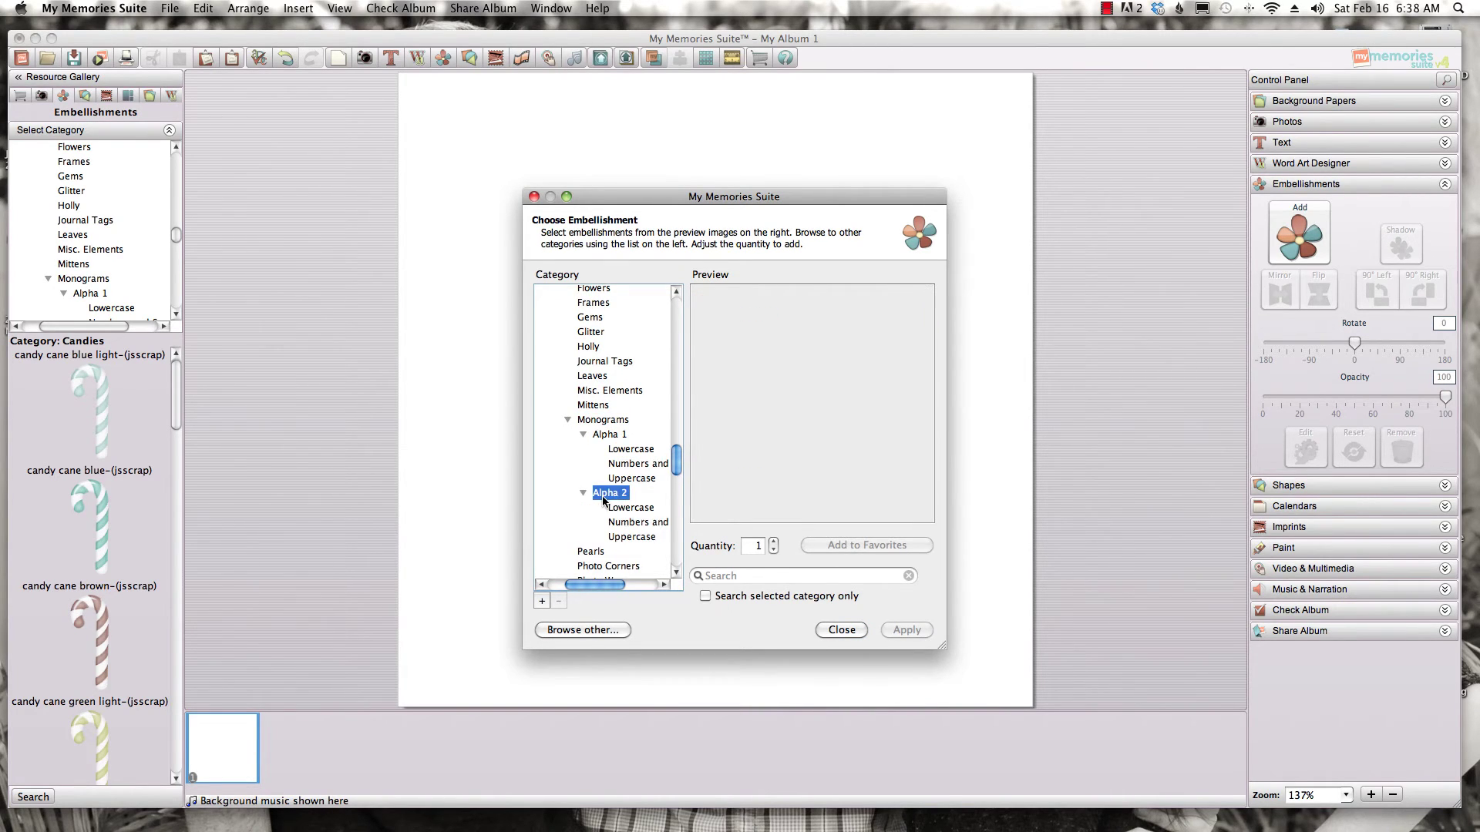
left_click_drag(678, 461, 678, 473)
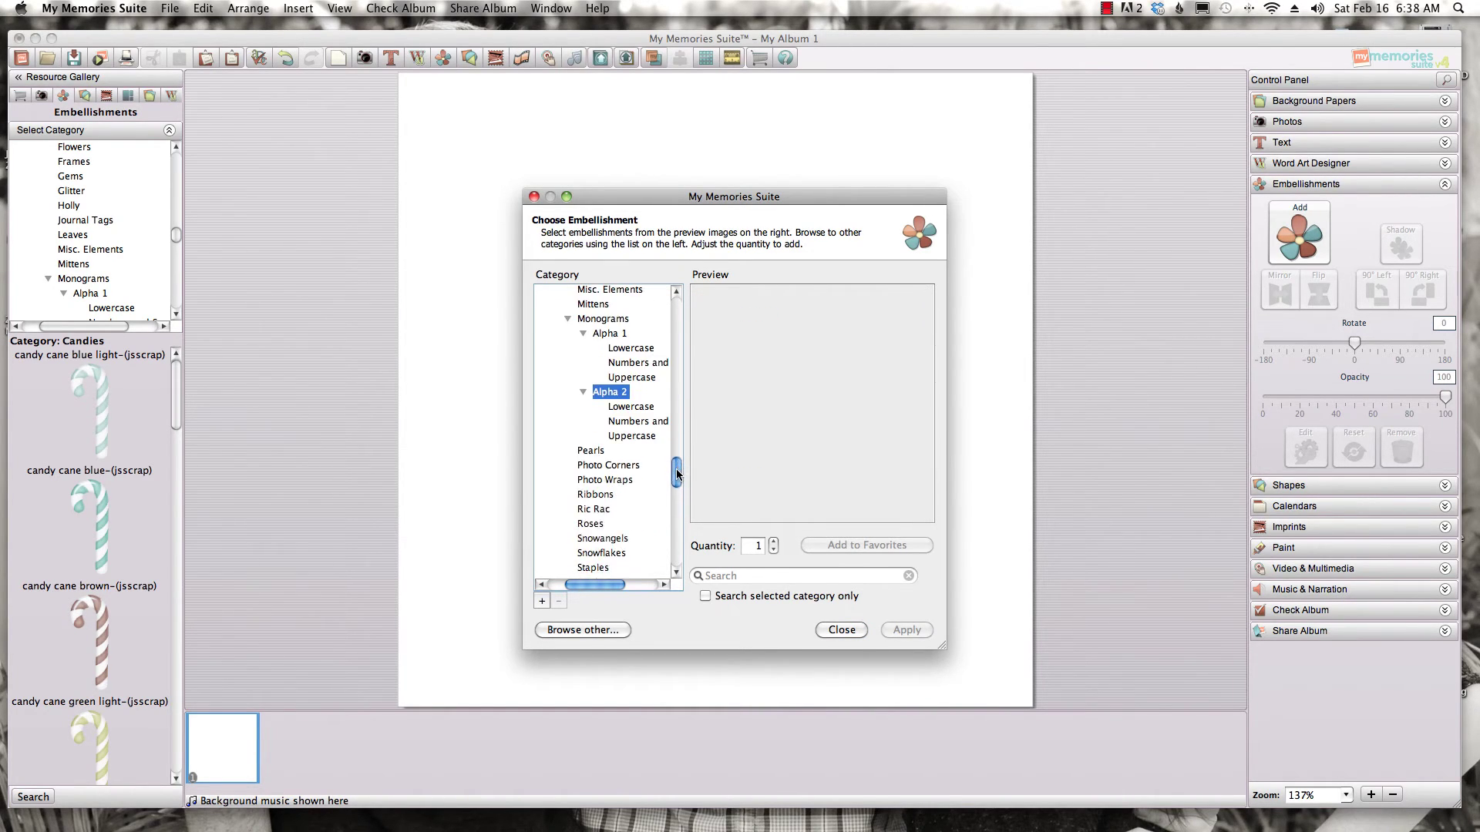
left_click(628, 410)
- Add the lowercase Alpha 2 letters a through f to the page, one of each
left_click(714, 331)
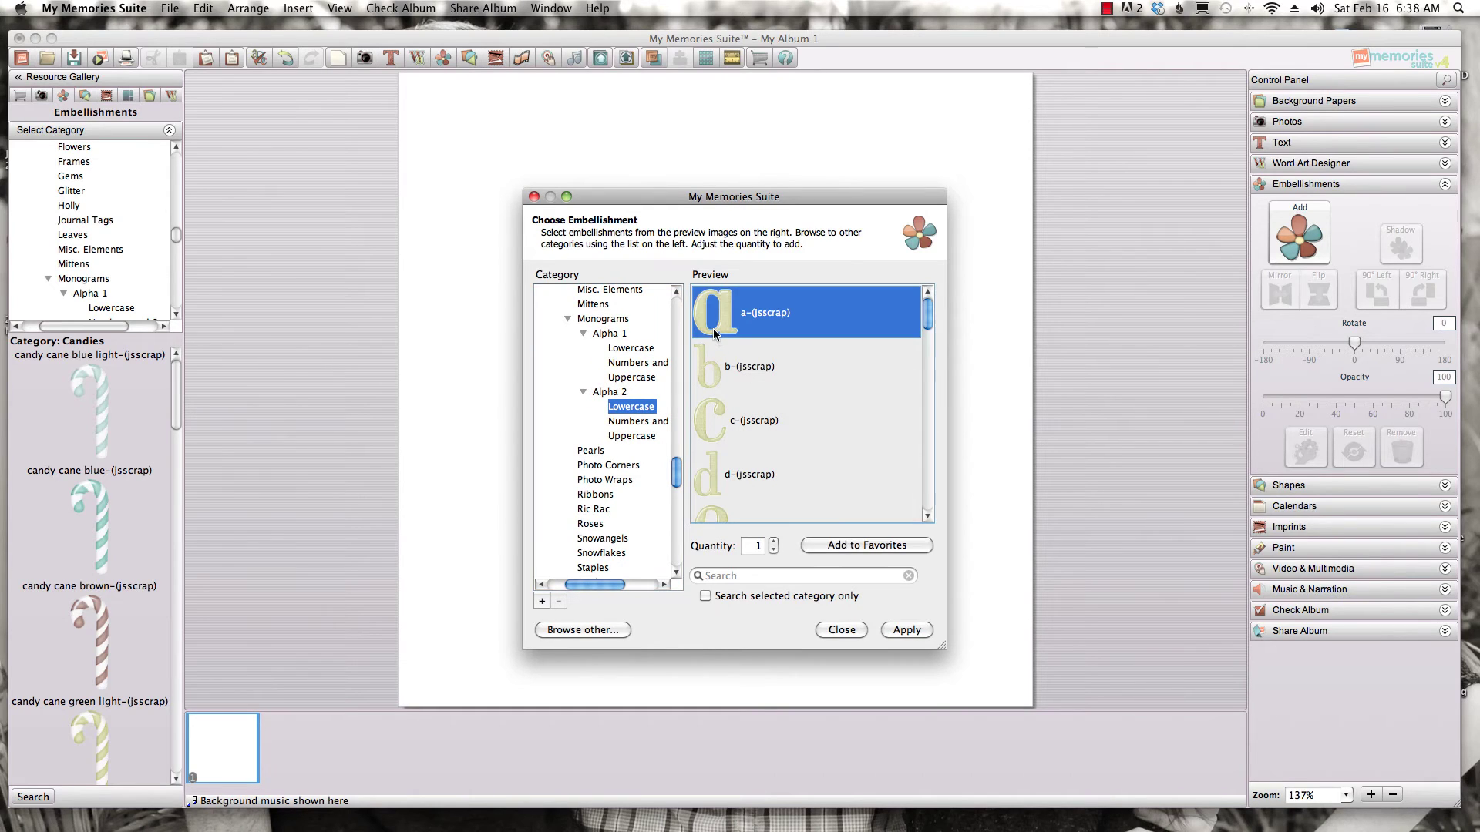
left_click(734, 366, "shift")
left_click(737, 423, "shift")
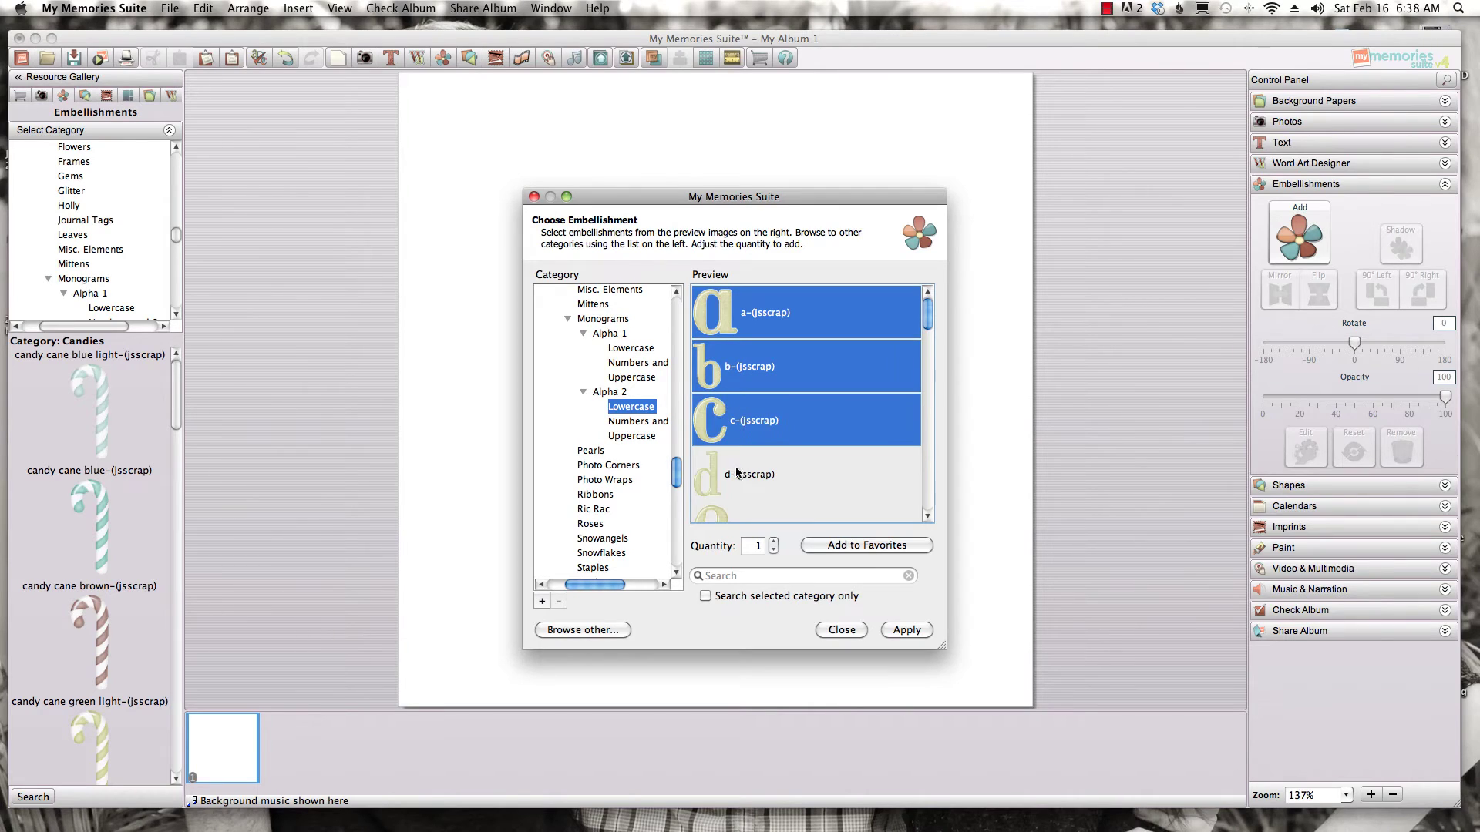
left_click(736, 473, "shift")
left_click_drag(927, 316, 928, 333)
left_click(767, 420, "shift")
left_click(757, 459, "shift")
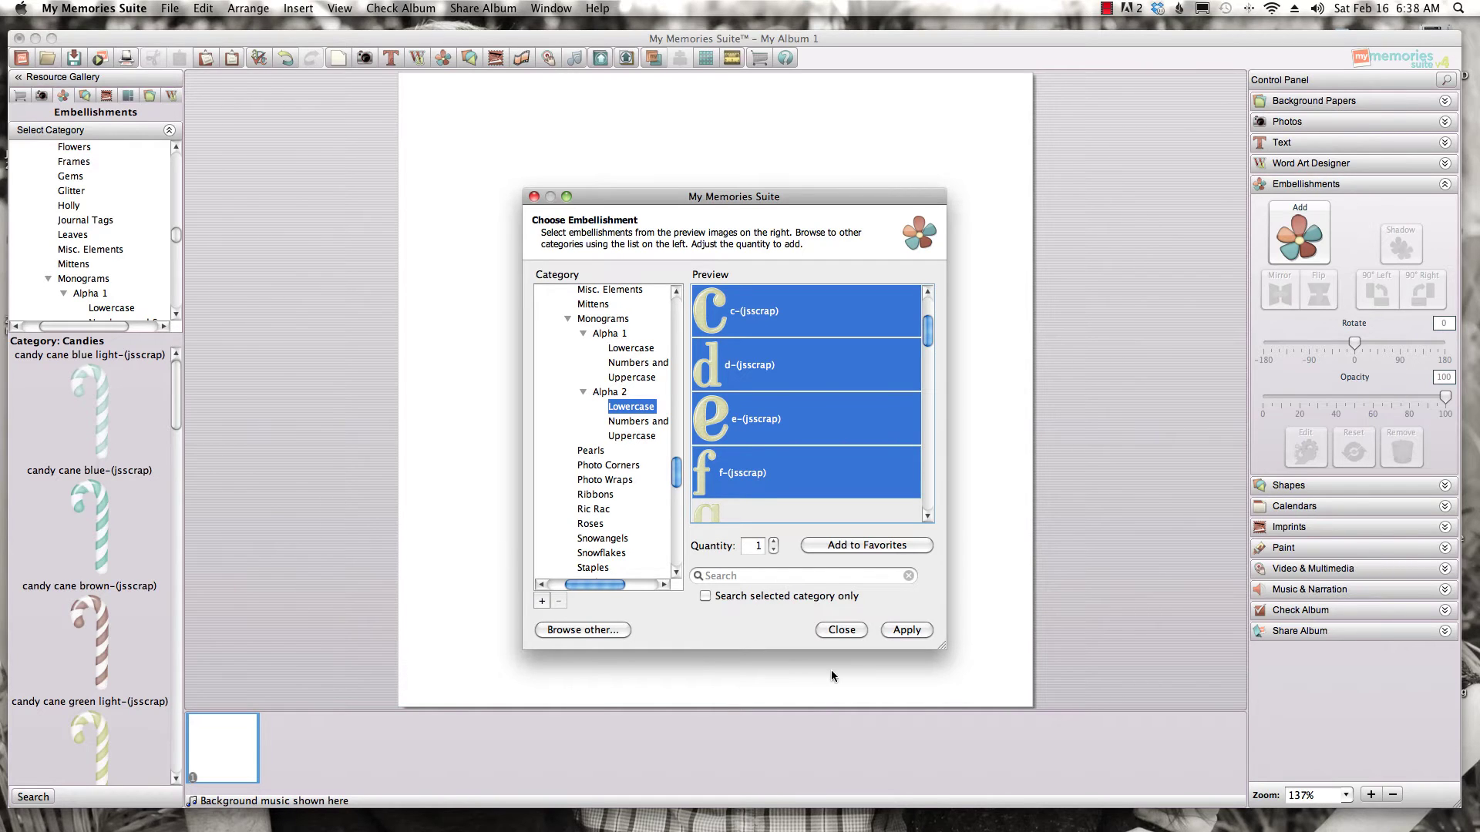
left_click(914, 628)
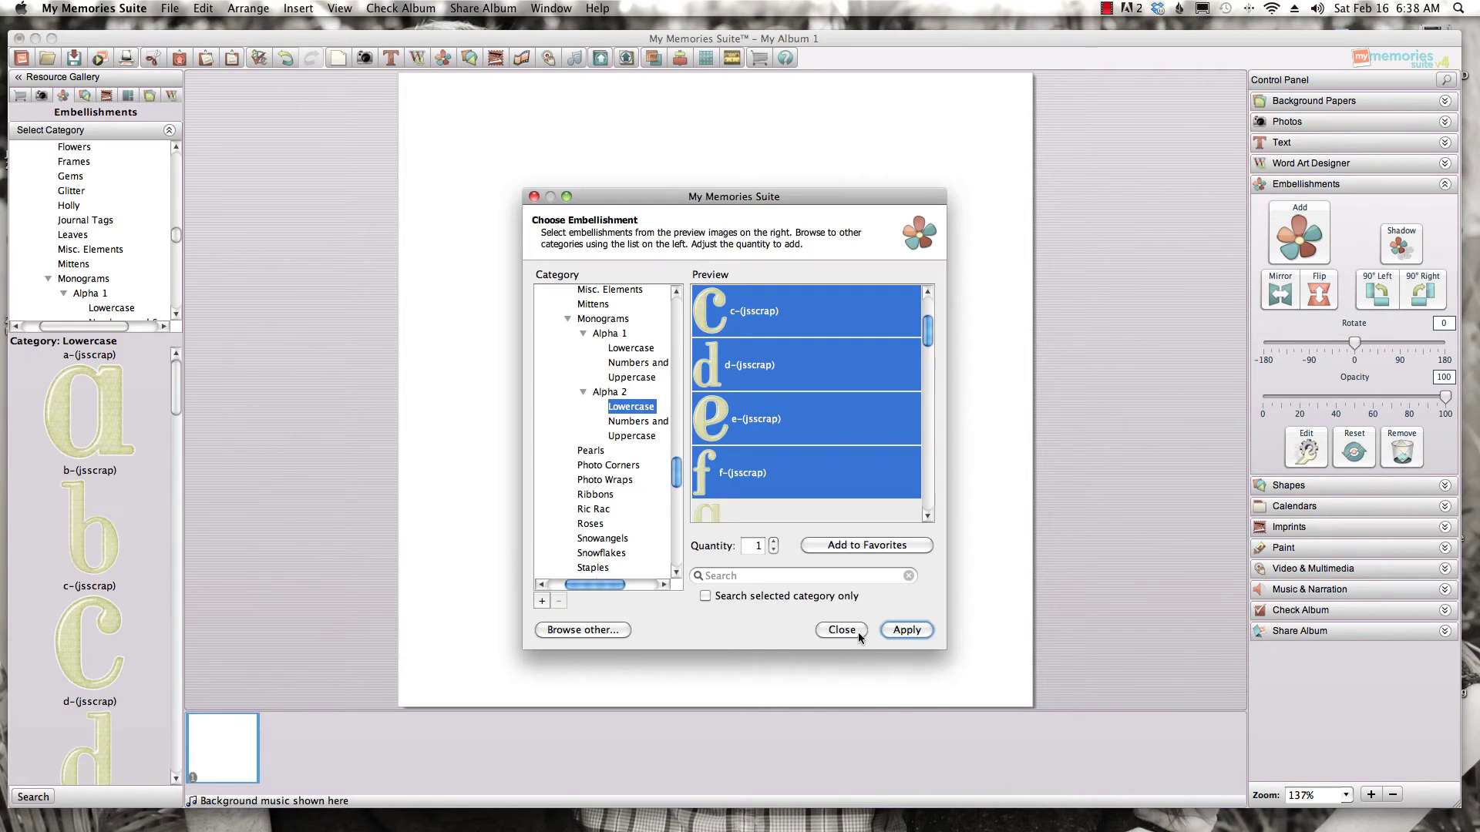
left_click(857, 631)
- Spread the letters a to f in alphabetical order into a loose row across the upper part of the page
left_click_drag(740, 377, 544, 324)
left_click_drag(754, 389, 892, 423)
left_click_drag(691, 390, 479, 281)
left_click_drag(532, 322, 871, 254)
left_click_drag(677, 507, 558, 291)
left_click_drag(630, 340, 798, 386)
left_click_drag(911, 433, 608, 283)
left_click_drag(779, 387, 703, 279)
left_click_drag(935, 279, 784, 266)
left_click(747, 389)
- Give all six letters a drop shadow with 90% opacity and blur 3
left_click_drag(423, 186, 928, 373)
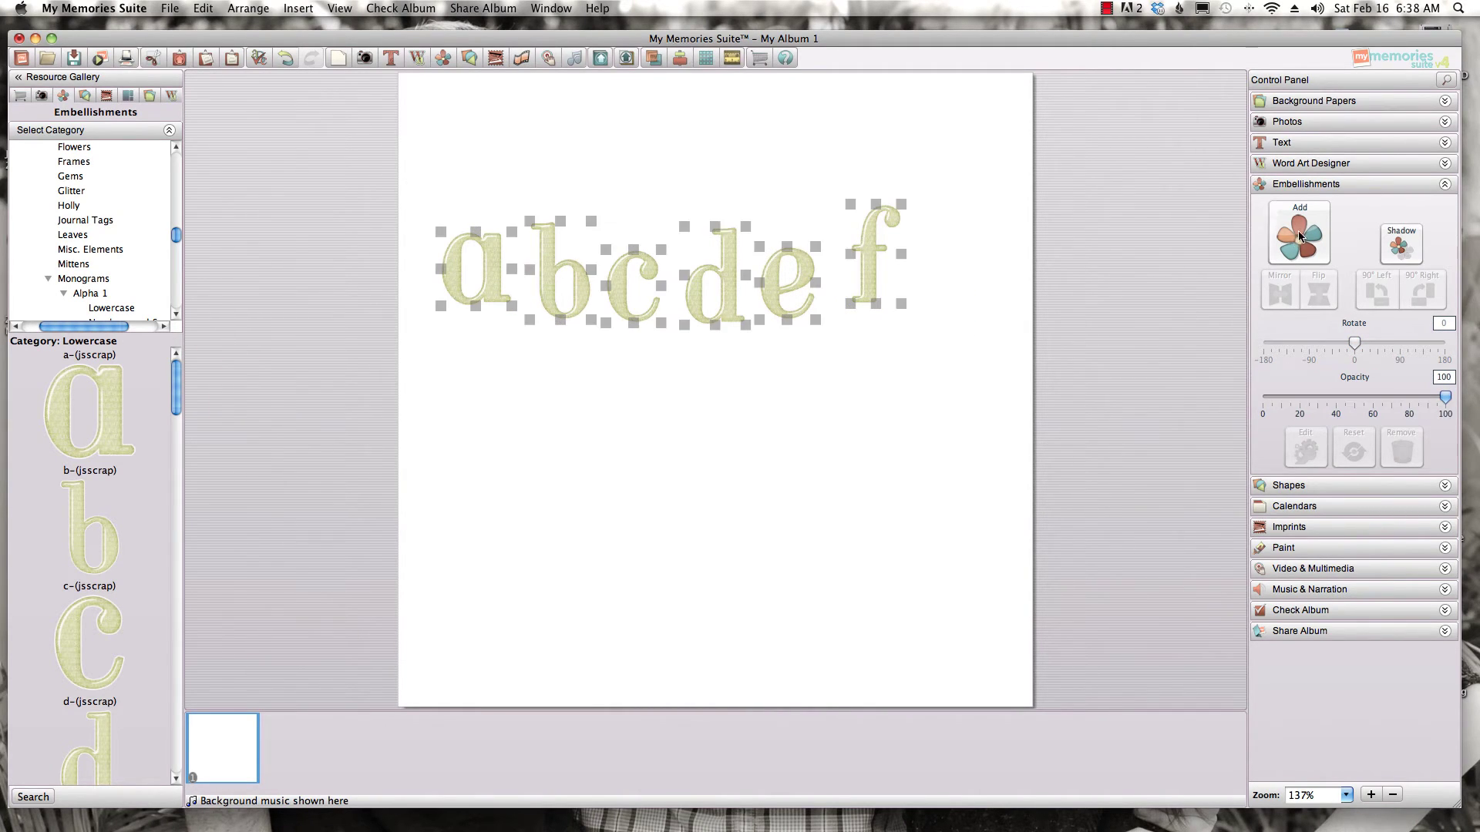
left_click(1401, 245)
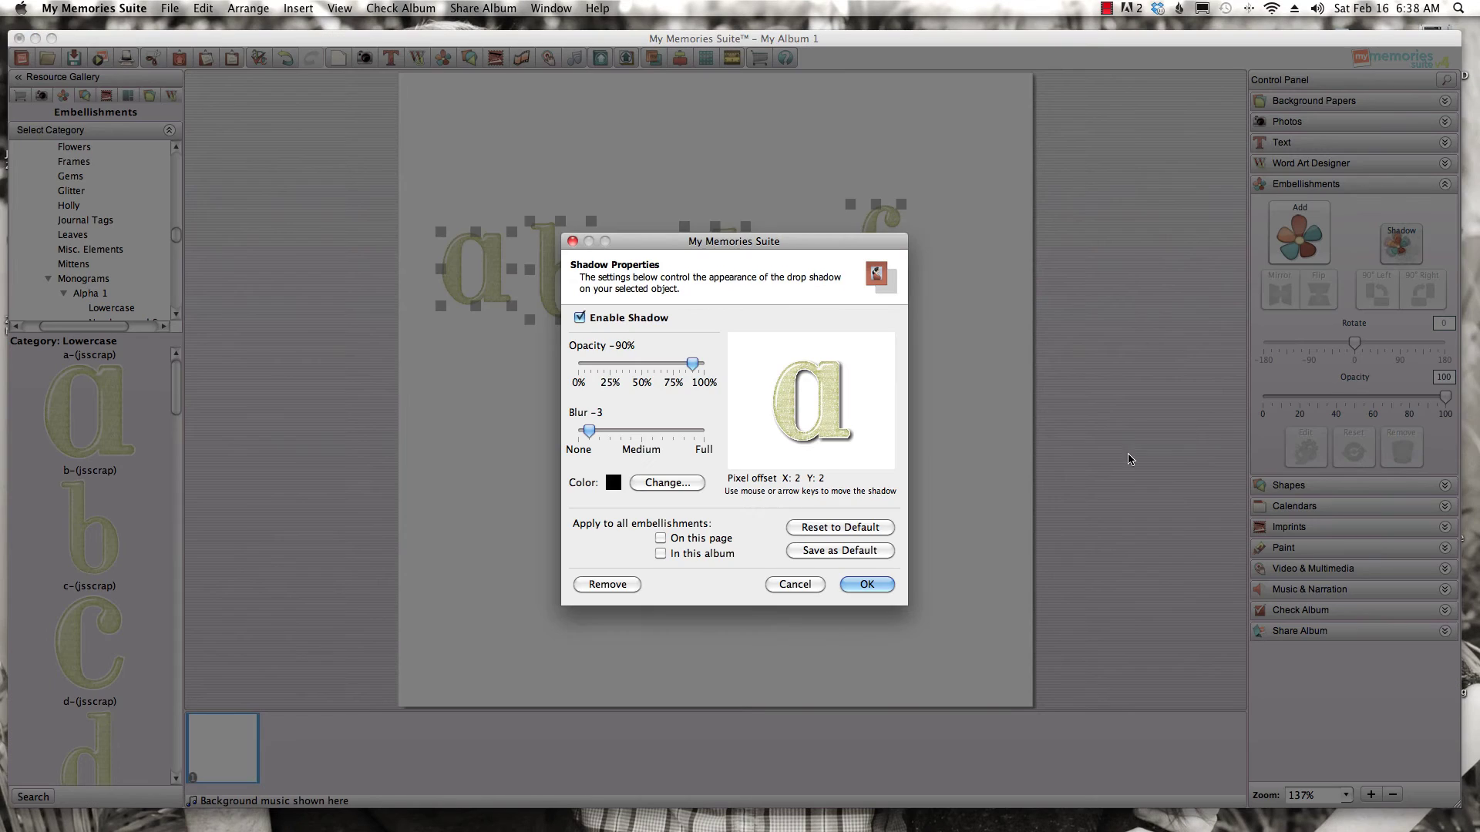
left_click(867, 584)
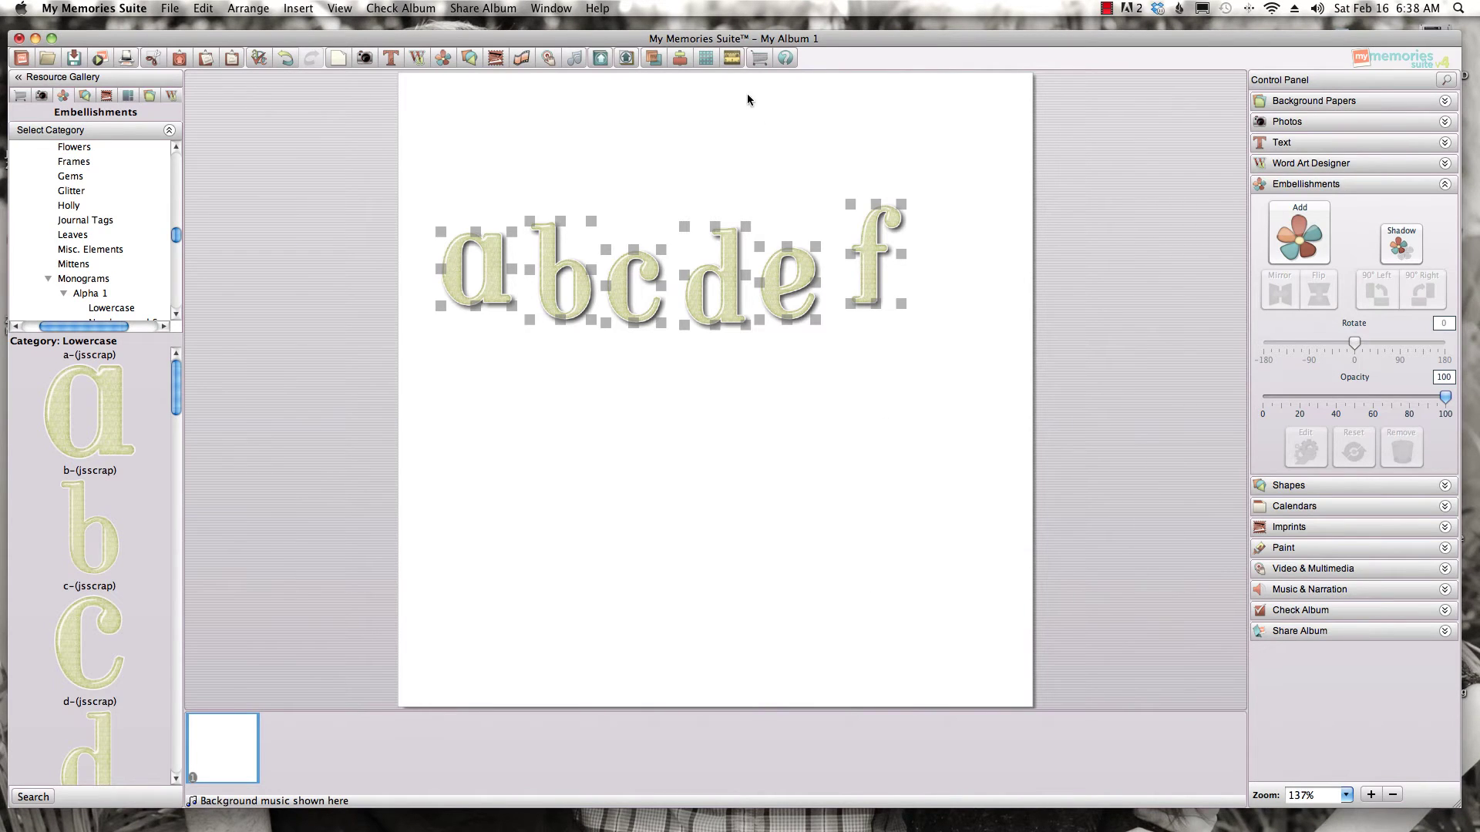
- Align the six letters along their bottoms and space them evenly horizontally
left_click(680, 58)
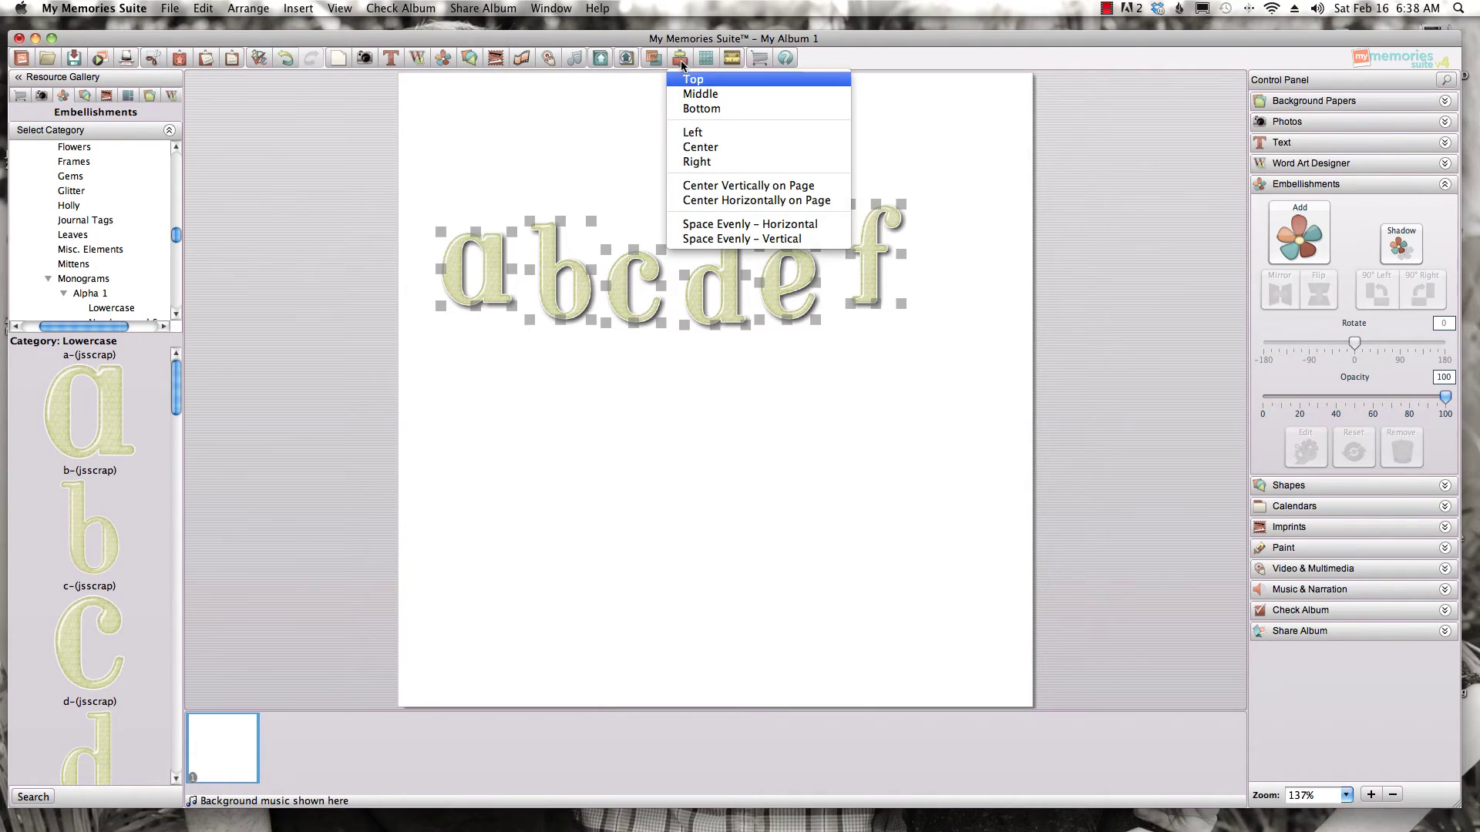
left_click(686, 109)
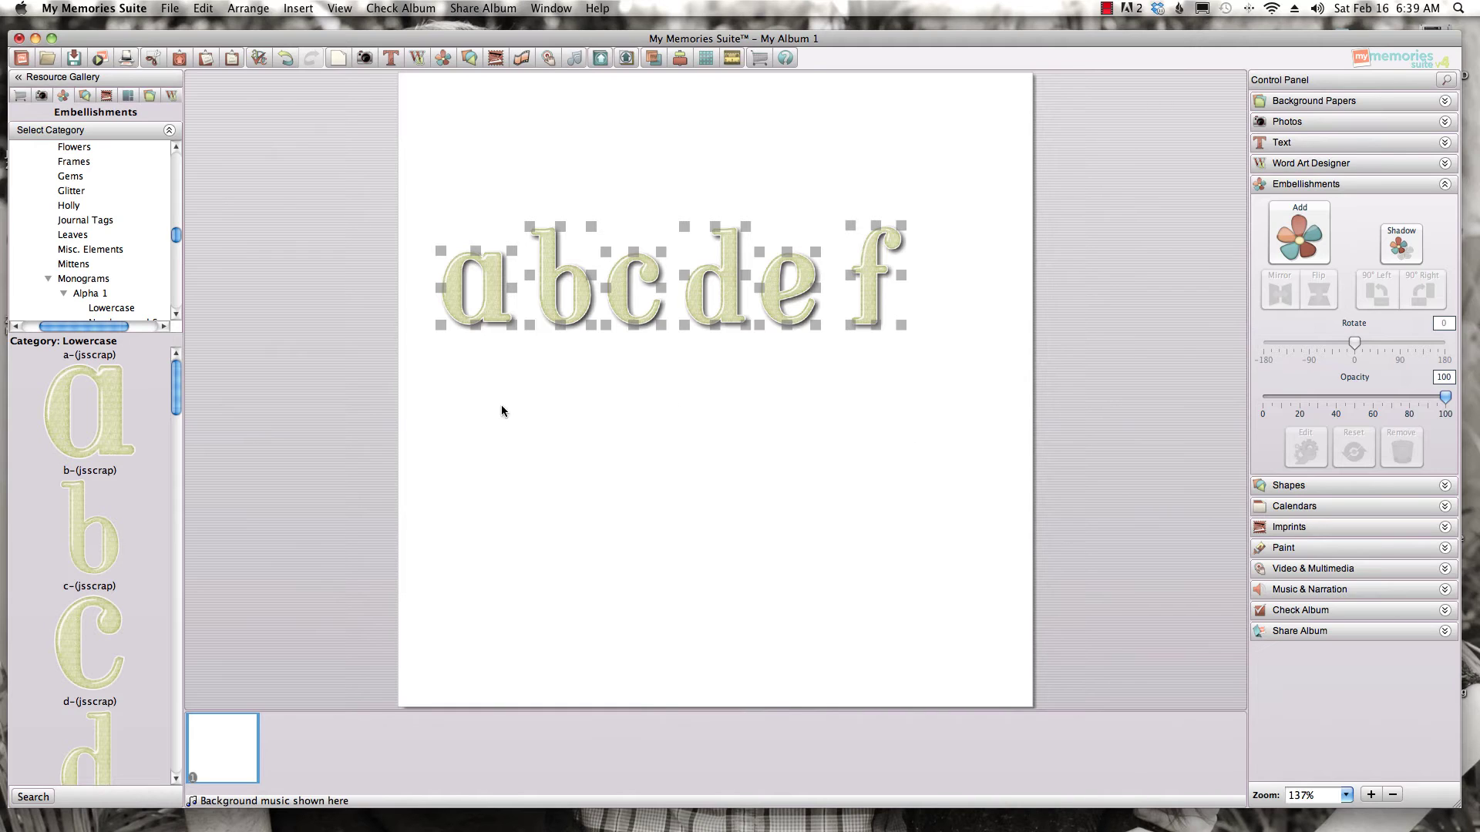
left_click(679, 58)
left_click(715, 225)
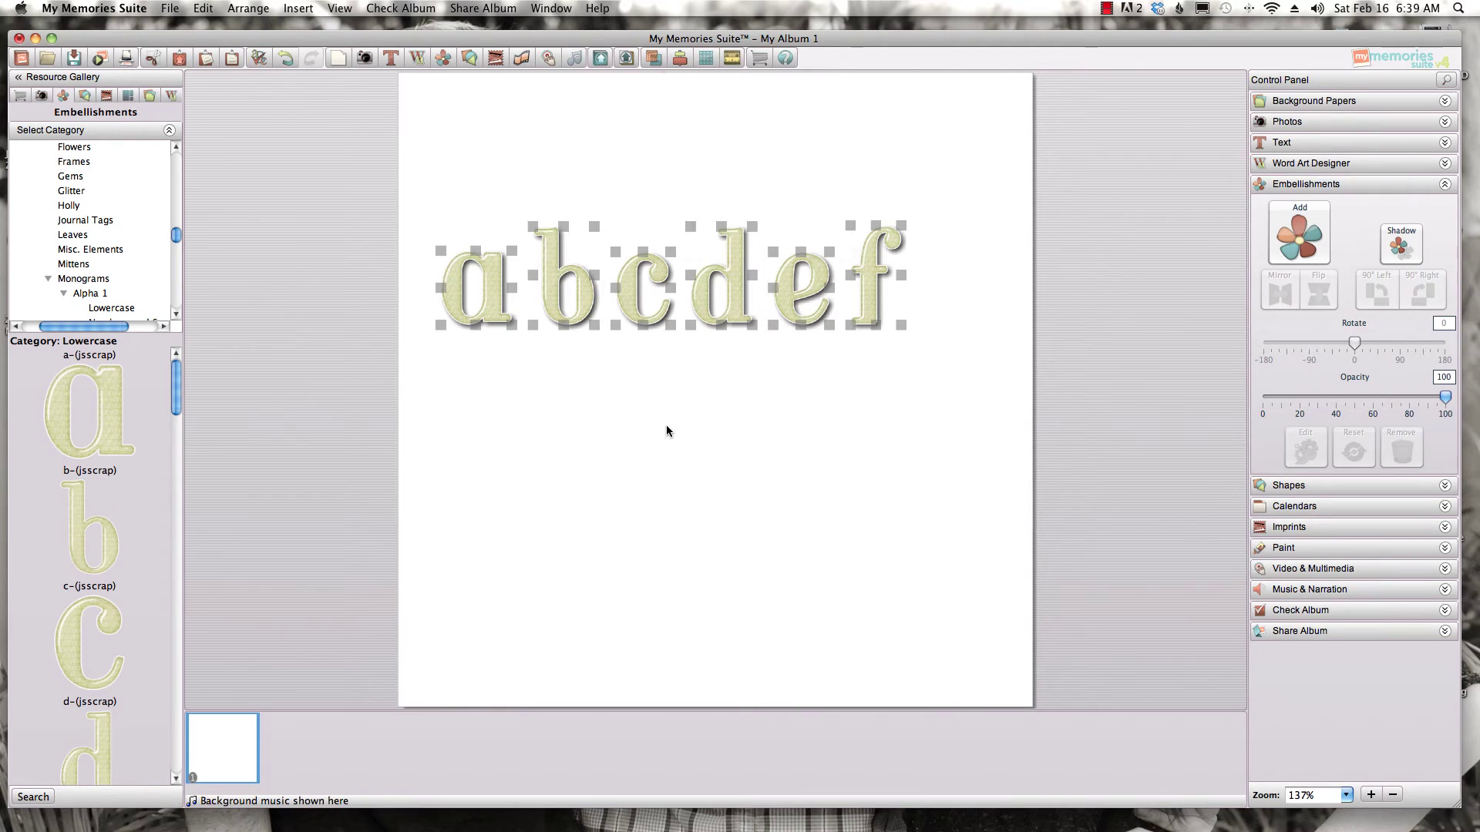
left_click(666, 424)
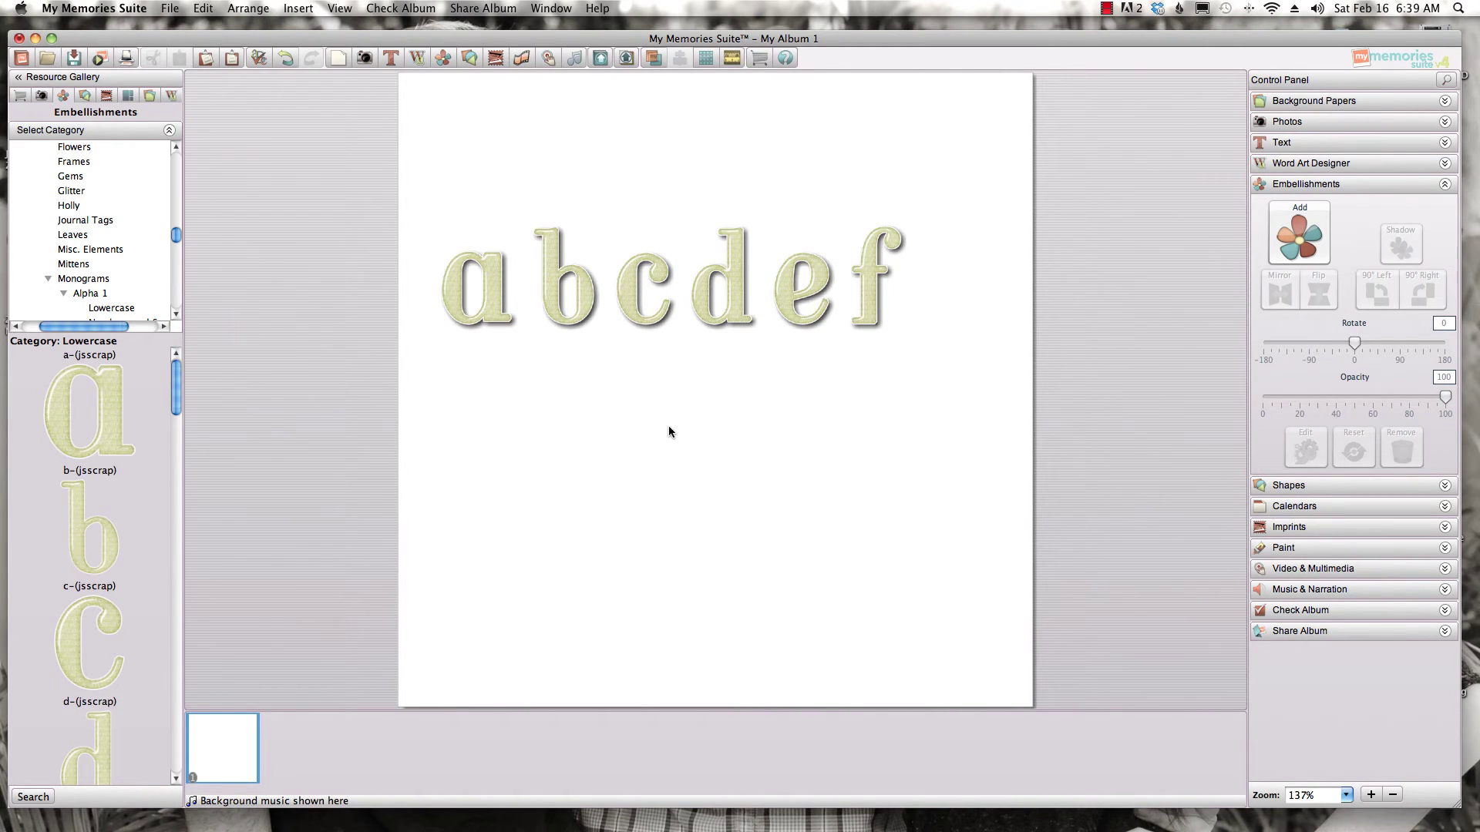
- Tilt the letters individually in varying directions, including the e by about -12 degrees and the f by about 8 degrees
left_click(472, 273)
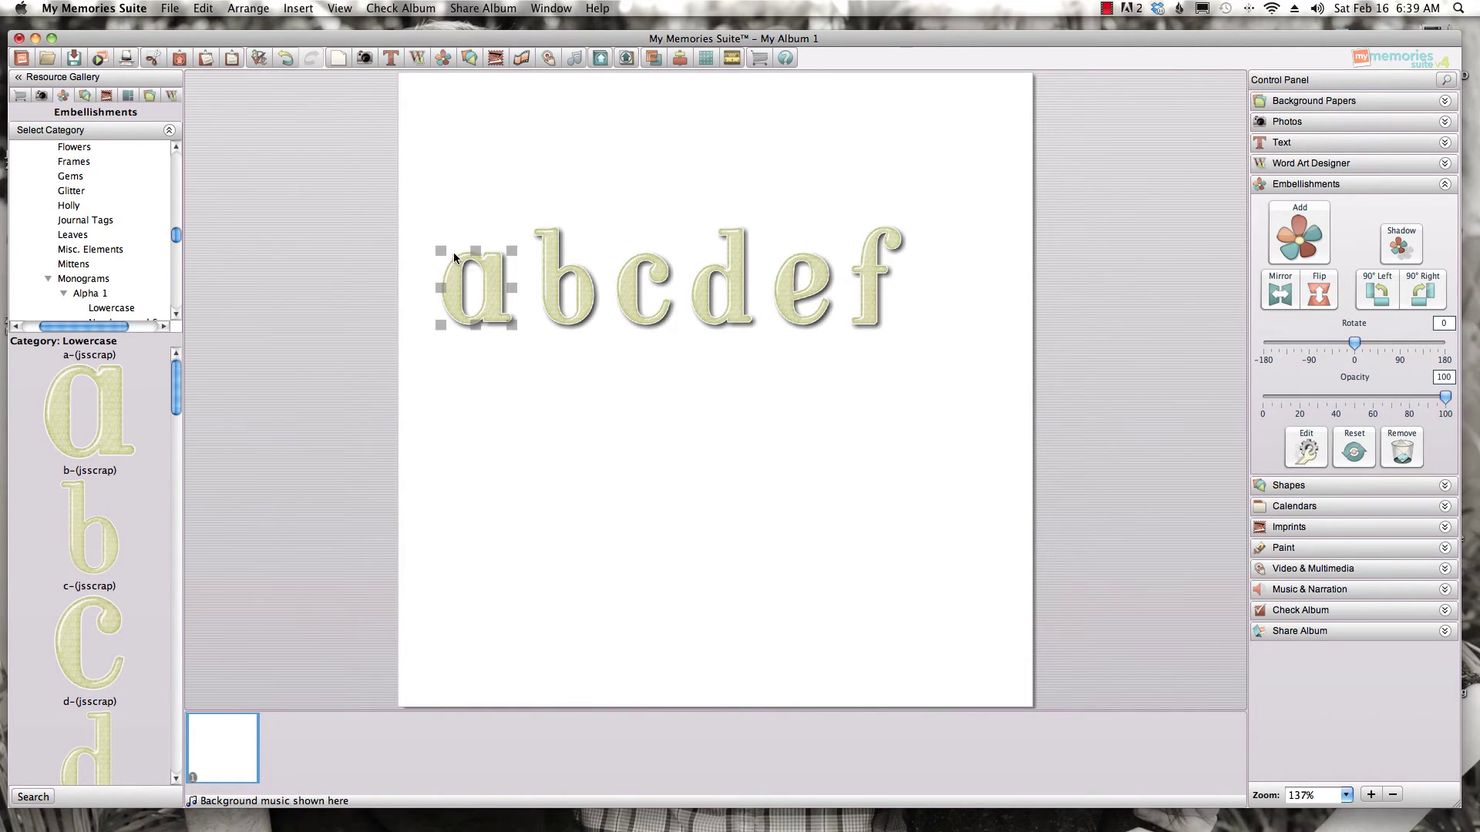
left_click_drag(437, 251, 428, 267)
left_click(561, 256)
left_click_drag(589, 230, 608, 264)
left_click(636, 272)
left_click(718, 266)
left_click_drag(741, 235, 764, 260)
left_click(787, 284)
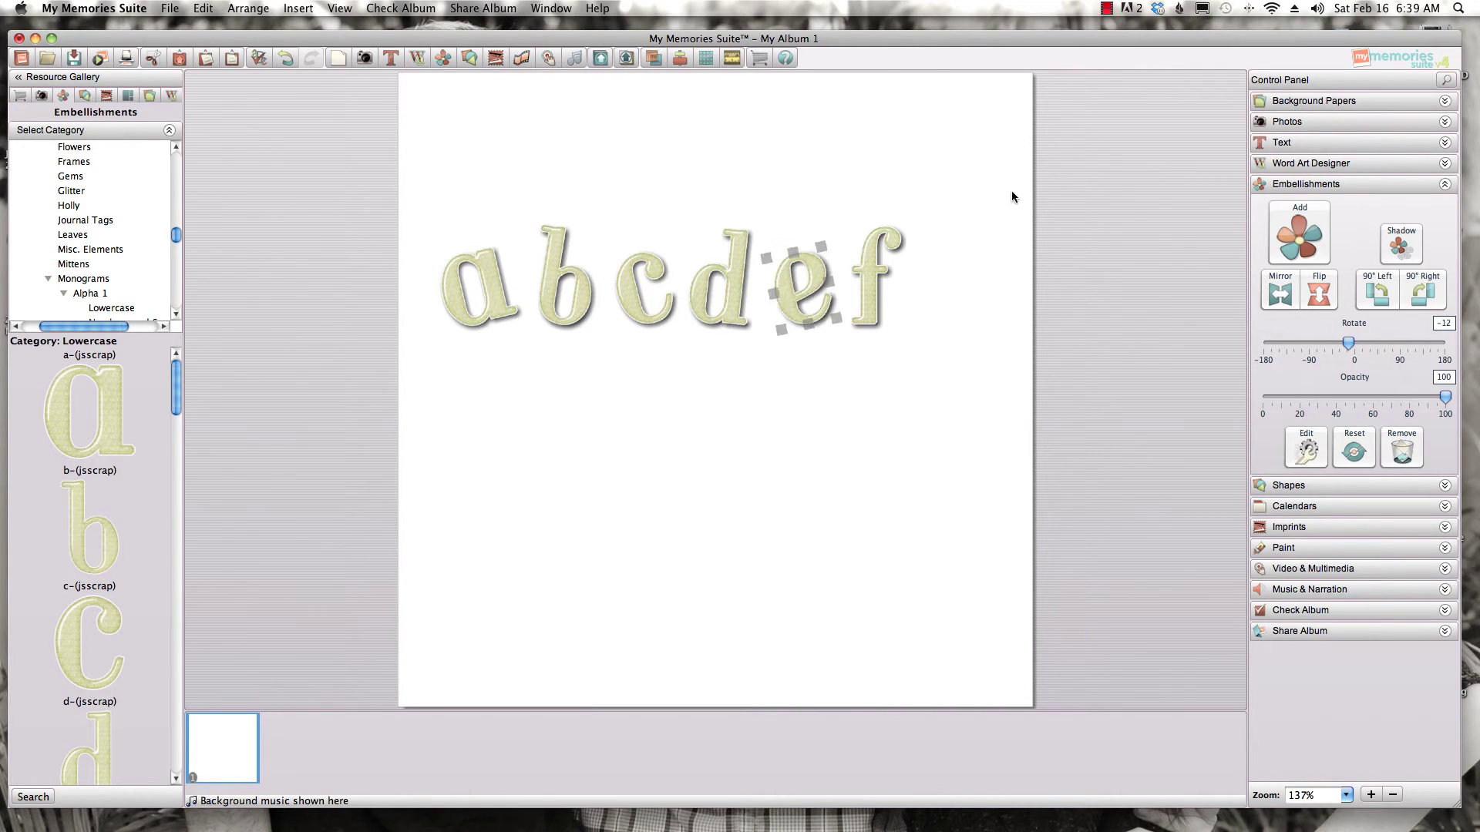
left_click(873, 241)
left_click_drag(907, 221, 914, 225)
left_click(946, 339)
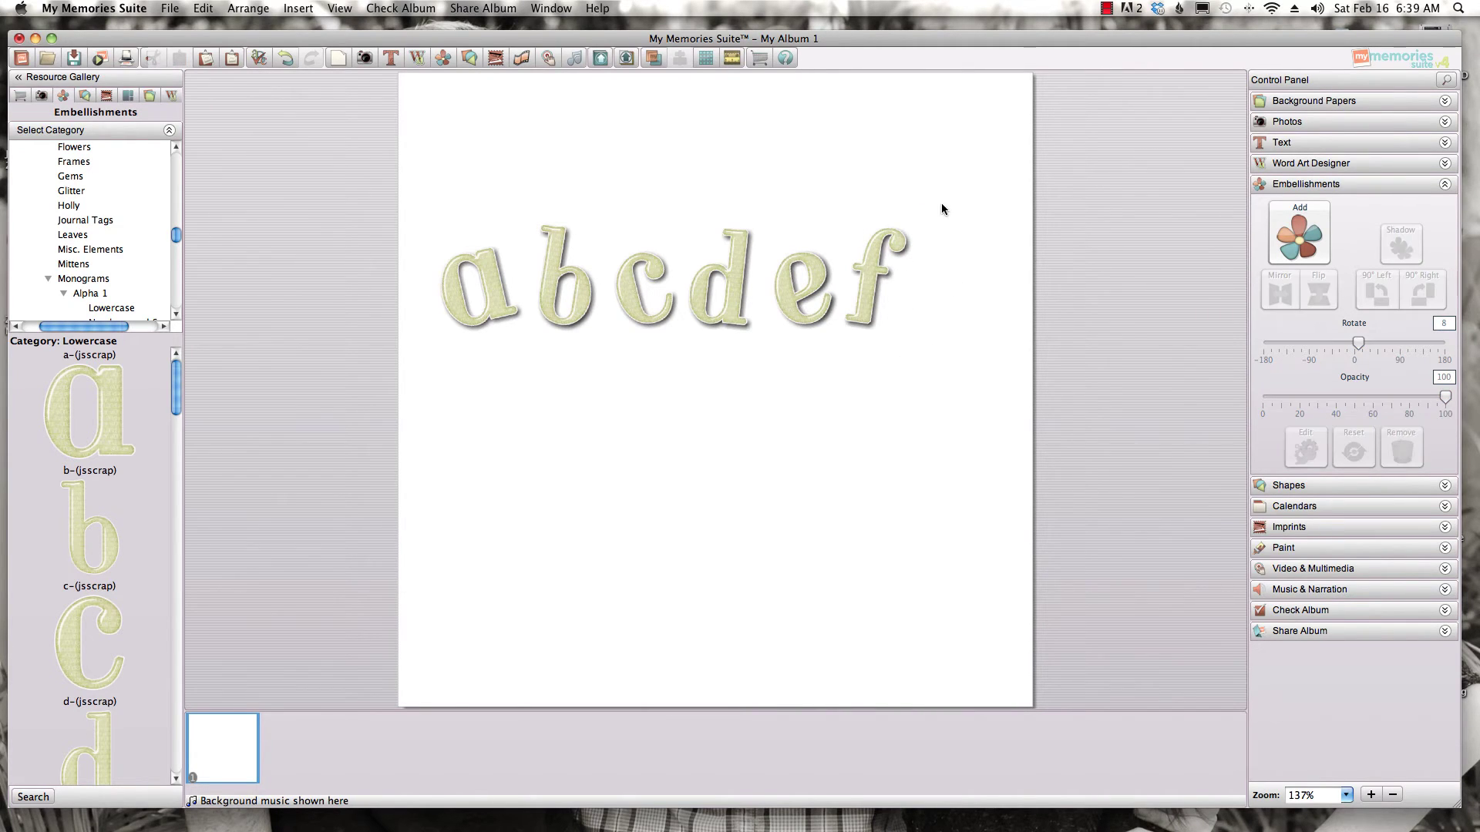
- Align the six tilted letters along their bottoms and apply even spacing to them
left_click_drag(433, 211, 931, 371)
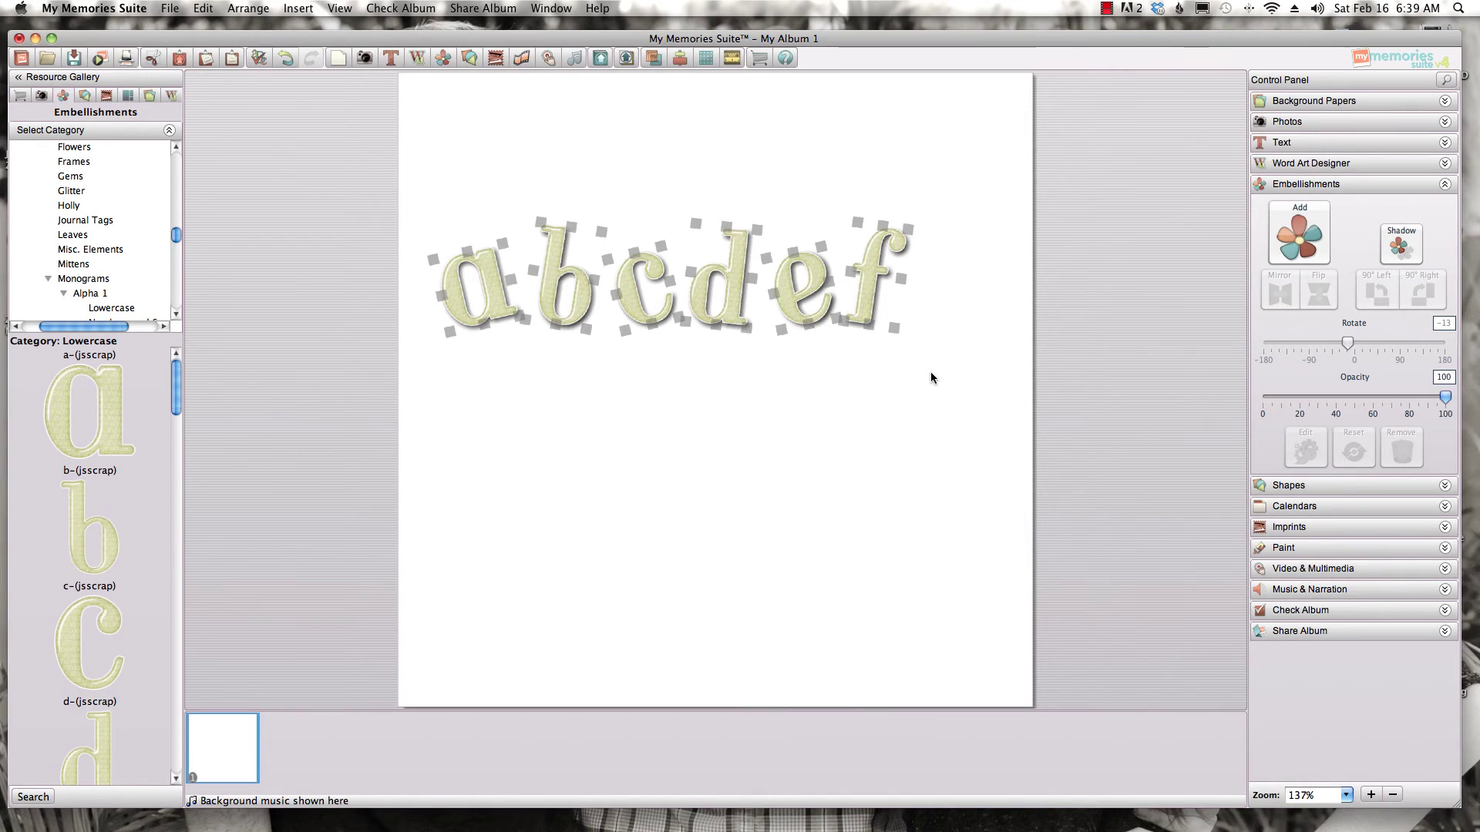
left_click(679, 58)
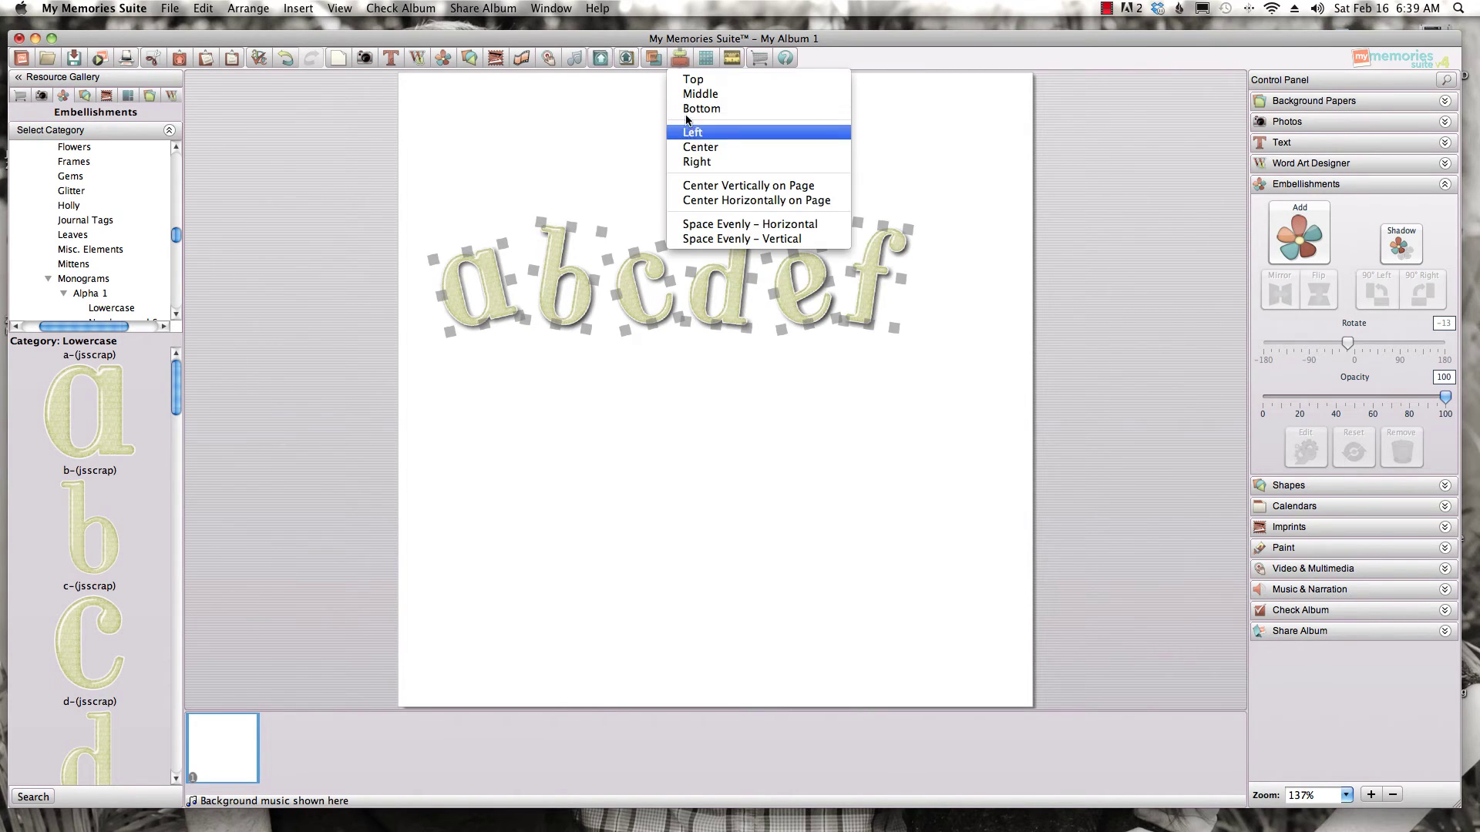
left_click(689, 111)
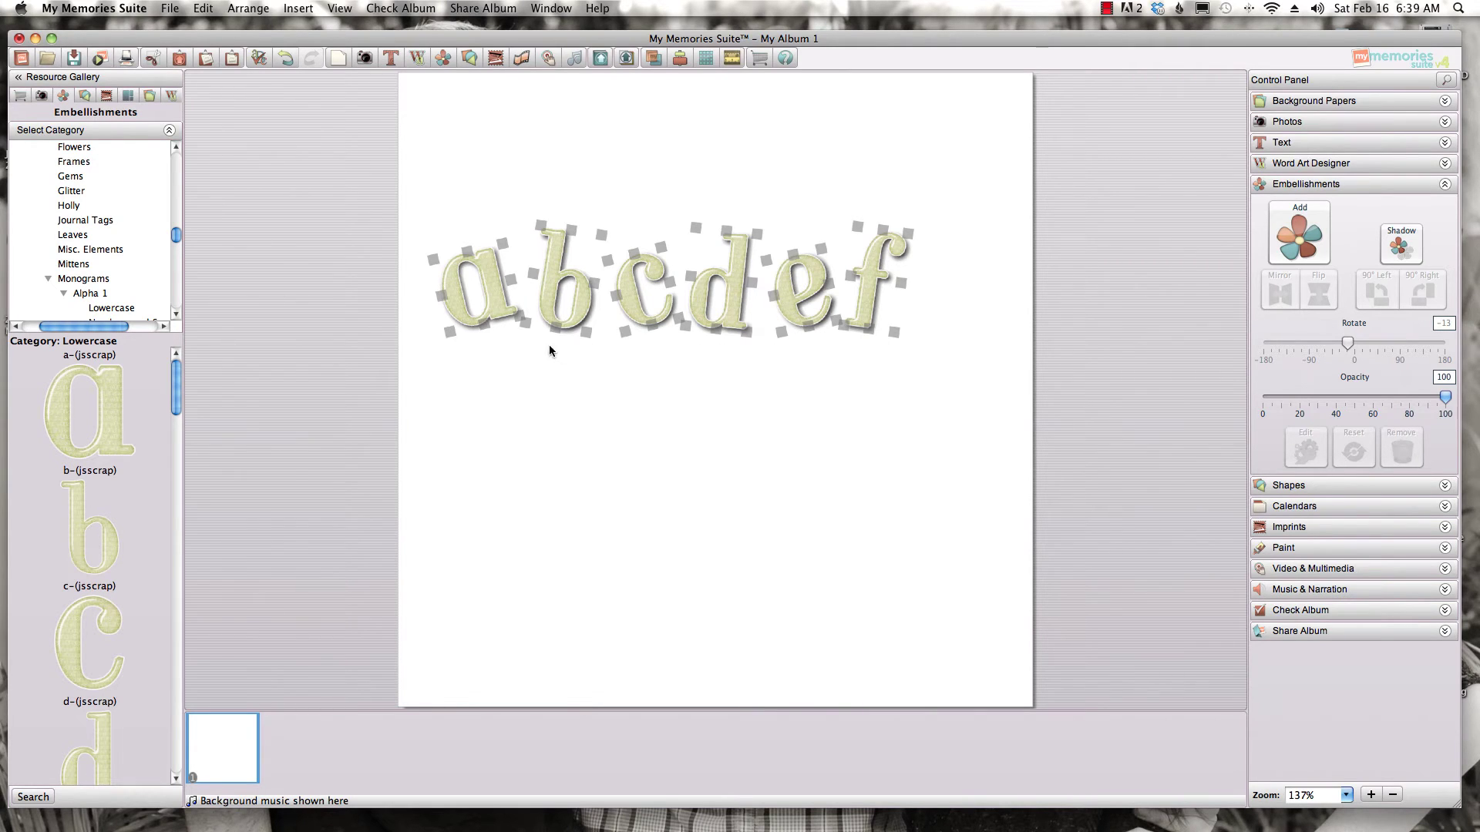
left_click(684, 65)
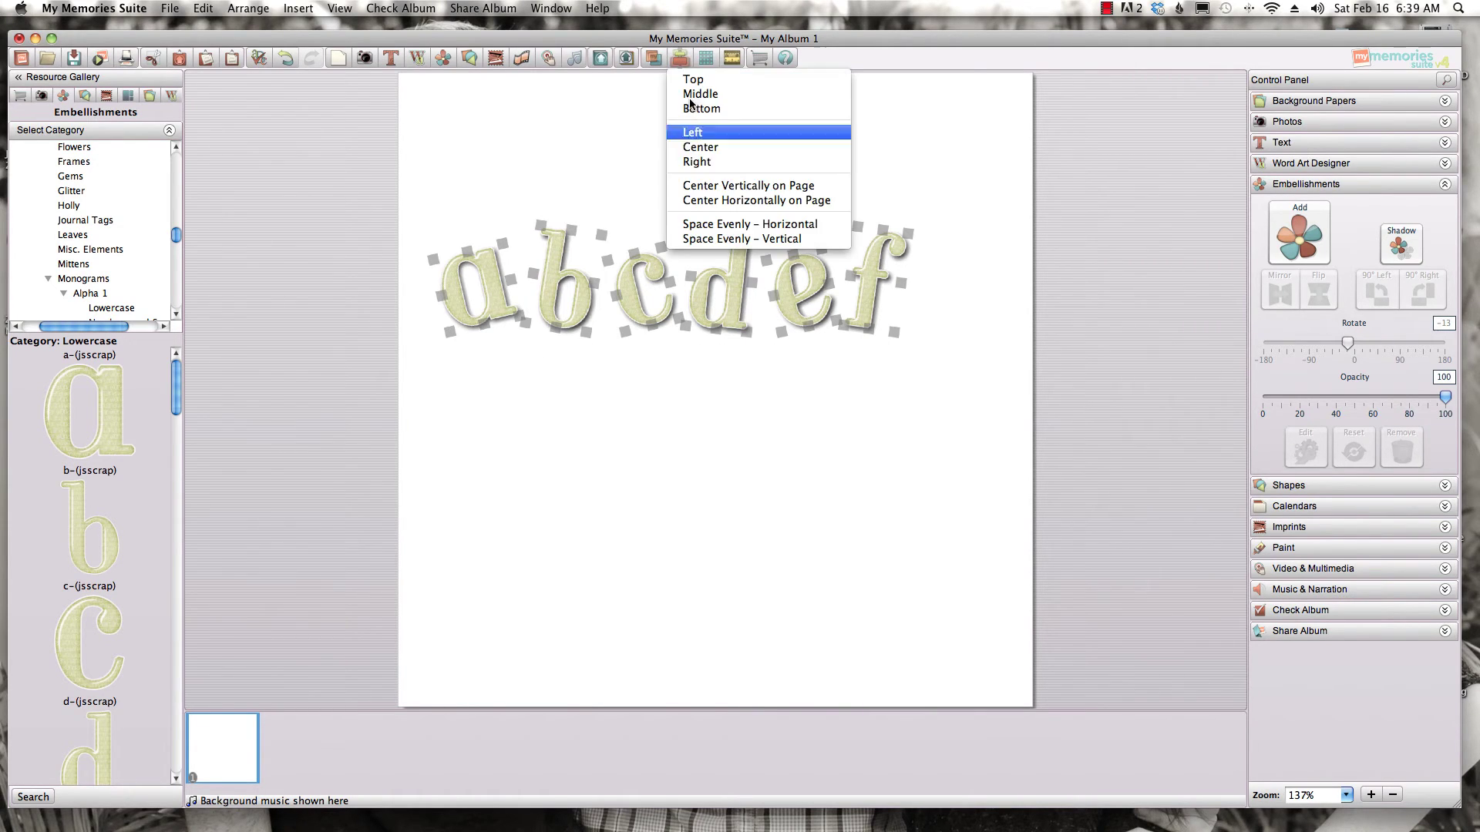
left_click(720, 238)
left_click(706, 175)
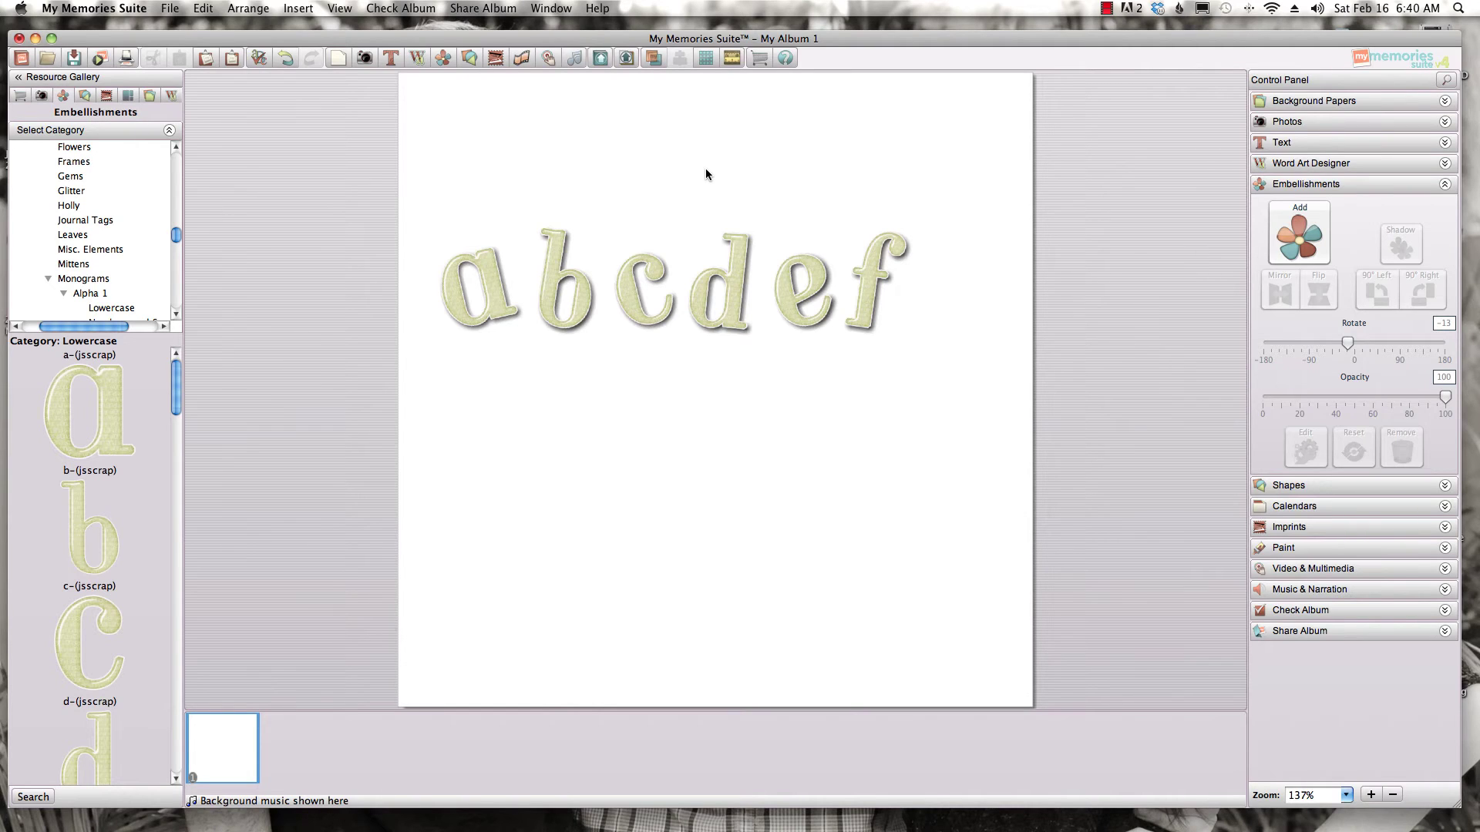
- Add the blue, brown, green and pink pearls from the Pearls category to the page
left_click(580, 316)
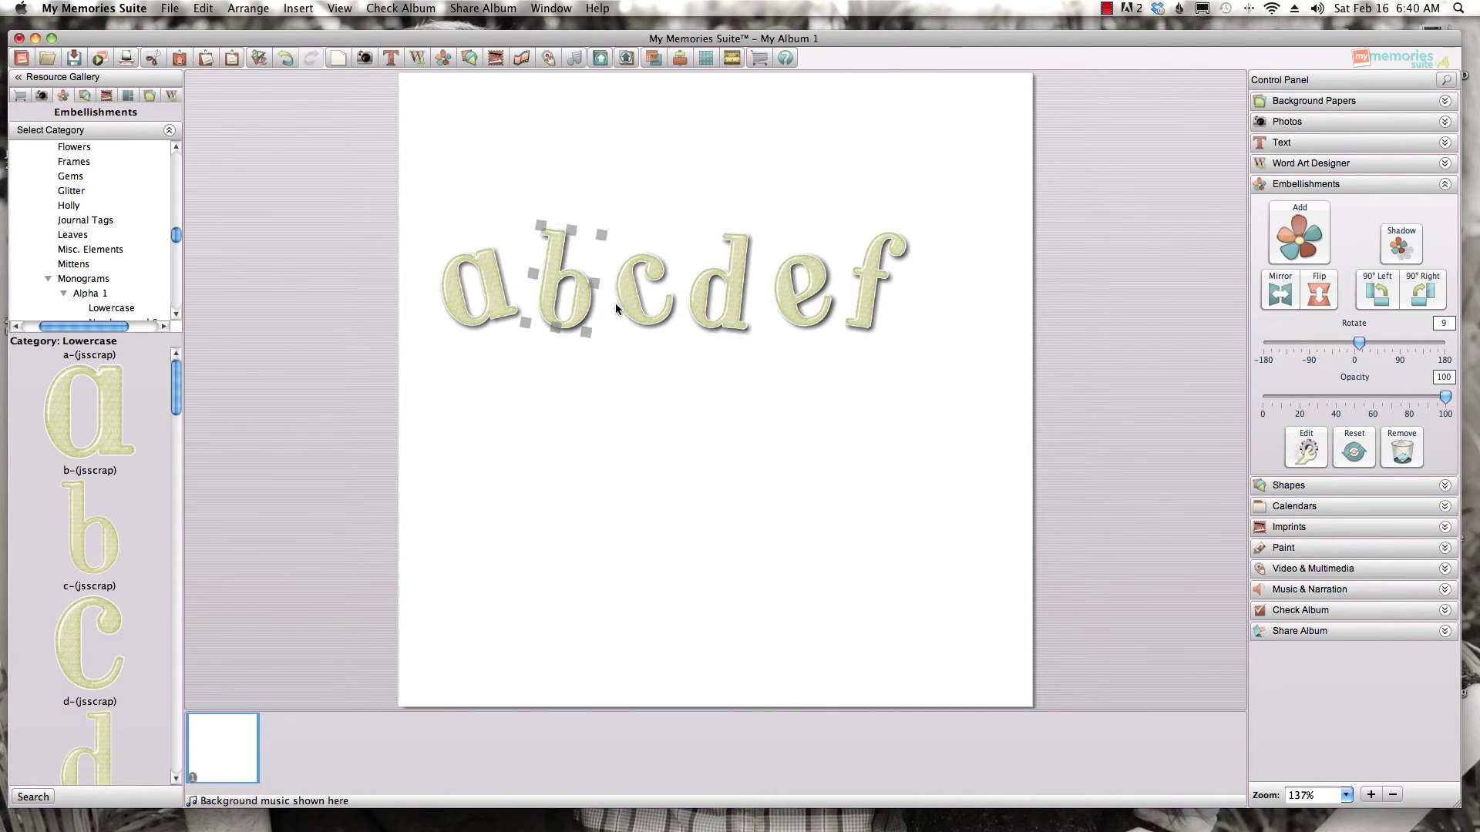
left_click(1297, 245)
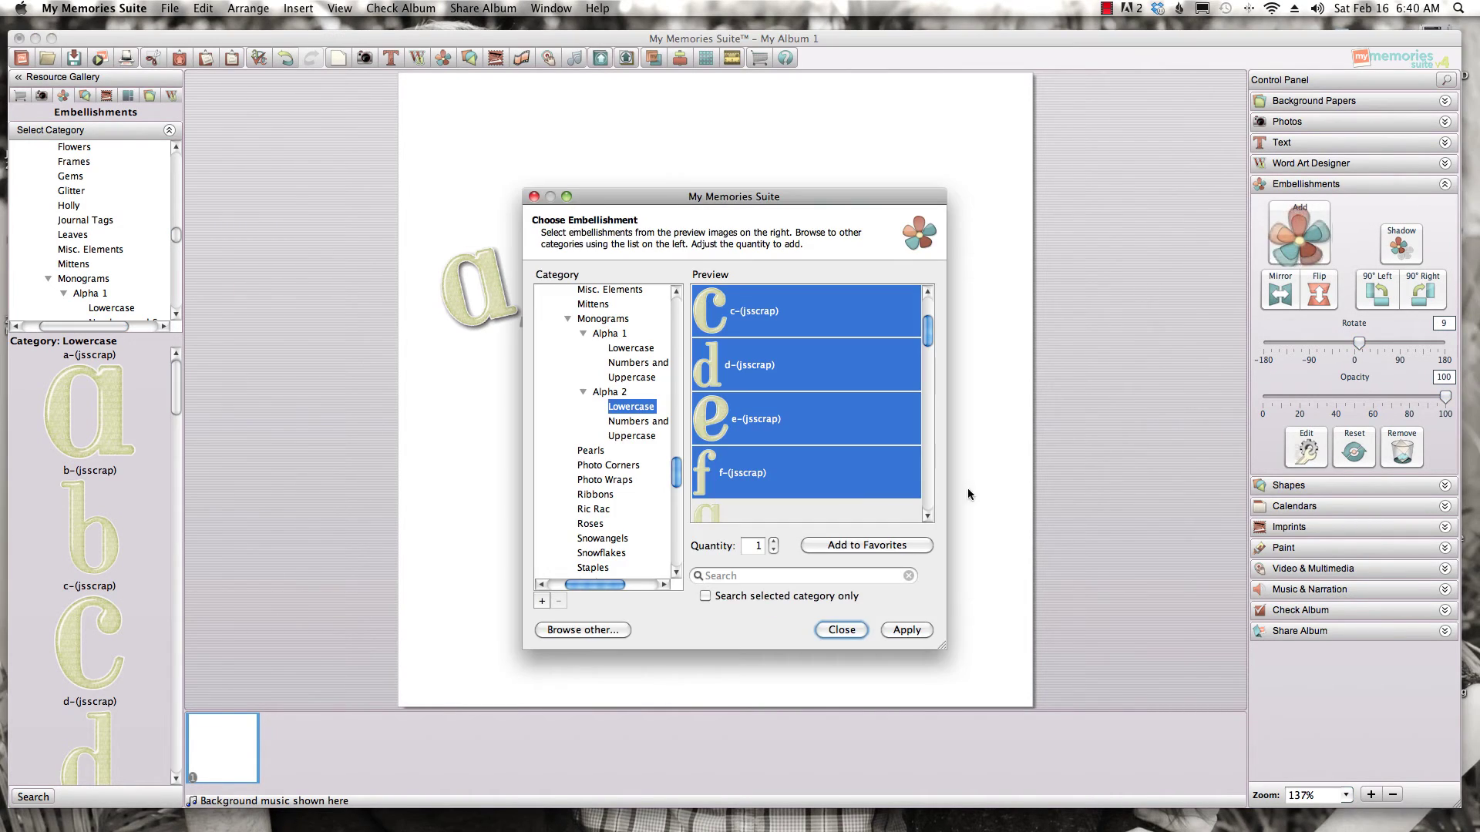
left_click(595, 451)
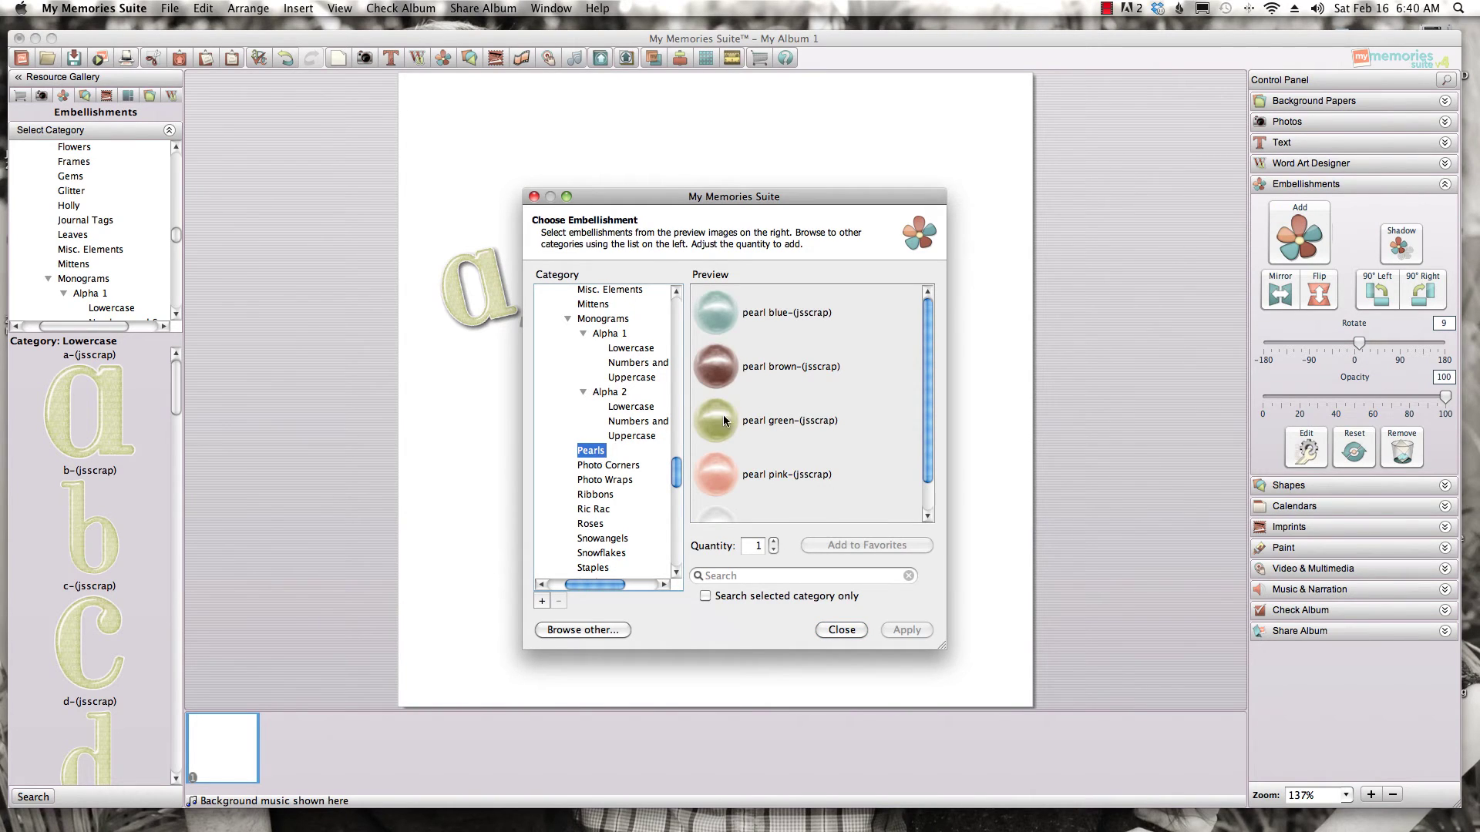
left_click(725, 319)
left_click(728, 382, "shift")
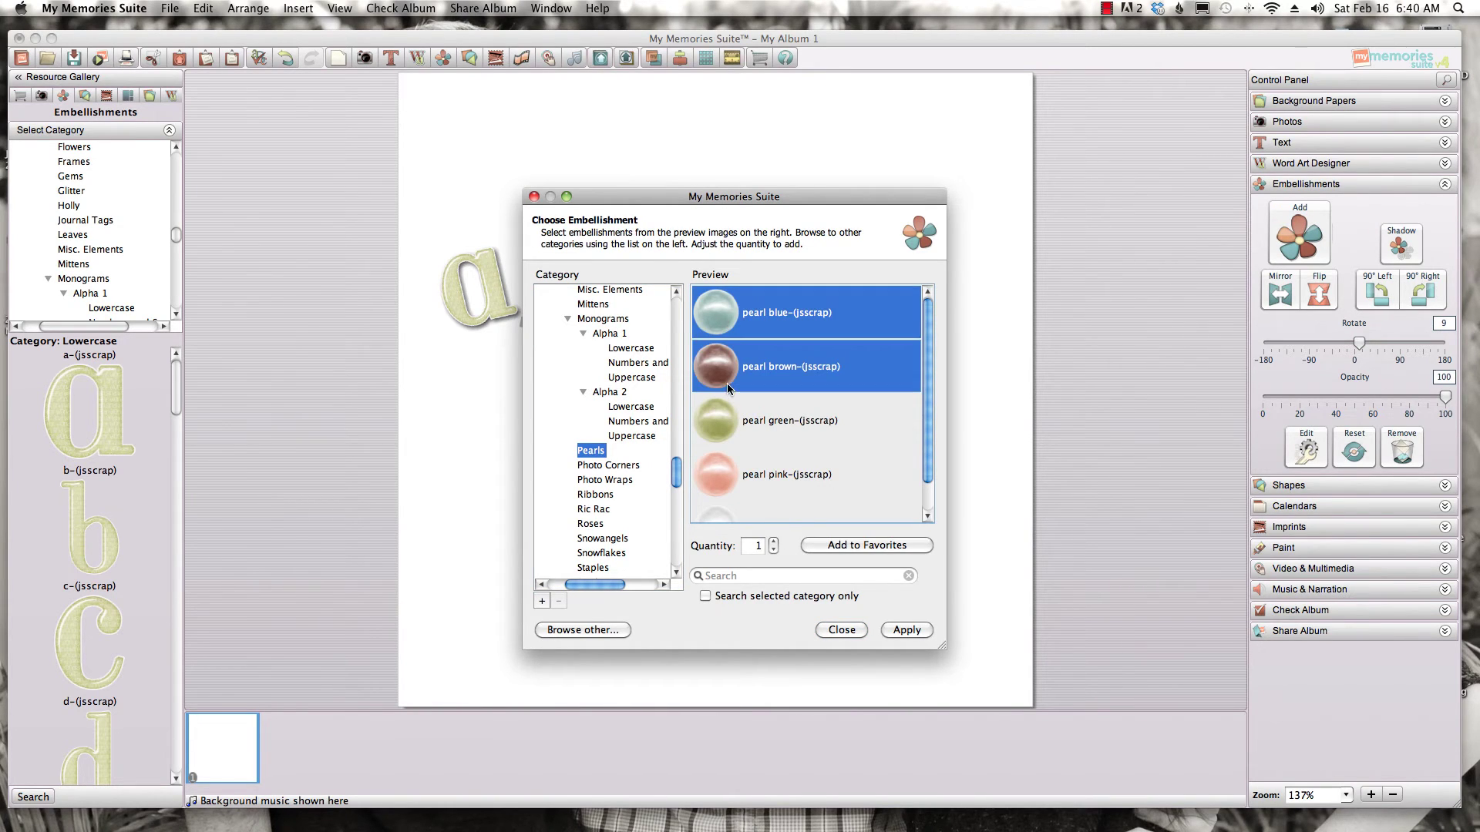
left_click(727, 423, "shift")
left_click(728, 474, "shift")
left_click(902, 628)
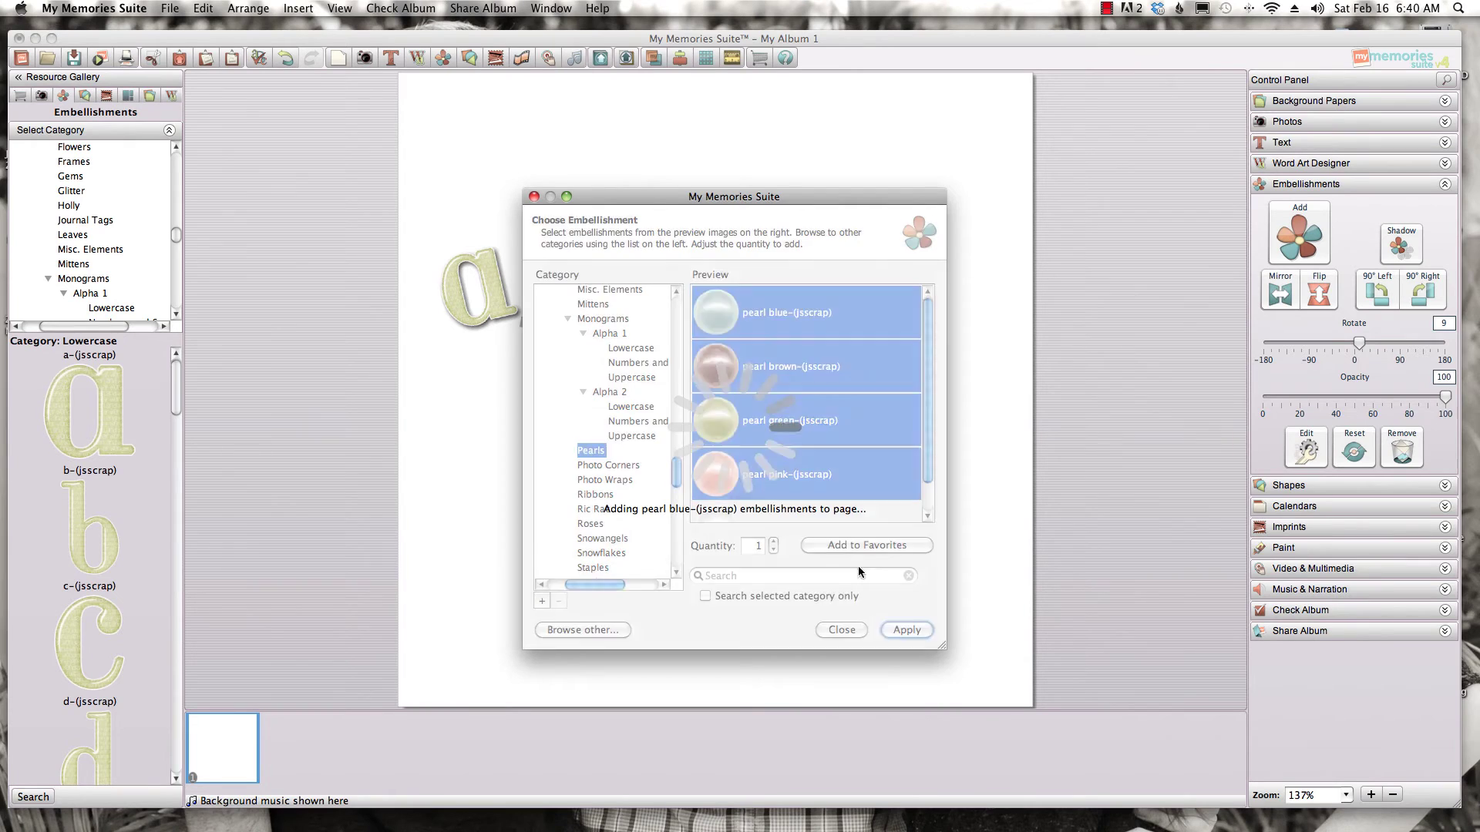
left_click(840, 630)
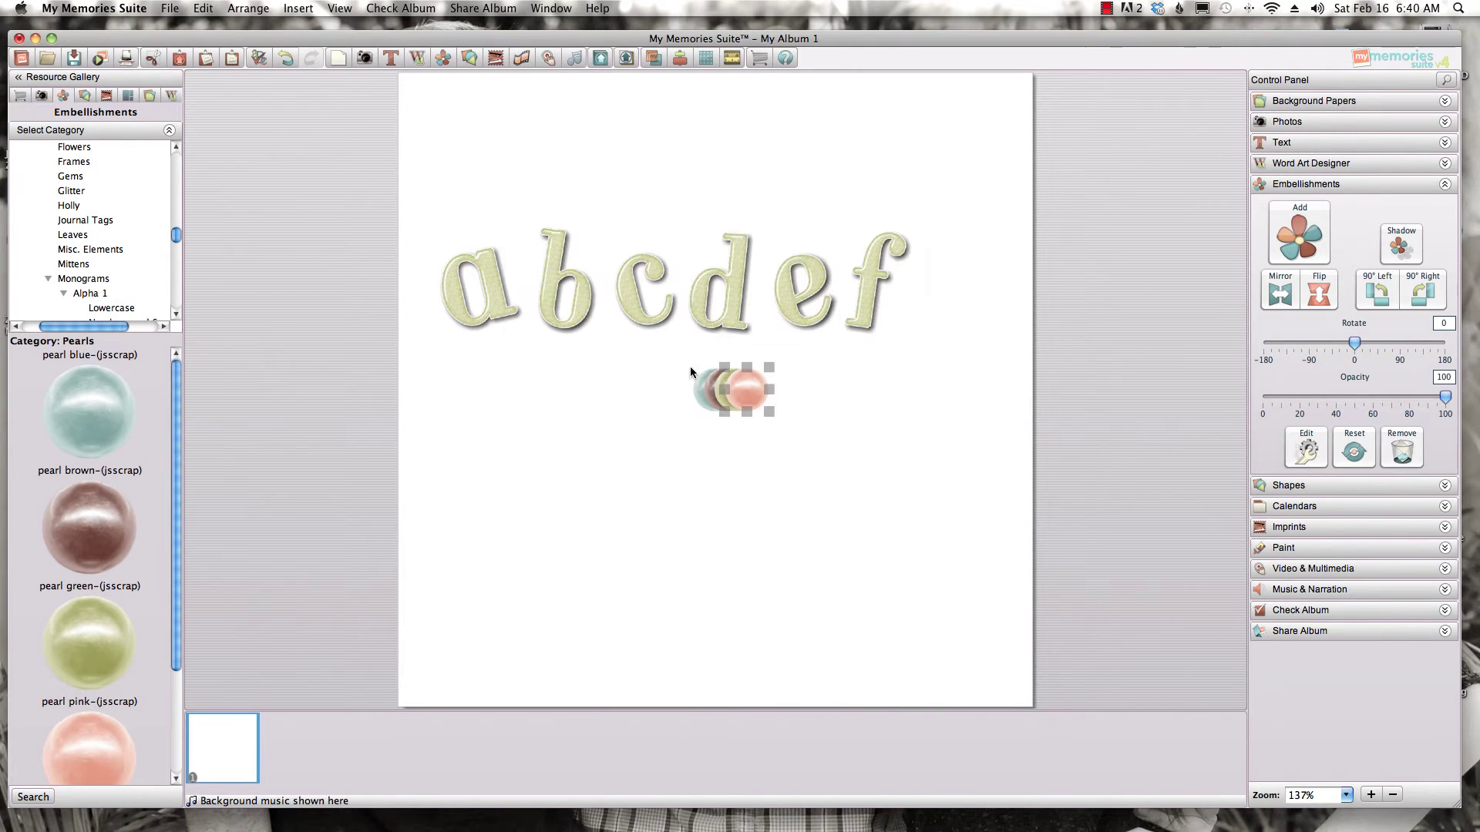
- Move the tilted letters lower and farther apart to make room for pearls between them
left_click_drag(484, 262, 479, 311)
left_click_drag(881, 294, 886, 339)
left_click_drag(713, 292, 730, 310)
left_click_drag(585, 293, 589, 336)
left_click_drag(655, 293, 655, 323)
- Place blue, brown, green and pink pearls between the letters in order, and put a duplicate green pearl between e and f
left_click_drag(751, 390, 642, 342)
left_click_drag(708, 390, 517, 333)
left_click(687, 317)
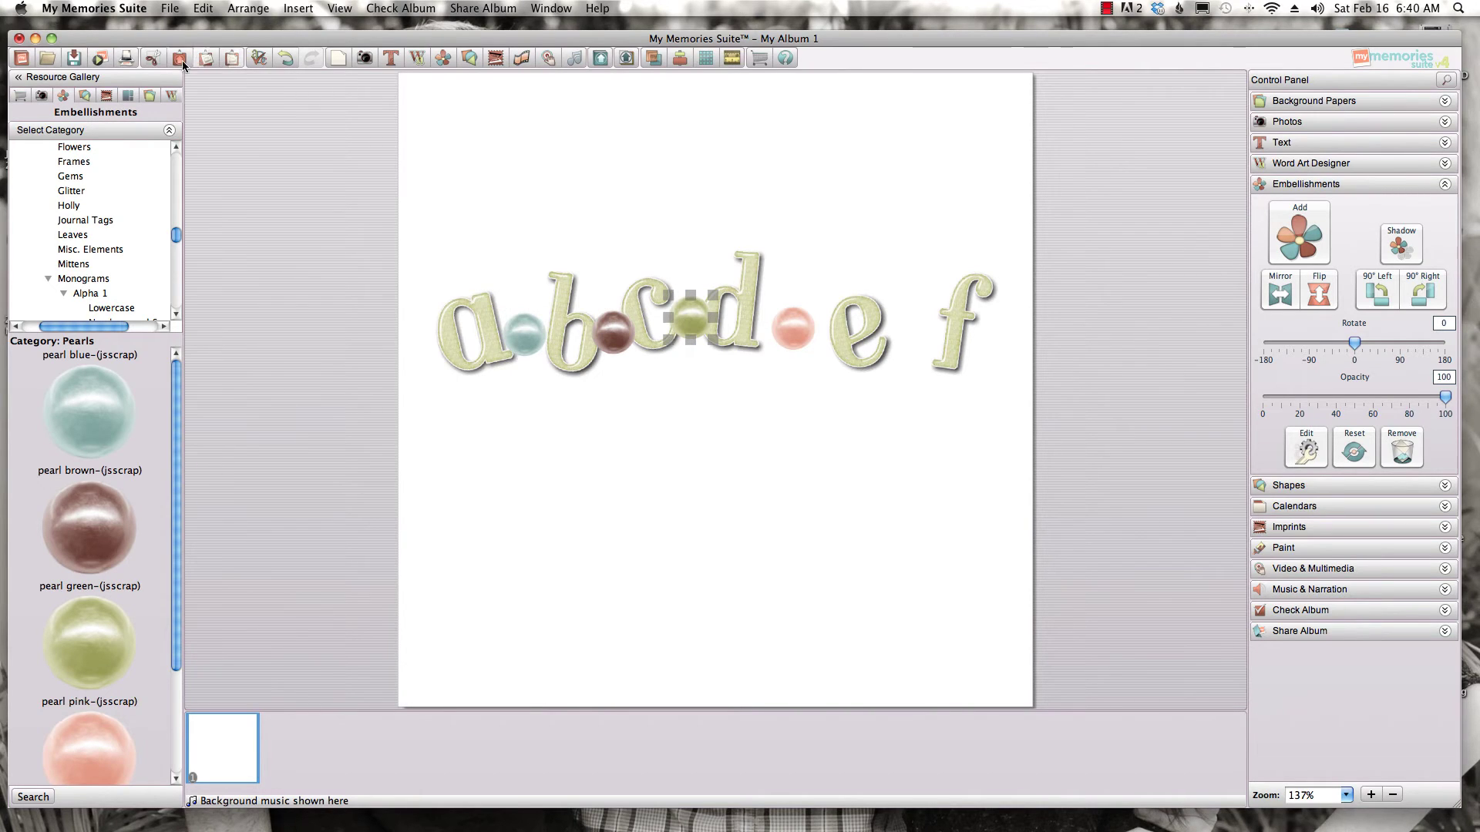
left_click_drag(672, 307, 682, 319)
left_click_drag(793, 332, 784, 330)
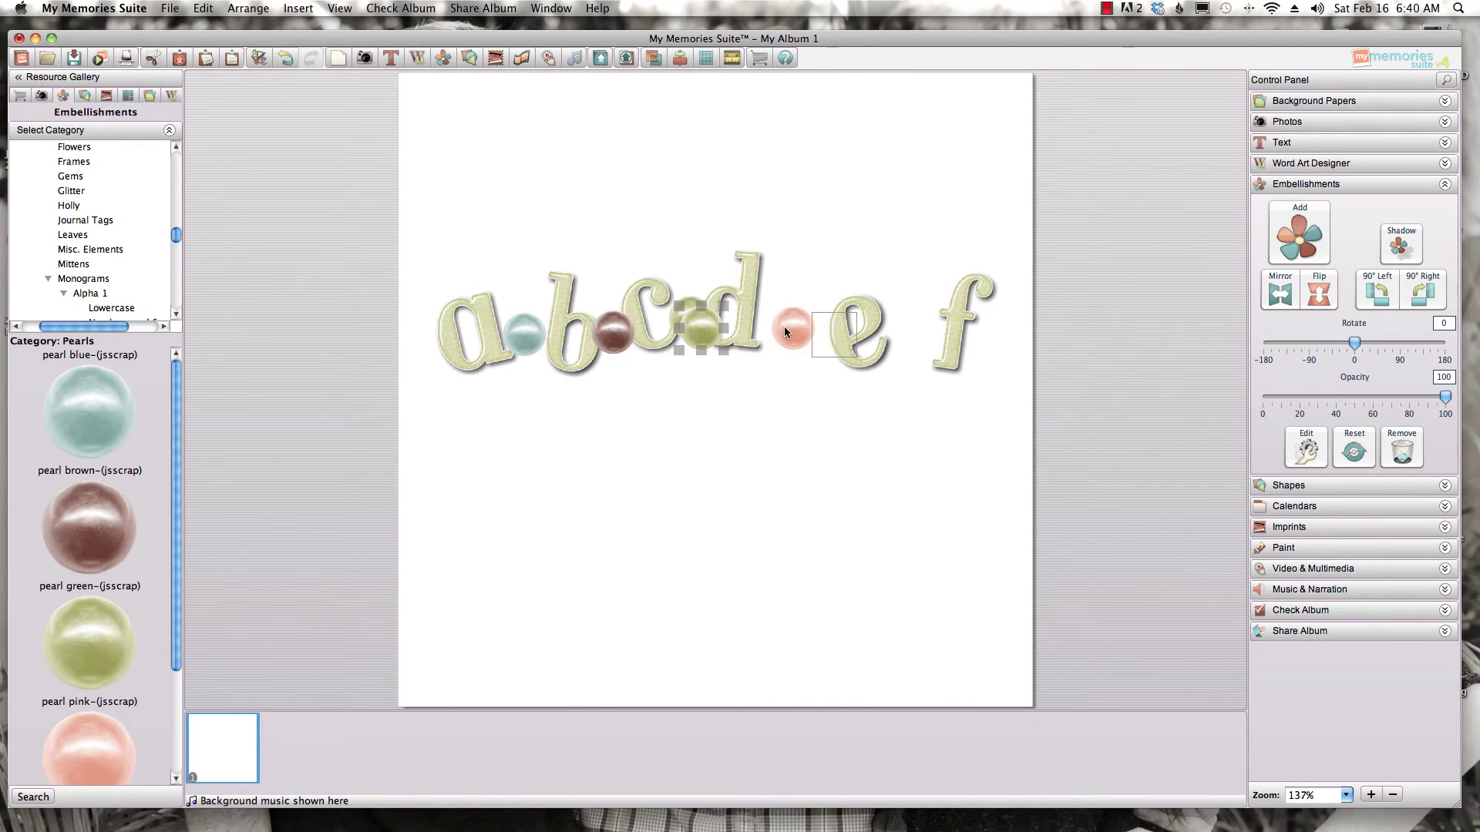
left_click_drag(895, 322, 895, 322)
left_click(830, 524)
- Align the middles of all the letters and pearls and space them evenly horizontally
left_click_drag(442, 245, 1002, 406)
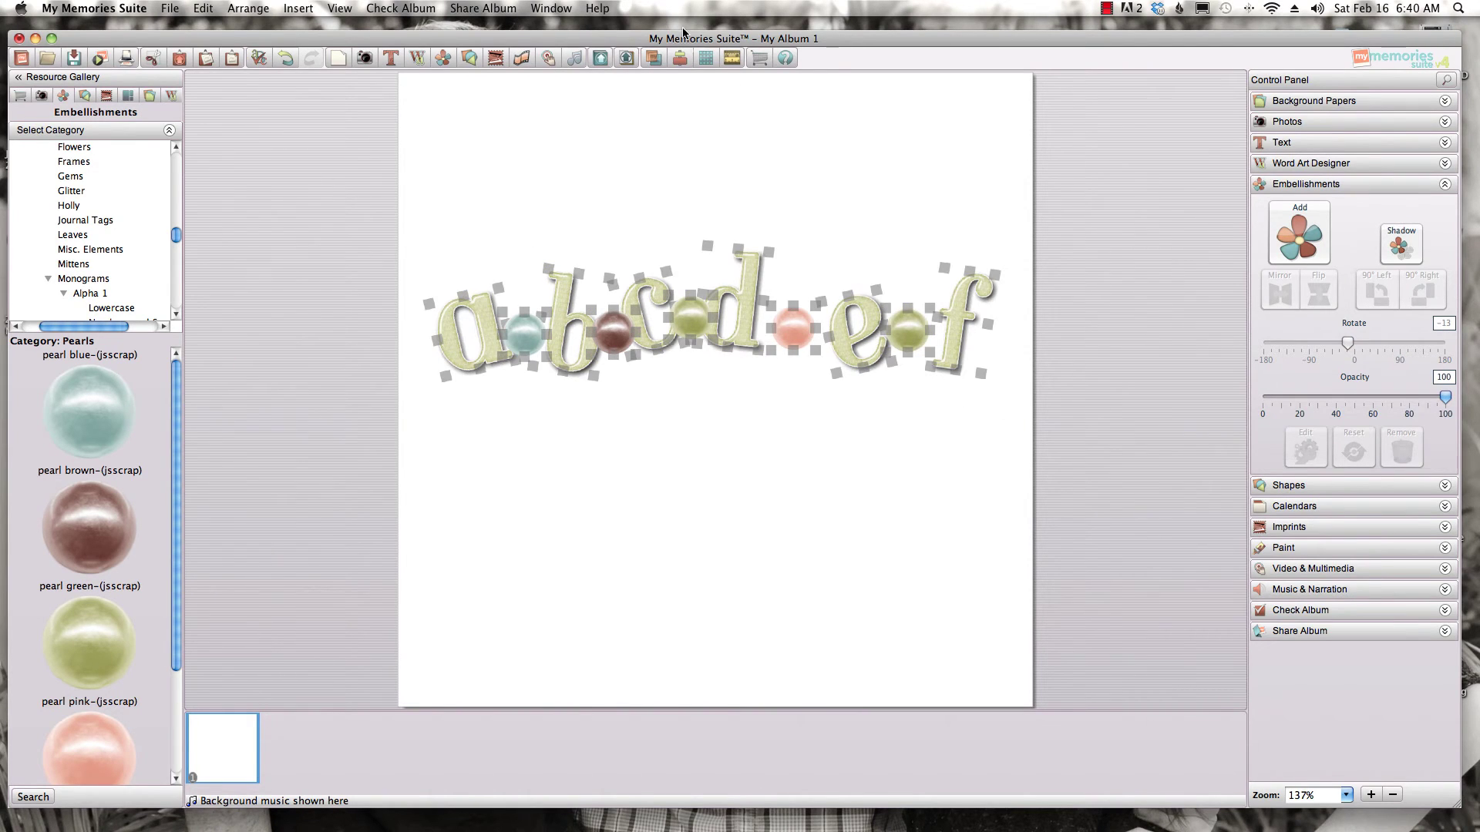
left_click(679, 57)
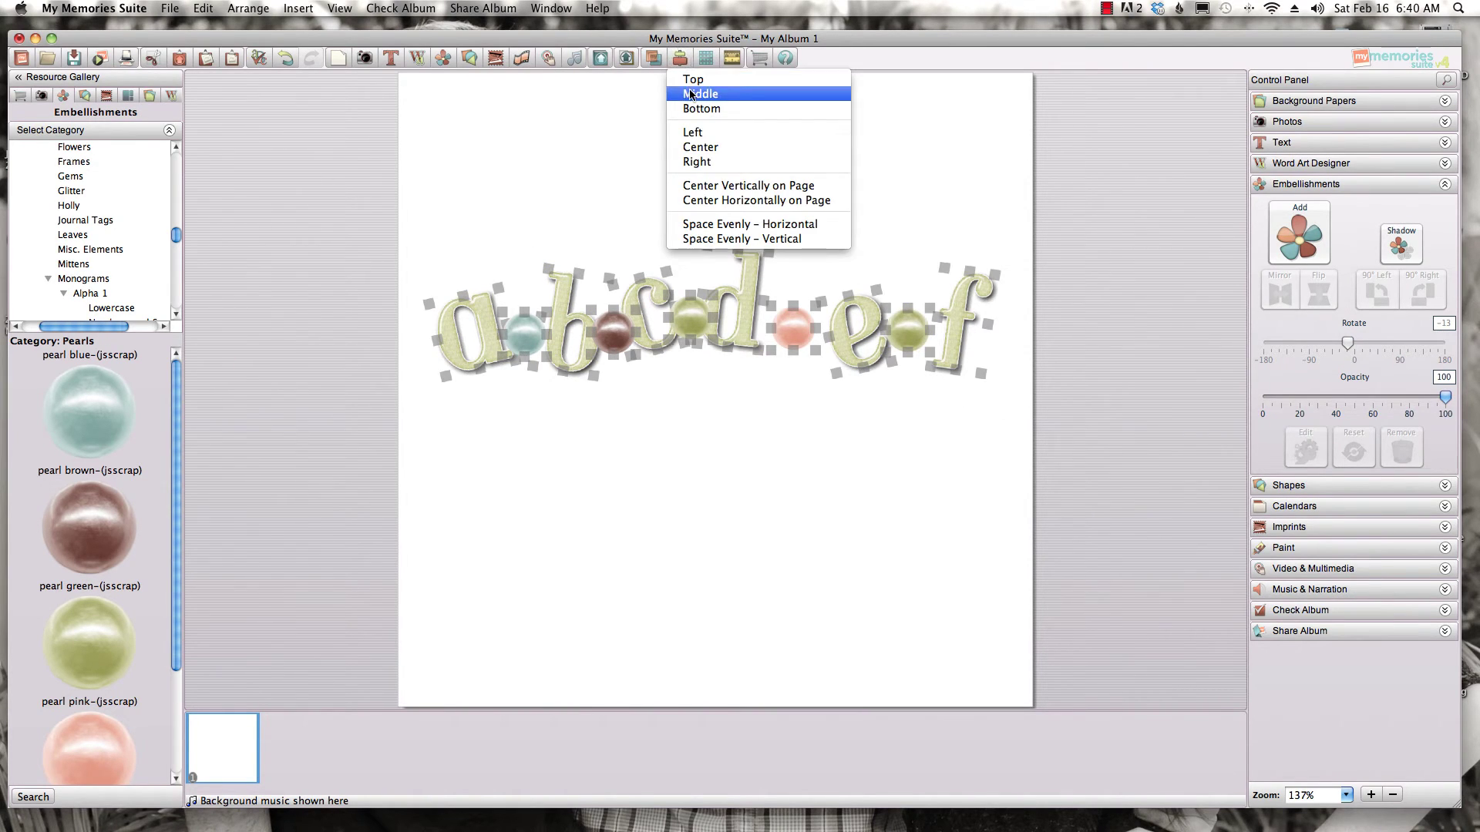
left_click(691, 93)
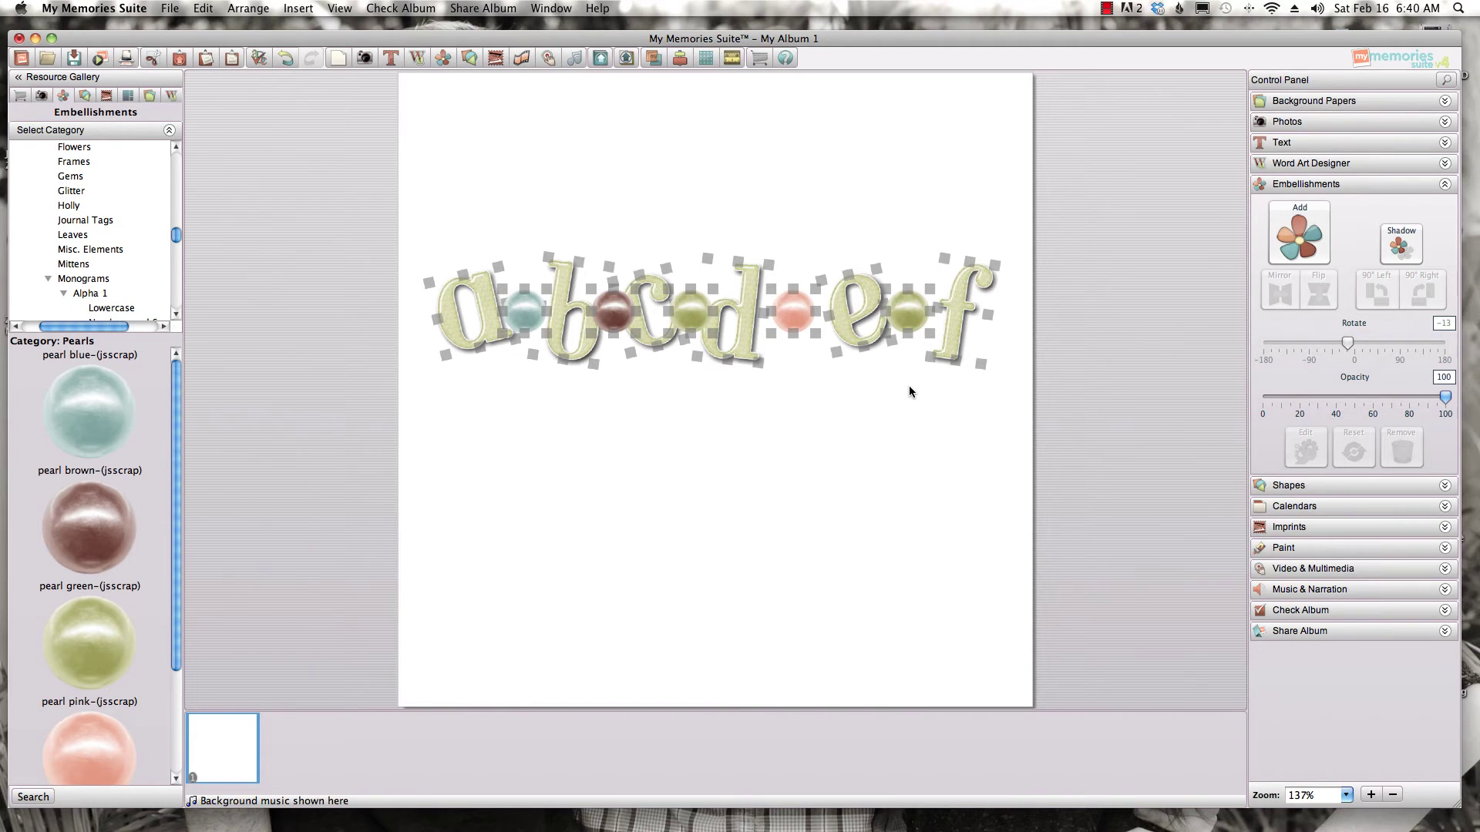
left_click(681, 59)
left_click(709, 223)
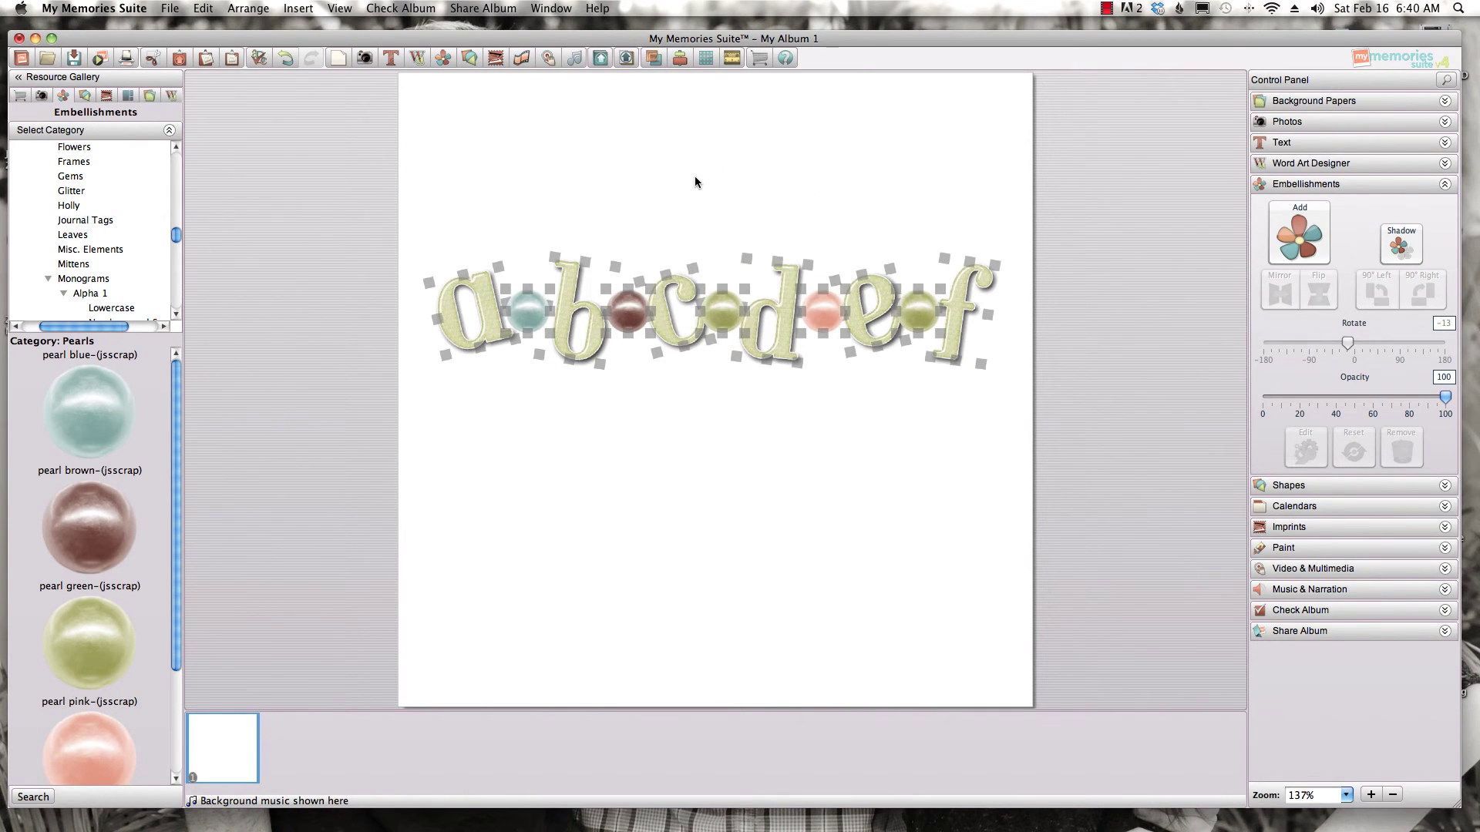
left_click(695, 188)
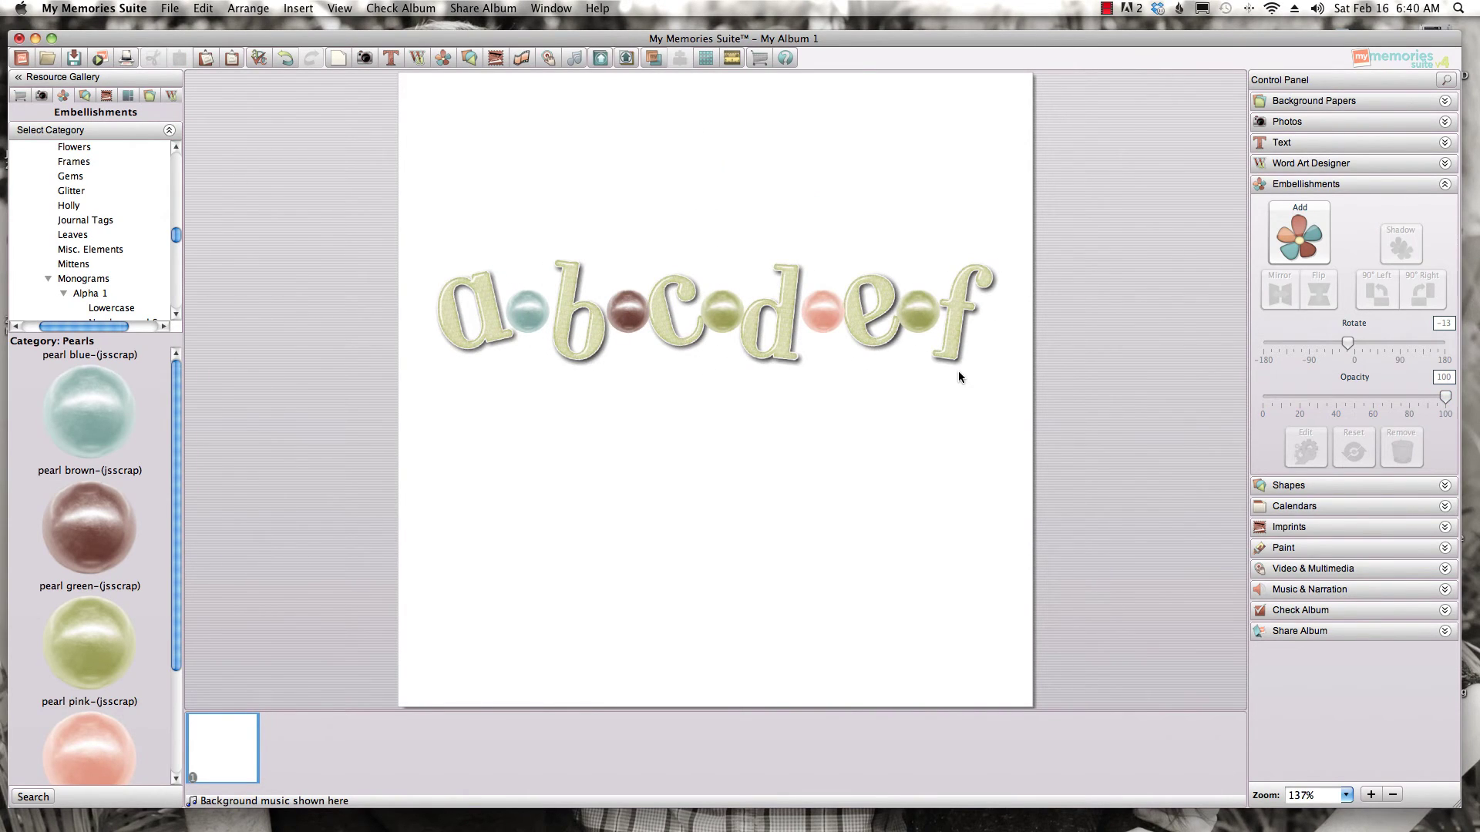
- Apply a drop shadow with 90% opacity and blur 3 to the whole row of letters and pearls
left_click_drag(440, 245, 999, 388)
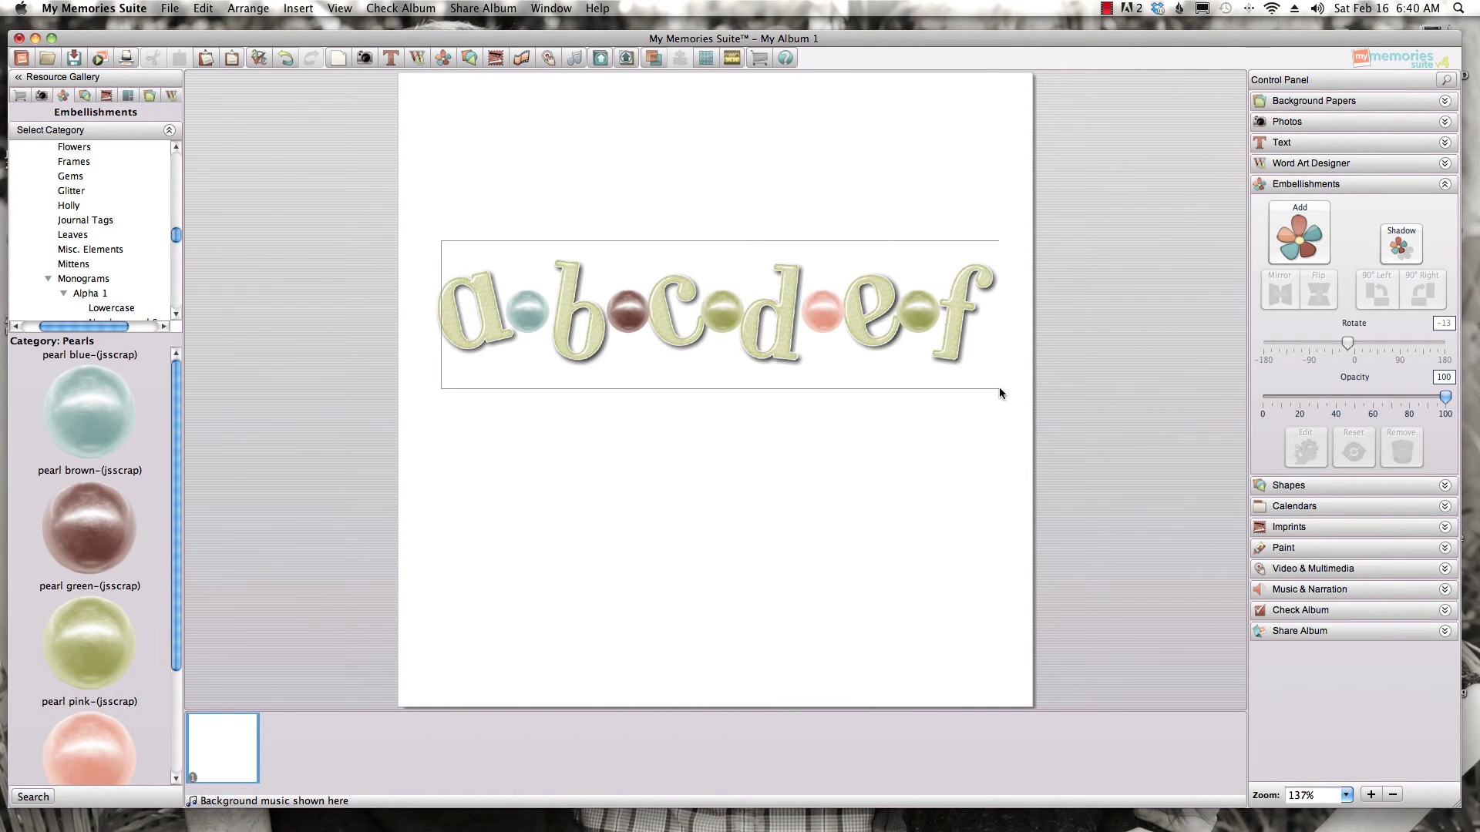
left_click(1401, 244)
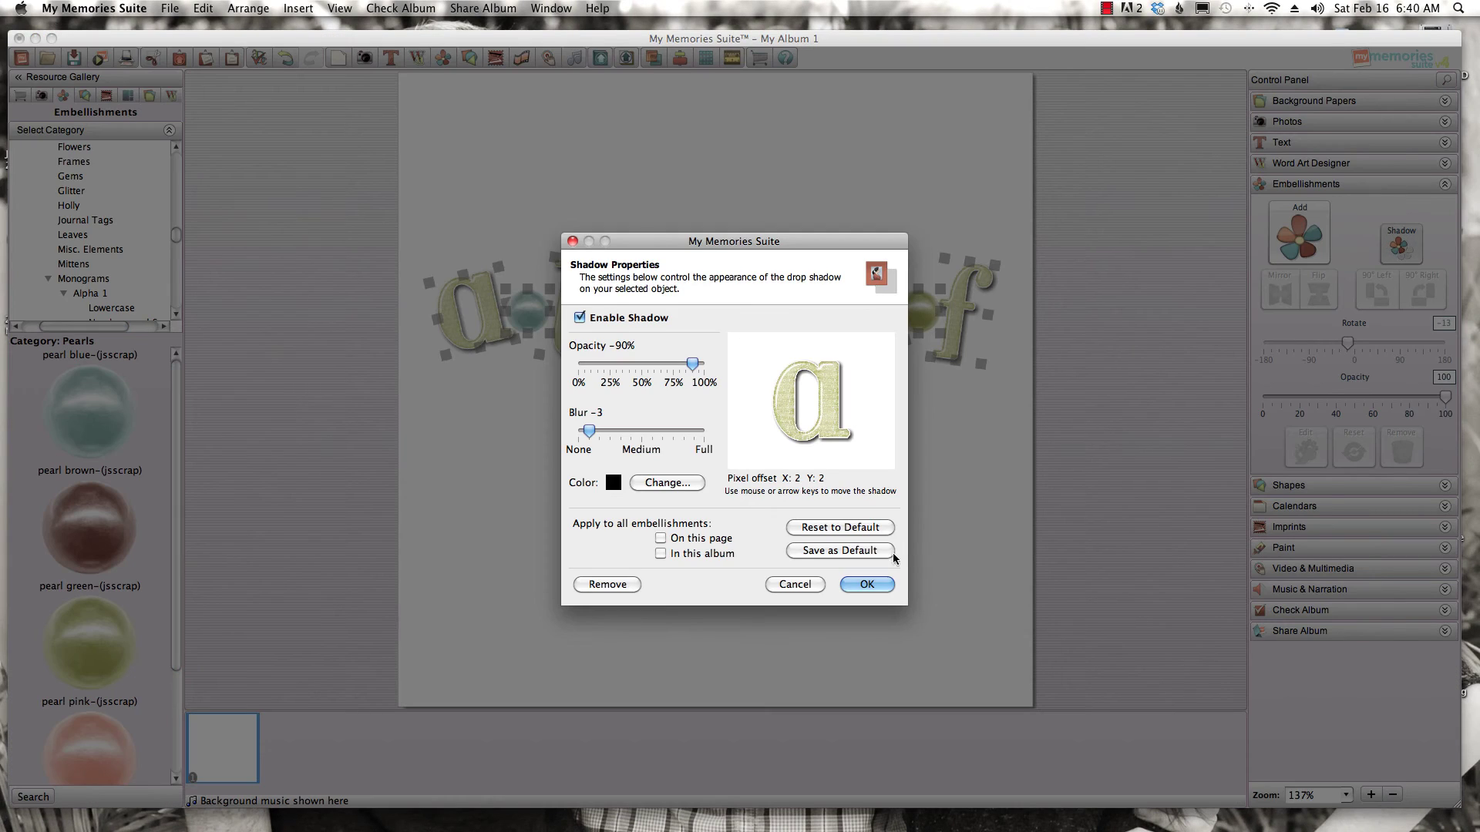
left_click(866, 581)
left_click(866, 583)
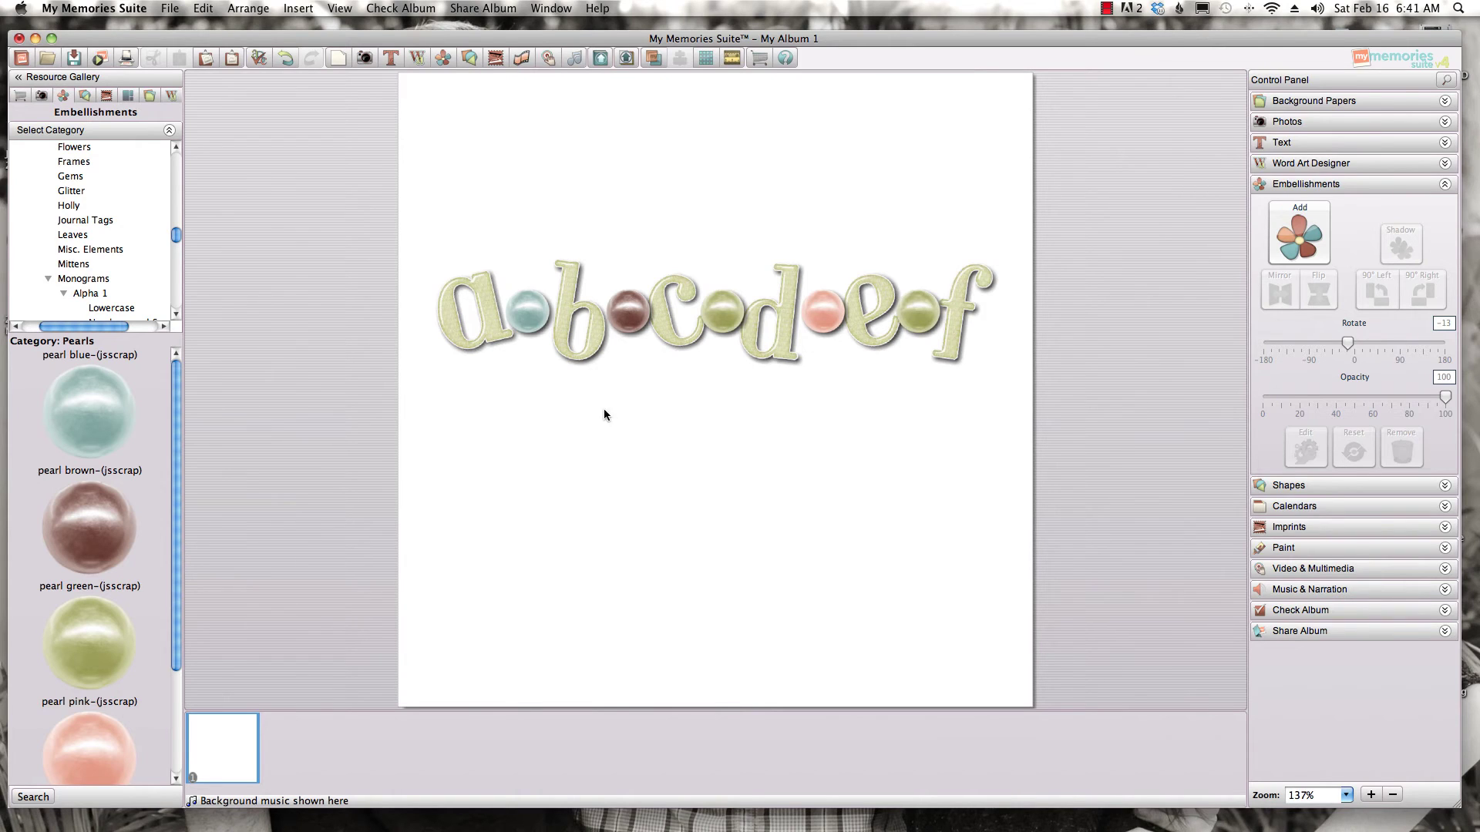
- Look over the stacking-order commands for the blue pearl between a and b
left_click(539, 315)
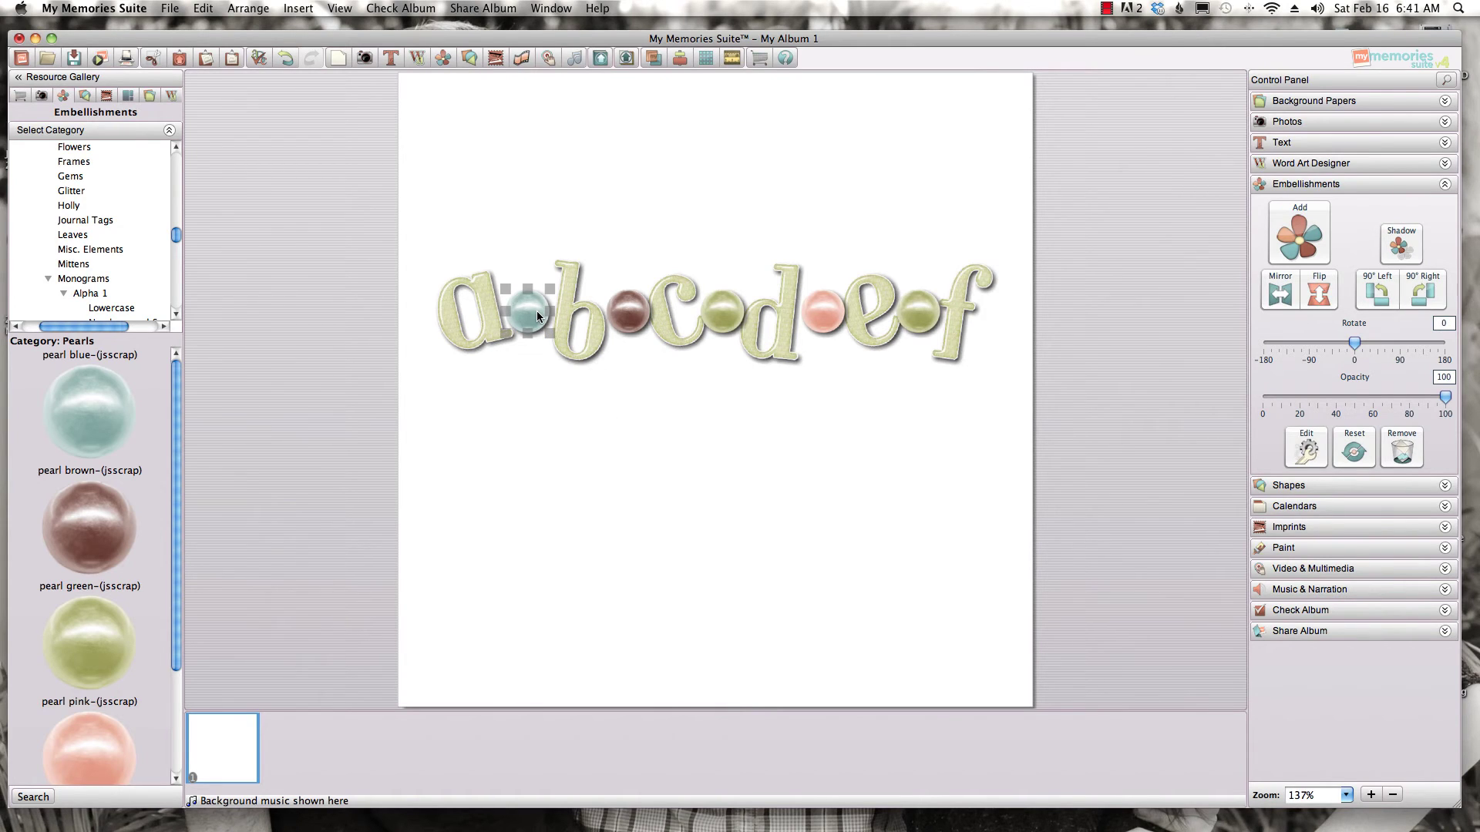
right_click(538, 315)
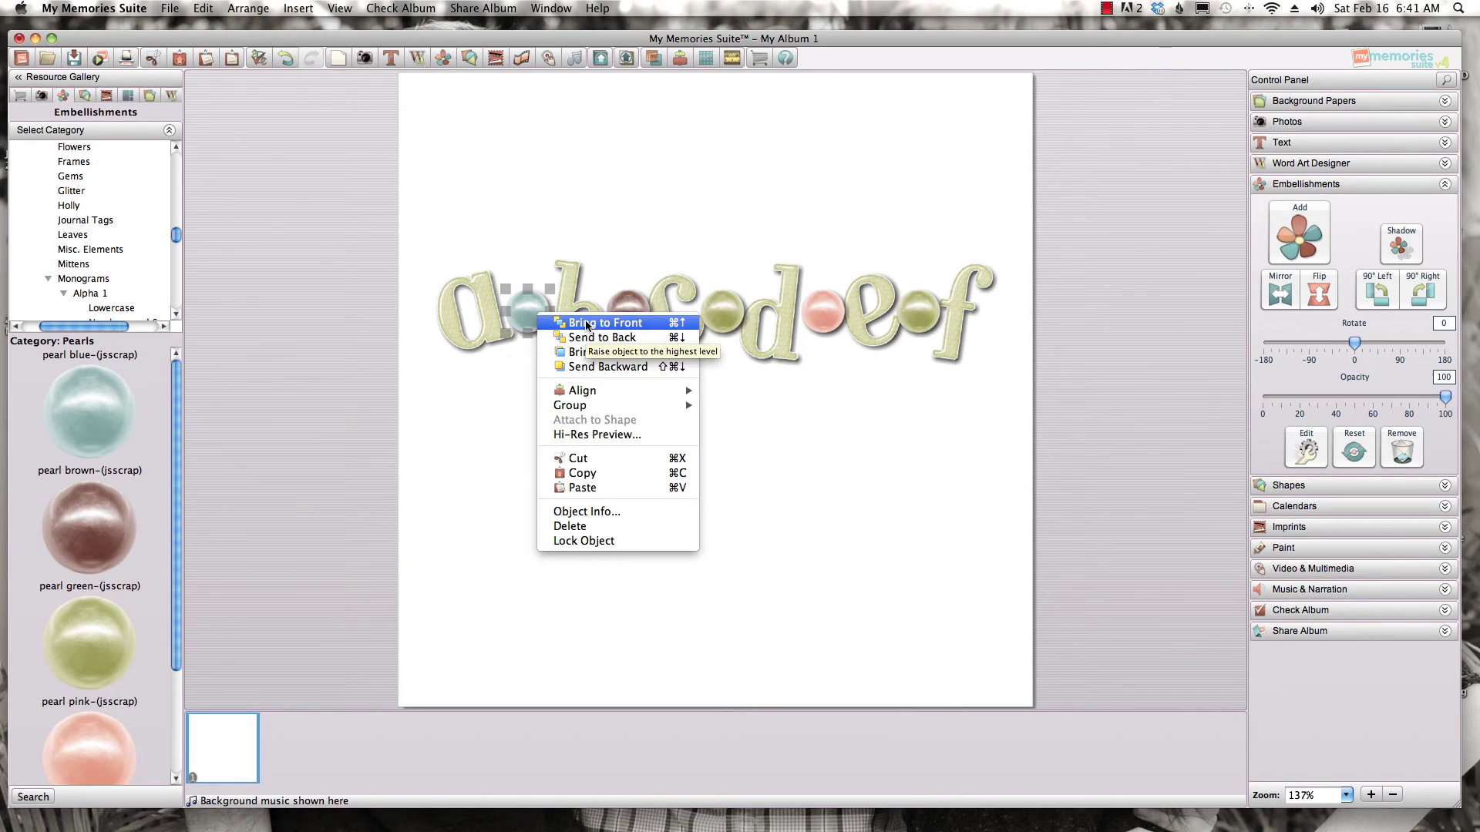
mouse_move(617, 397)
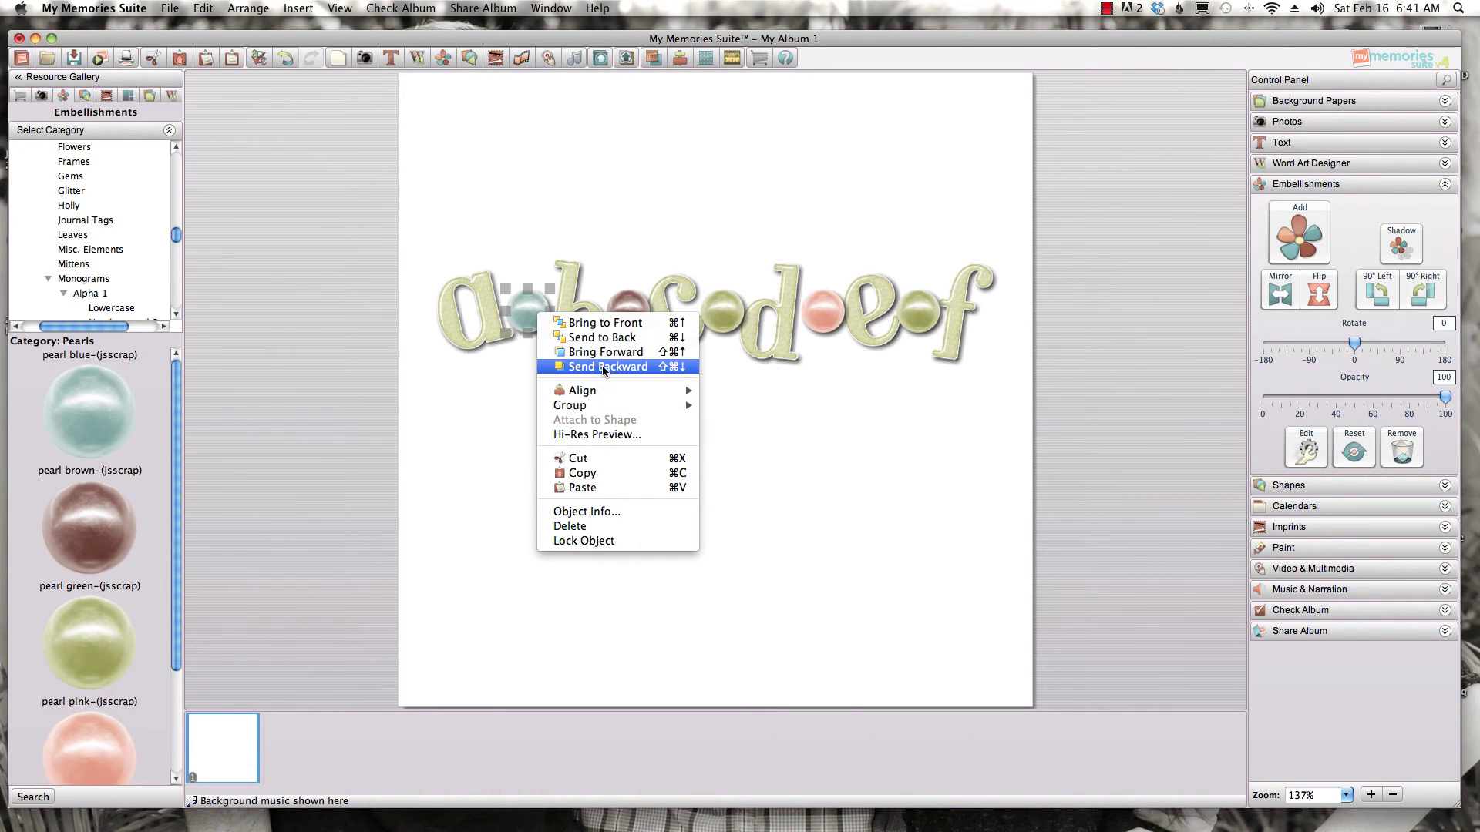
left_click(603, 366)
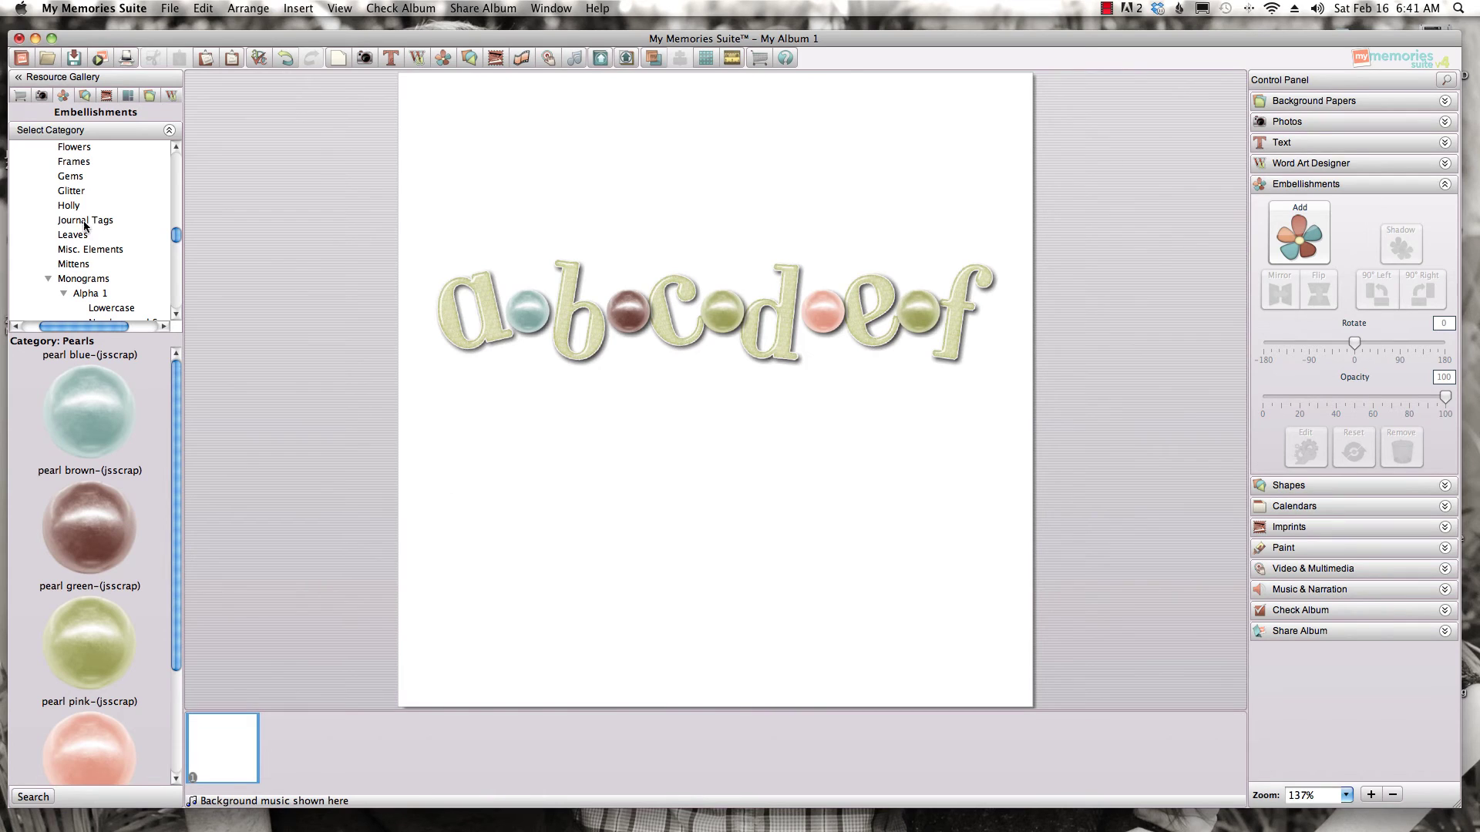
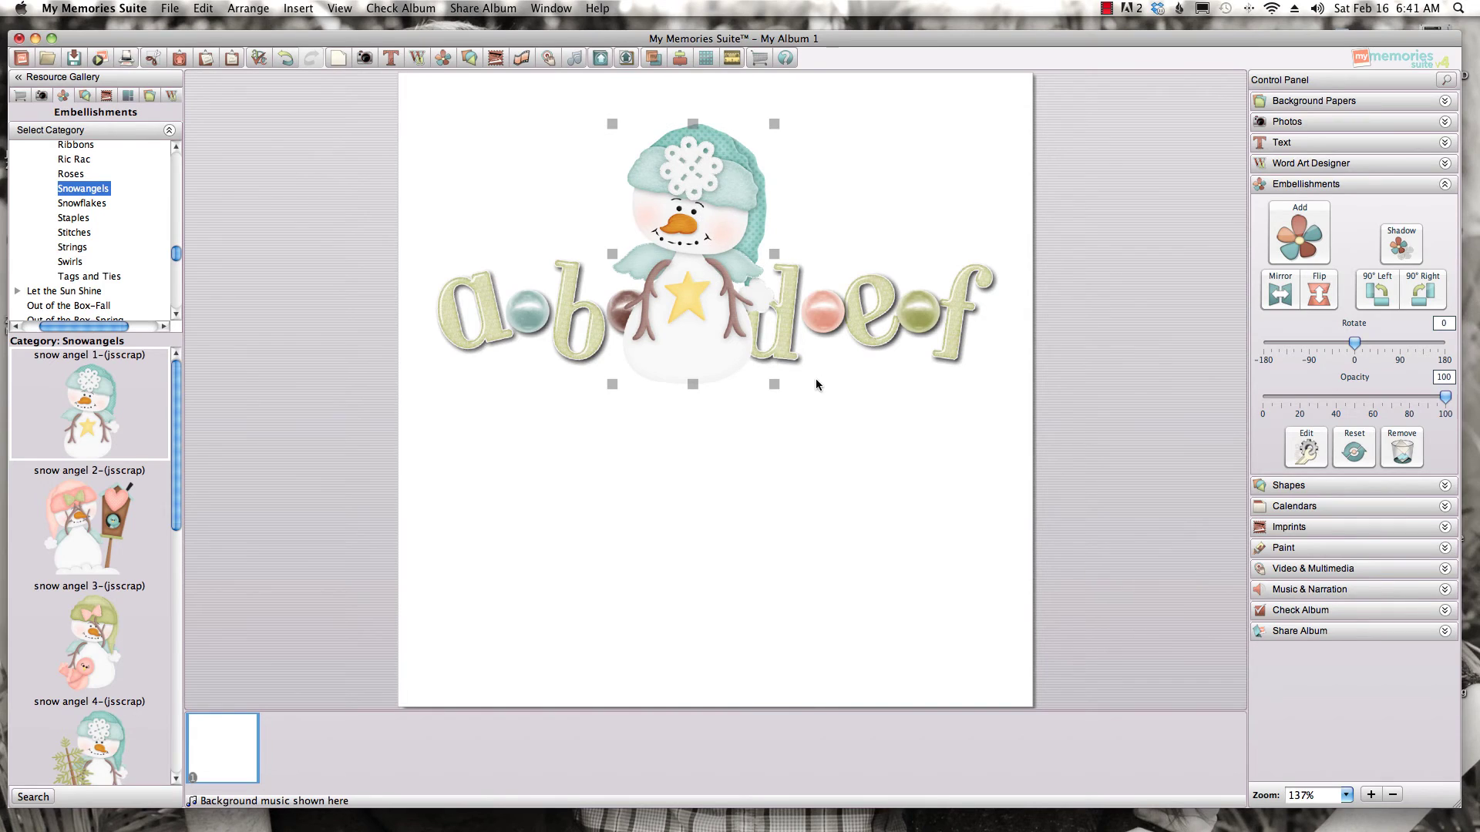
- Place snow angel 1 over the middle of the letter row, enlarge it and shift it slightly up and left
left_click_drag(775, 384, 815, 449)
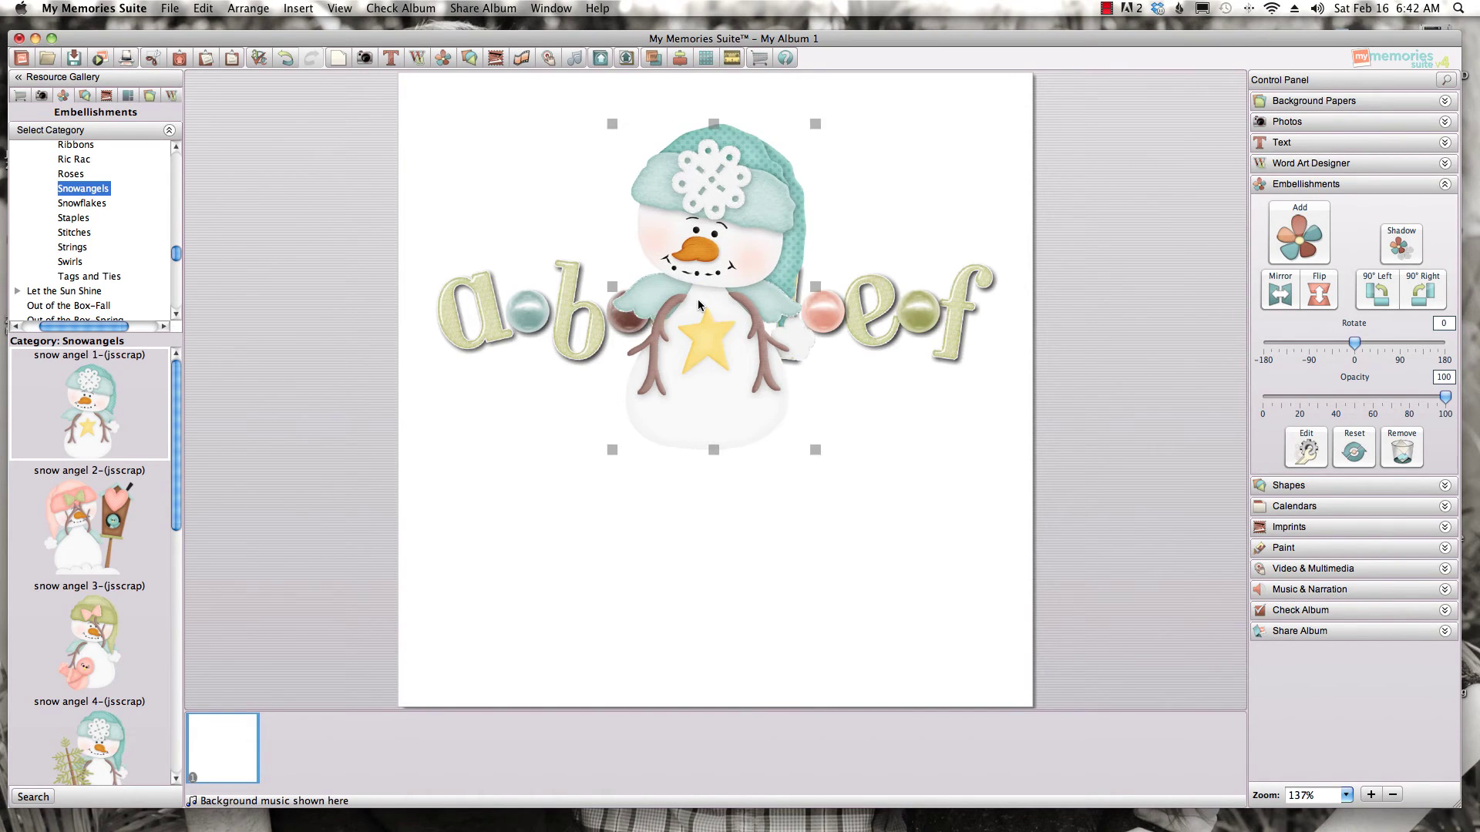
left_click_drag(689, 294, 689, 294)
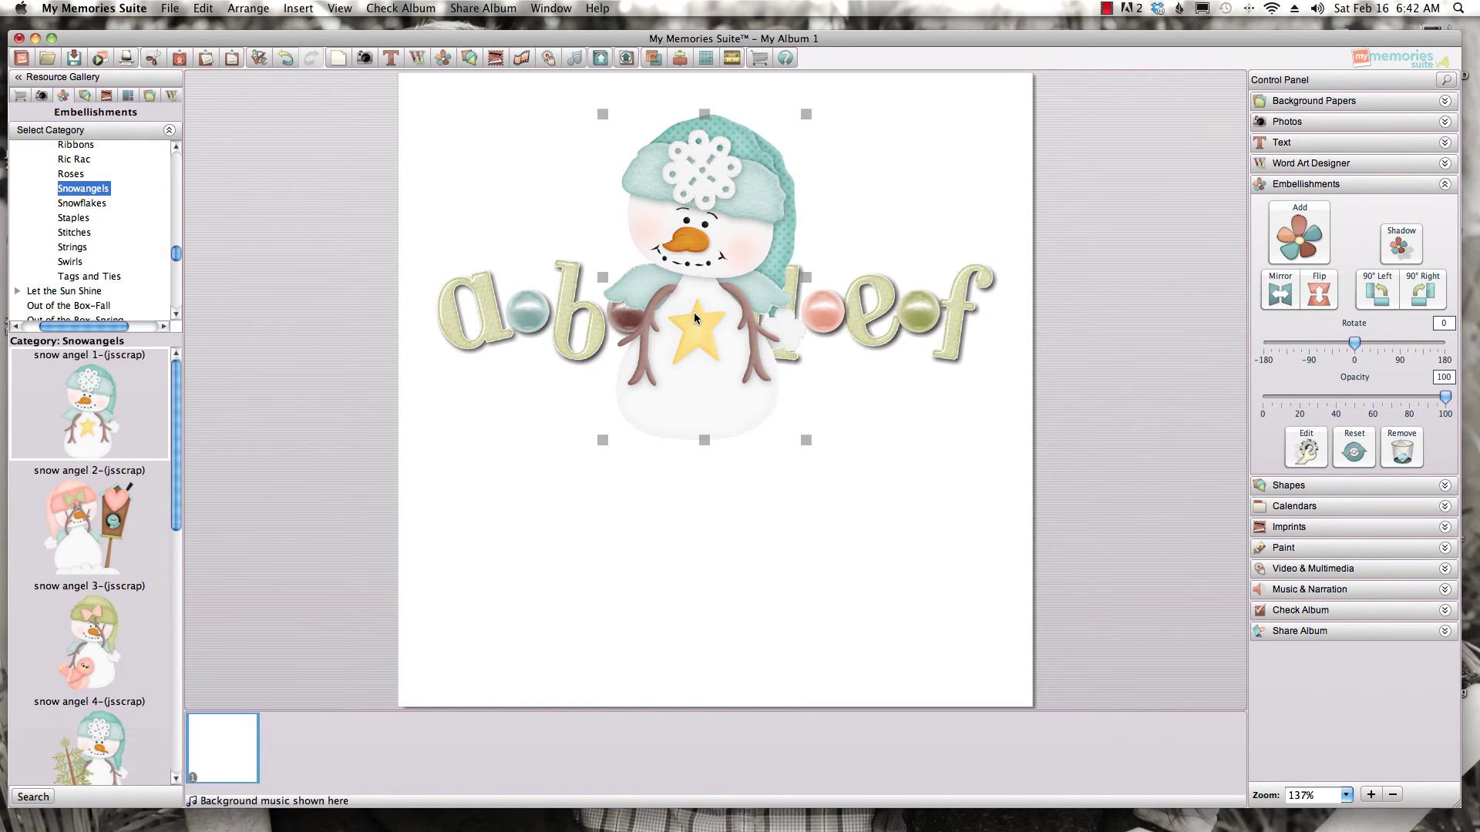
- Examine the stacking-order commands for the snowman, both with it selected and with nothing selected
right_click(694, 317)
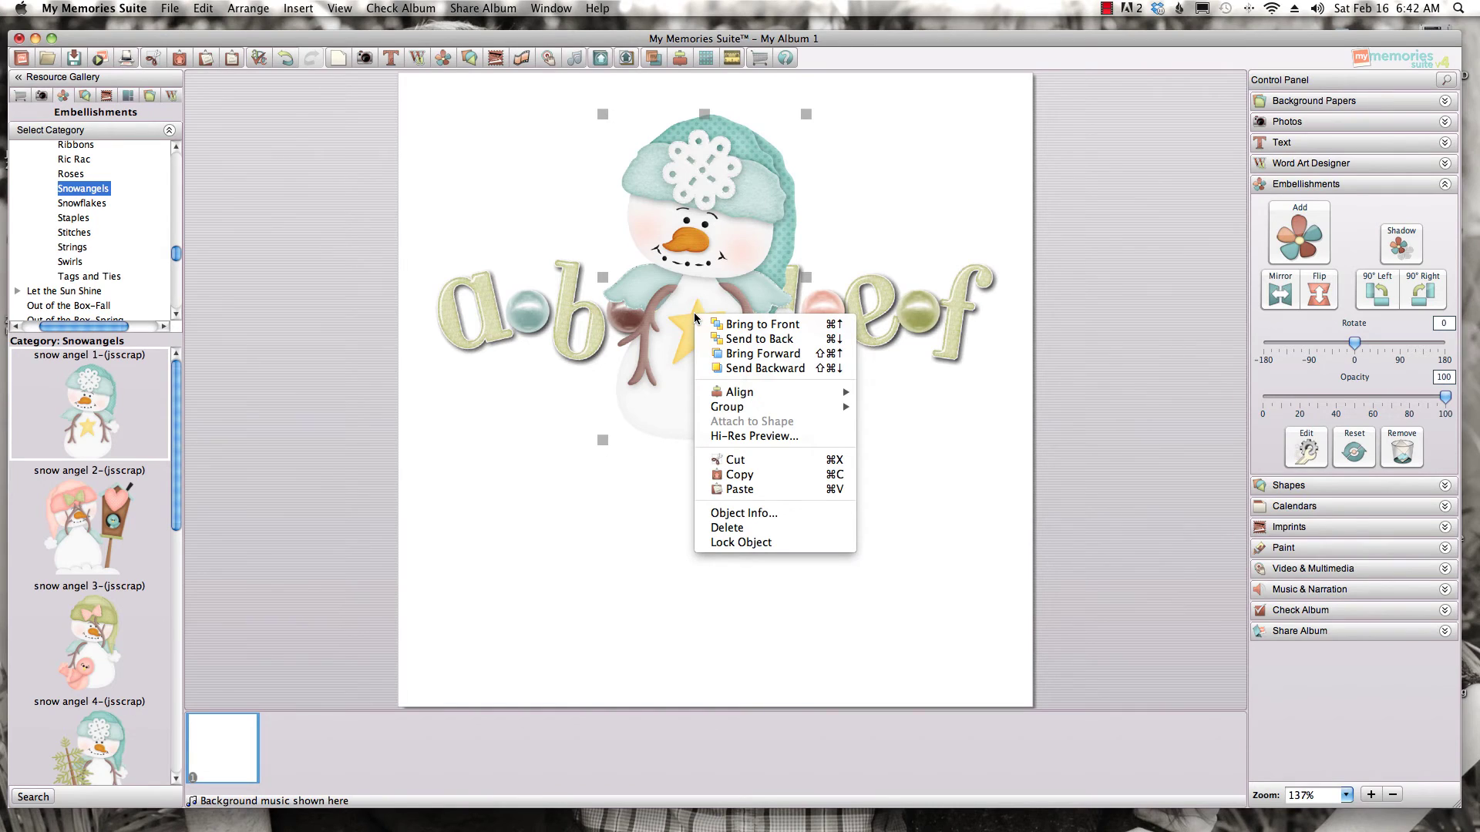
left_click(656, 58)
left_click(655, 59)
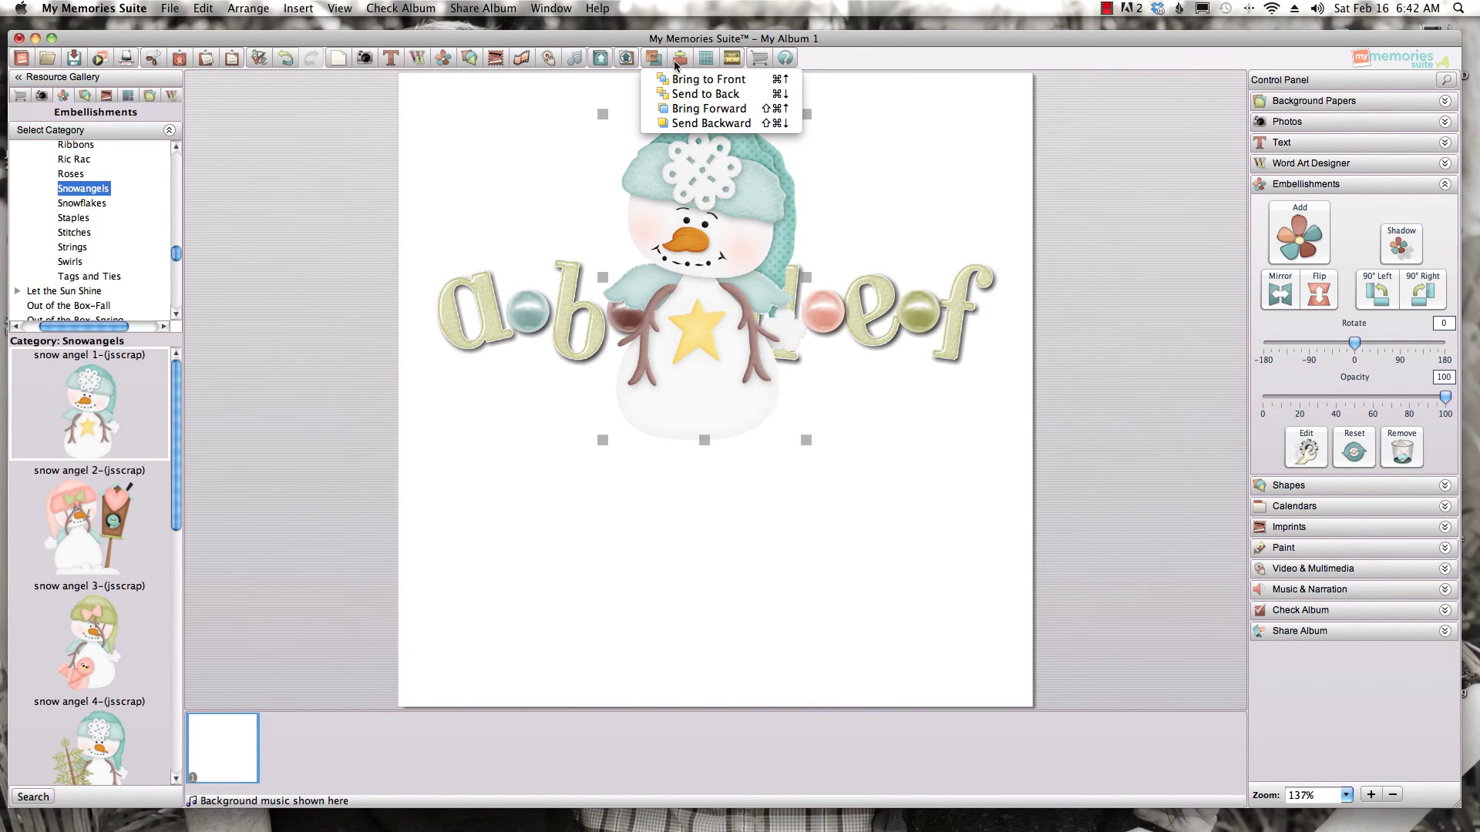
left_click(553, 122)
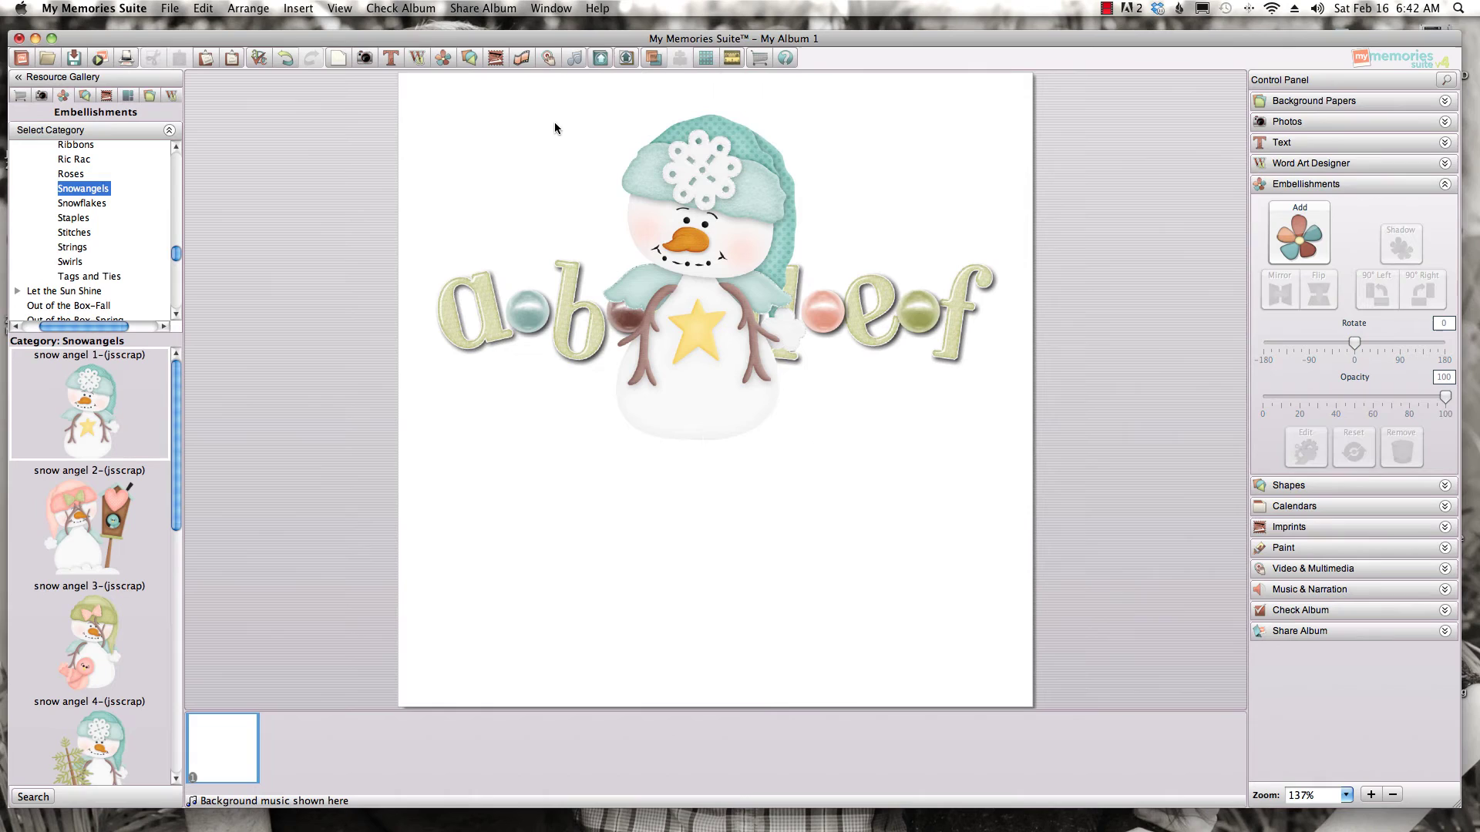
left_click(655, 61)
left_click(653, 61)
left_click(654, 59)
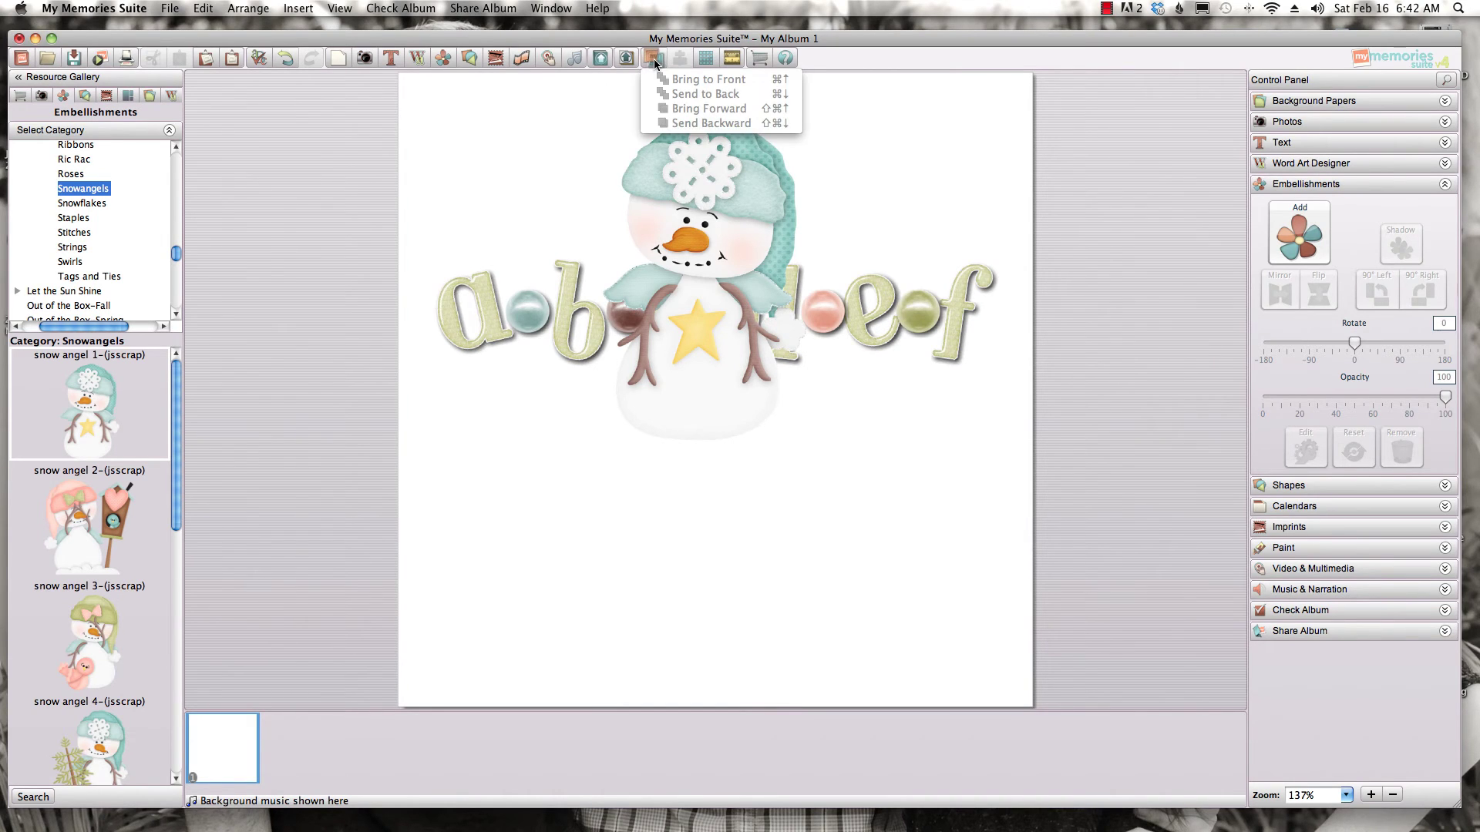
left_click(690, 228)
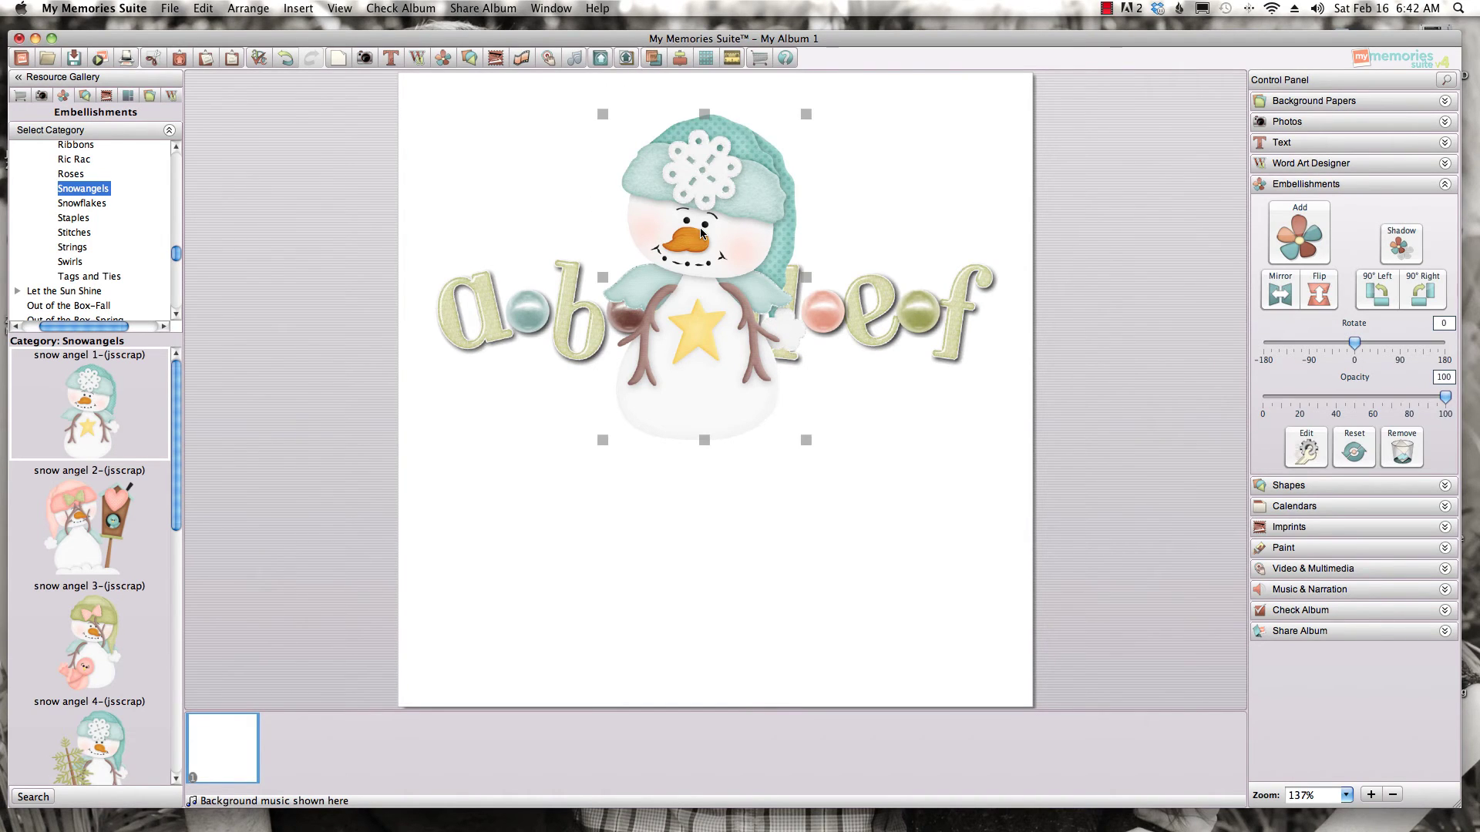
left_click(654, 57)
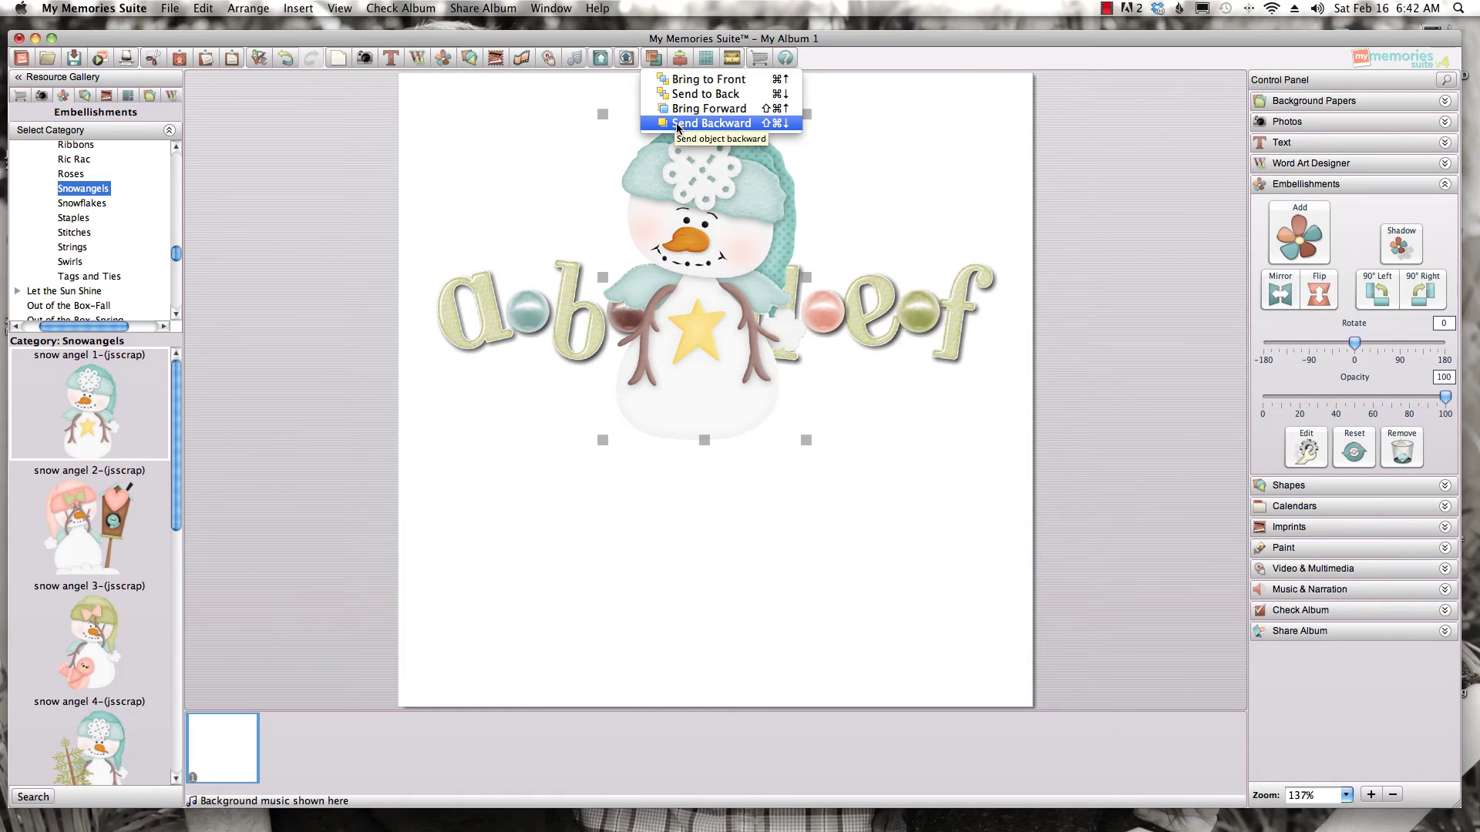
left_click(701, 247)
- Send the snowman to the back behind the letters and pearls, move it slightly up and make it a little smaller
right_click(714, 186)
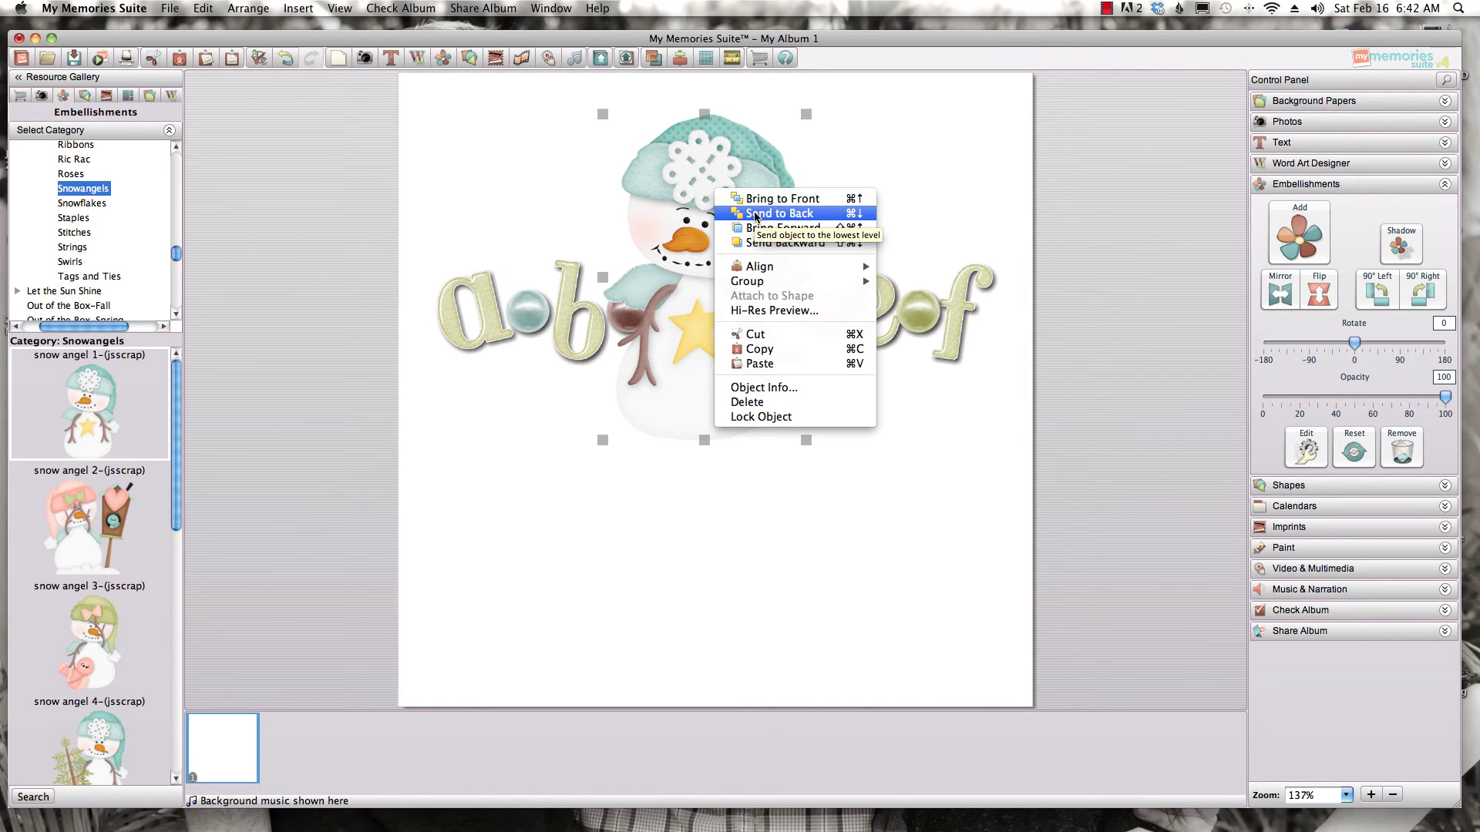
left_click(753, 216)
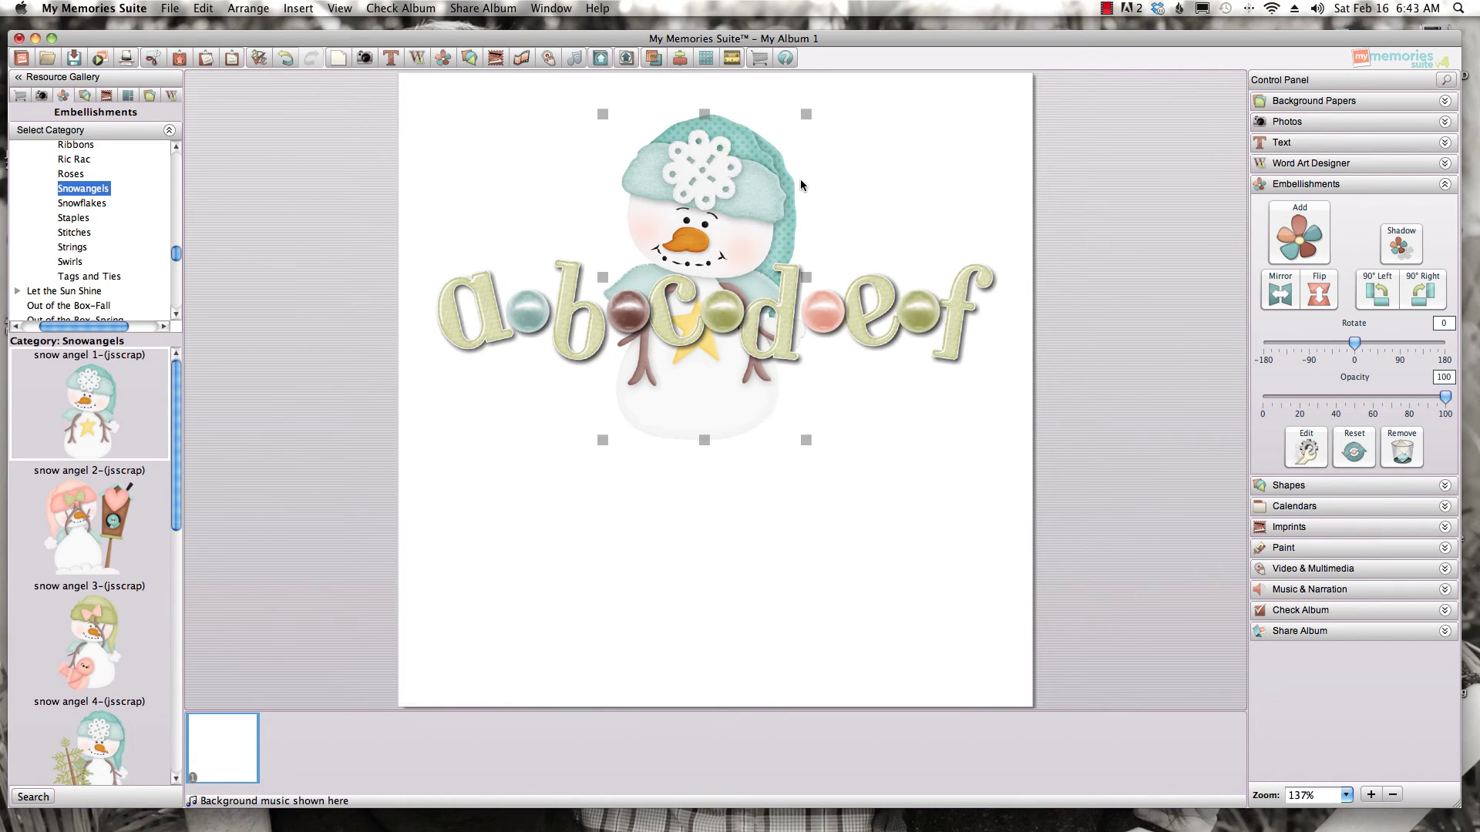
left_click_drag(749, 184, 739, 171)
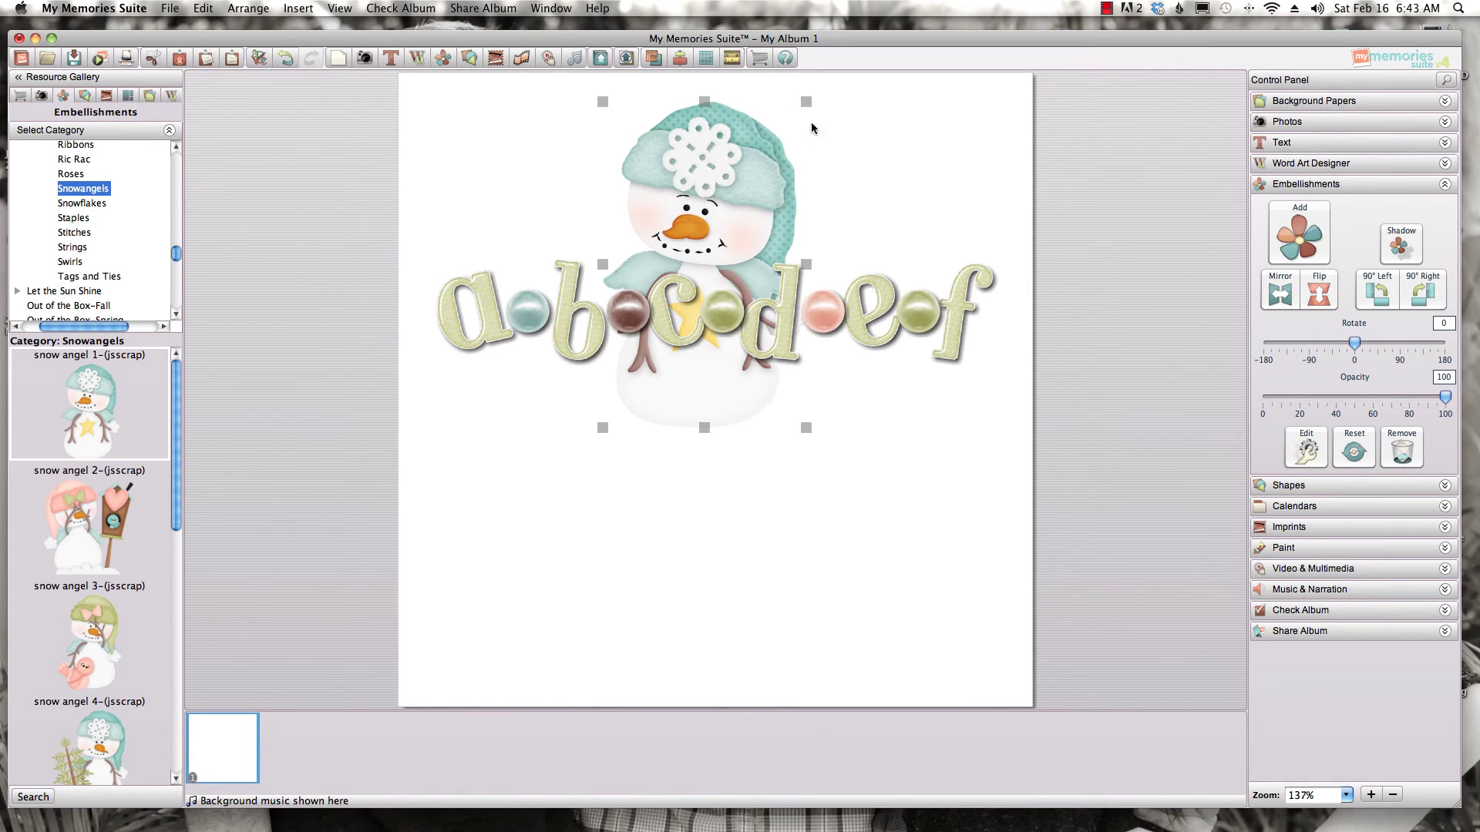
left_click_drag(806, 103, 718, 178)
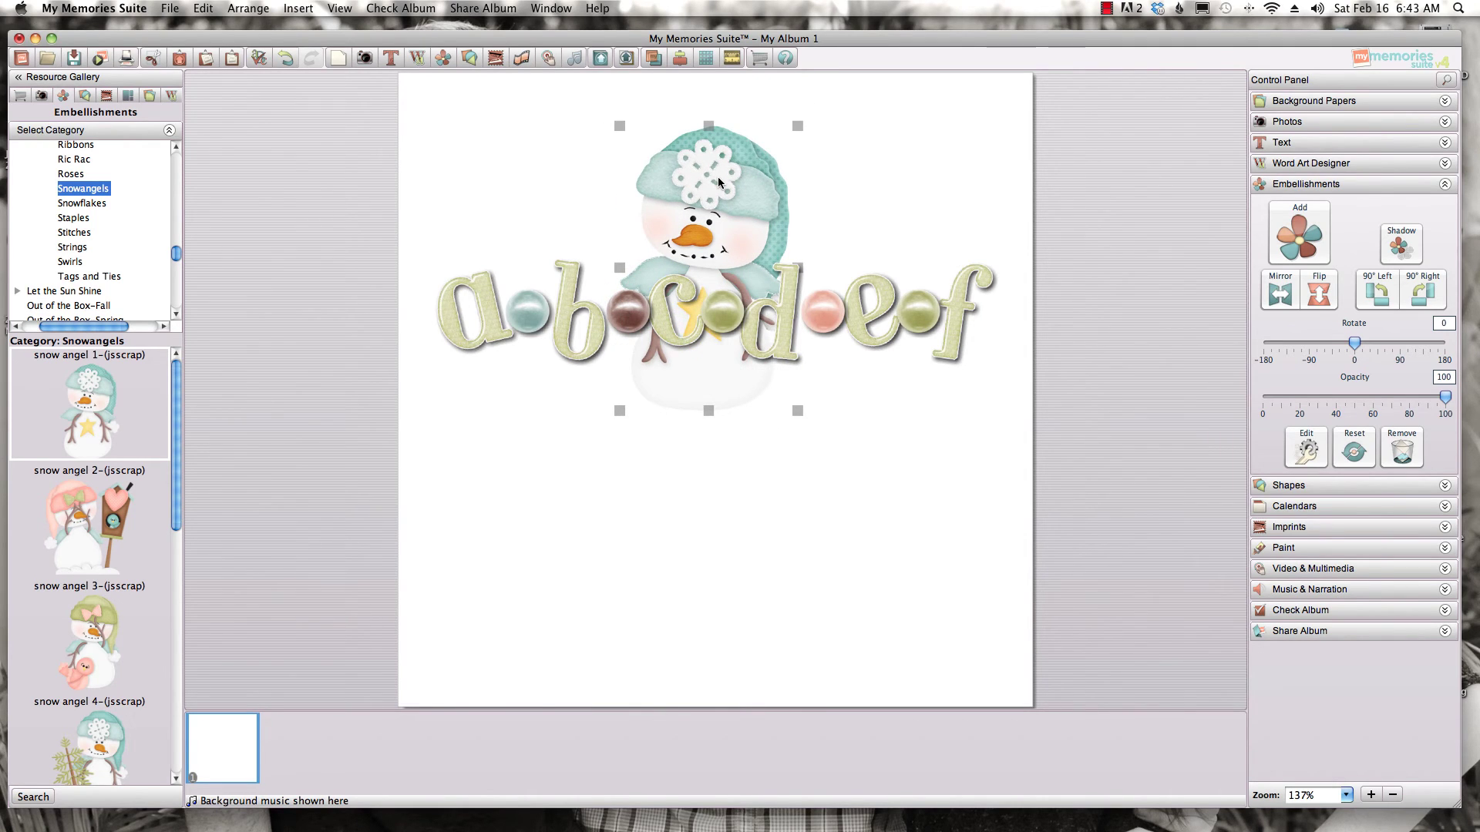
- Bring the snowman to the front of the letters and pearls
left_click(653, 59)
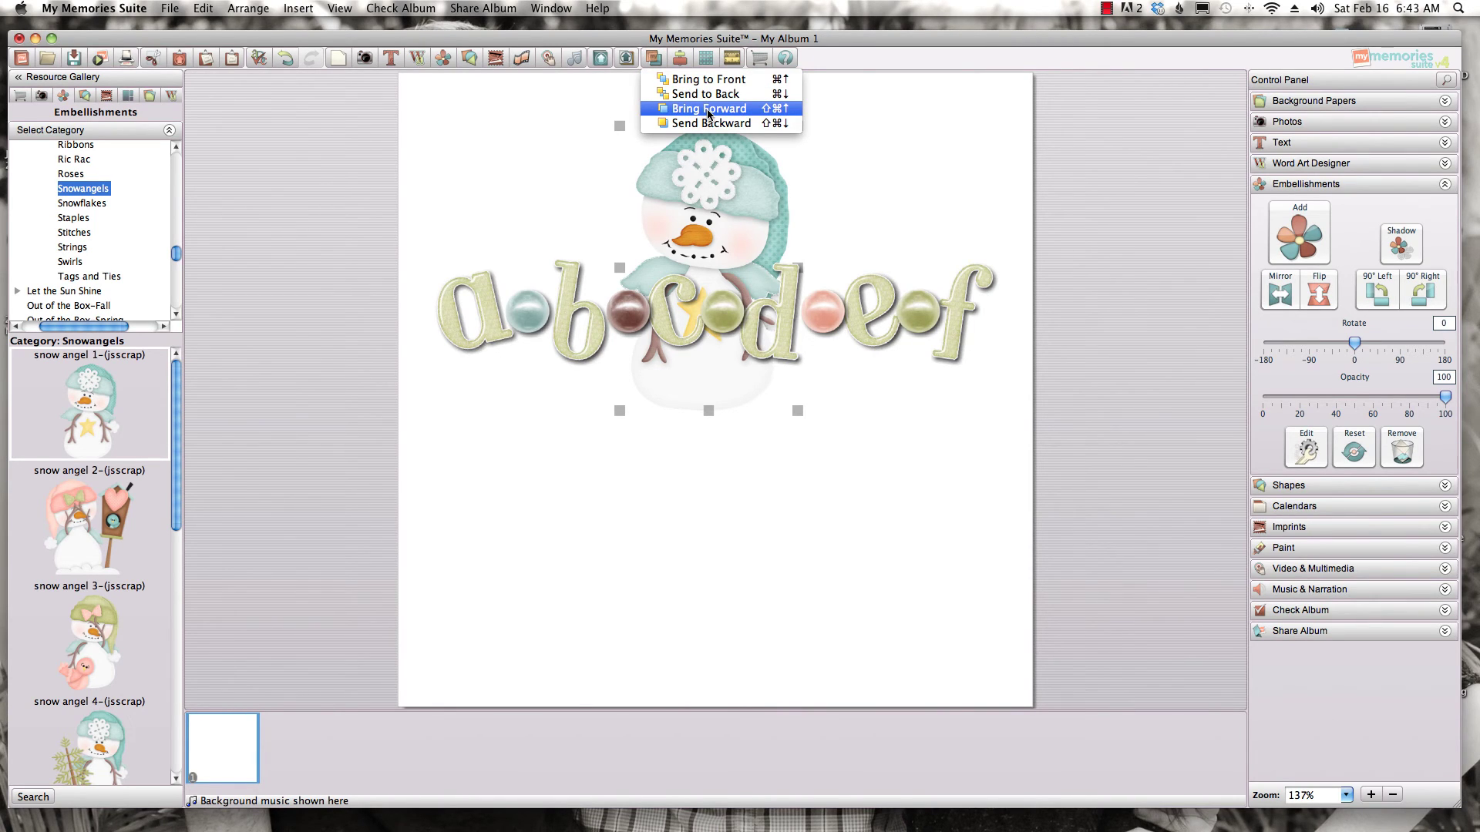
left_click(793, 114)
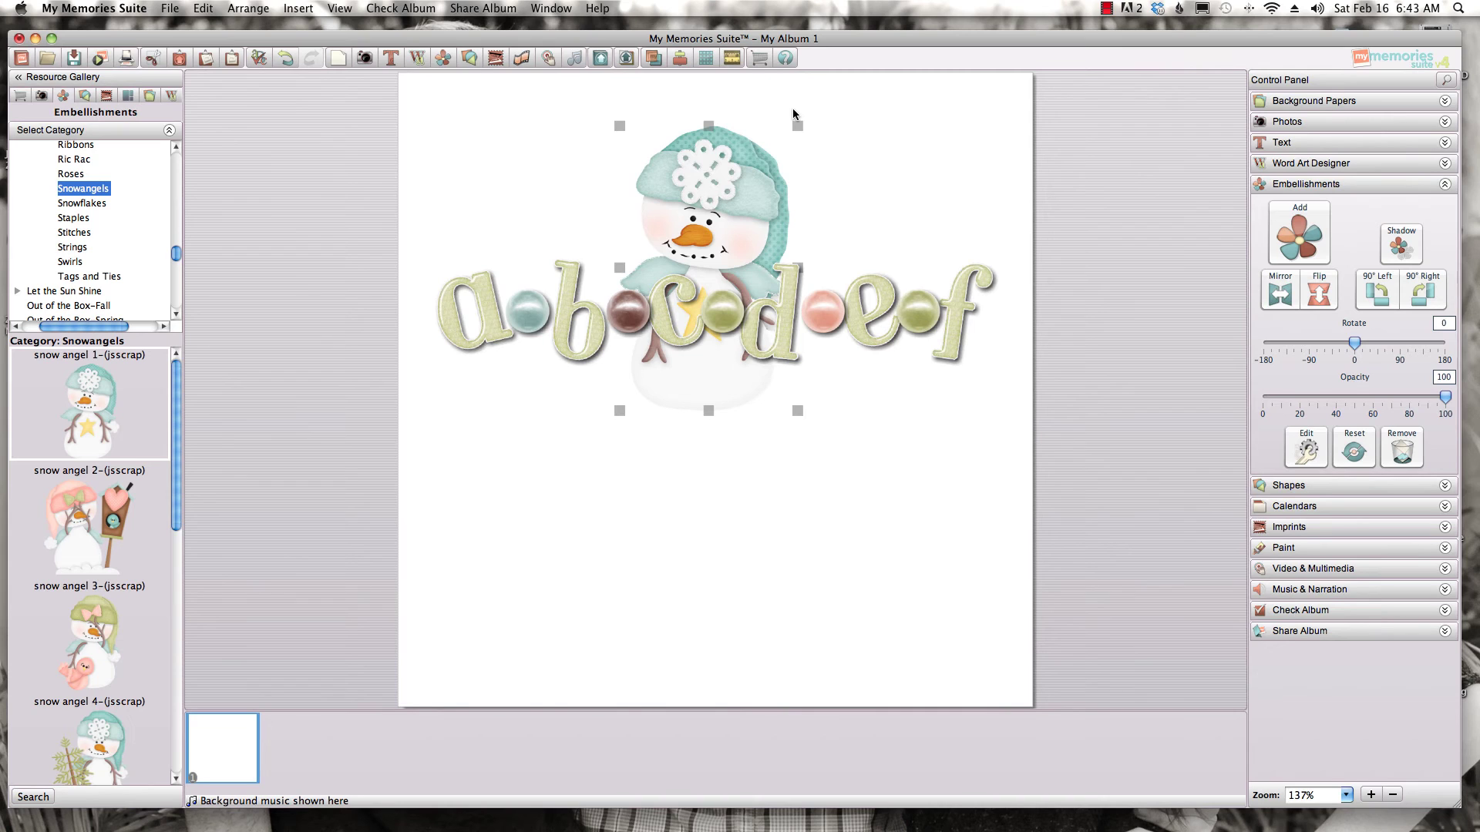
left_click(661, 158)
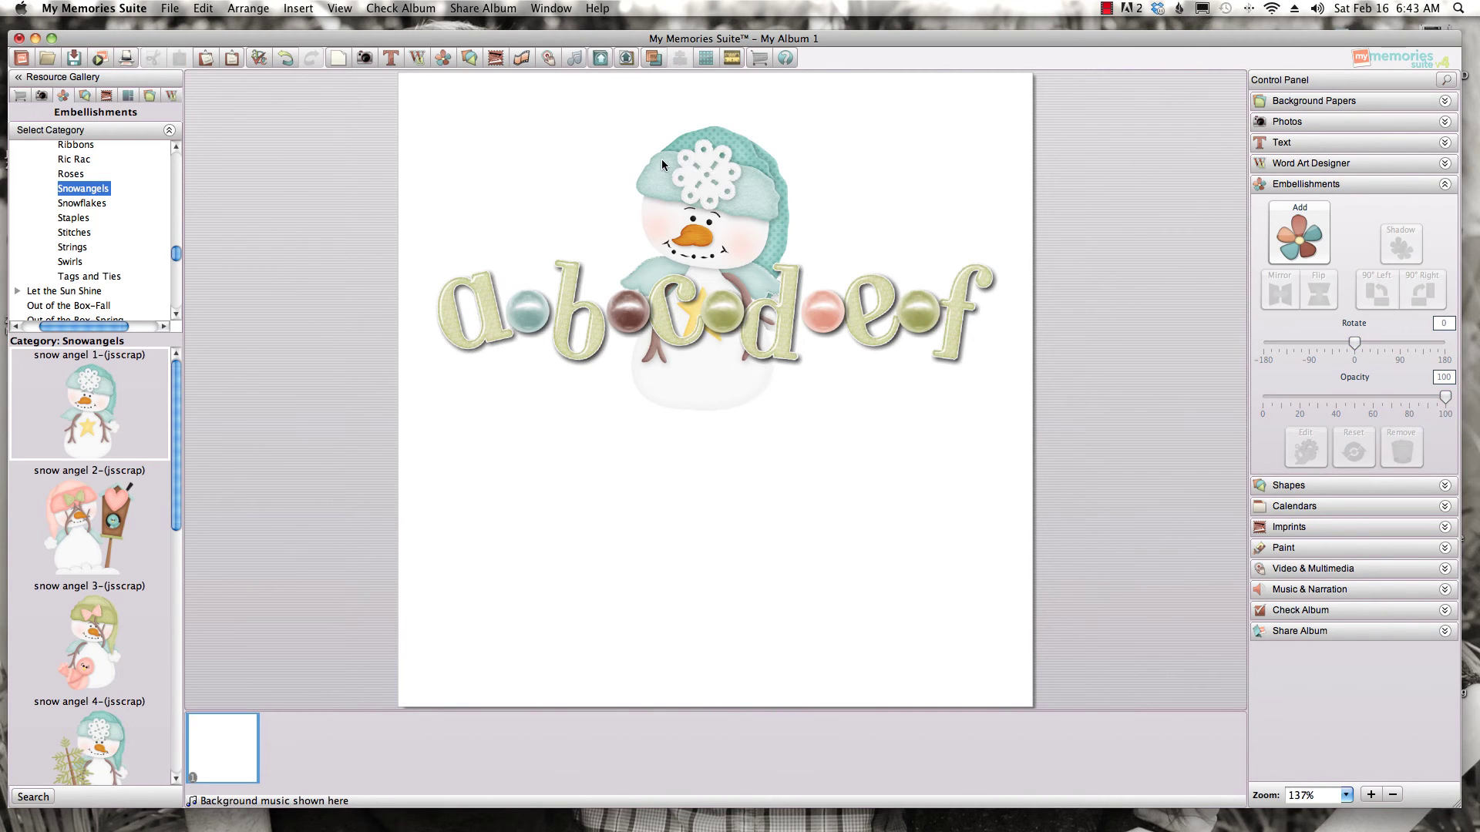
right_click(666, 164)
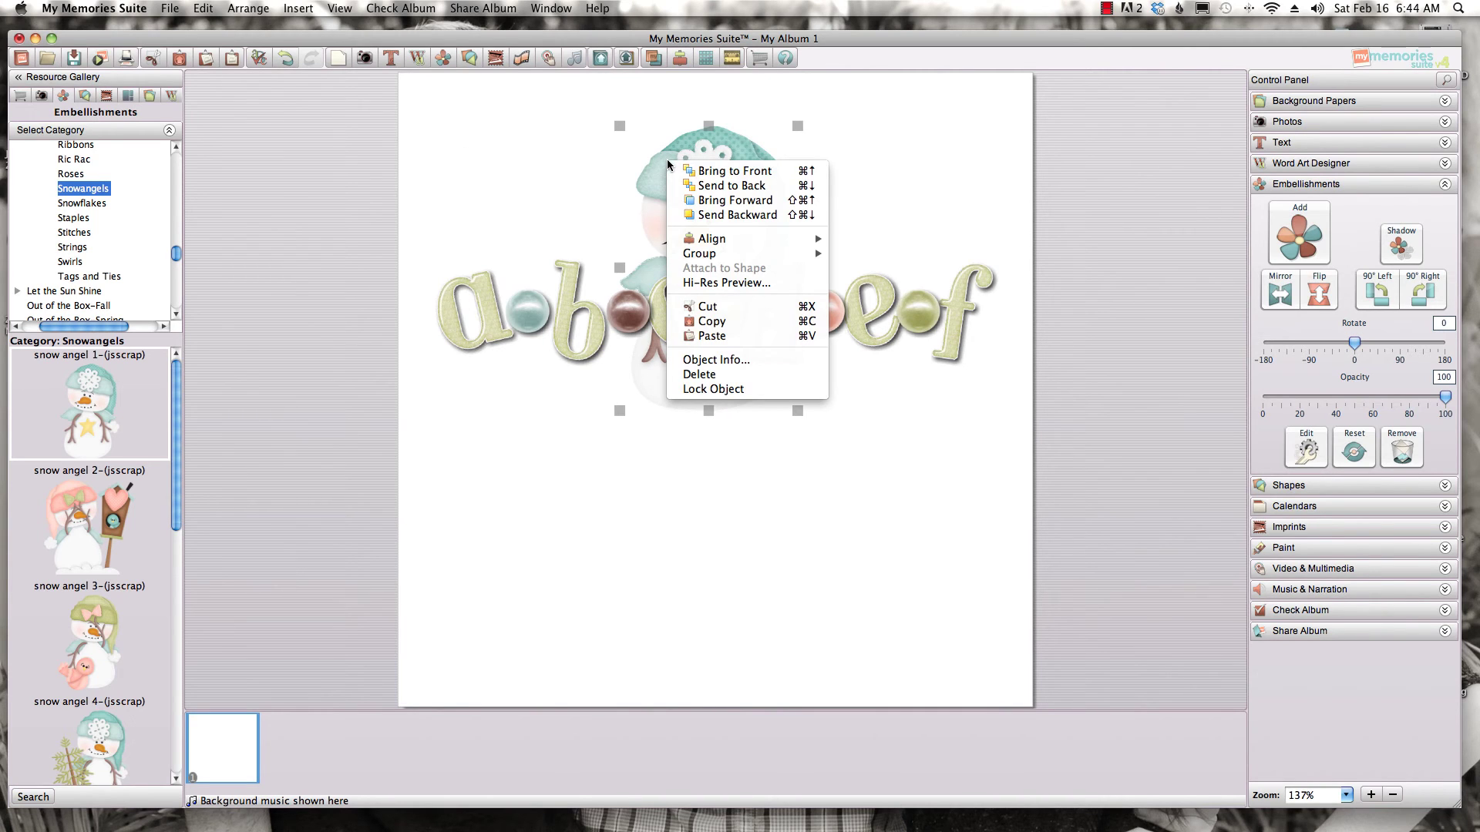
left_click(717, 171)
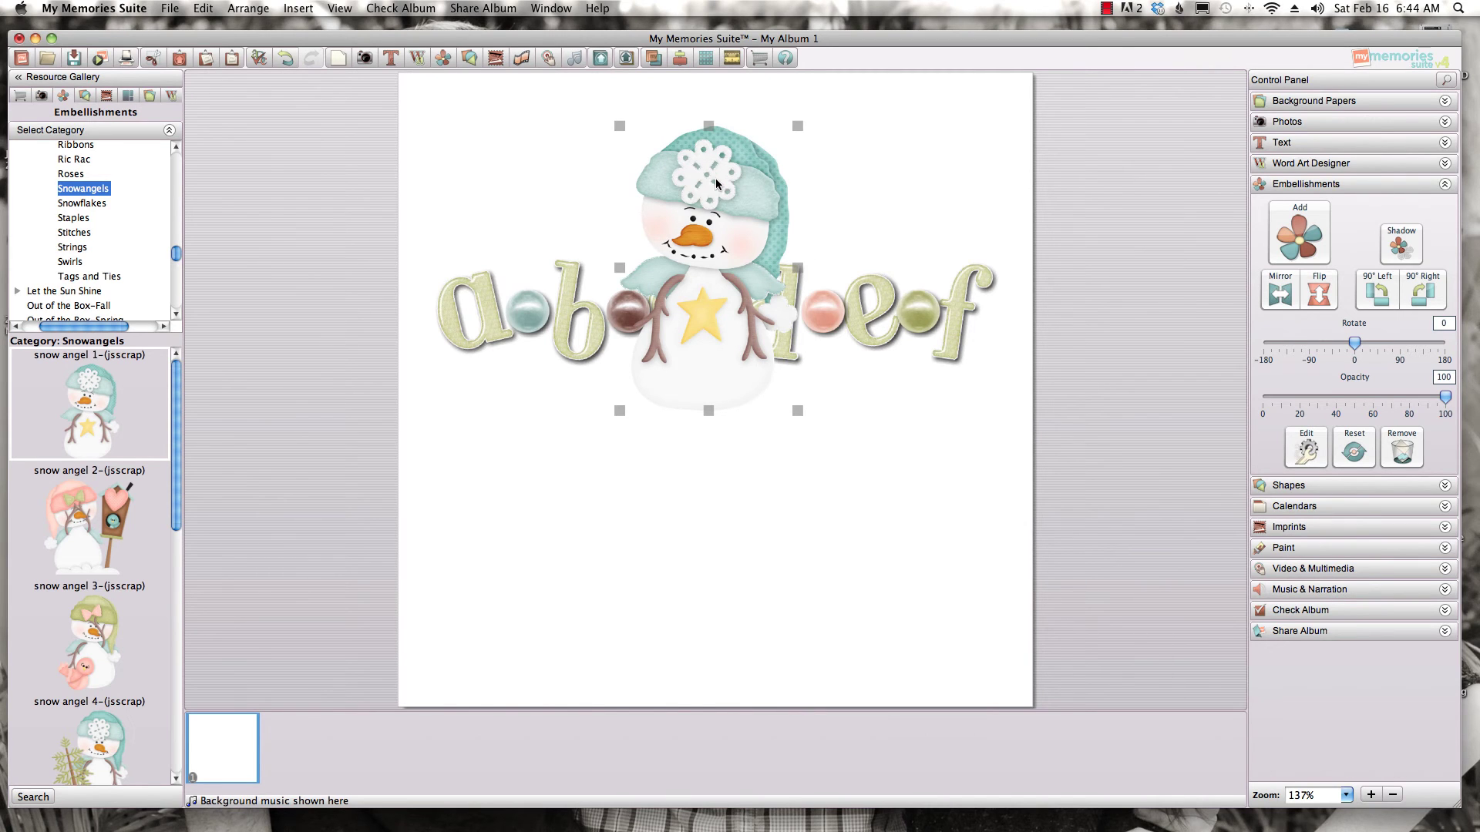
- Apply a drop shadow with 90% opacity and blur 3 to the snowman
left_click(1401, 245)
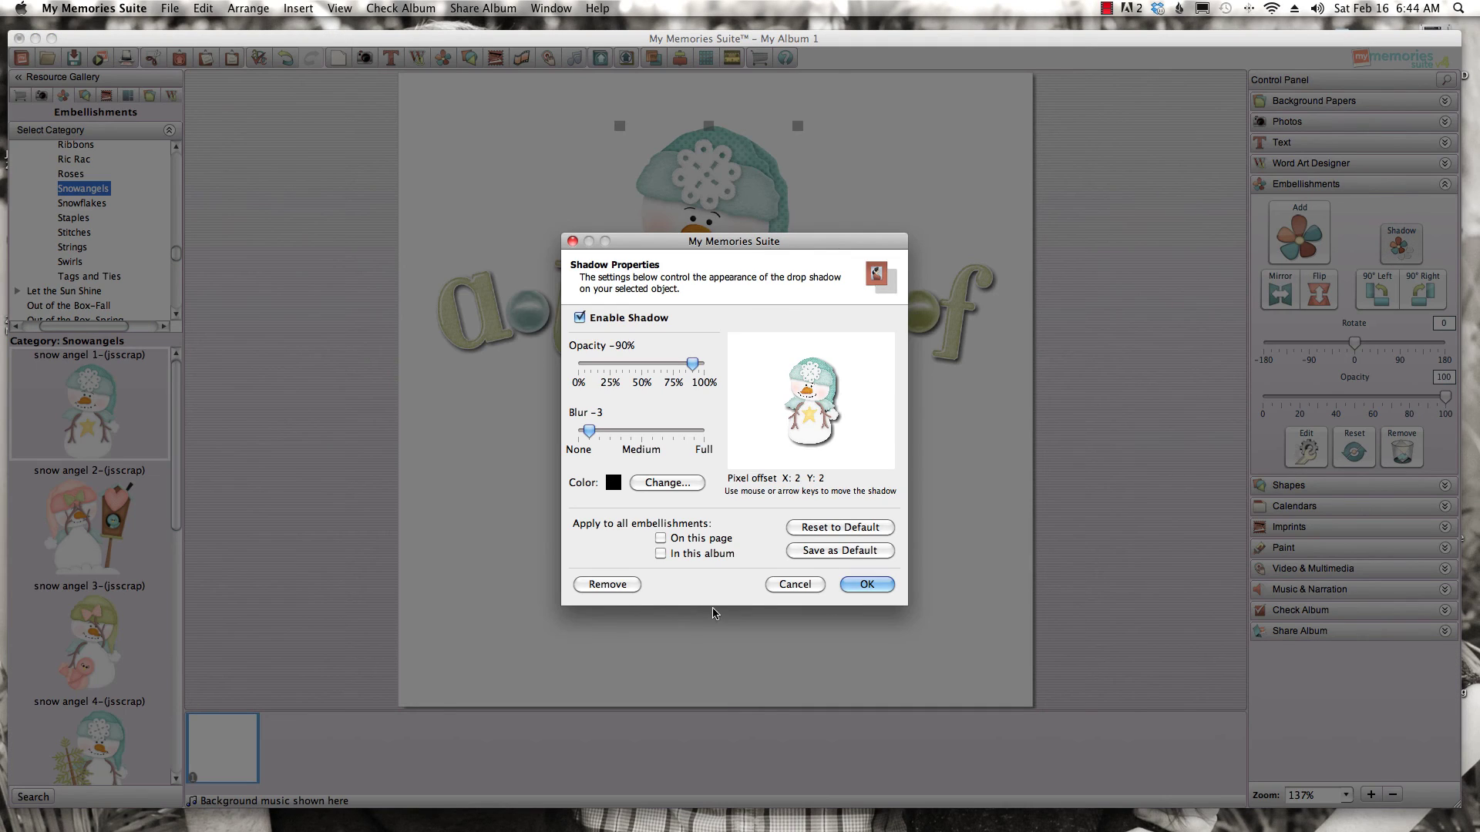
left_click(854, 584)
left_click(819, 612)
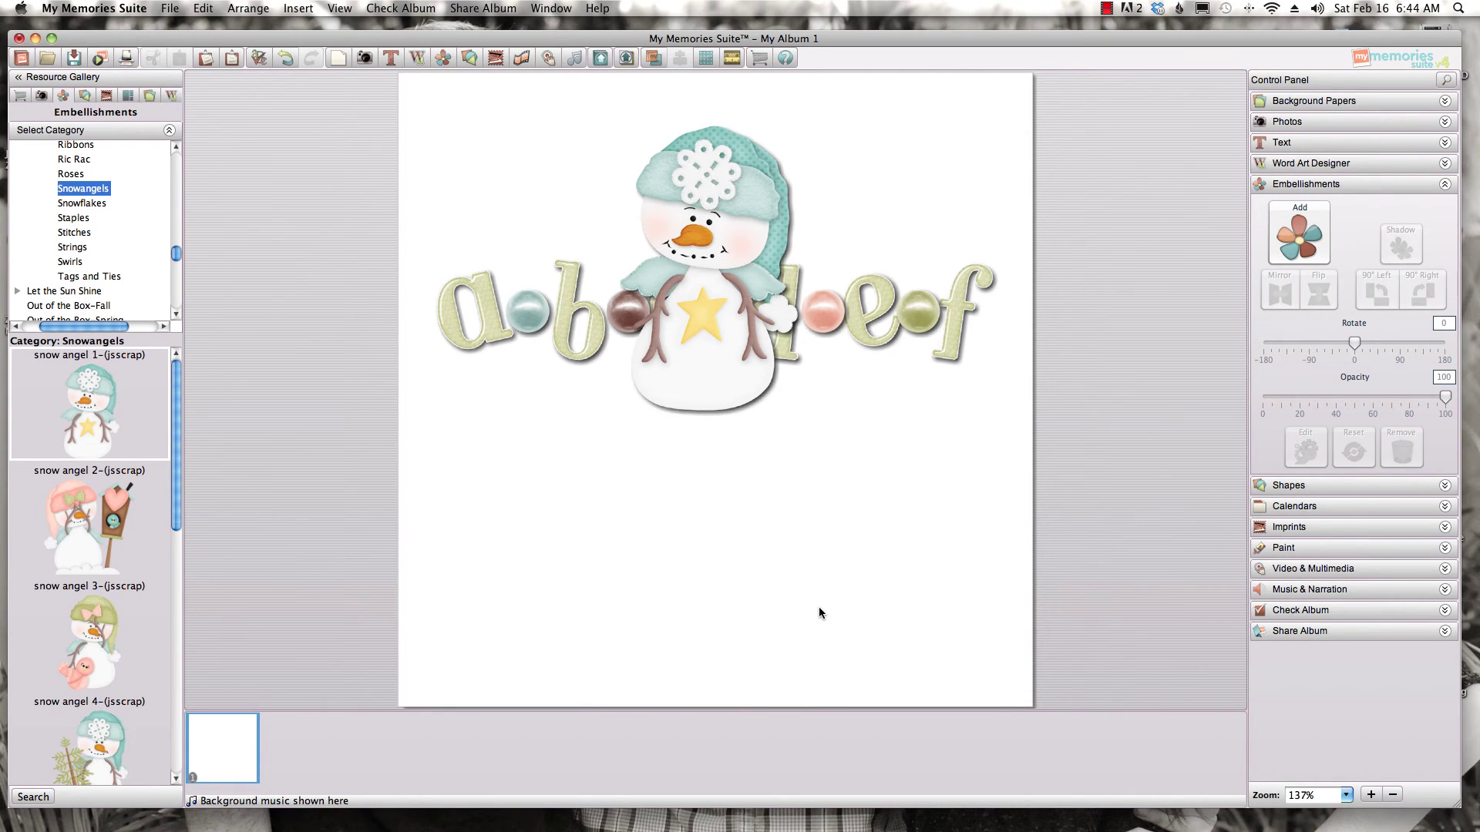
- Add the green flake 10 from the Snowflakes category and place it over the left edge of the snowman's hat
left_click(74, 218)
left_click(74, 232)
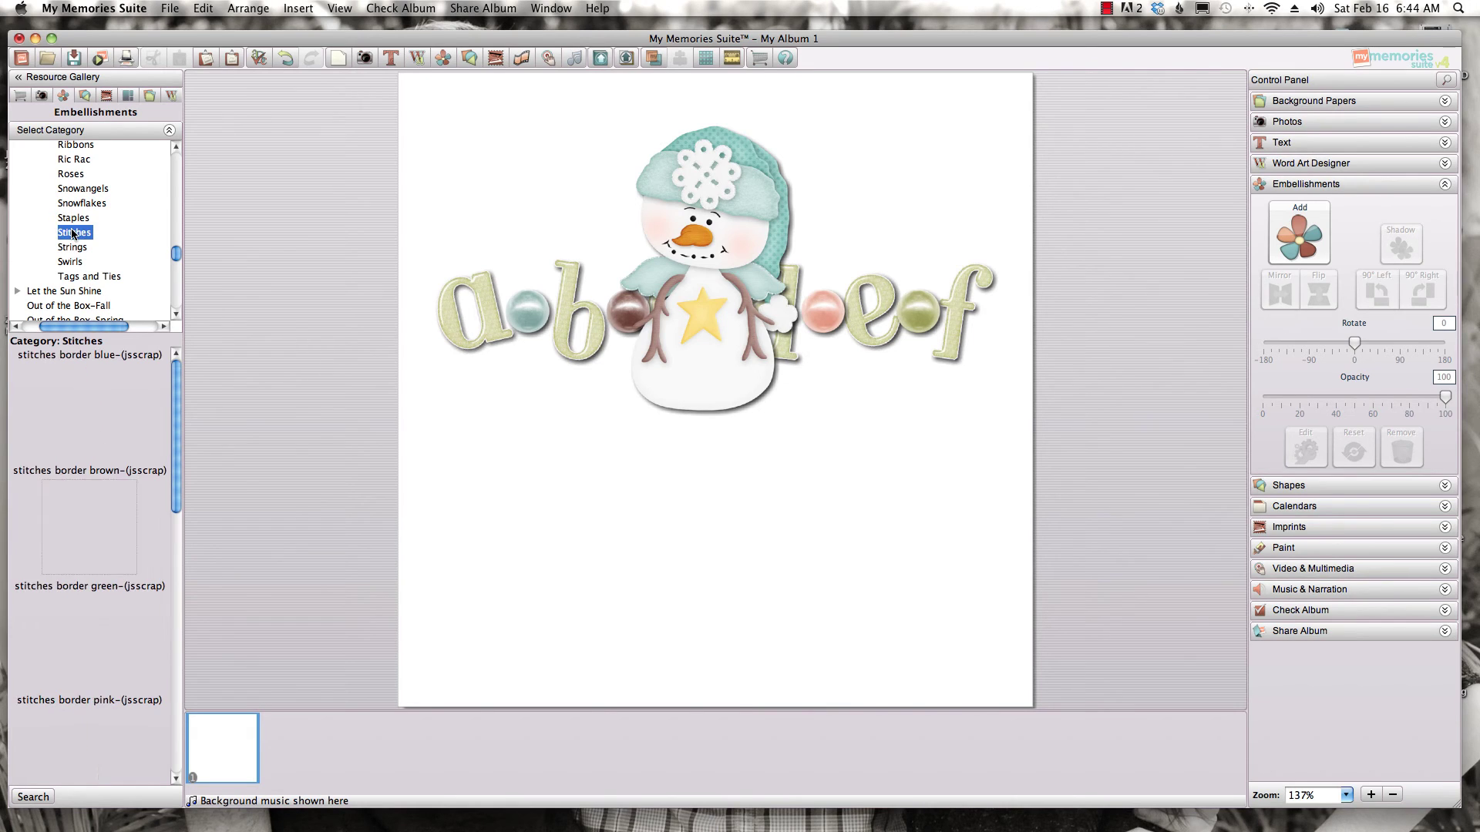
left_click(74, 203)
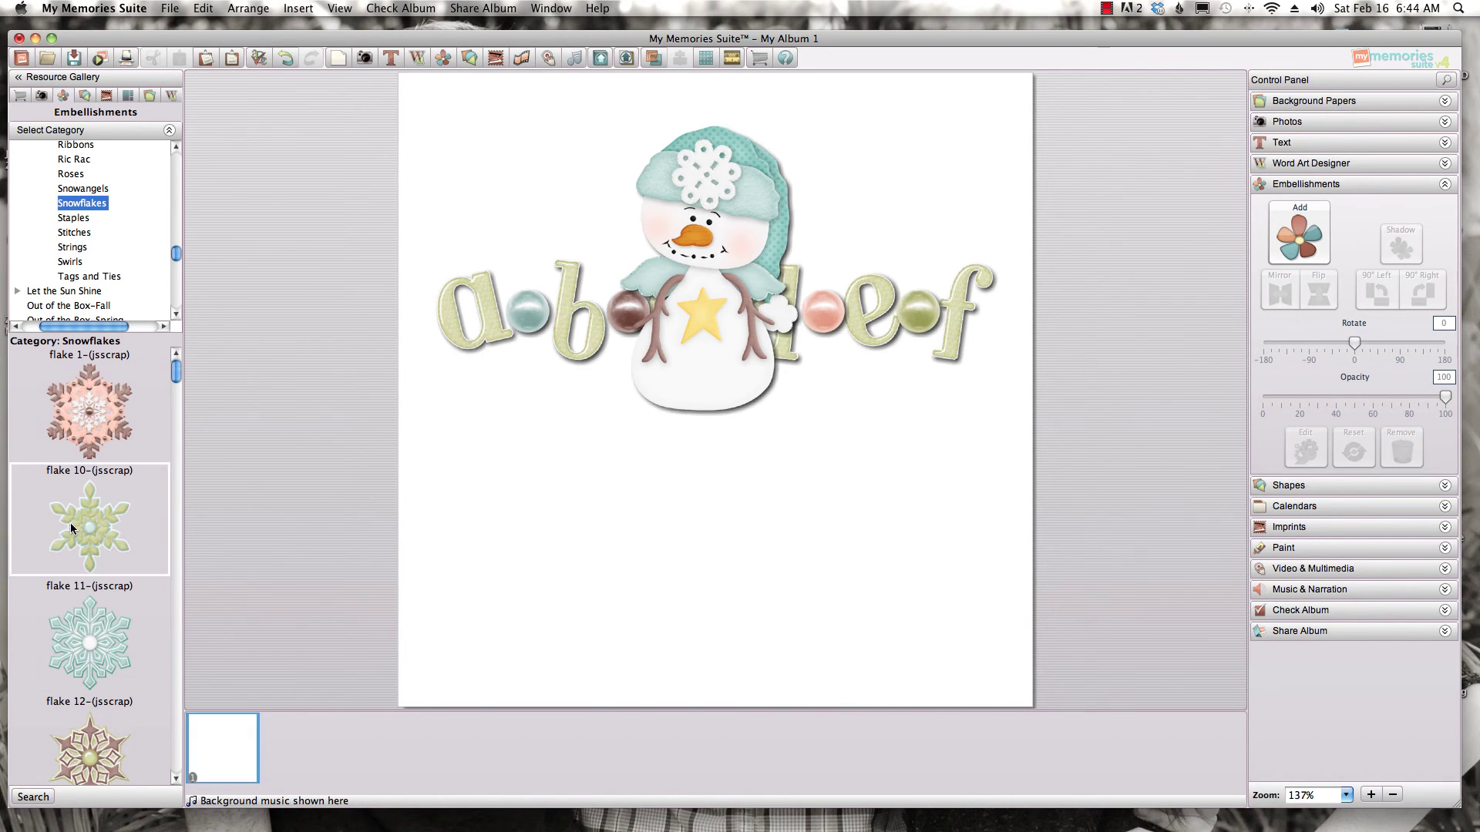
left_click_drag(71, 523, 641, 414)
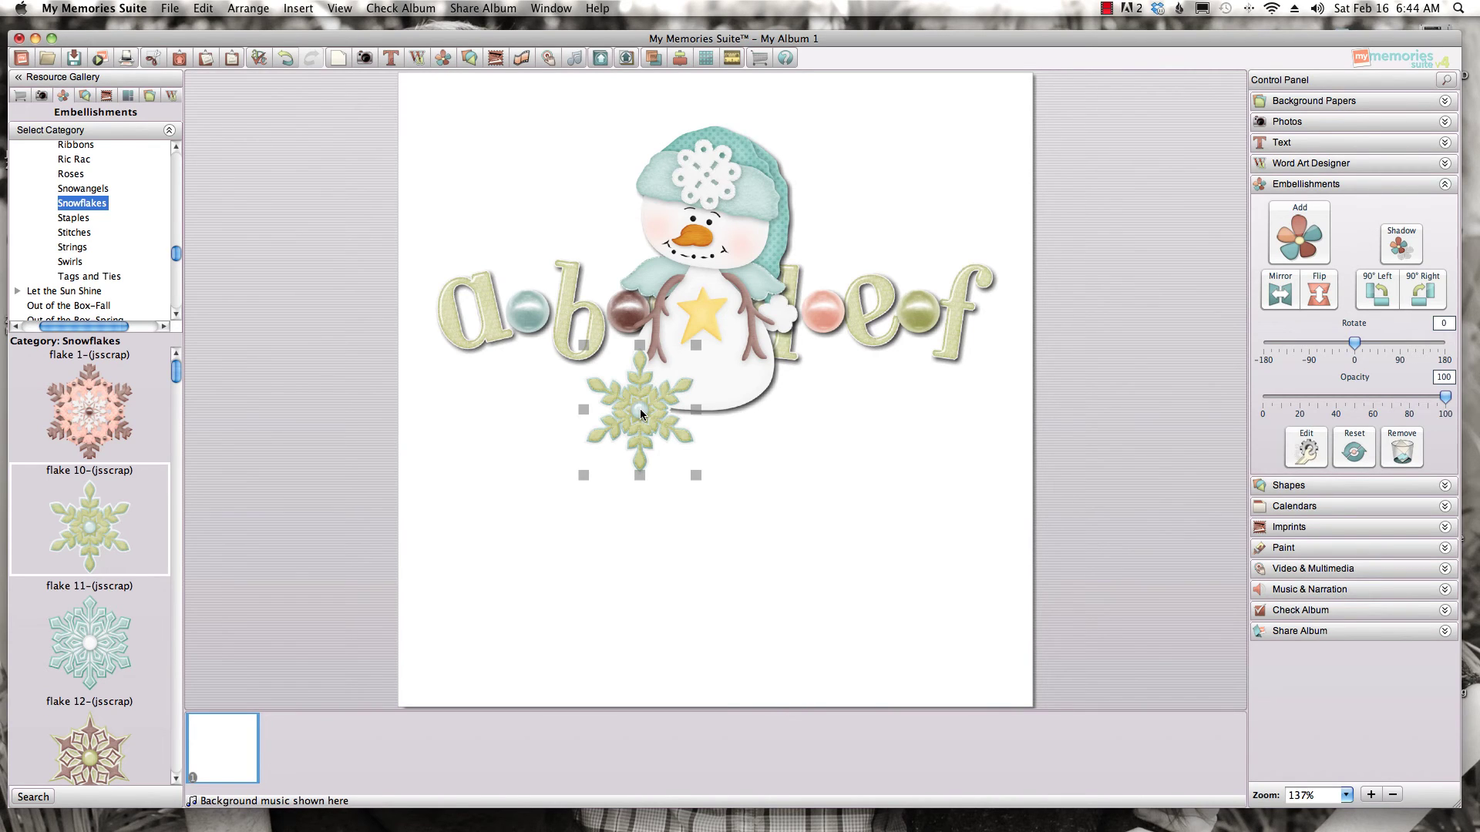
left_click_drag(640, 409, 629, 169)
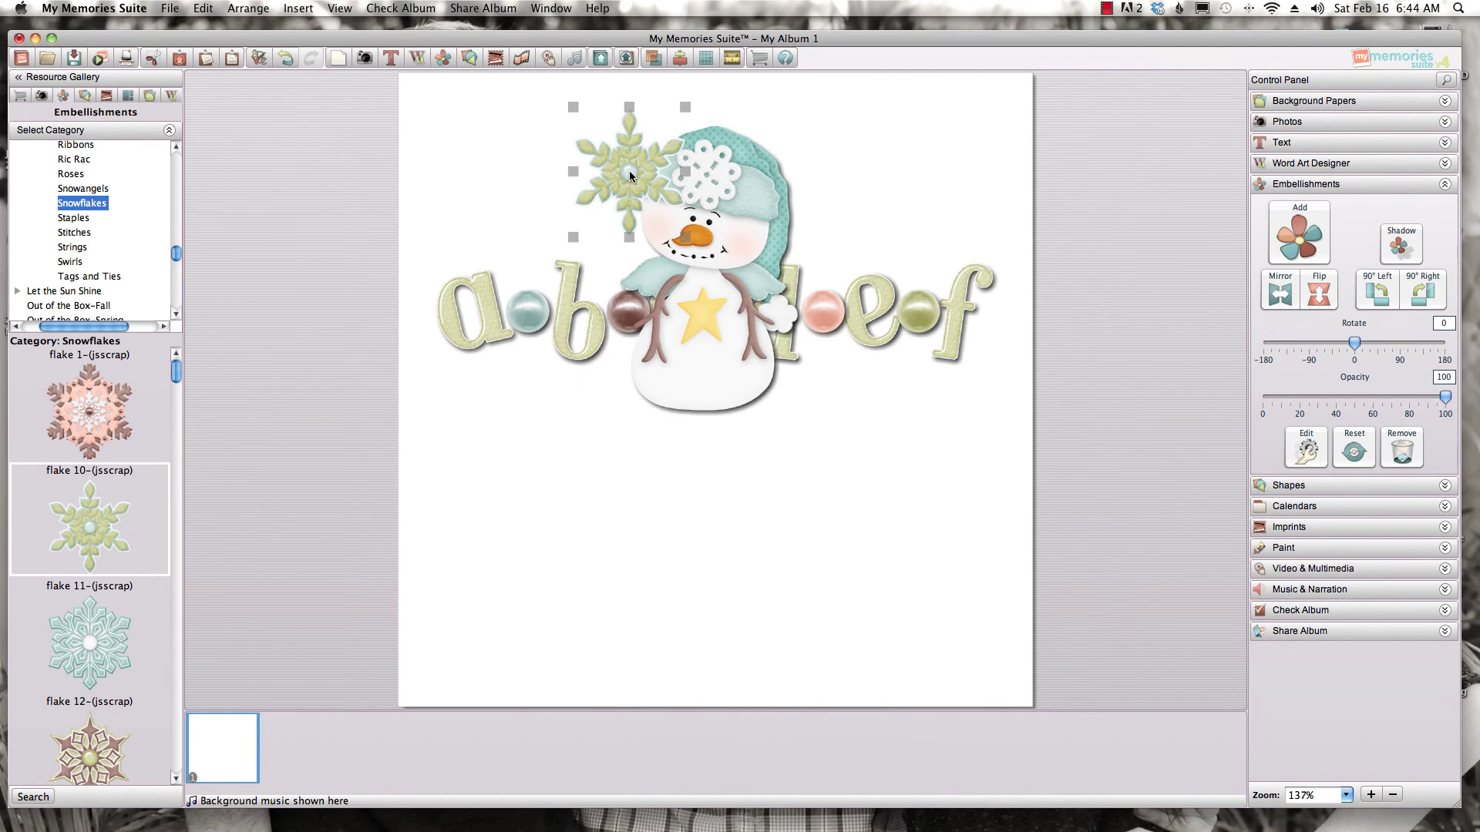
- Send the green snowflake to the back, rotate it to -17 degrees and let it peek out behind the hat's left edge
right_click(629, 174)
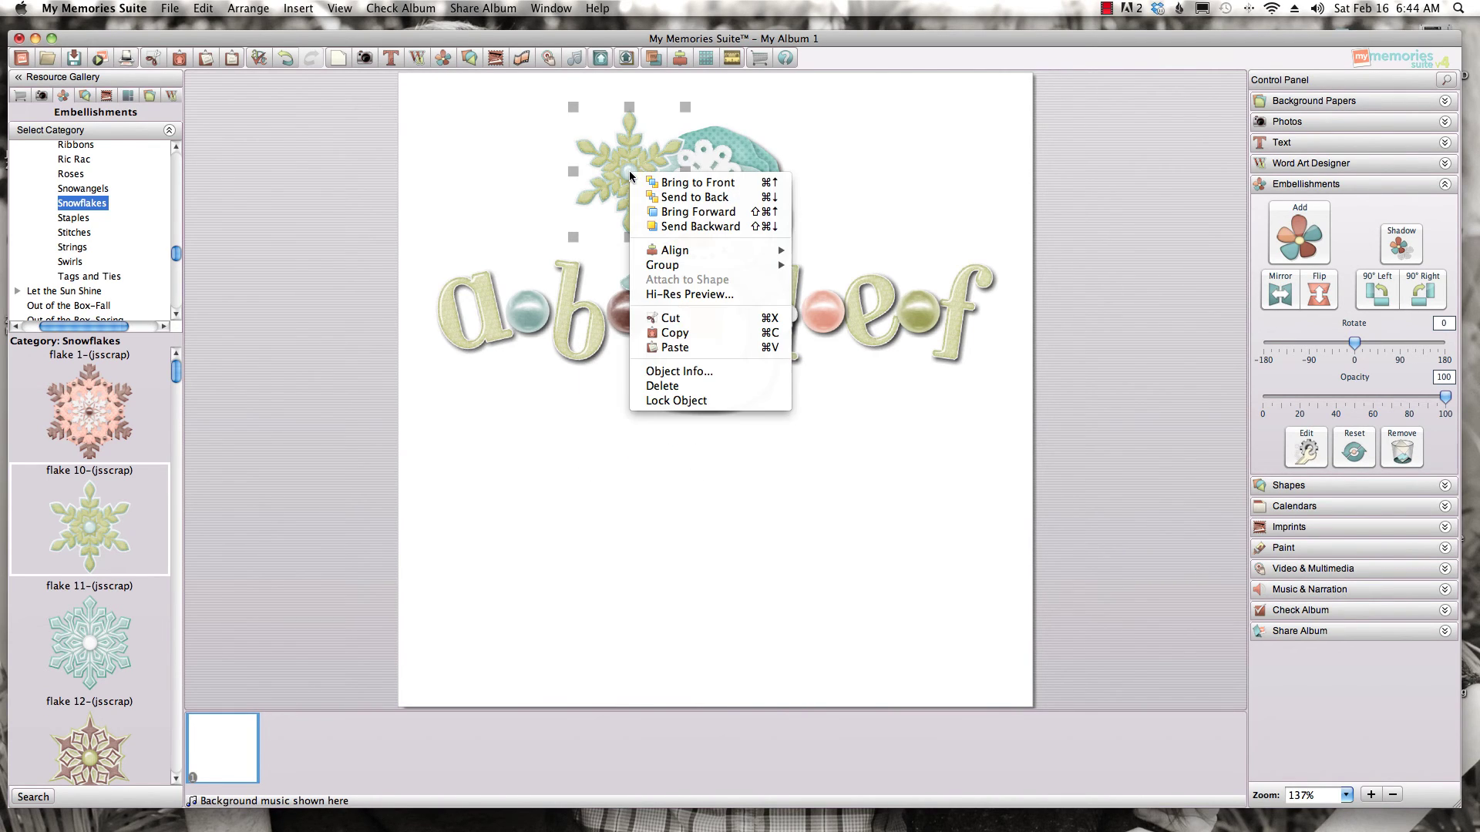
left_click(664, 196)
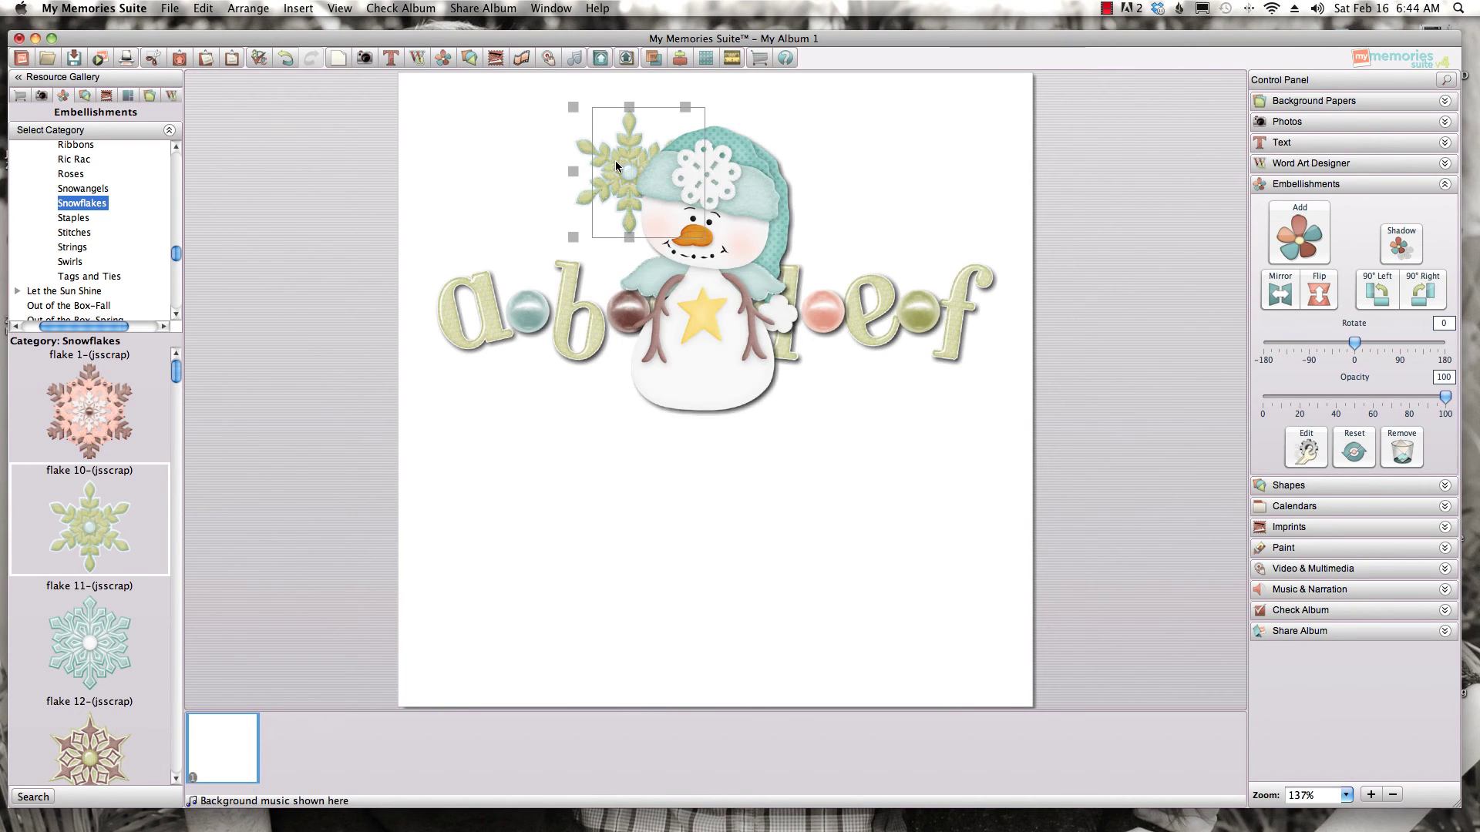
left_click_drag(615, 165, 627, 160)
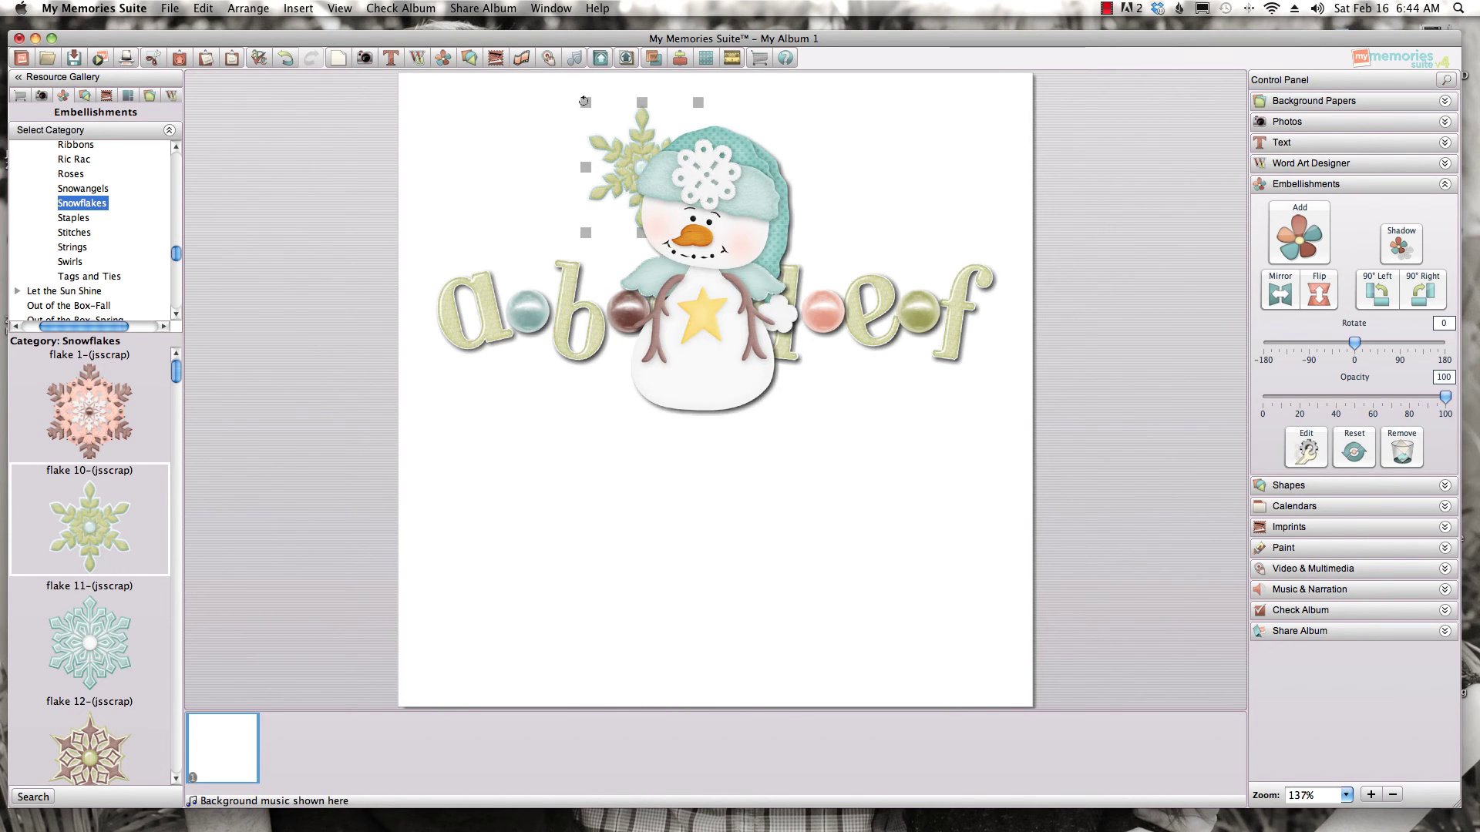
left_click_drag(585, 101, 568, 121)
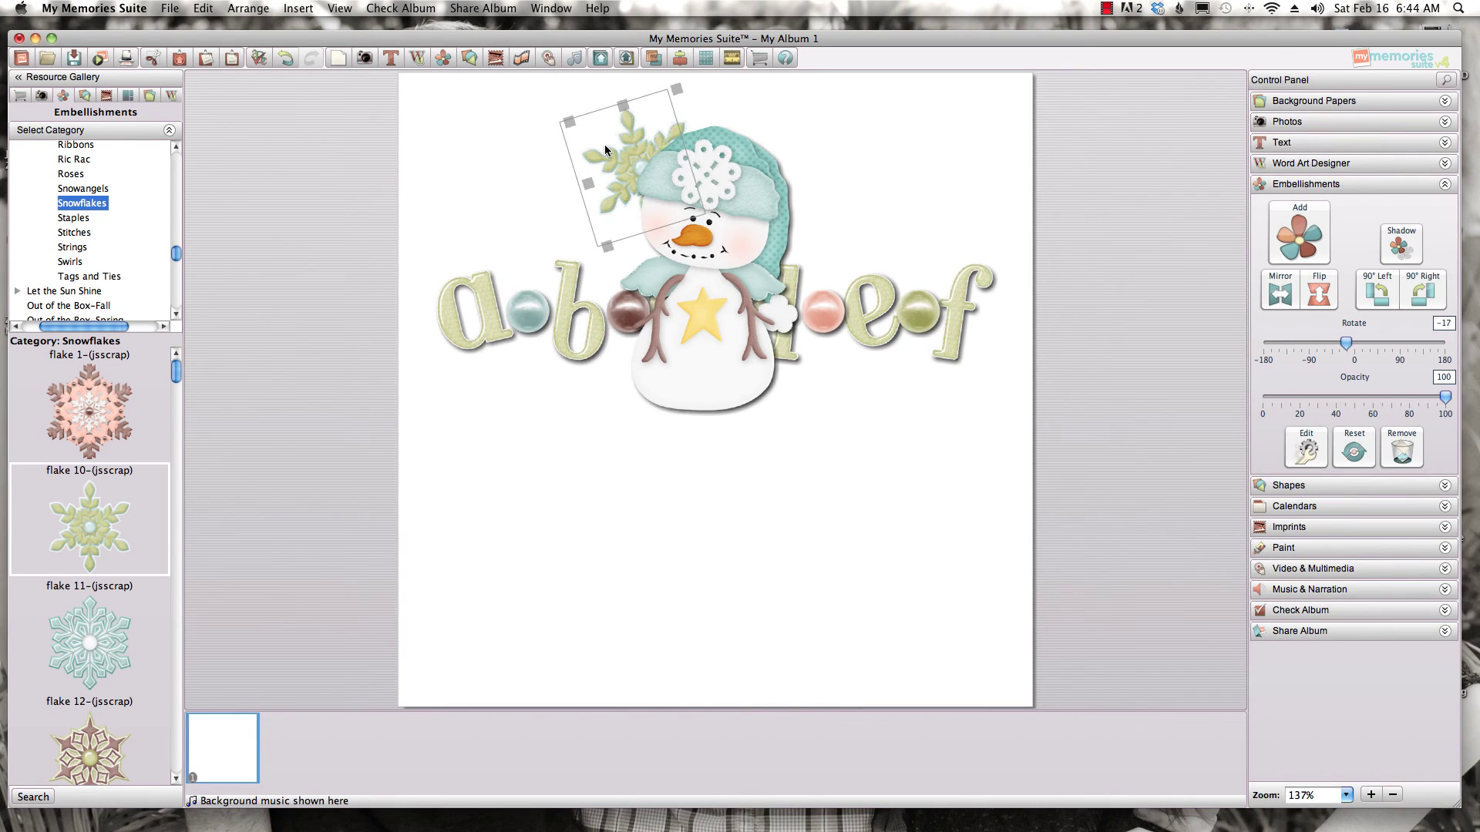
left_click(535, 641)
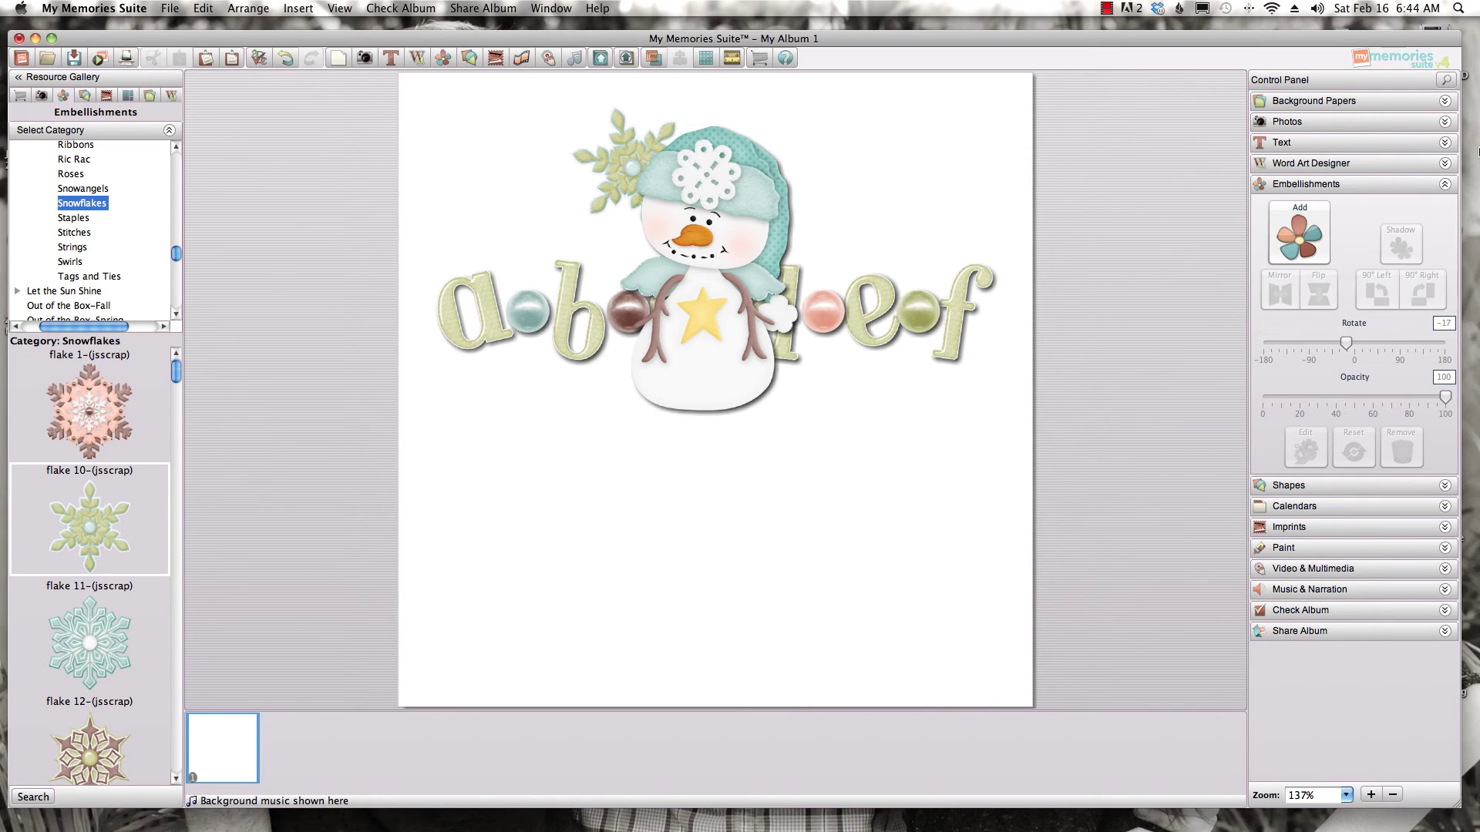
- Add an empty photo box and move it to the lower left area of the page, below the letters
left_click(1335, 124)
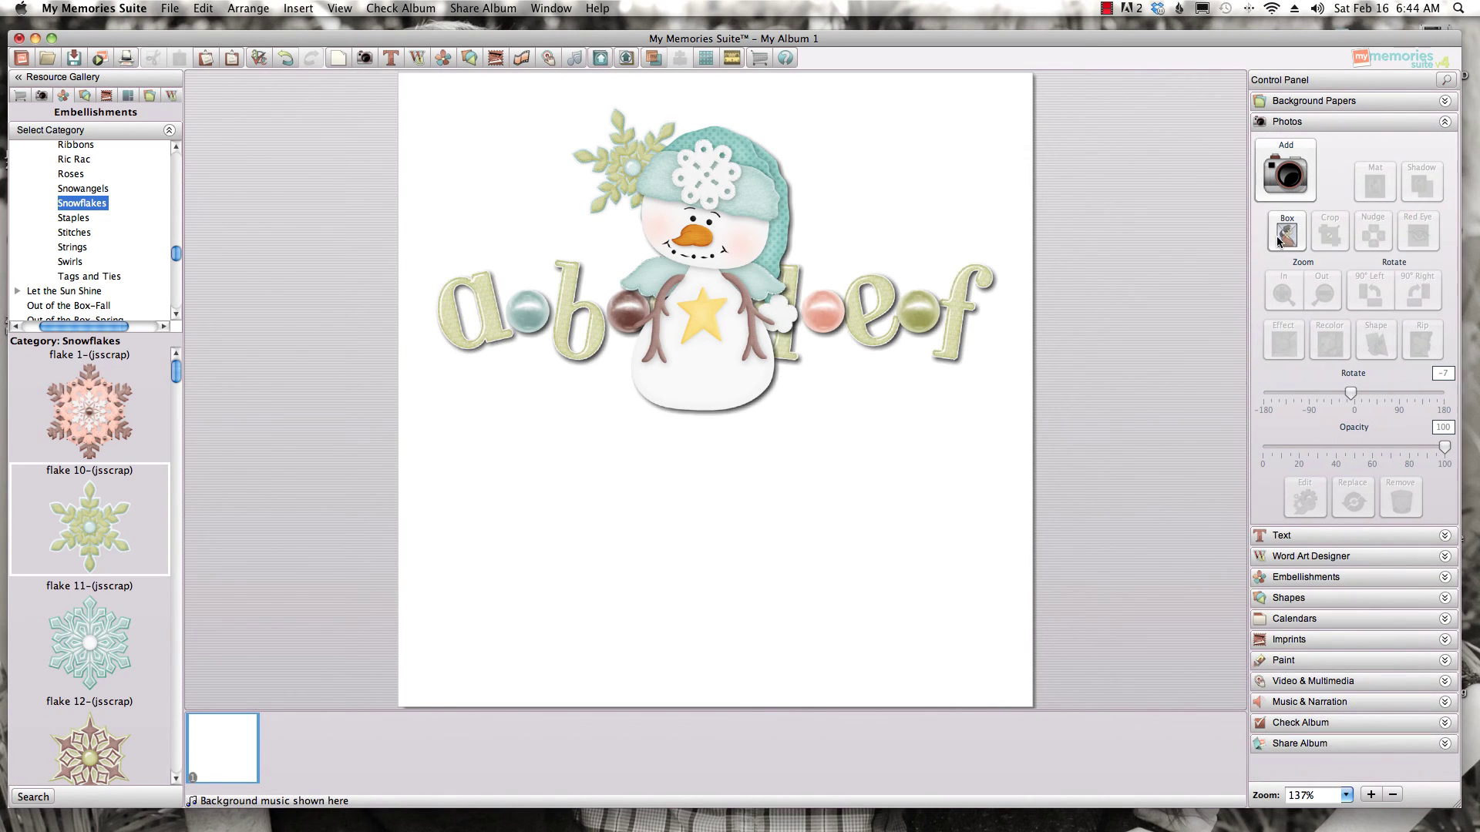
left_click(1286, 231)
left_click_drag(686, 421, 545, 588)
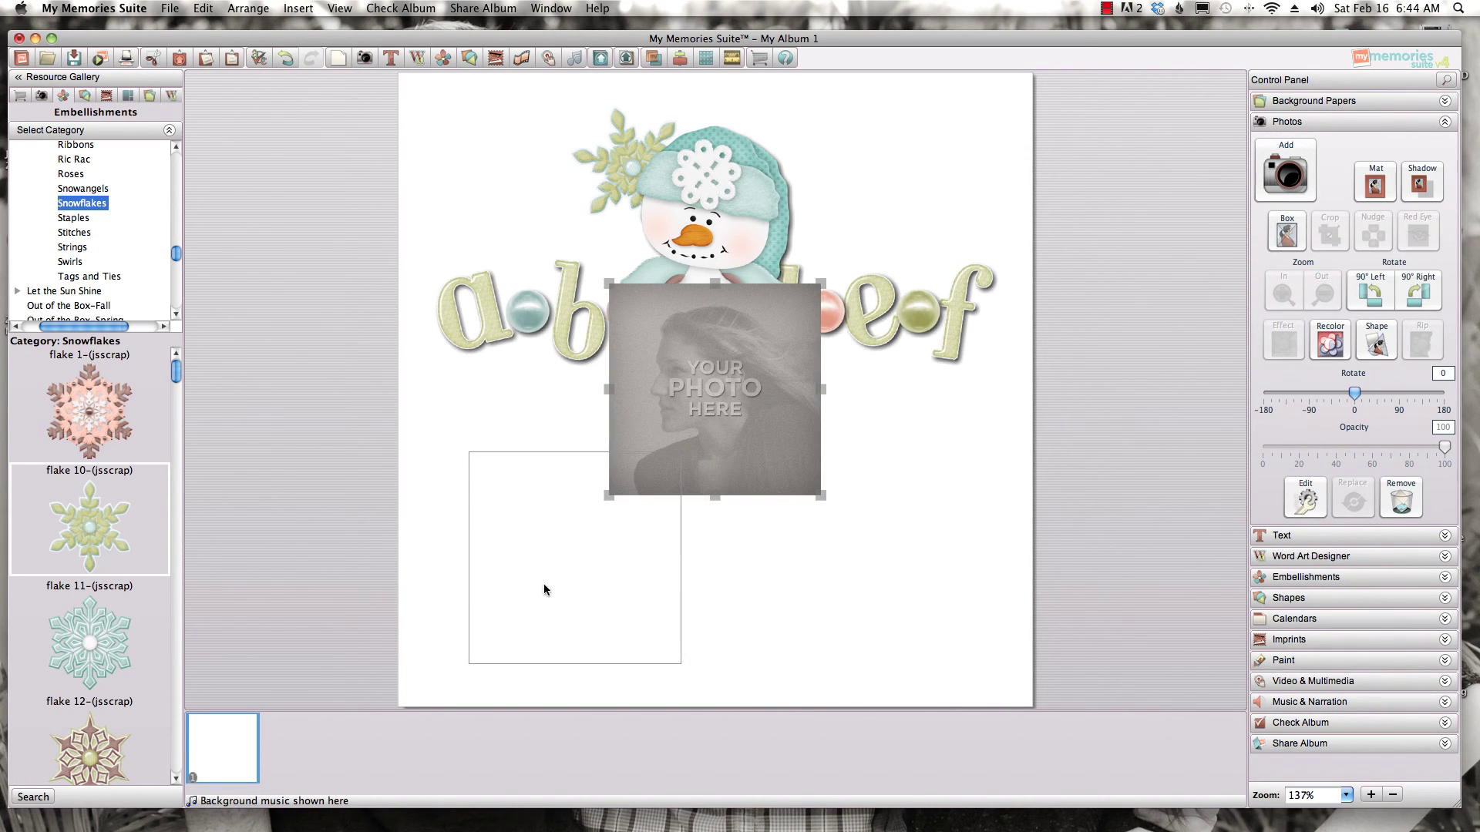
- Shrink the photo box, copy it four times and spread the five boxes in a staggered row across the lower page
left_click_drag(679, 453, 570, 538)
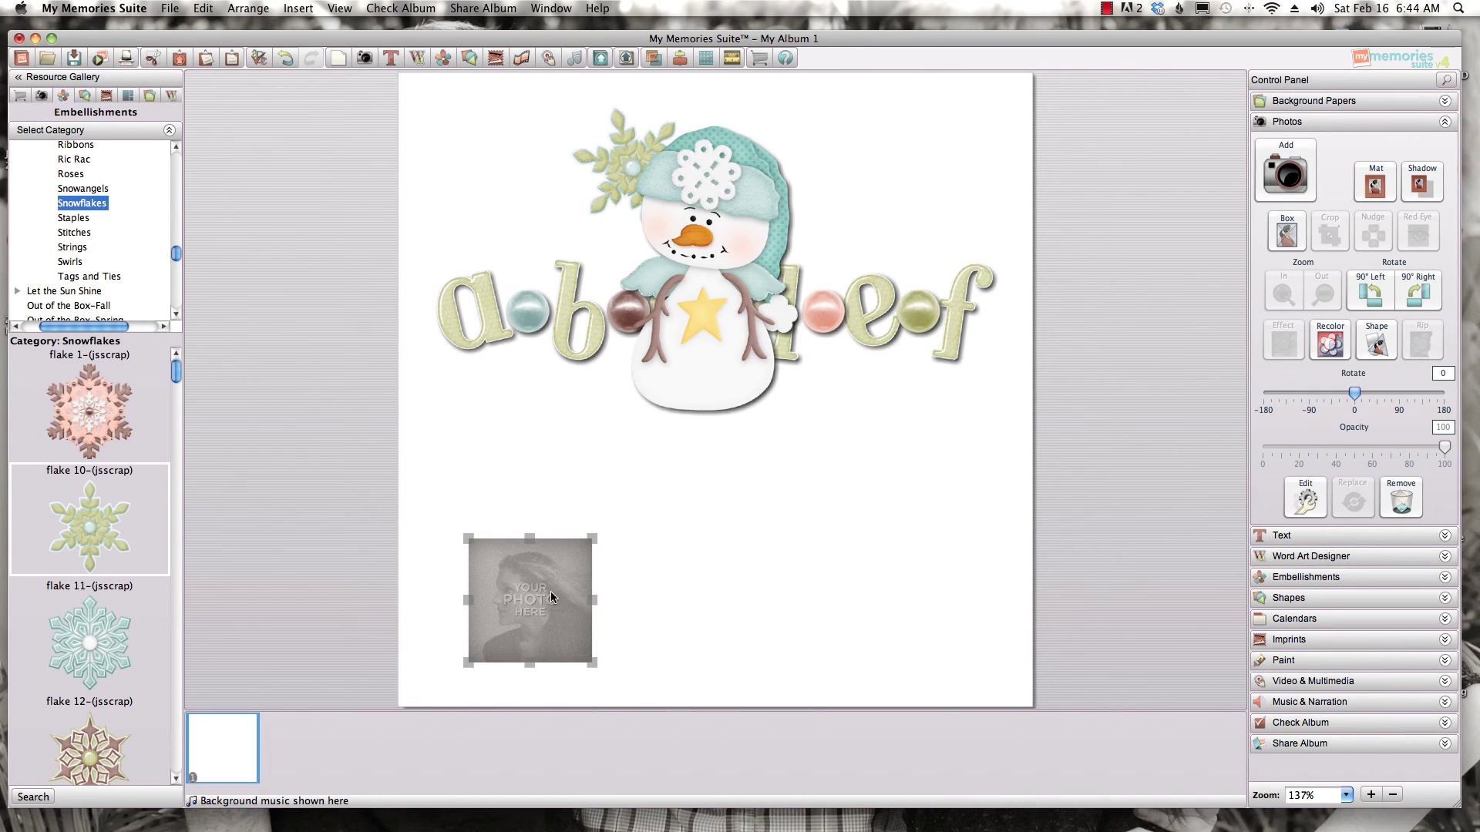
left_click_drag(553, 598, 526, 540)
left_click(179, 58)
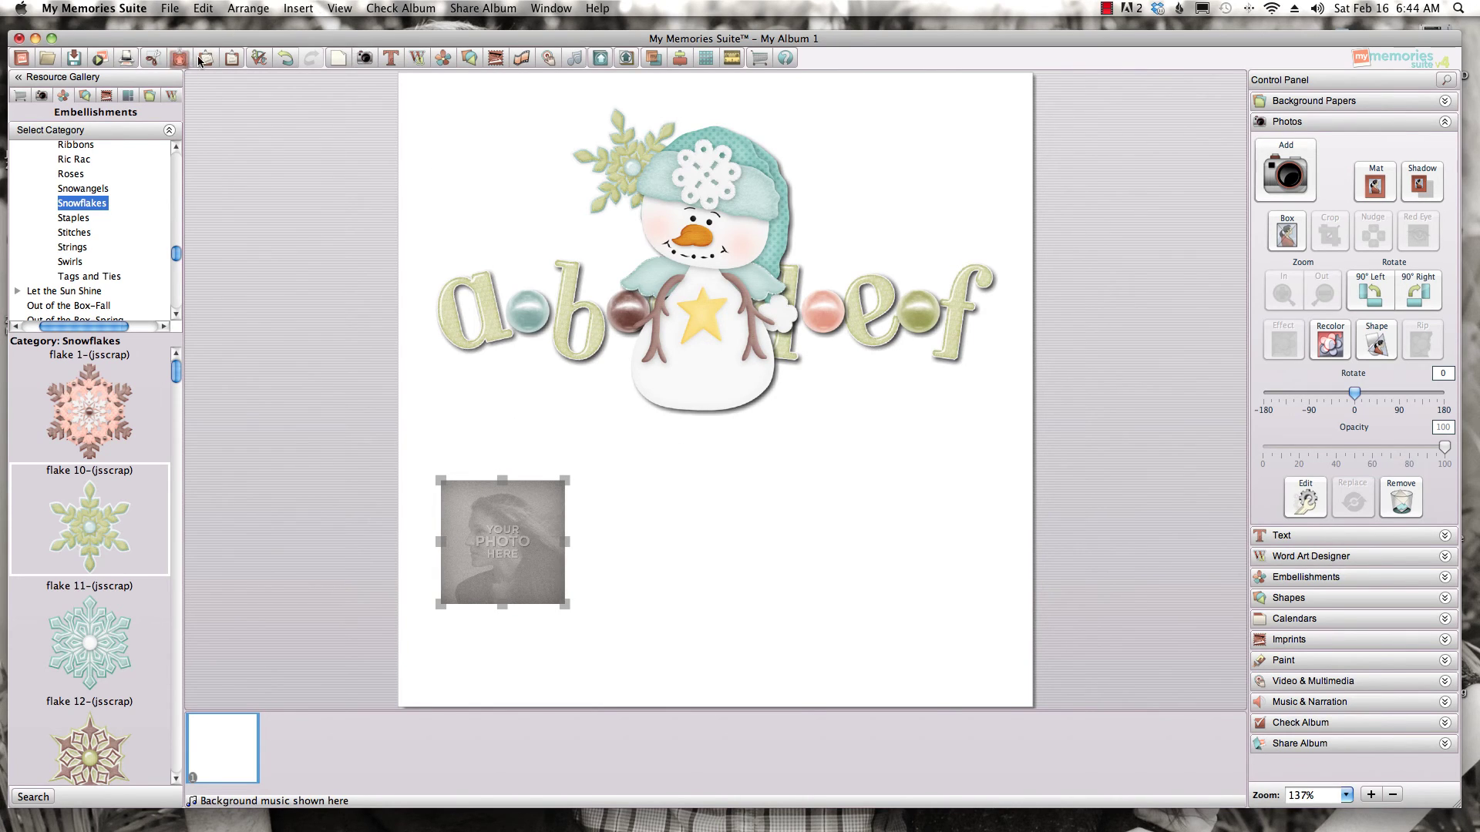
left_click(206, 59)
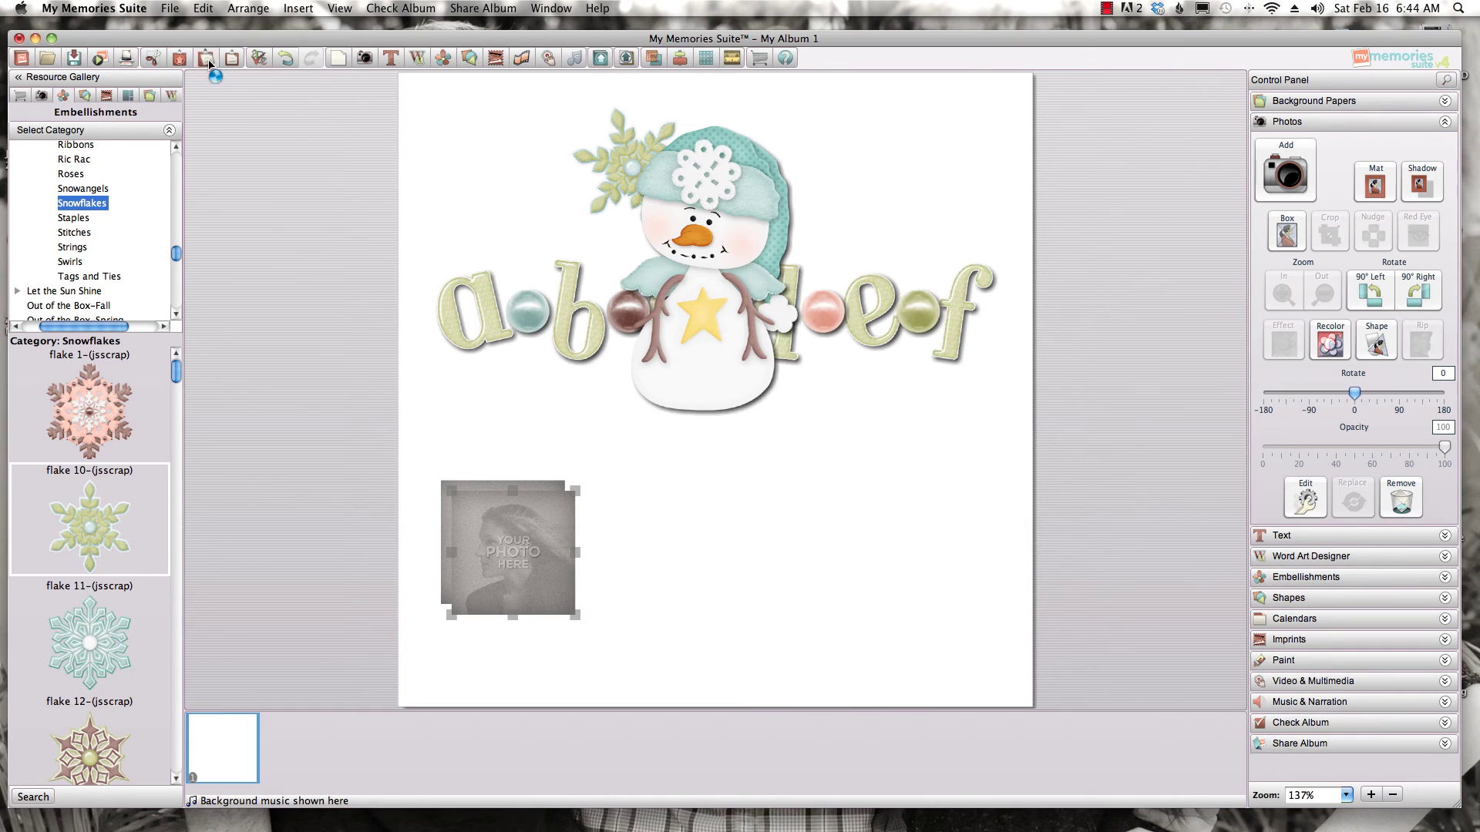
left_click_drag(516, 588, 791, 528)
left_click_drag(555, 568, 681, 538)
left_click_drag(544, 574, 962, 570)
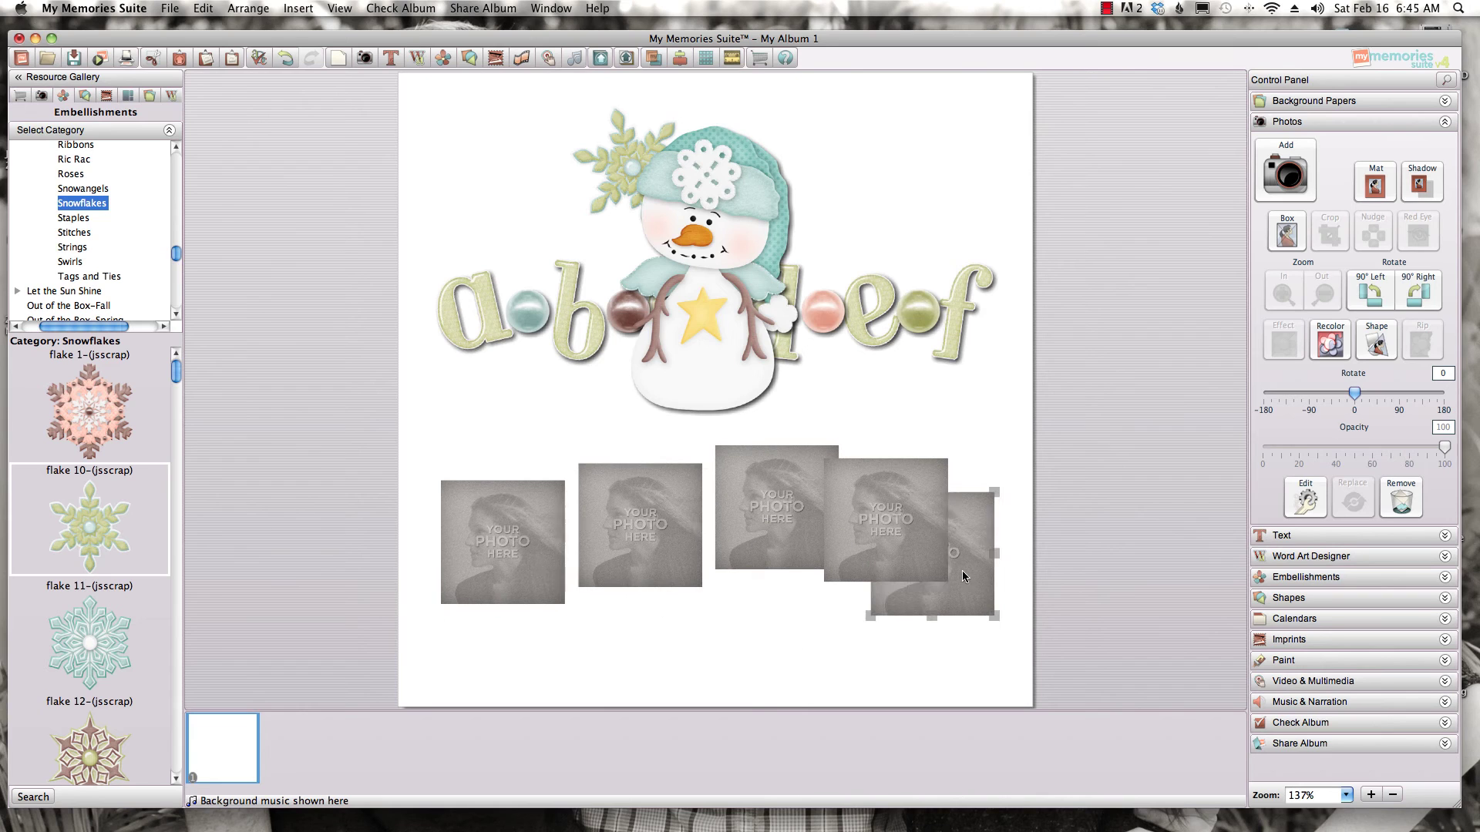
- Select all five photo boxes and align them to the bottom
left_click_drag(421, 450, 1005, 630)
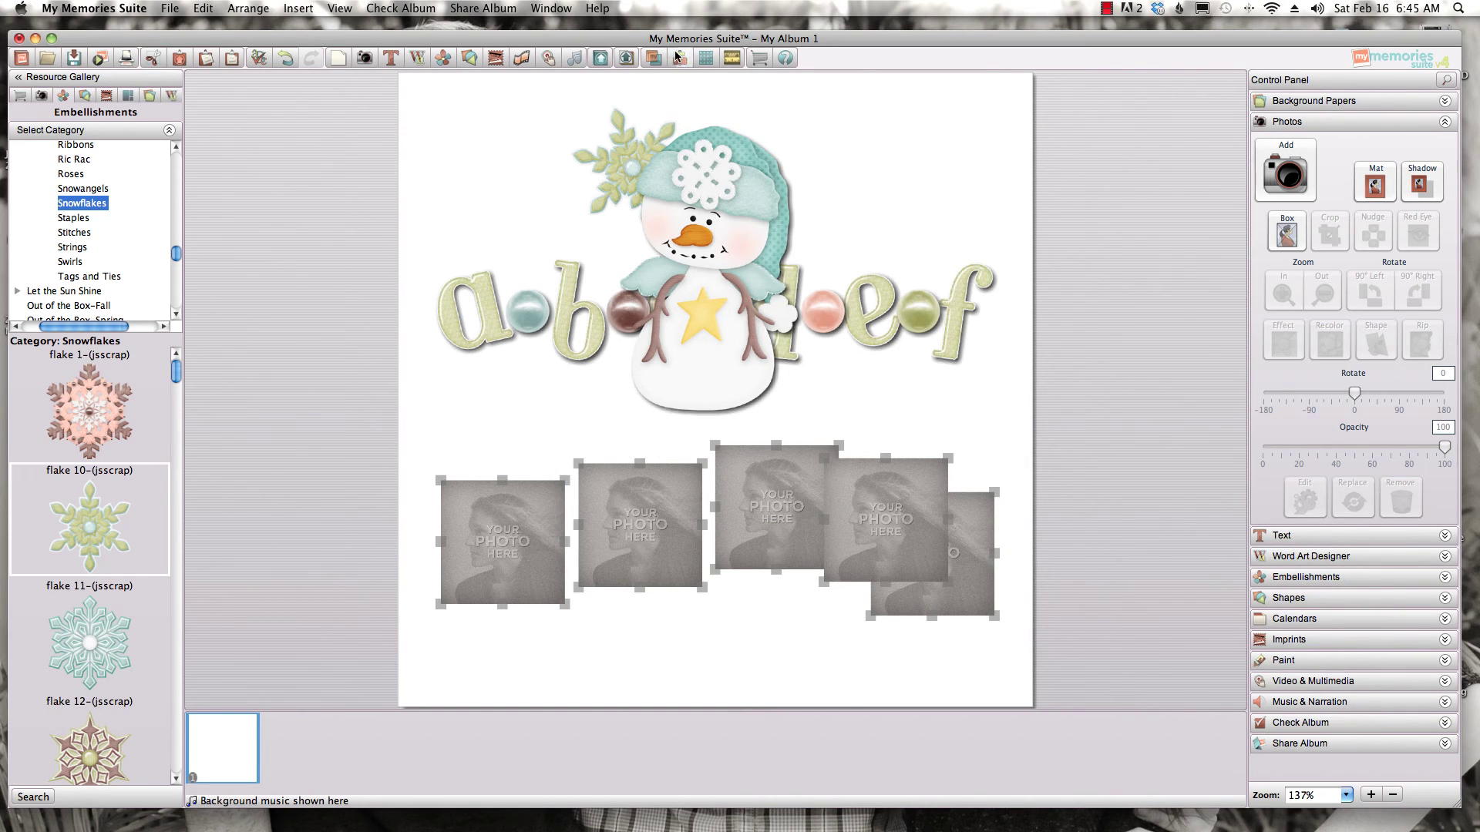
right_click(656, 494)
mouse_move(683, 585)
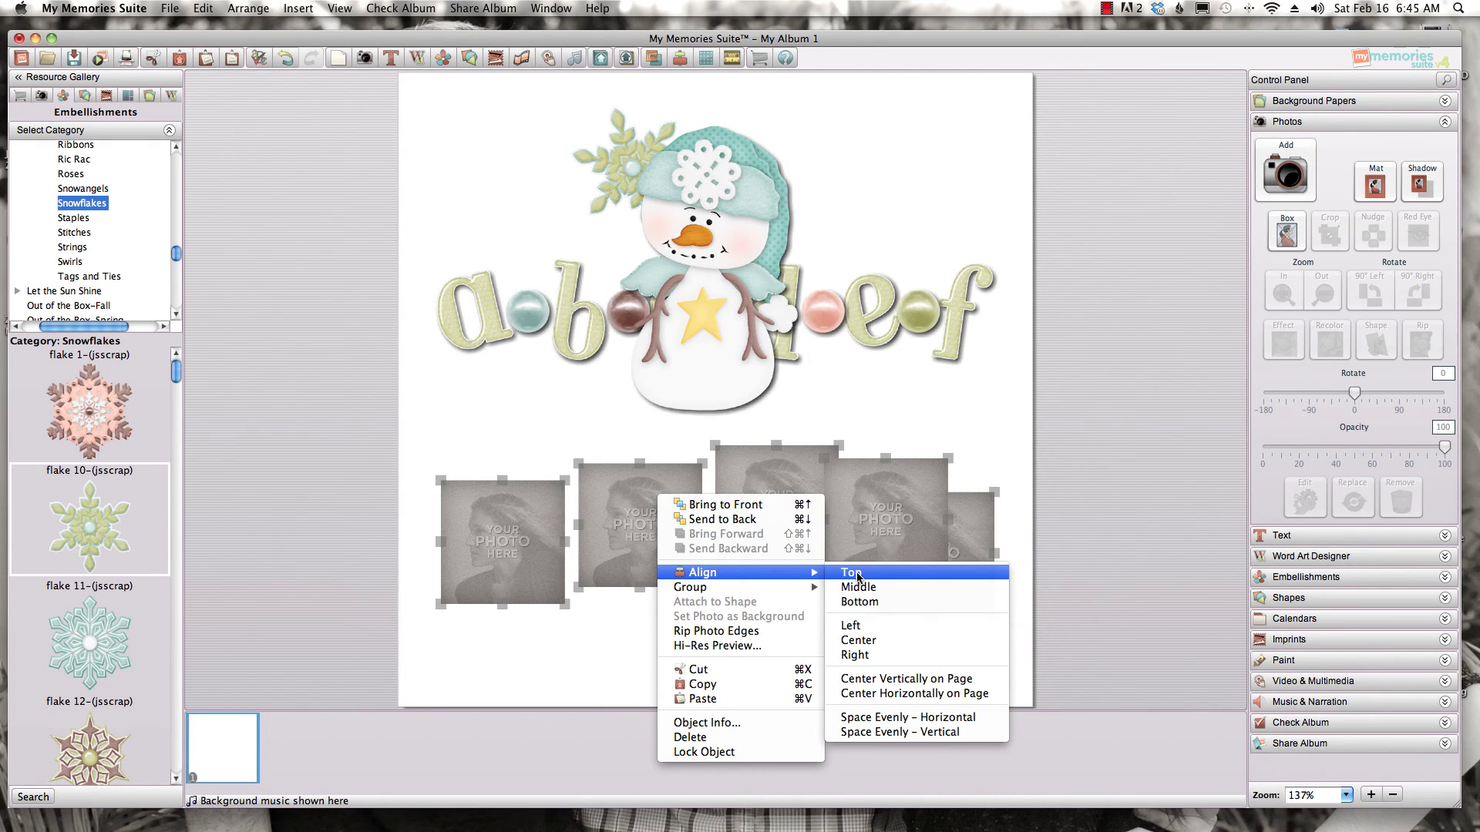
left_click(858, 603)
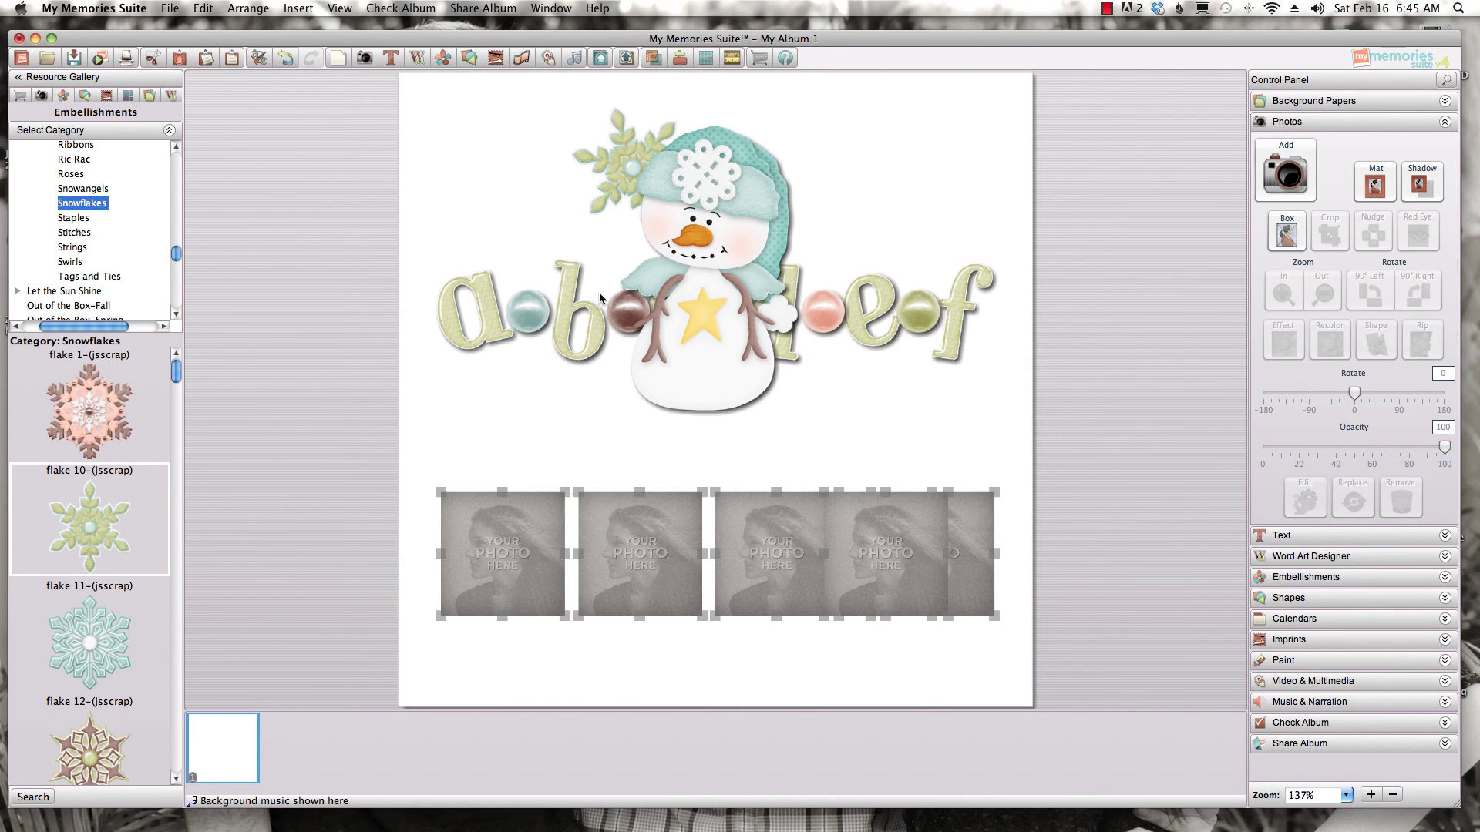
- Space the five selected photo boxes evenly in the horizontal direction and deselect them
right_click(515, 548)
mouse_move(549, 623)
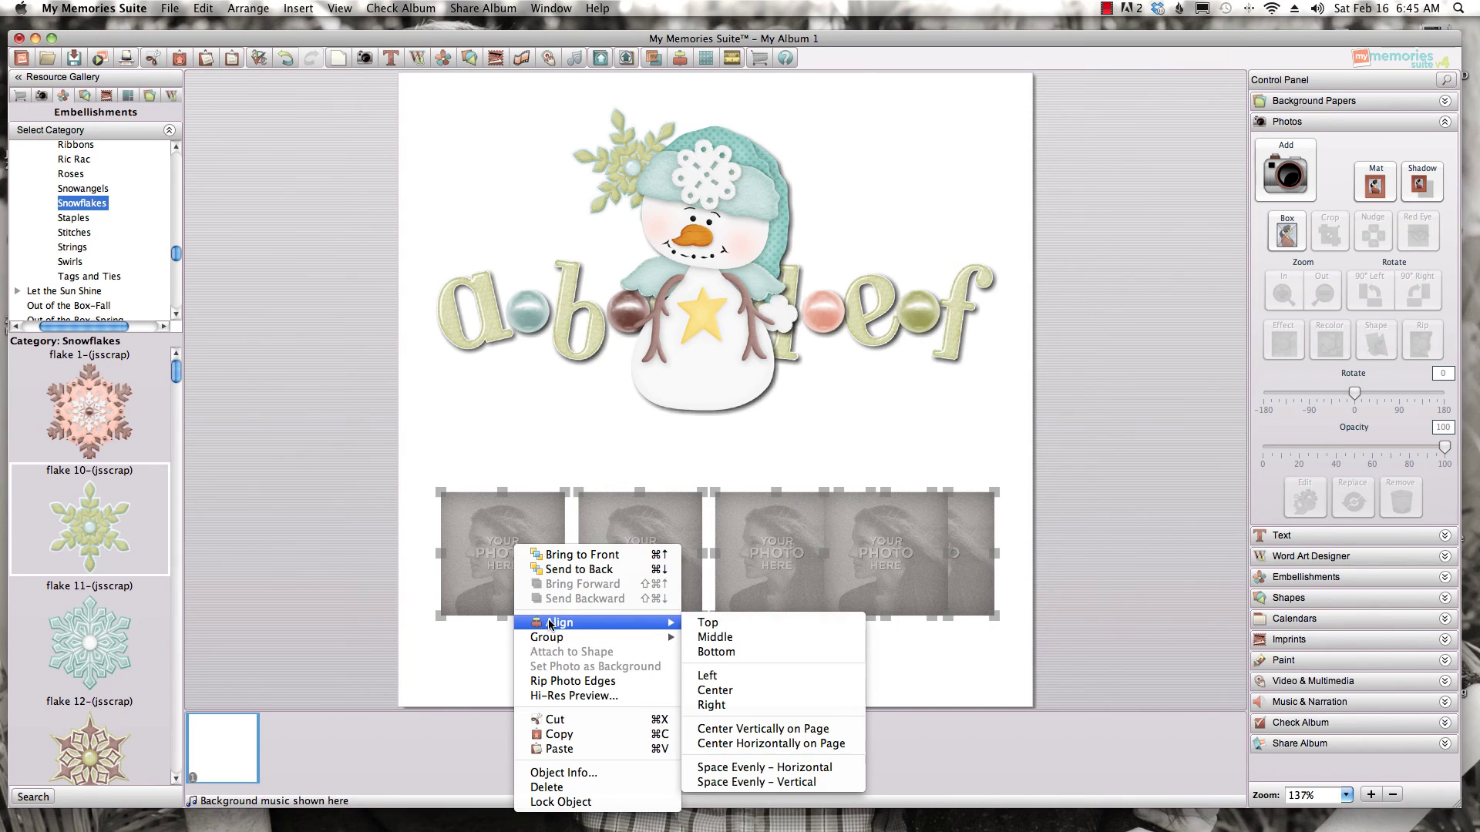
left_click(740, 768)
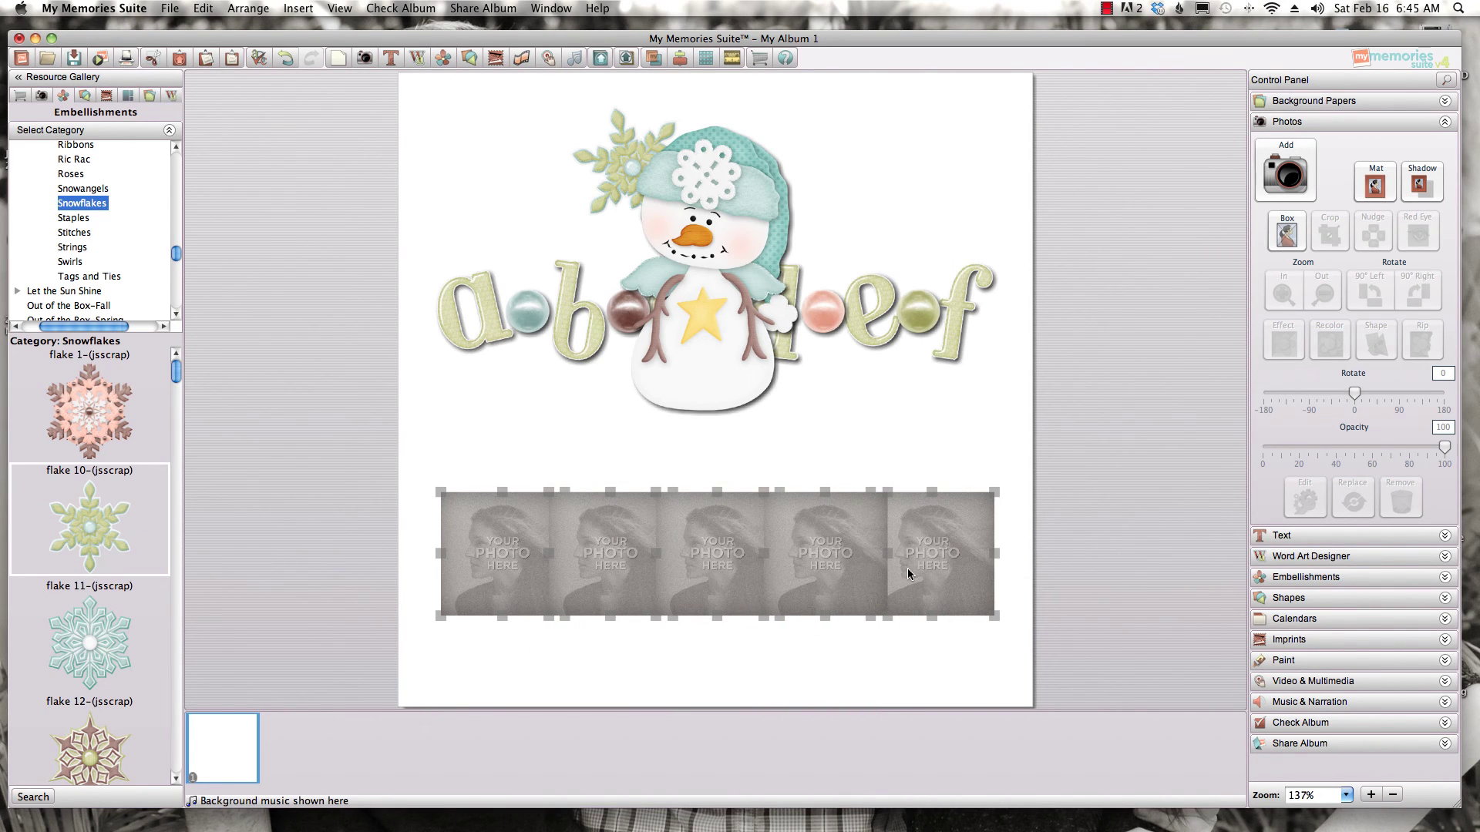
left_click(877, 668)
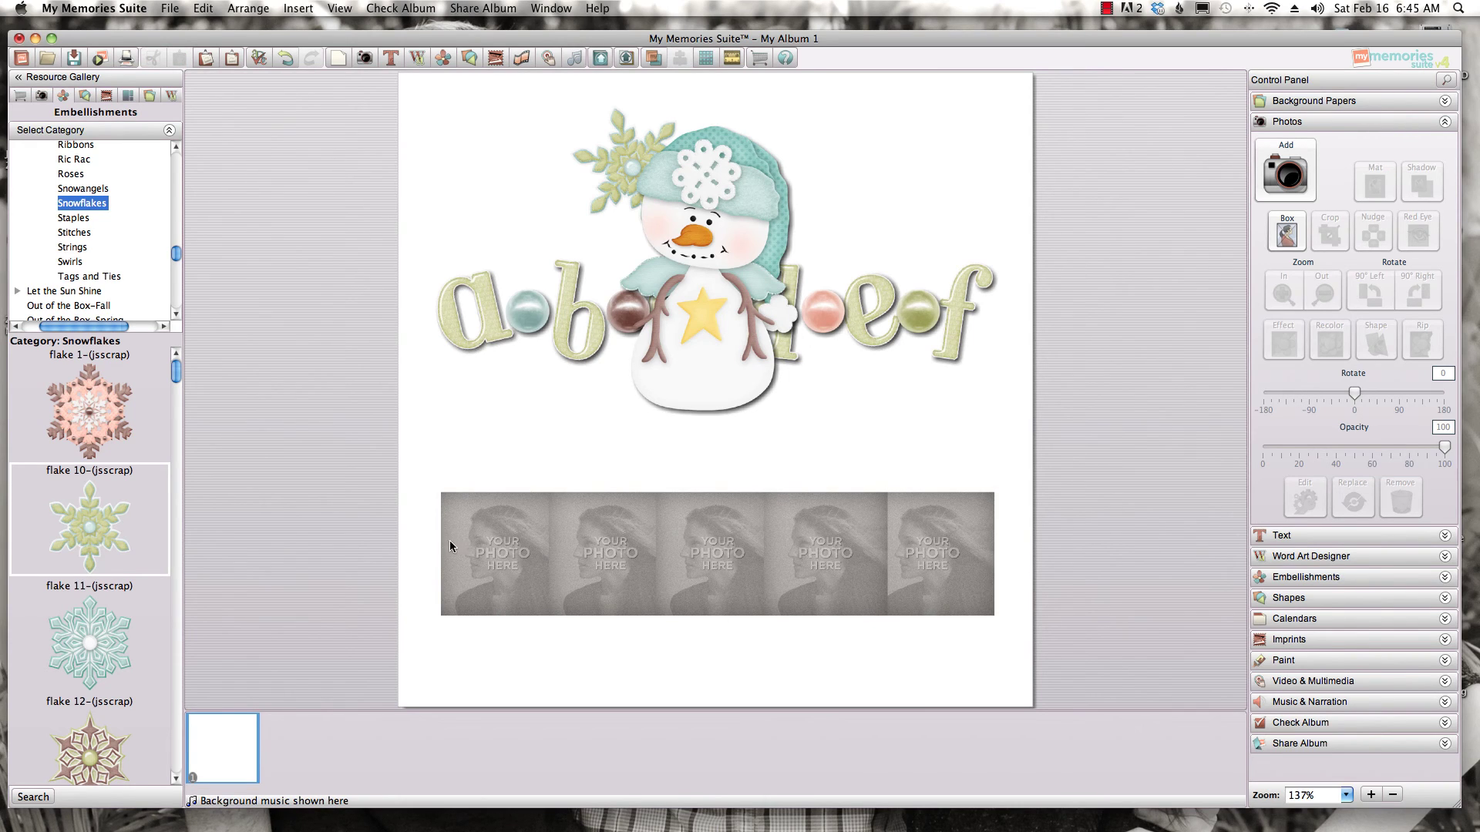
- Bring the rightmost photo box in the row to the front
left_click(917, 548)
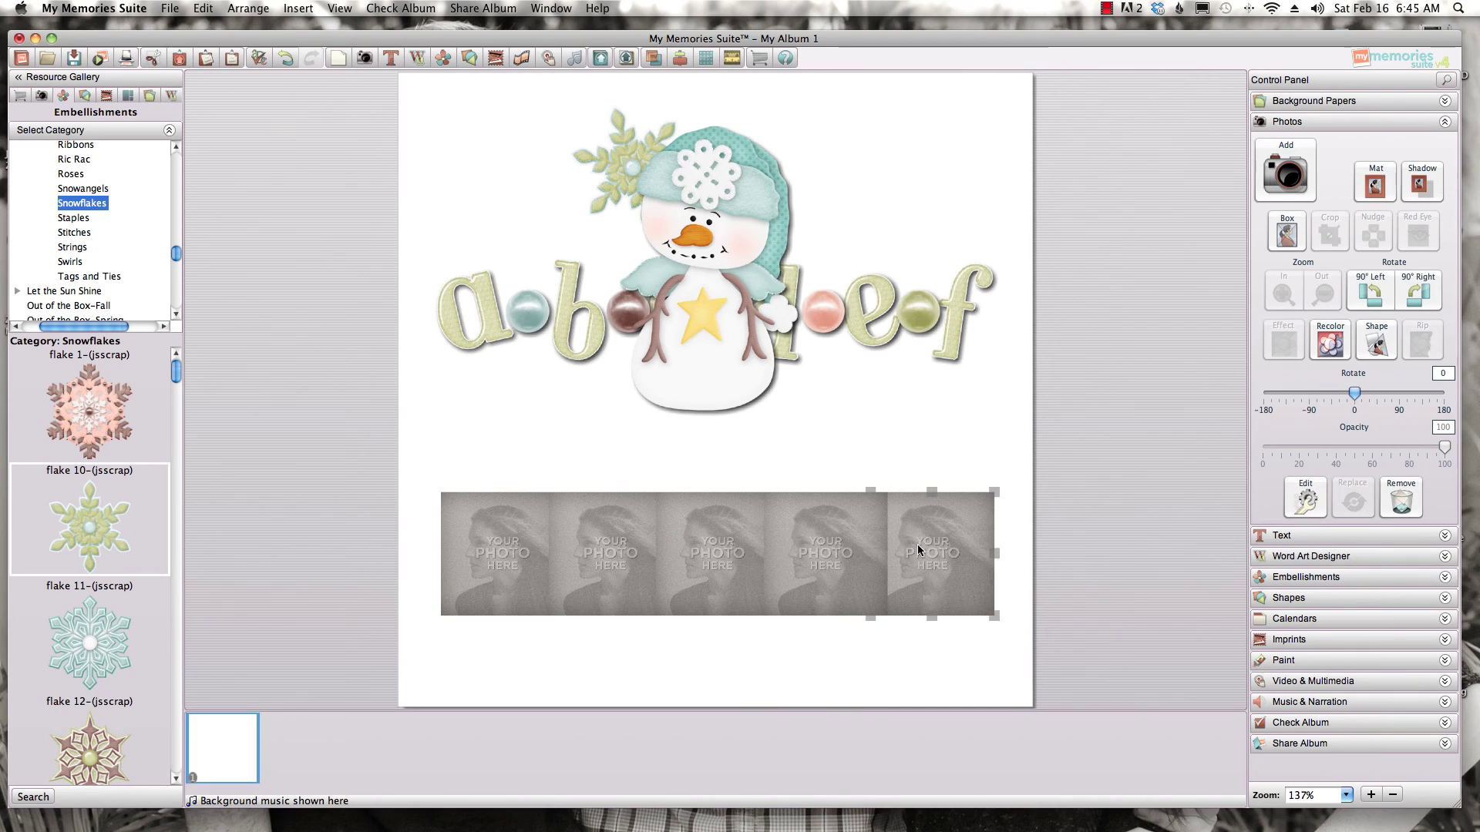
right_click(917, 548)
left_click(935, 555)
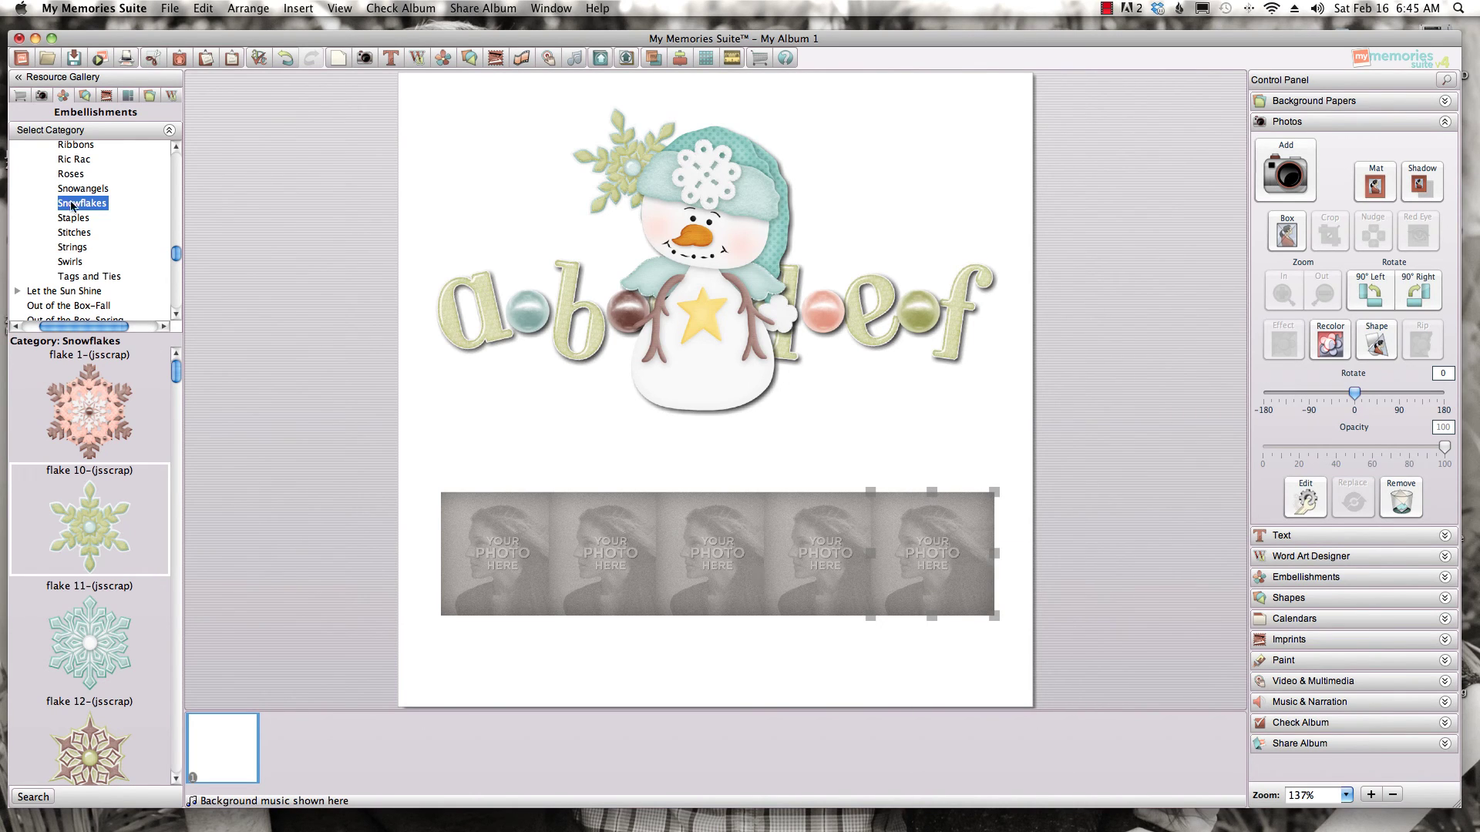
- Try filling the leftmost photo box with Love Cards-001.jpg from the Love Cards_JPEG folder, and remove the photo again
left_click(41, 96)
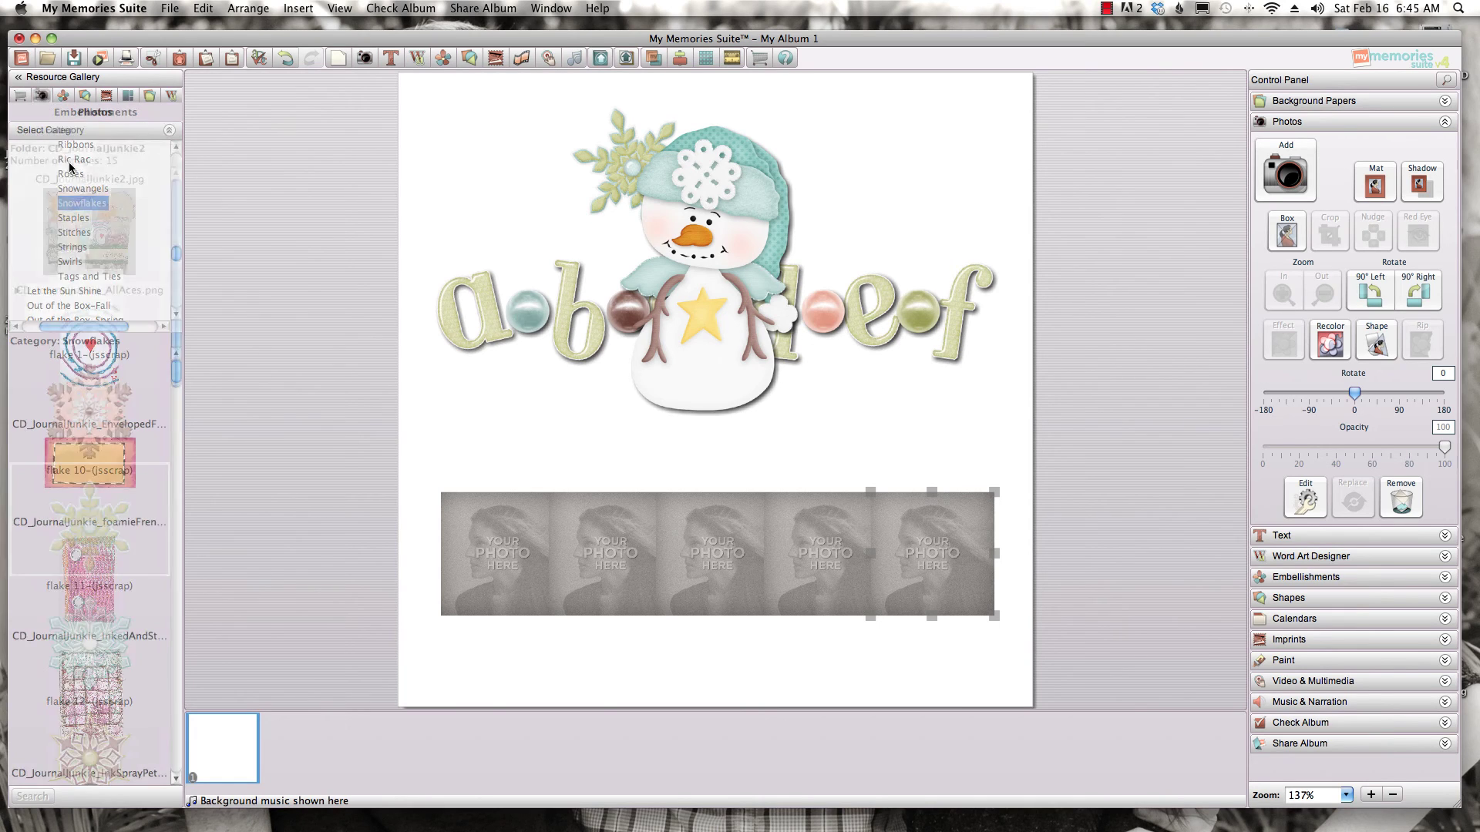
left_click(56, 130)
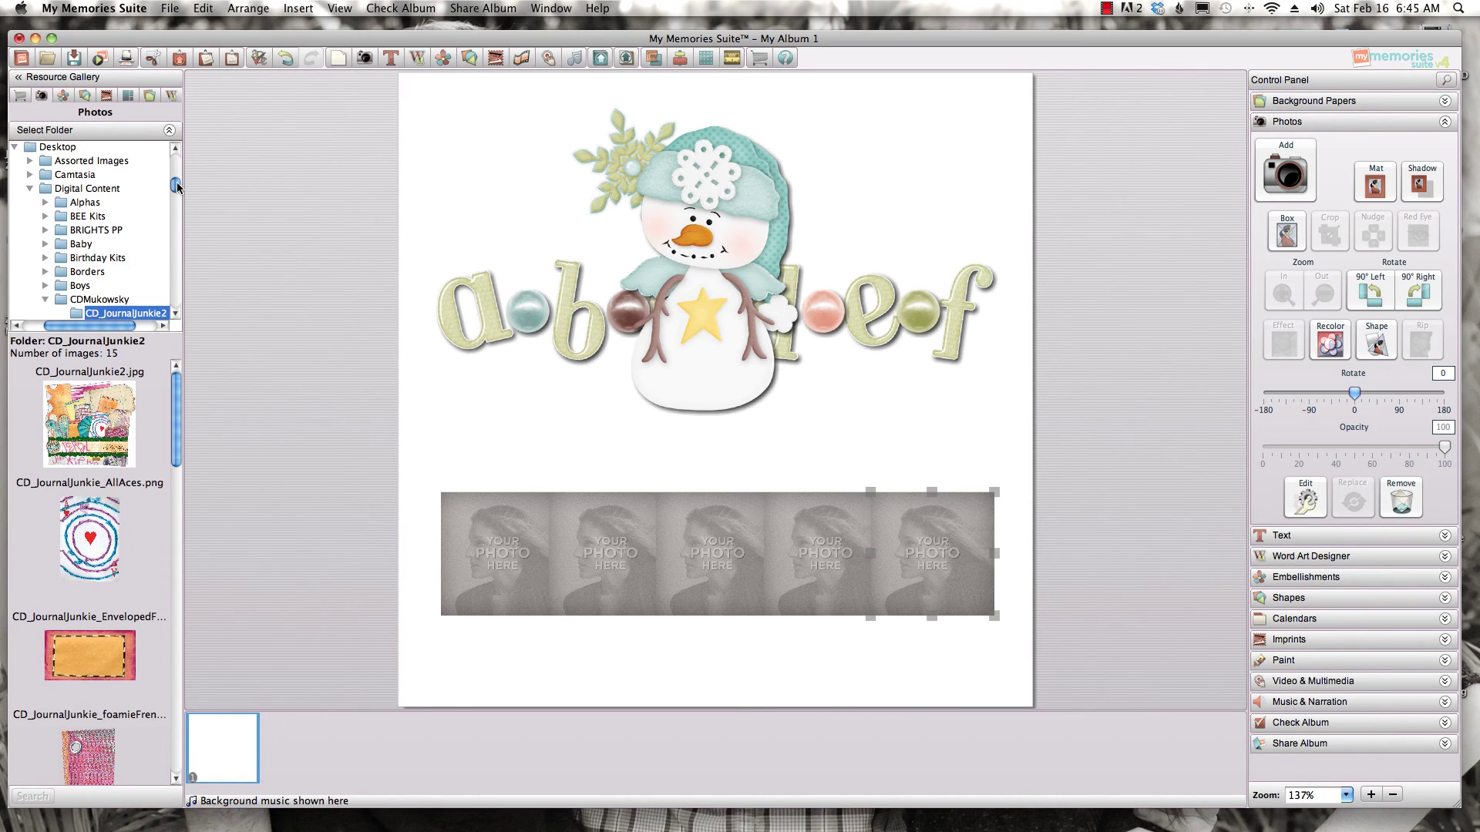
left_click_drag(177, 186, 178, 270)
left_click(98, 215)
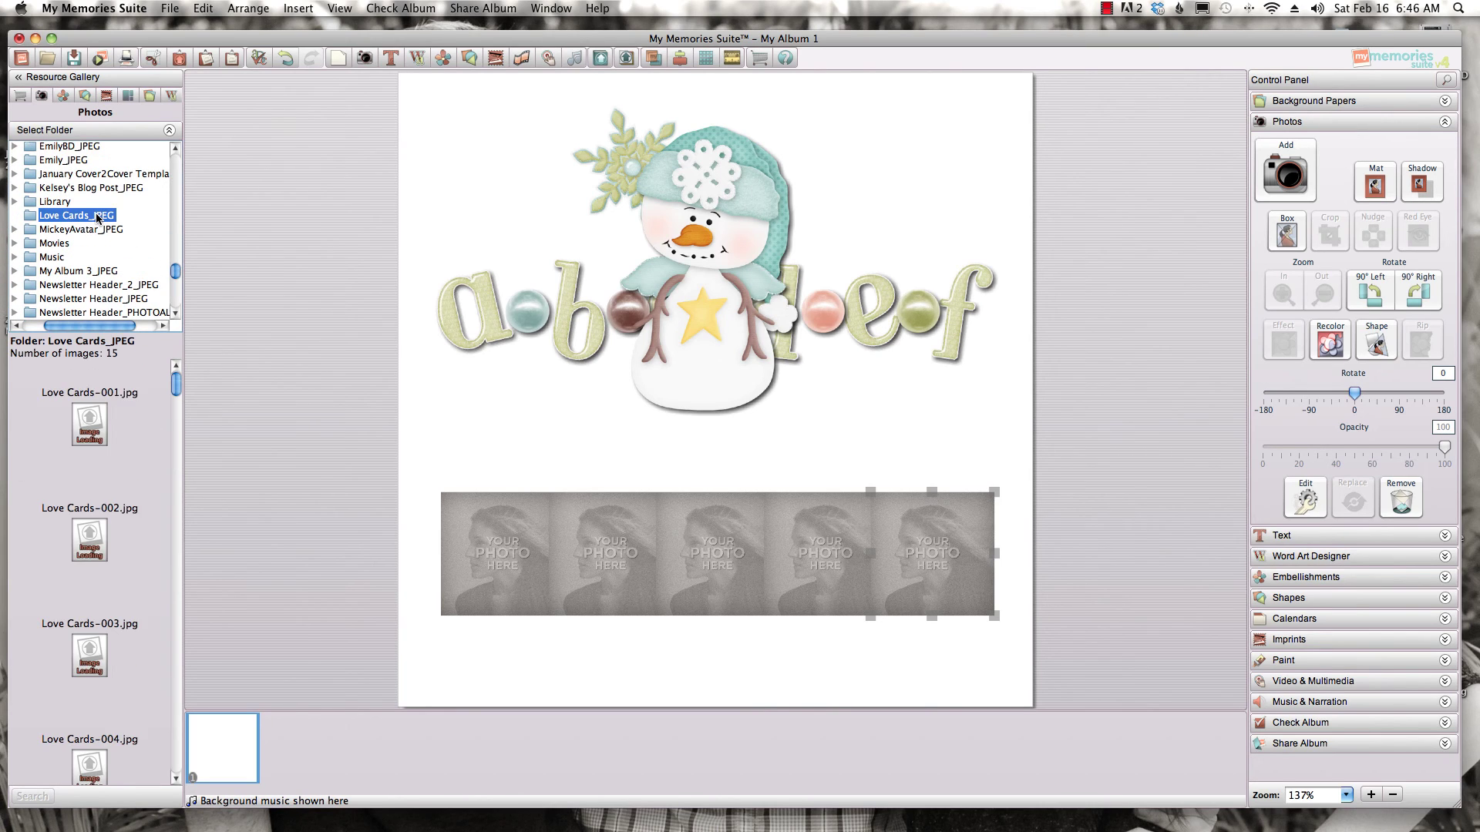
left_click_drag(113, 430, 485, 553)
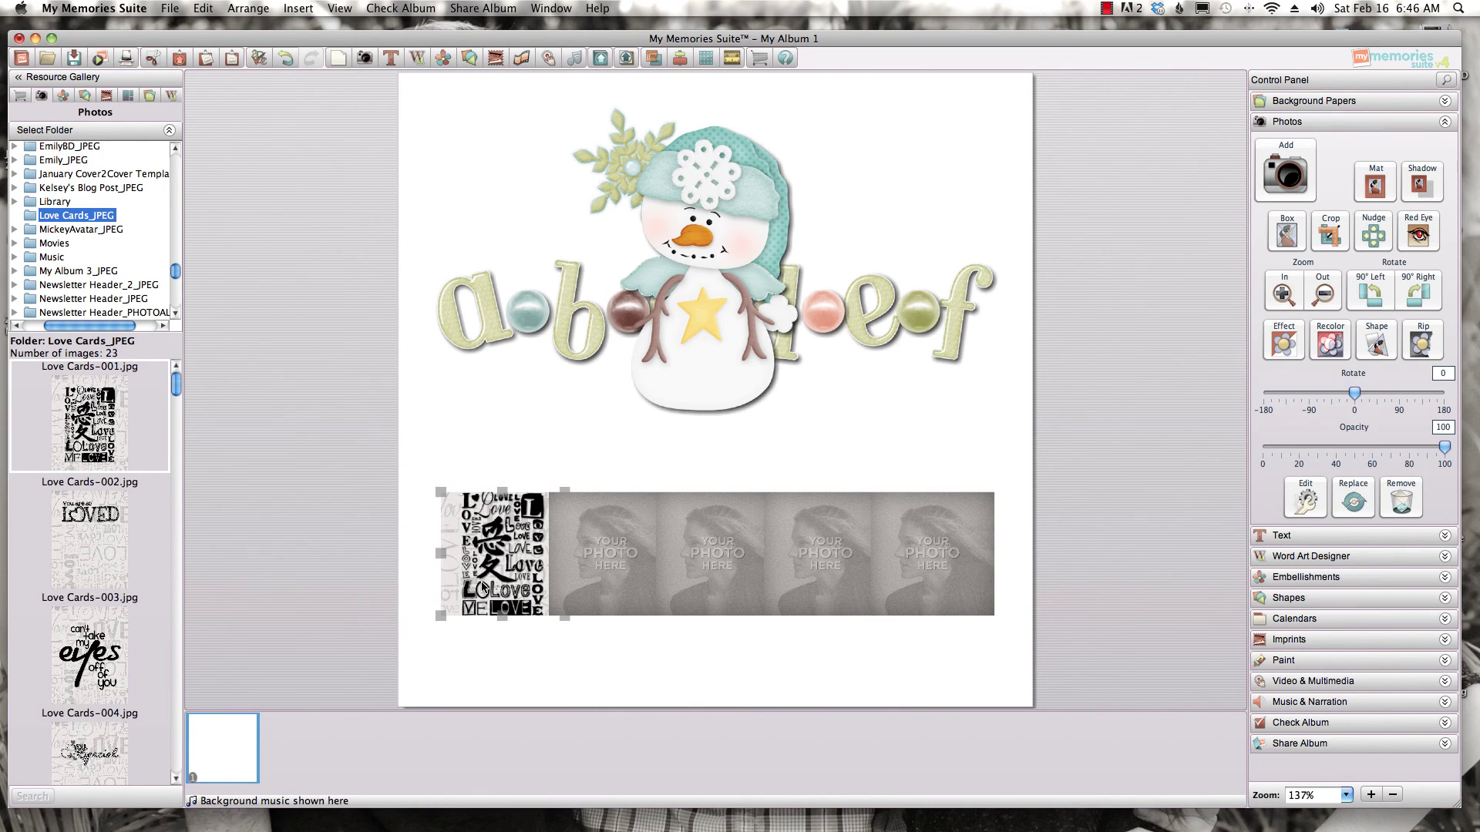
key("BackSpace")
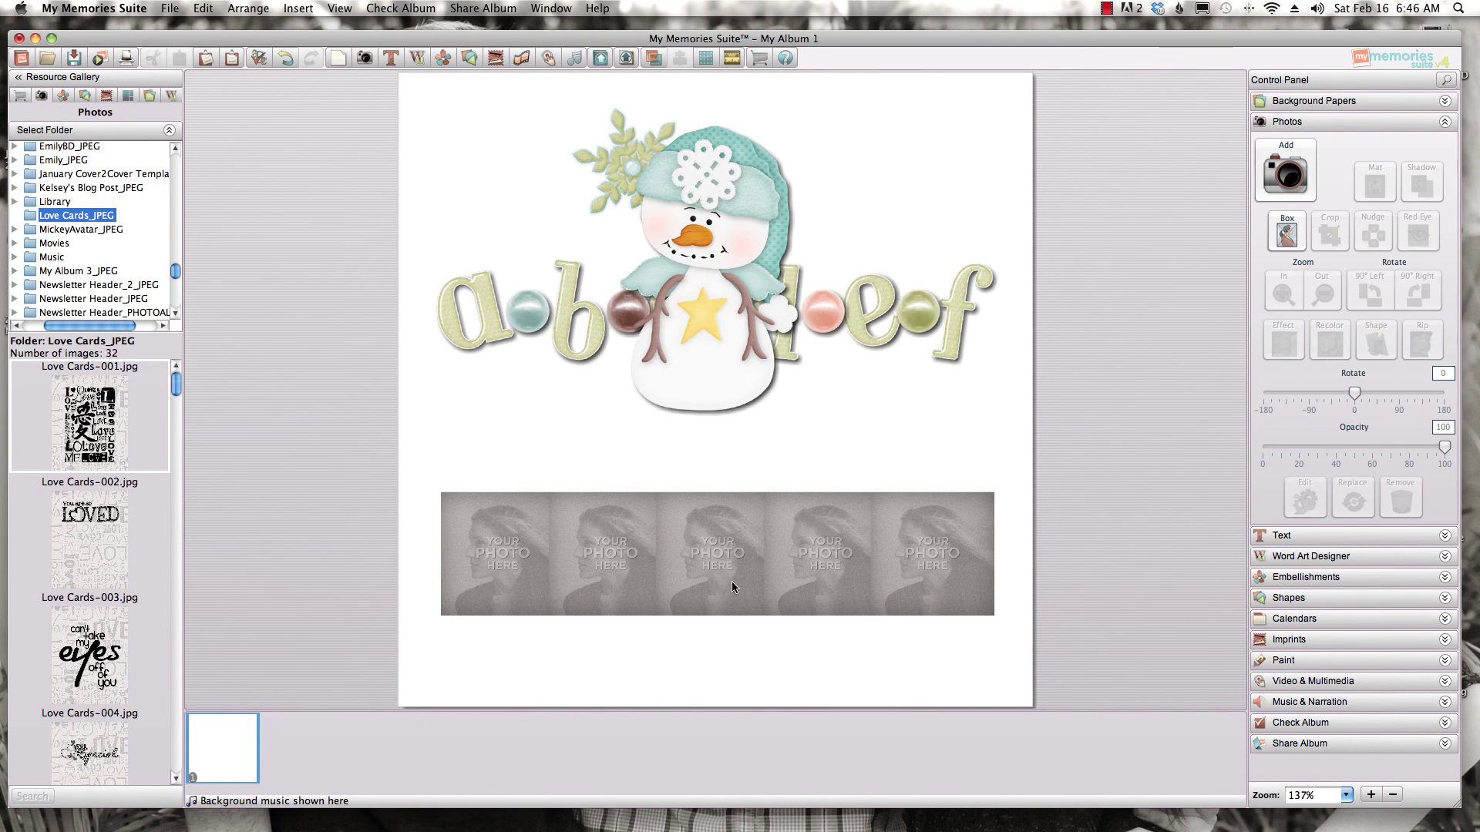
- Collapse and reopen the resource gallery twice to show how it frees up workspace
left_click(67, 77)
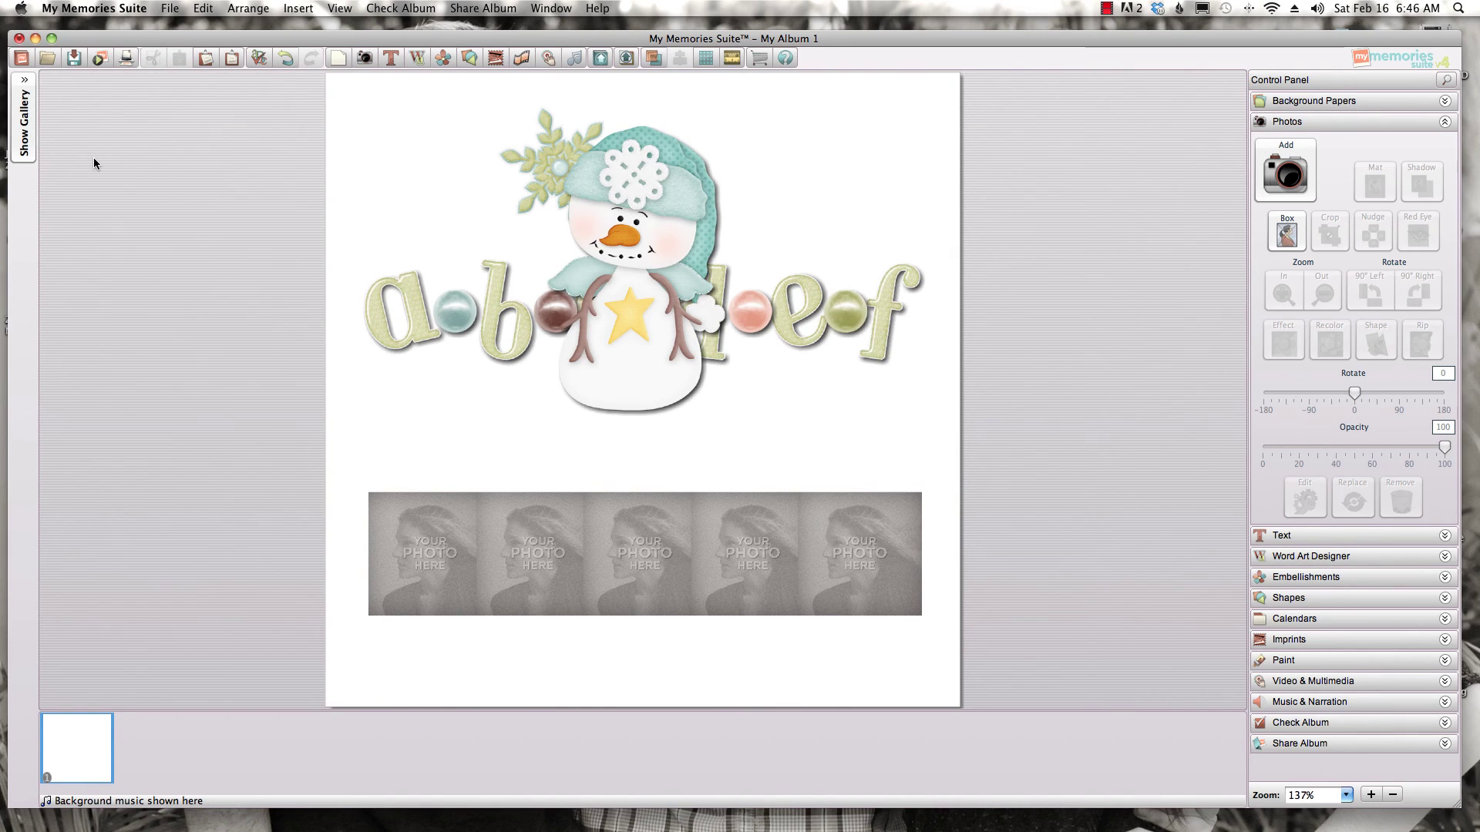
left_click(24, 119)
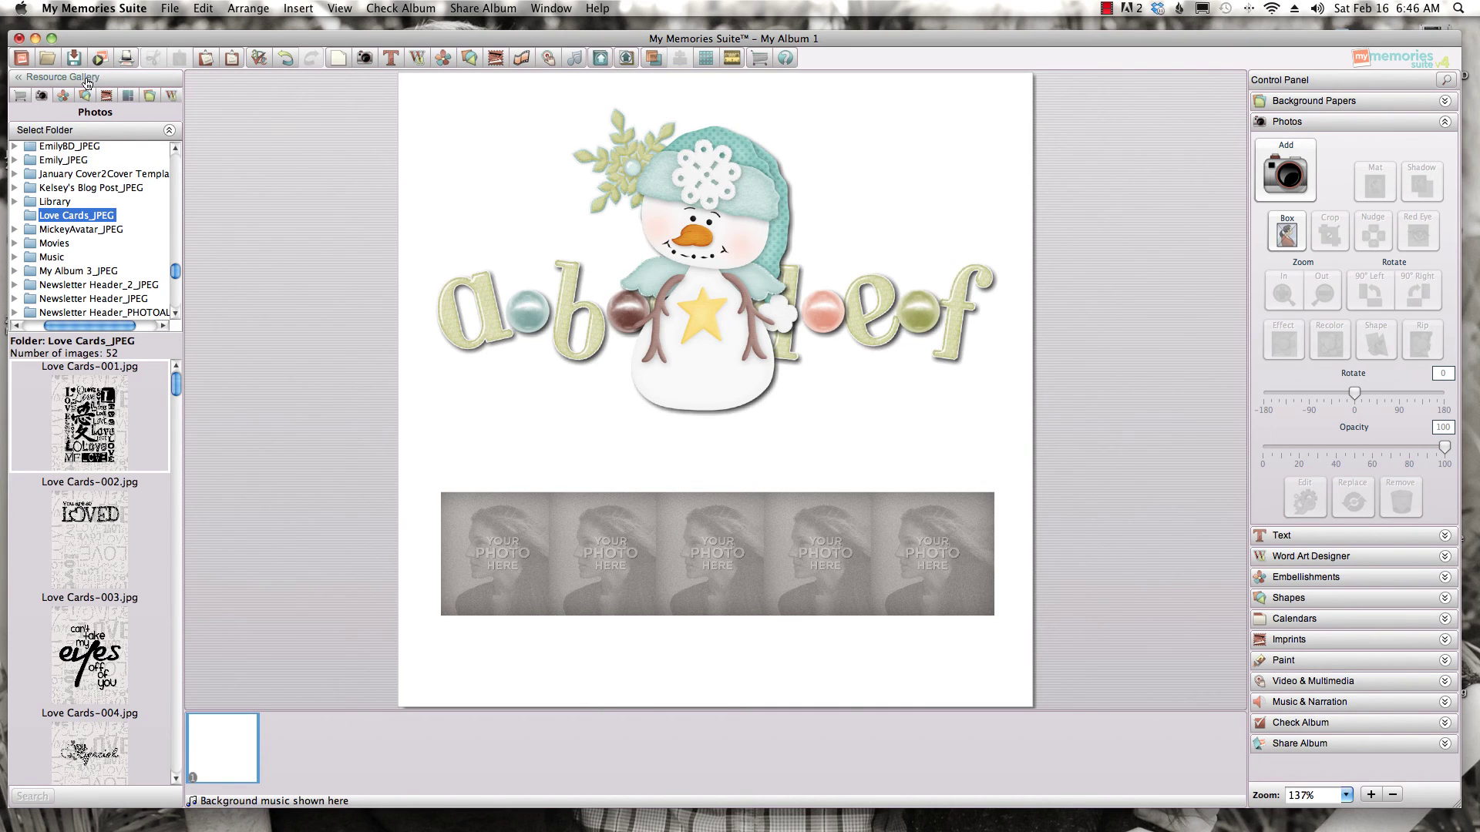
left_click(51, 79)
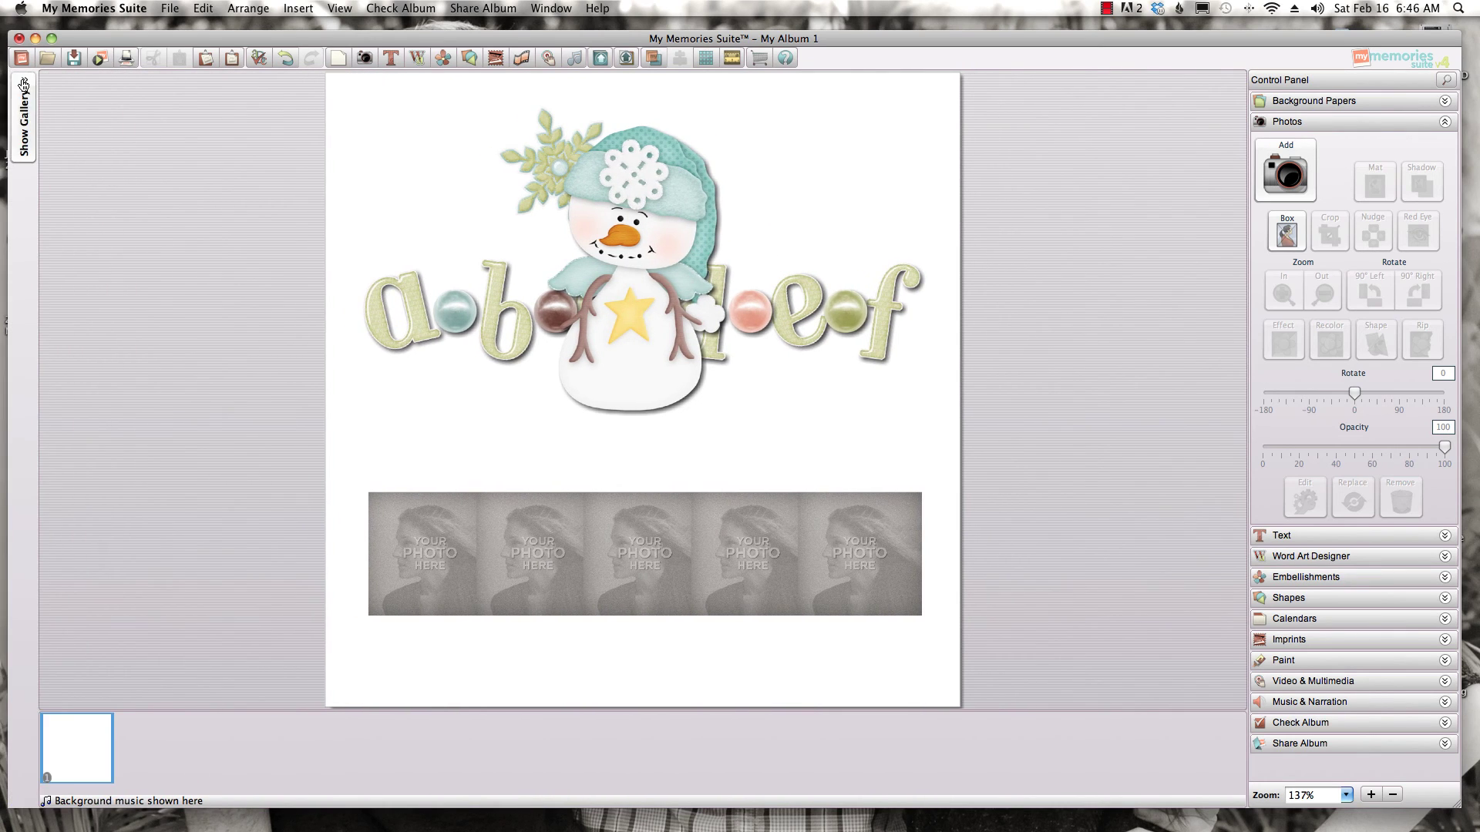
left_click(25, 80)
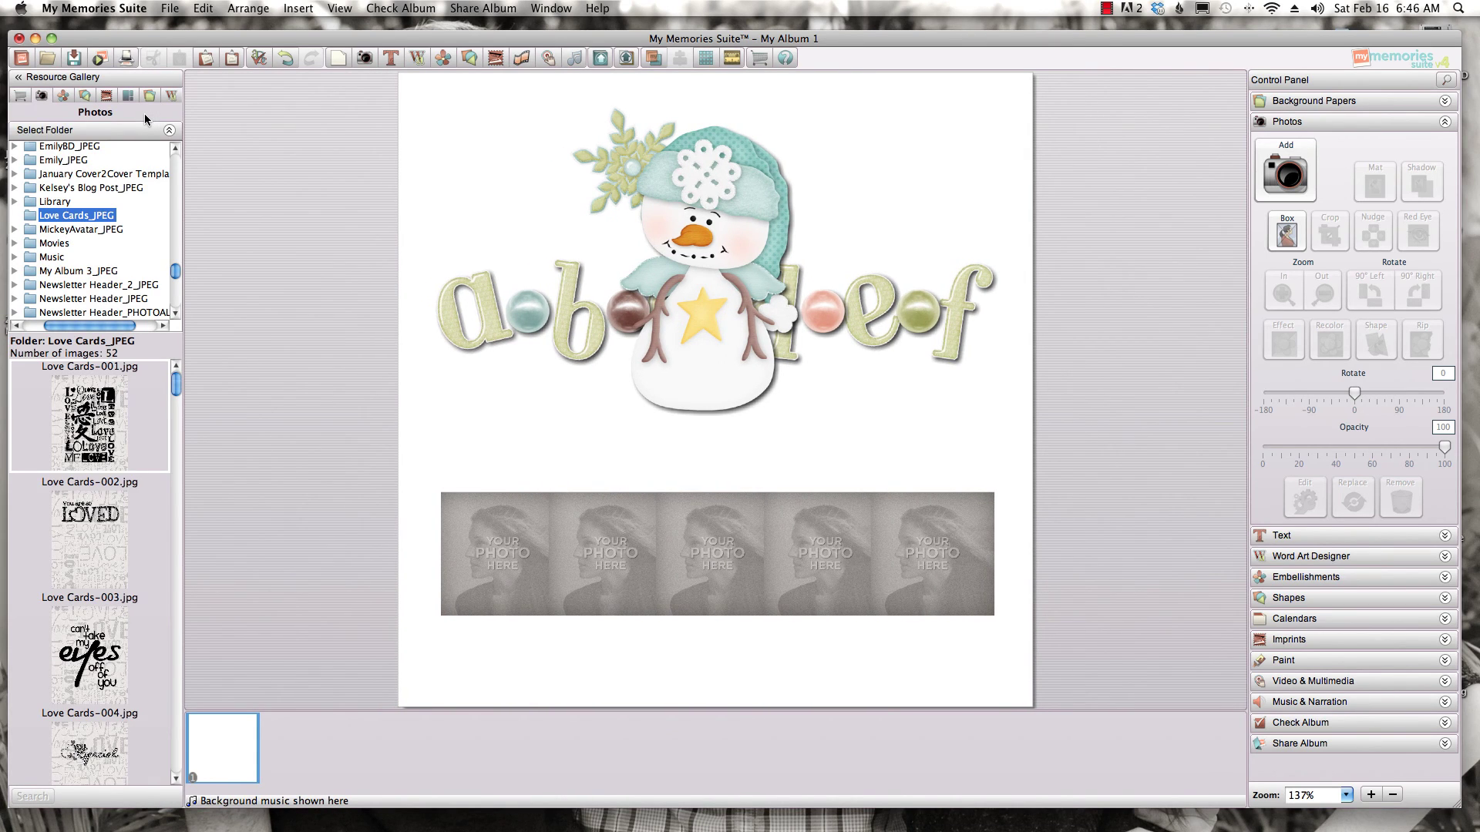
- Add one blank page to the album as page 2
left_click(337, 60)
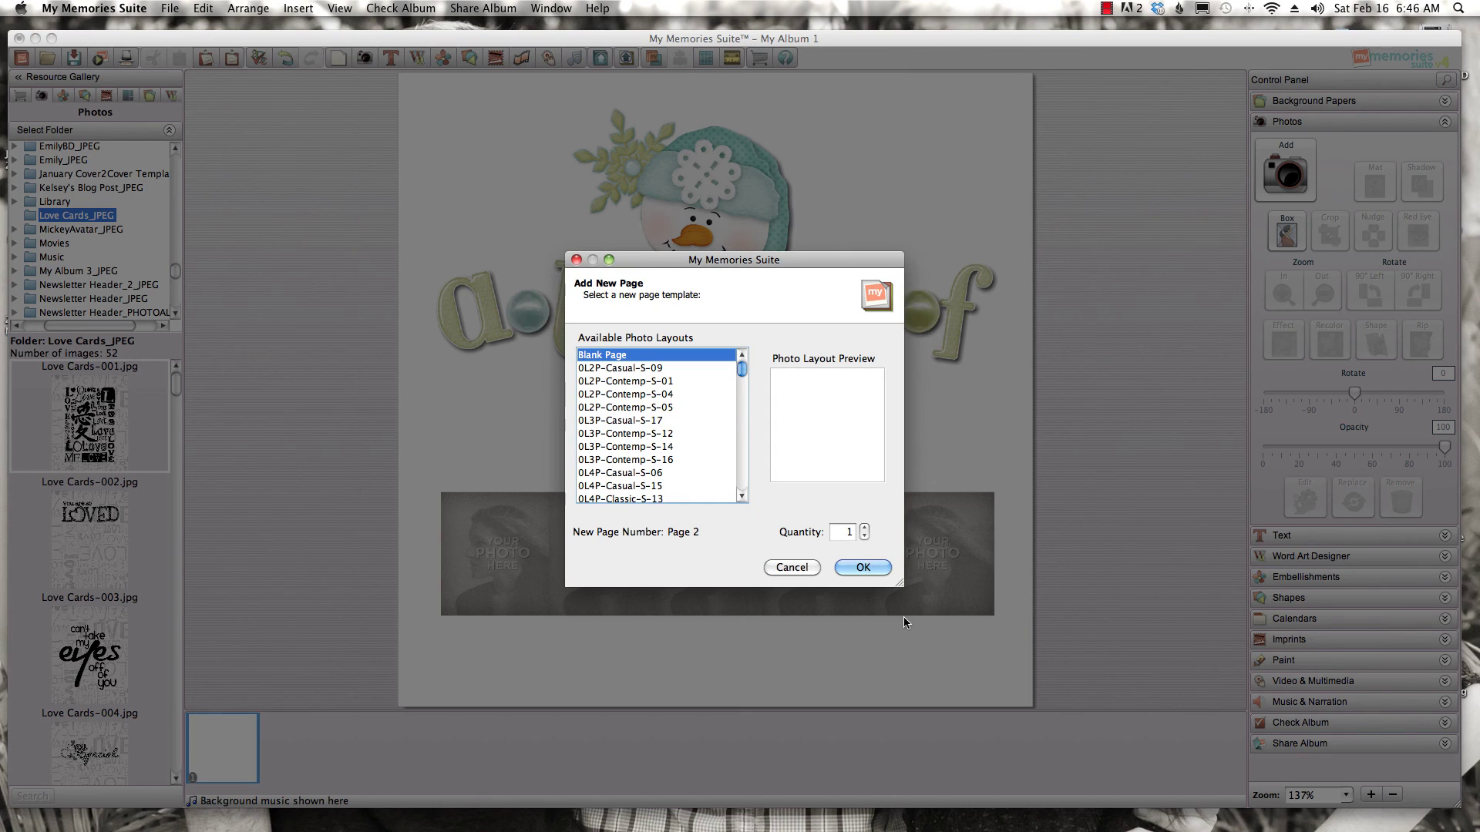
left_click(863, 568)
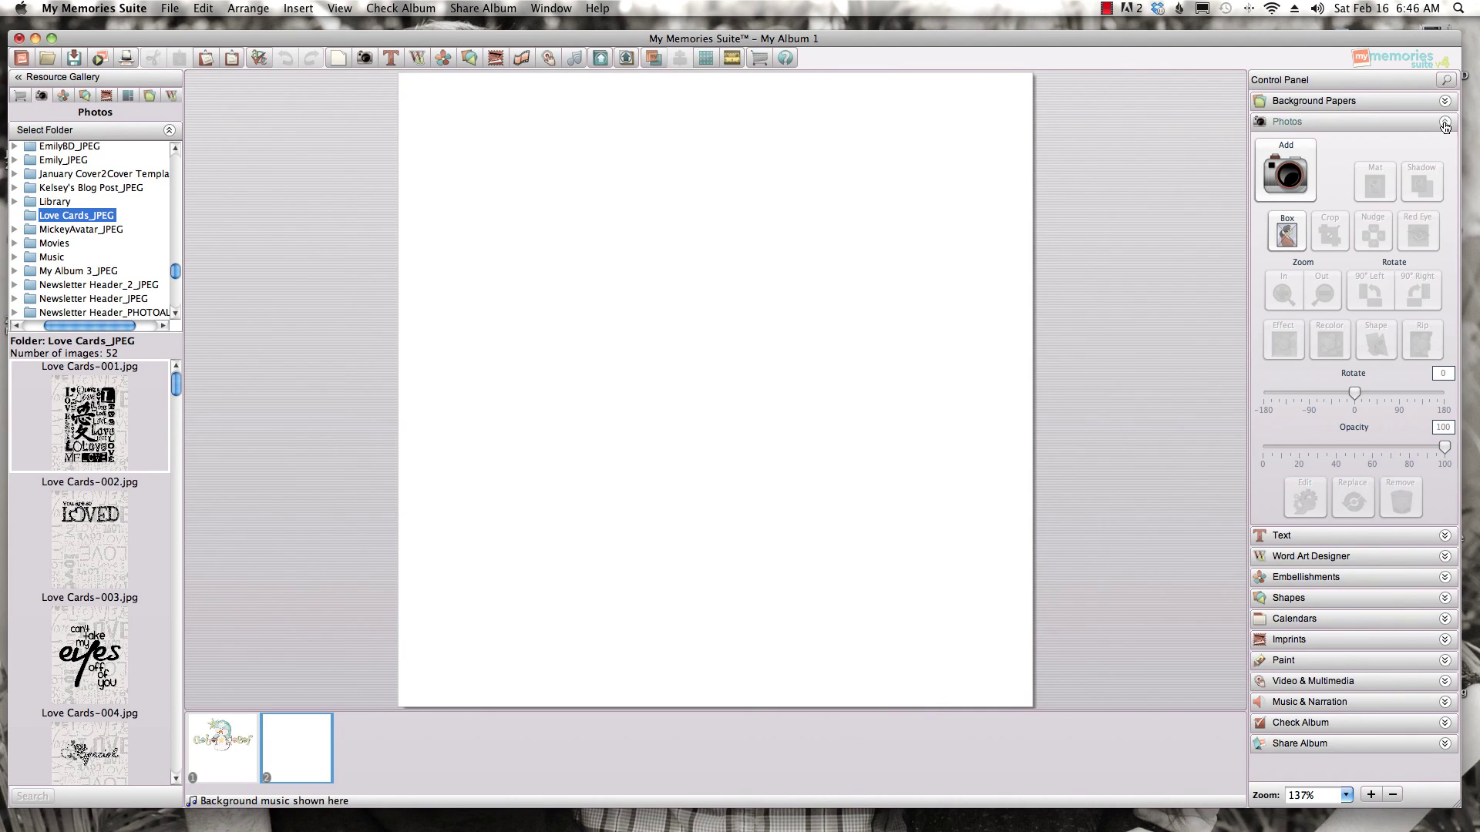
- Add the ribbon flakes 1 embellishments in blue, brown, green and pink from the Ribbons category to the blank page
left_click(1444, 122)
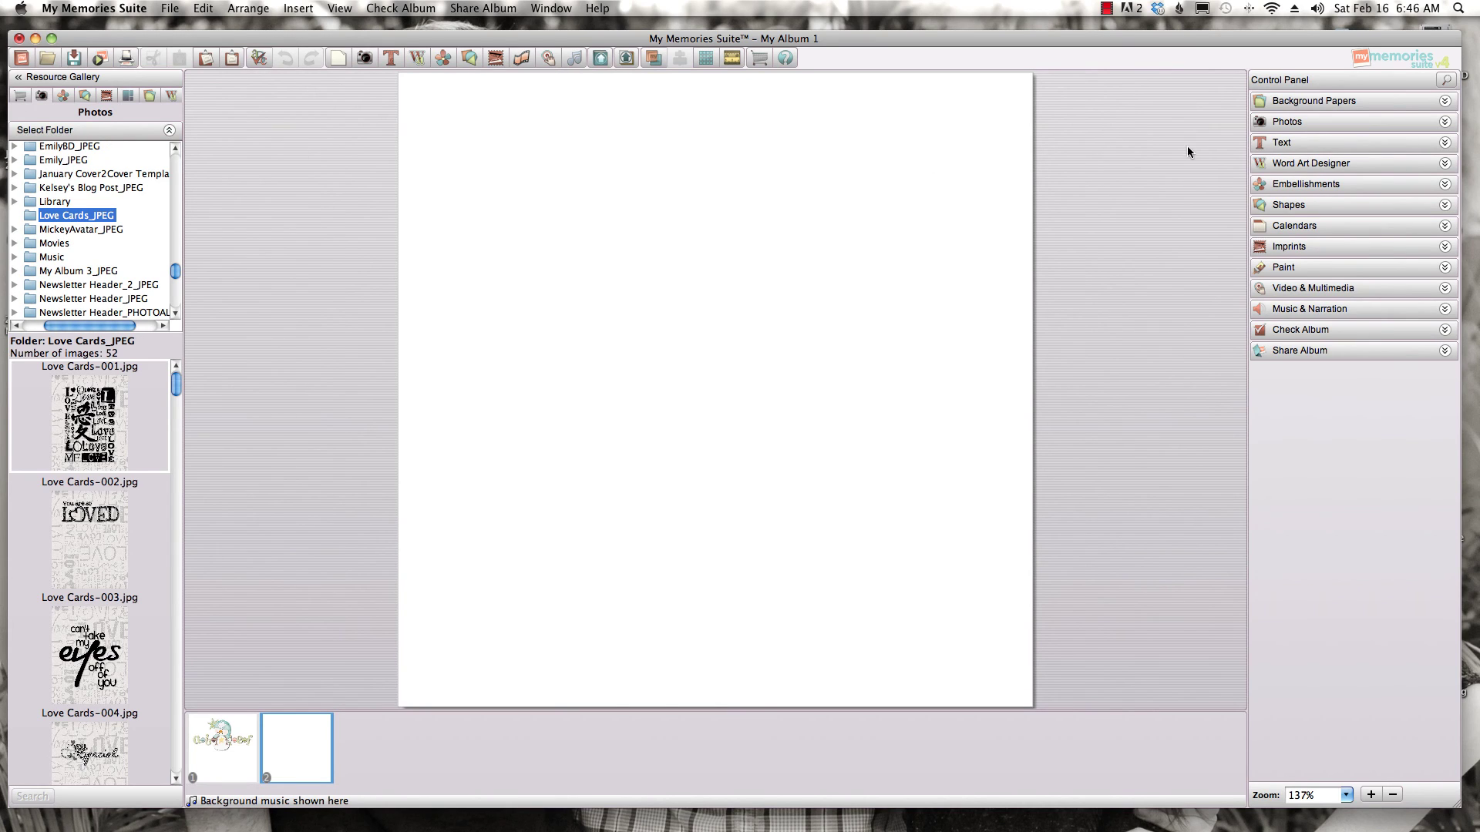
left_click(1310, 185)
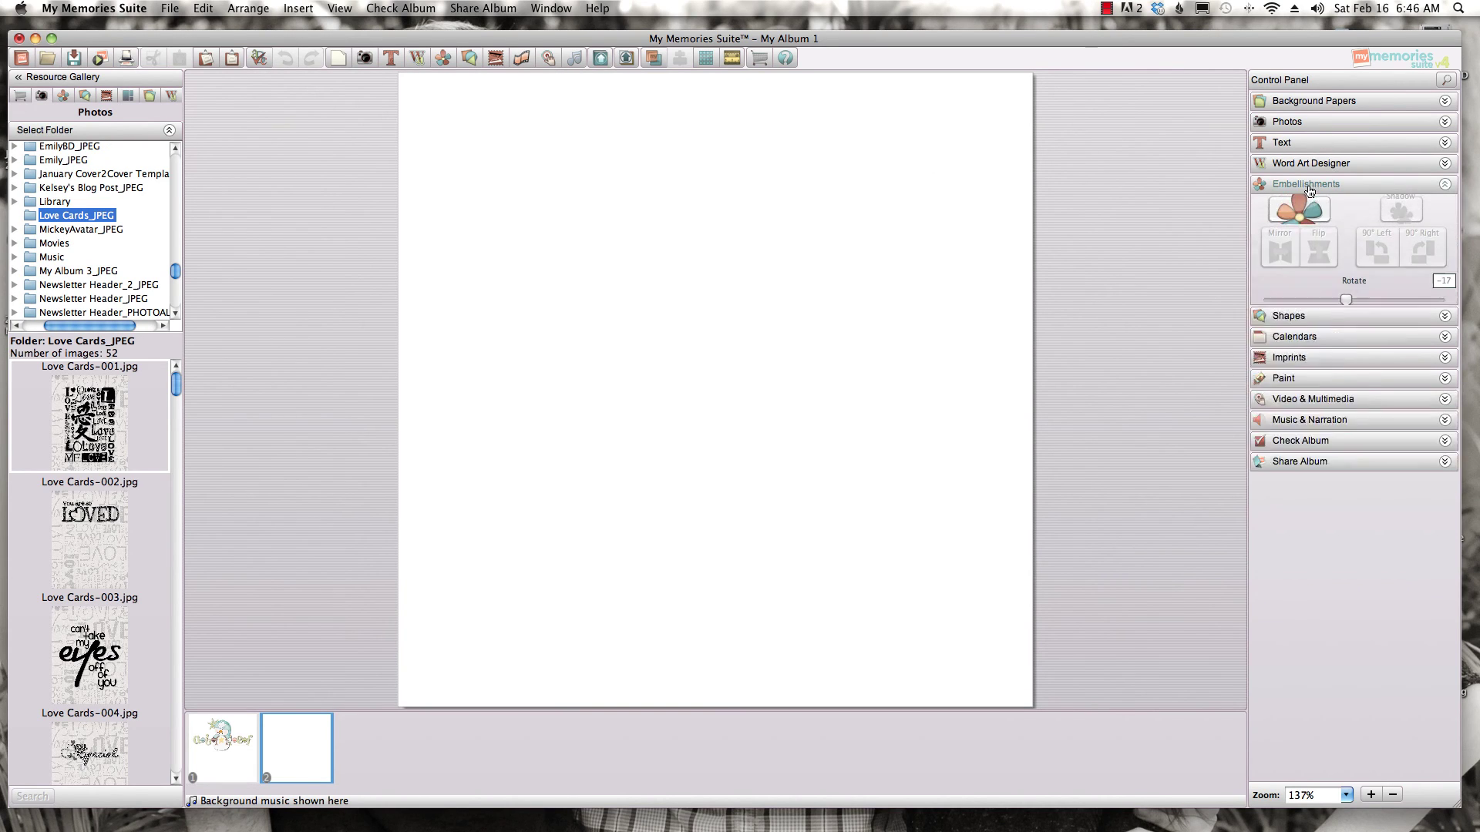
left_click(1299, 231)
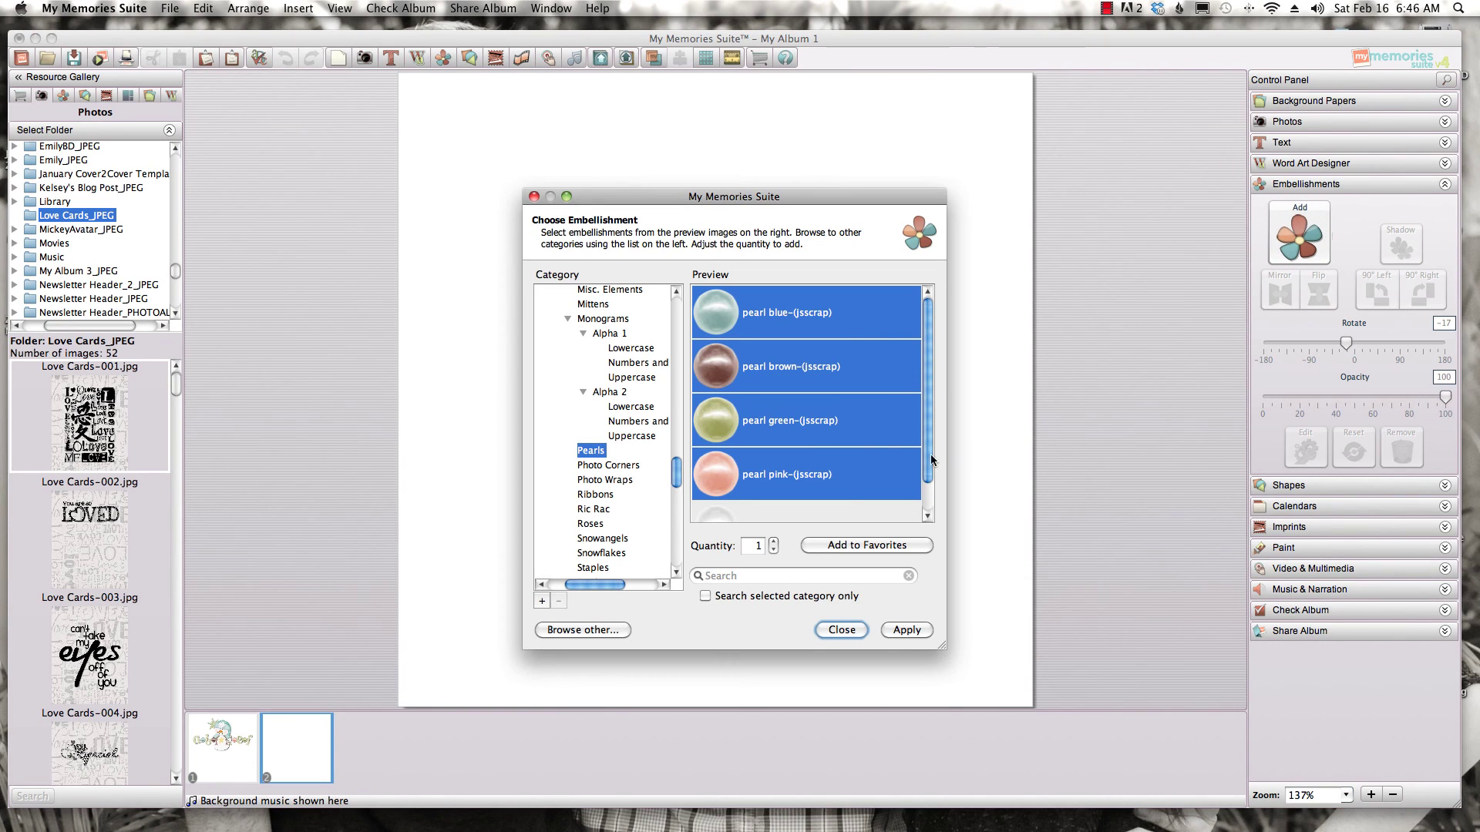
left_click(614, 478)
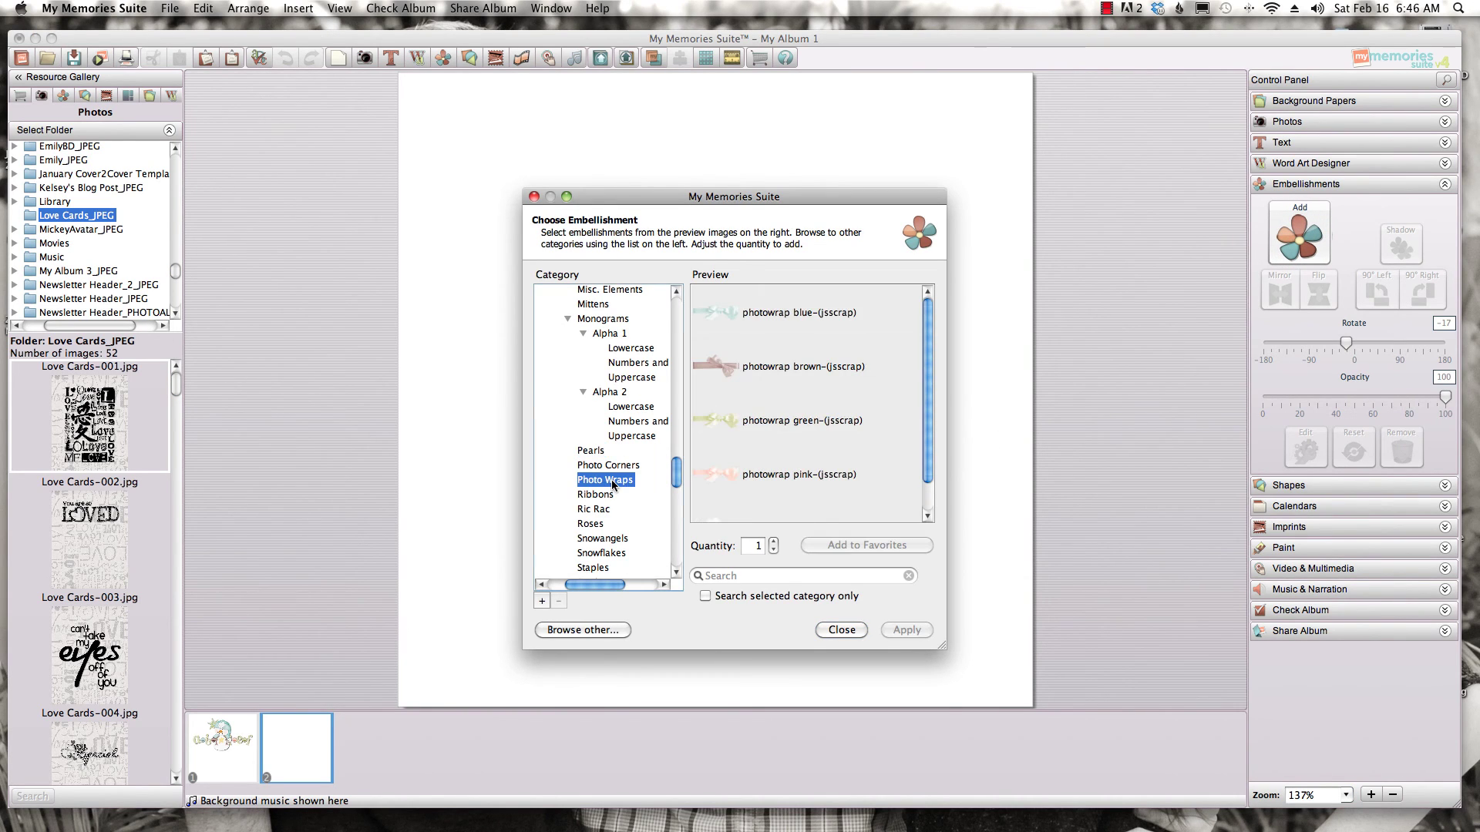
left_click(610, 495)
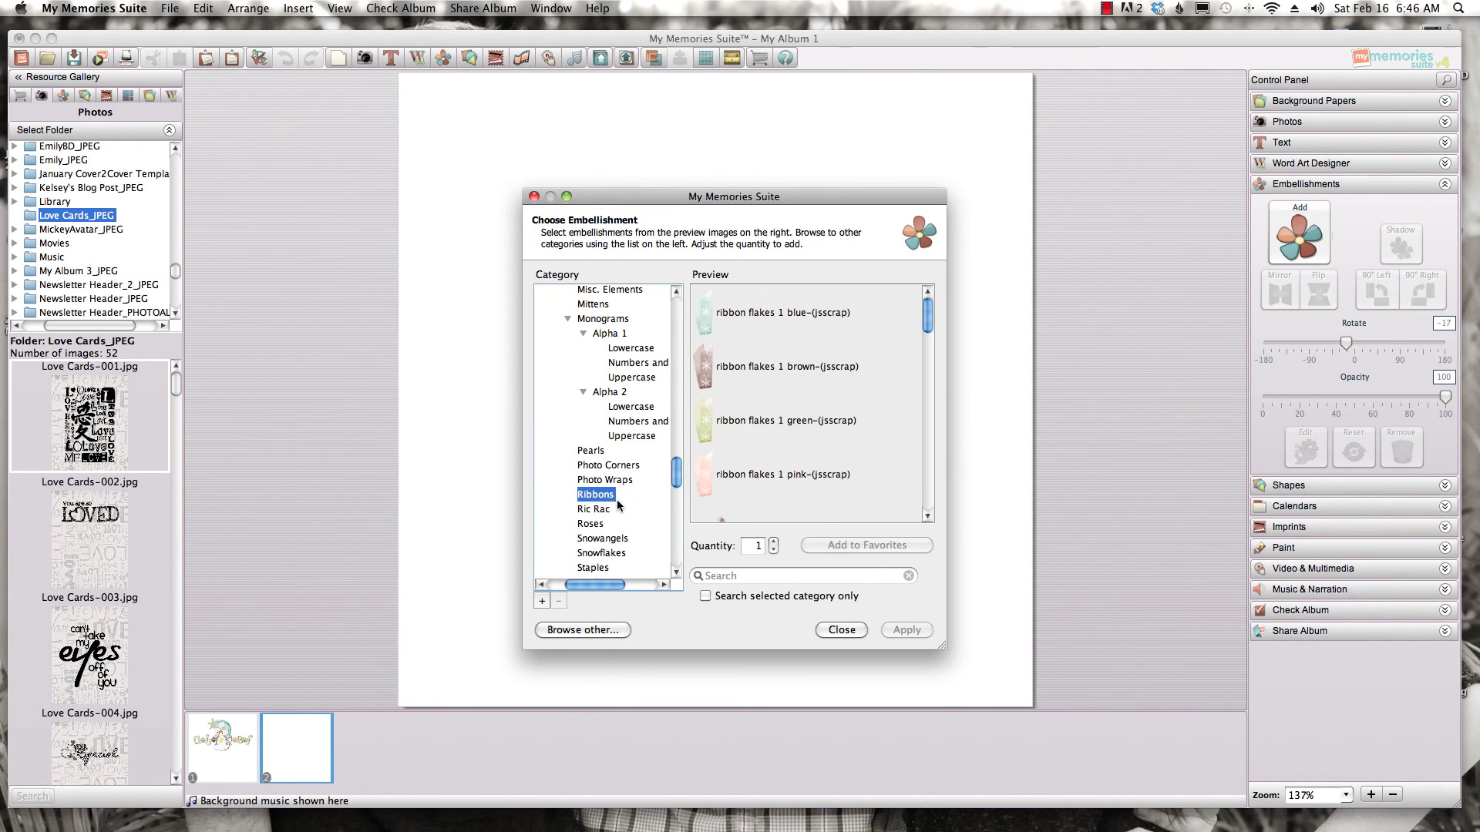
left_click_drag(770, 330, 773, 468)
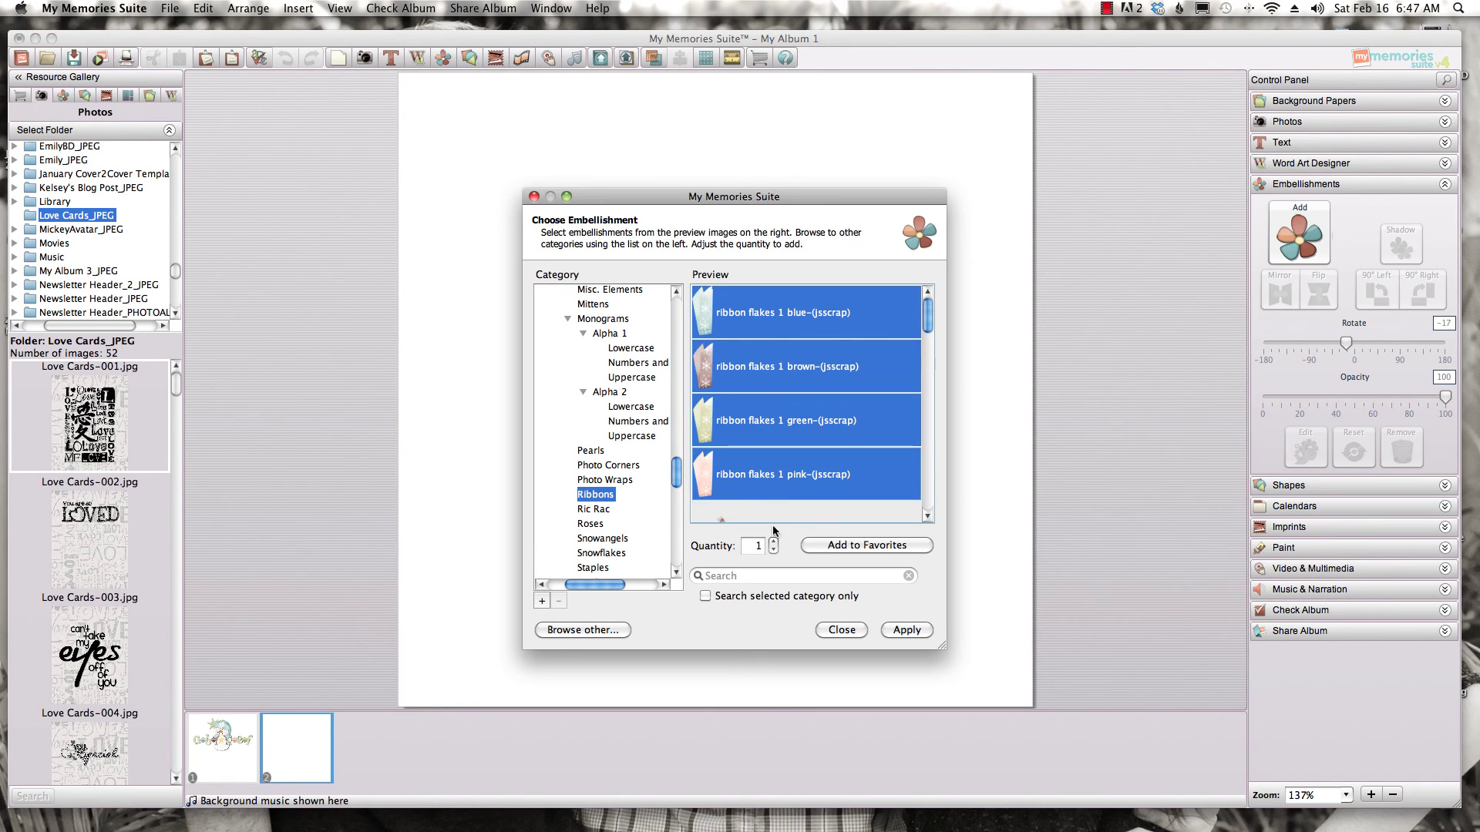
left_click_drag(926, 322, 926, 343)
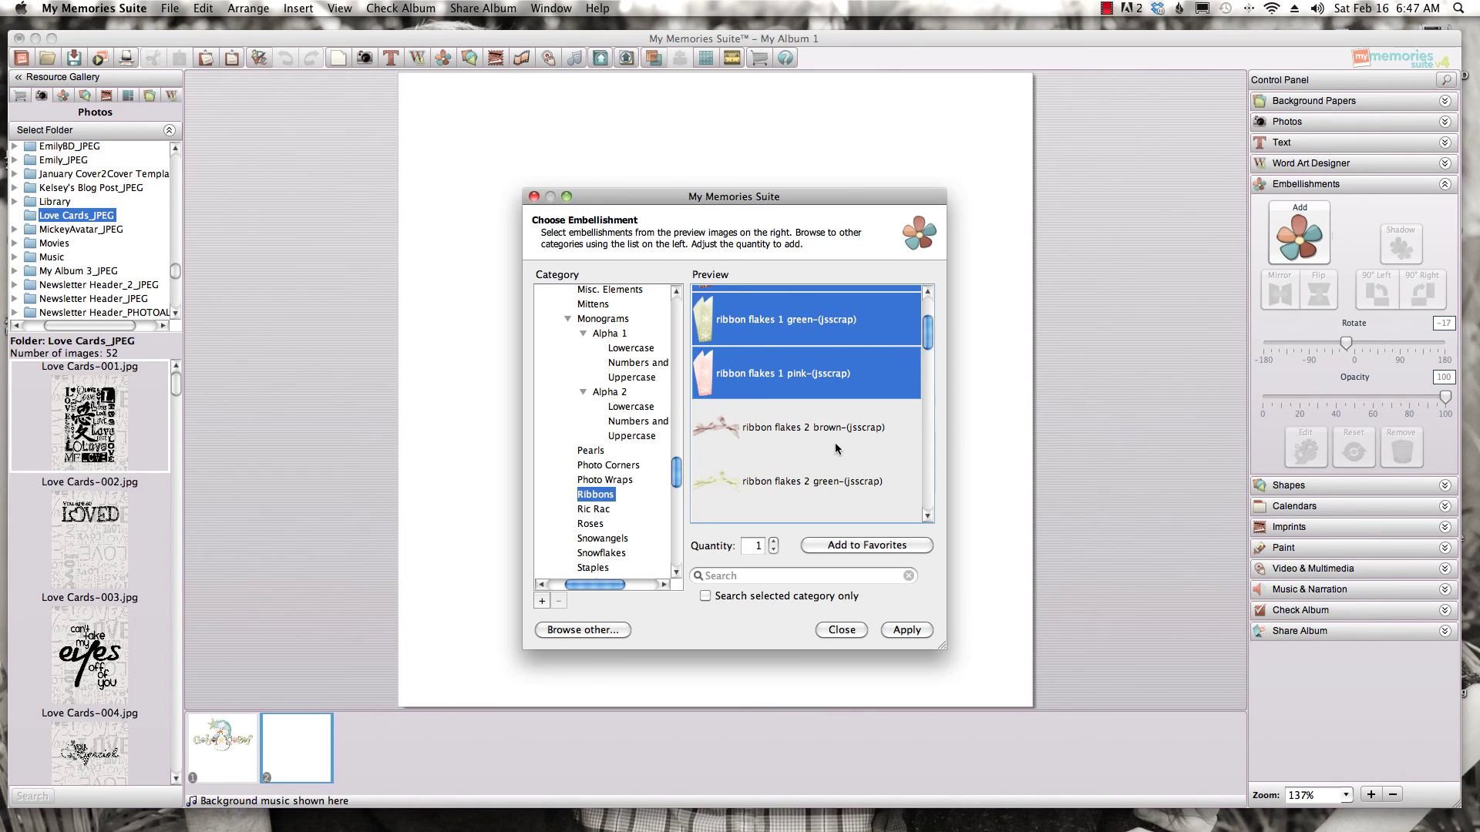
left_click(911, 630)
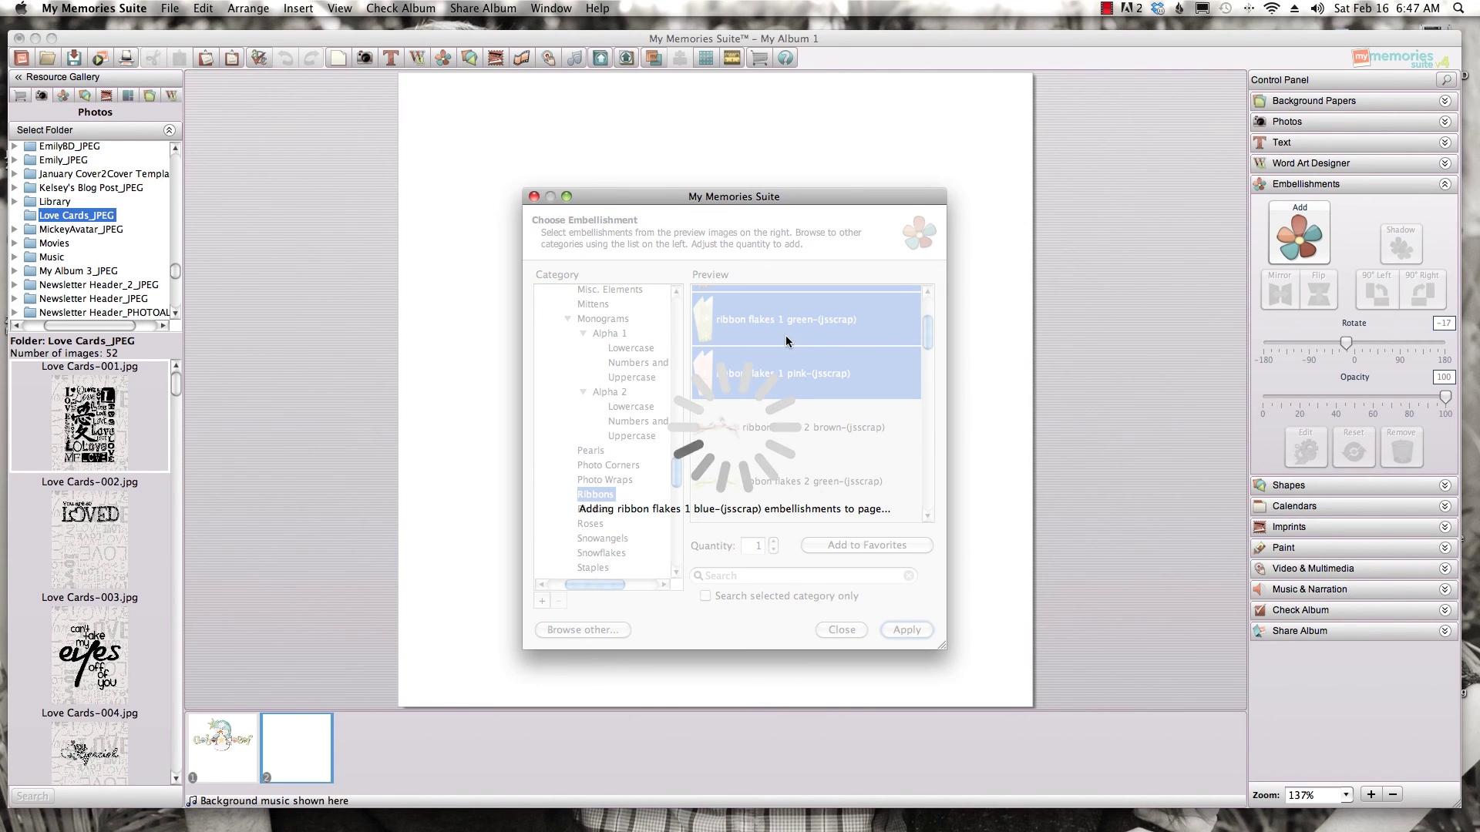
left_click(89, 160)
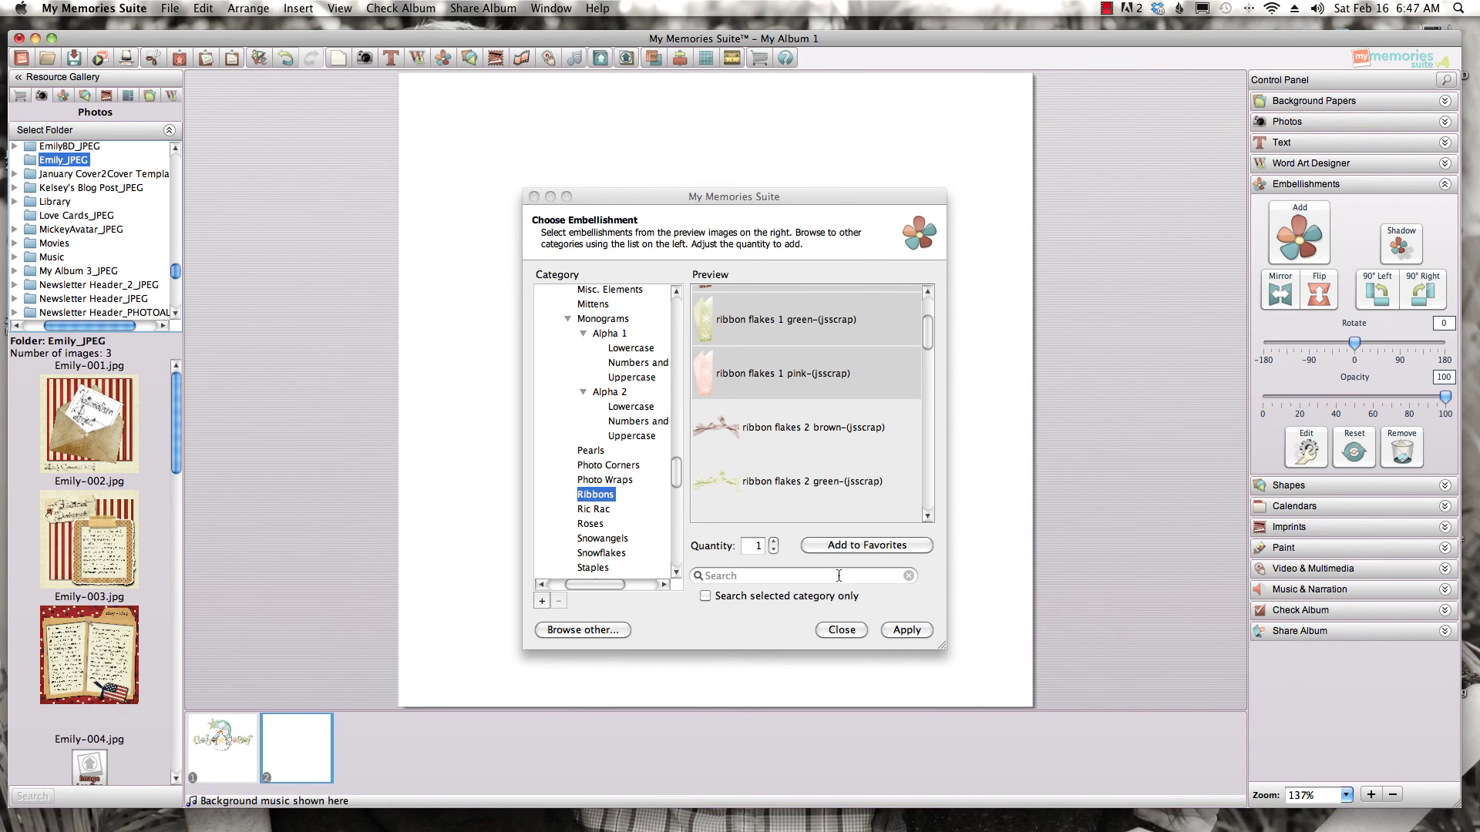
left_click(534, 197)
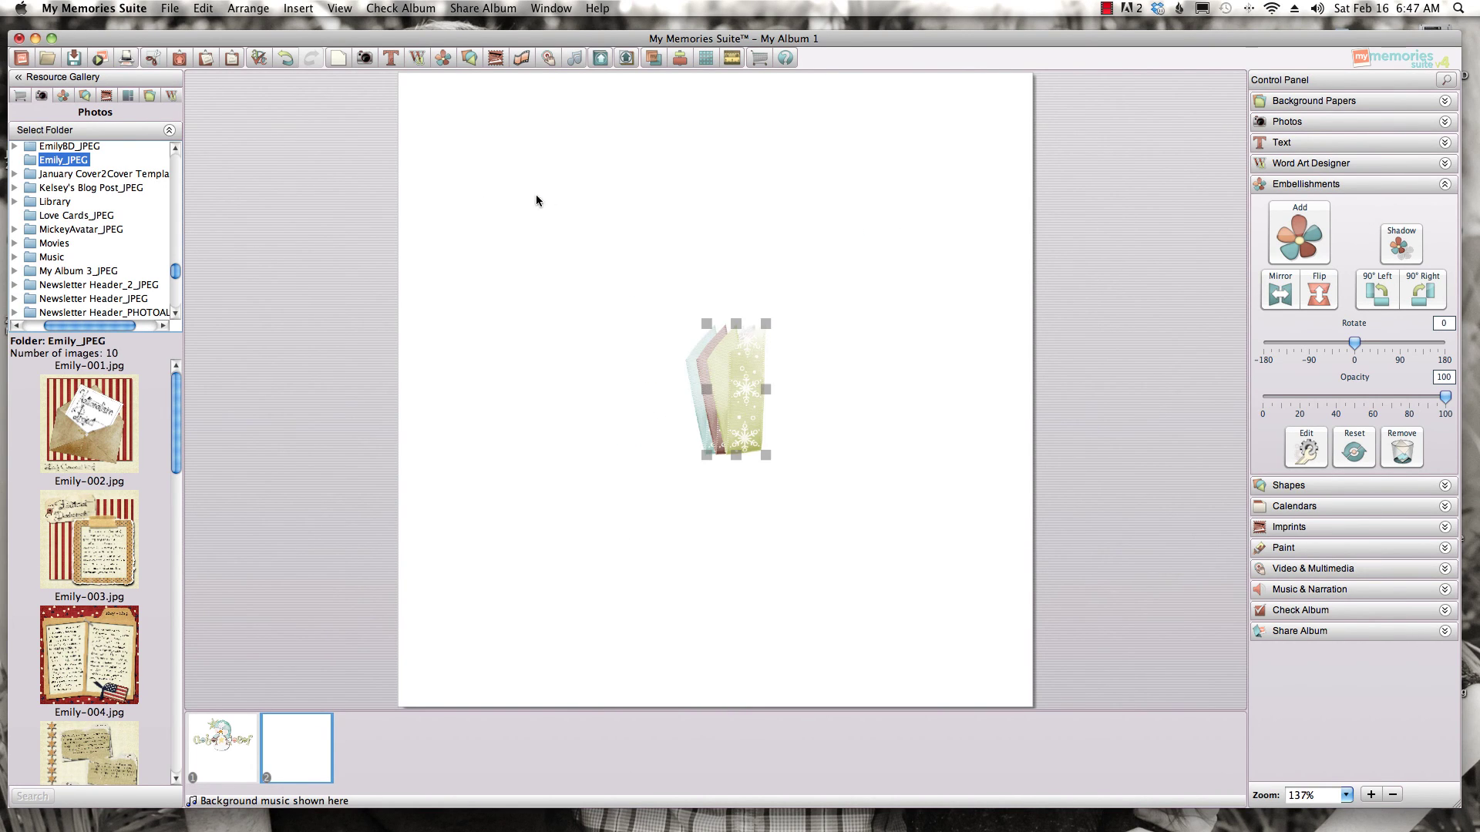
- Separate the stacked green, brown and blue ribbons into a loose column along the left side of the page
left_click_drag(748, 380, 543, 223)
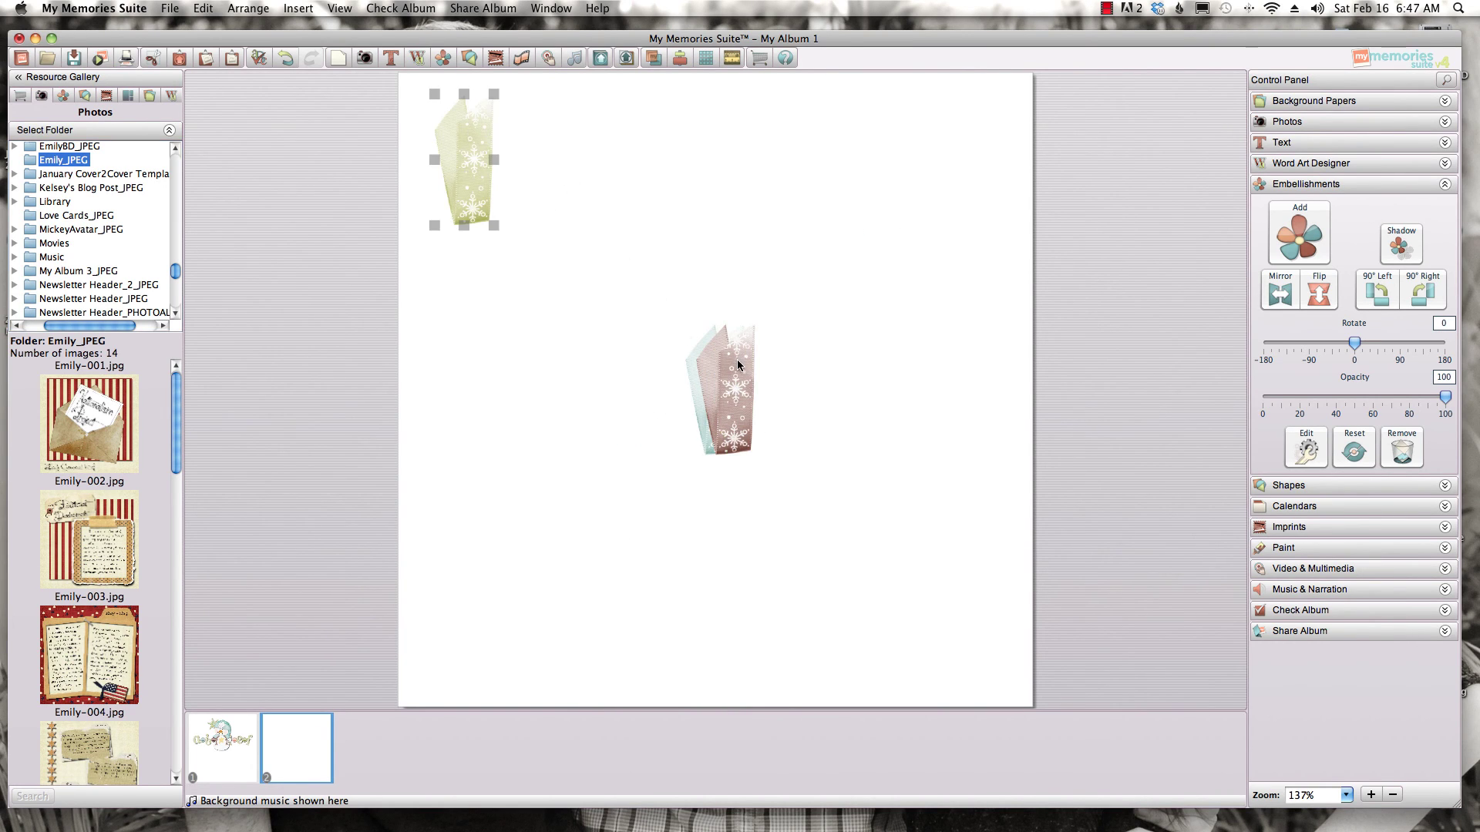
left_click_drag(737, 362, 465, 421)
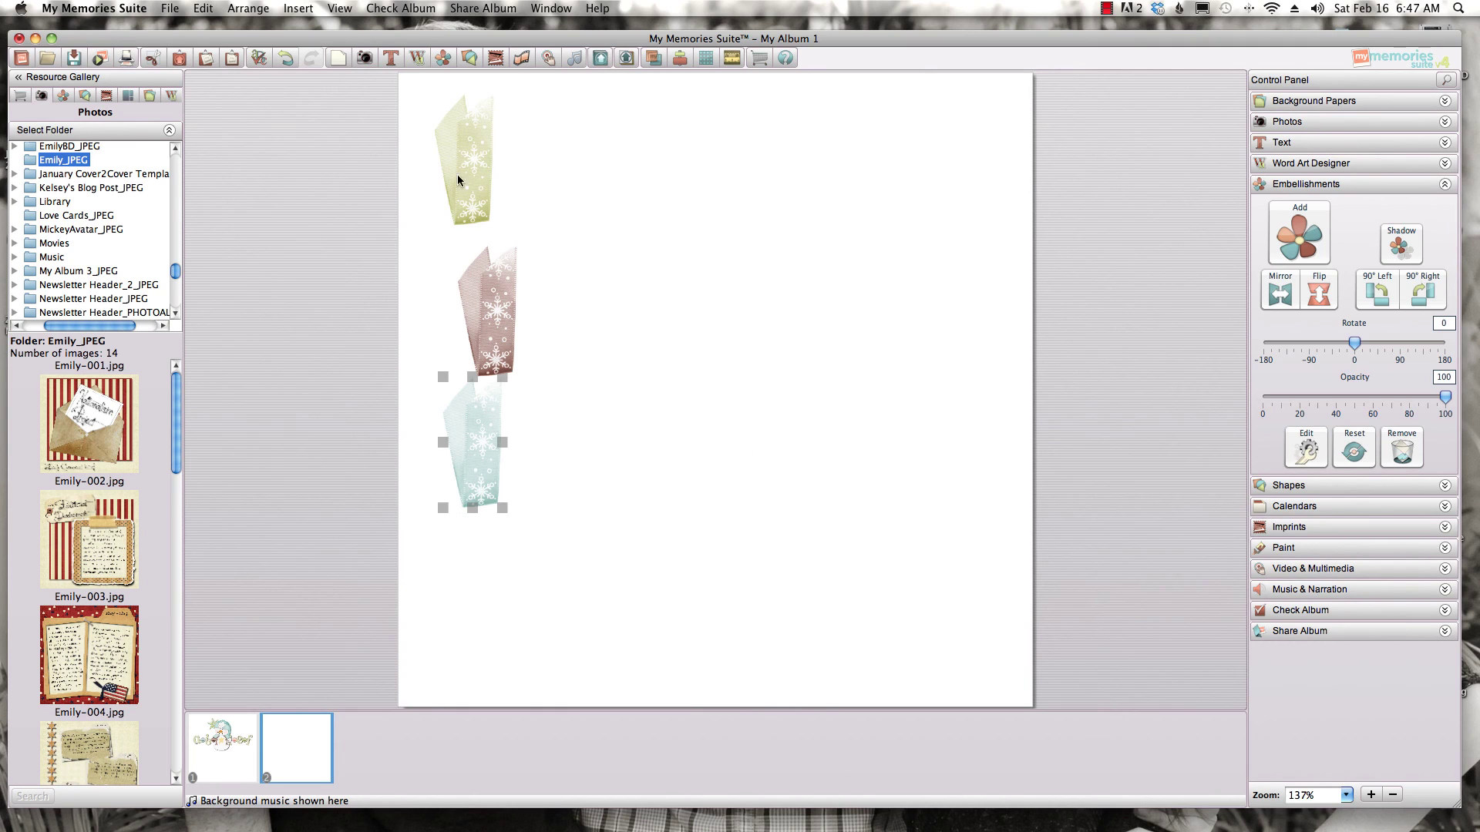
- Align the green, brown and blue ribbons along their left edges and space them evenly vertically
left_click_drag(419, 89, 510, 527)
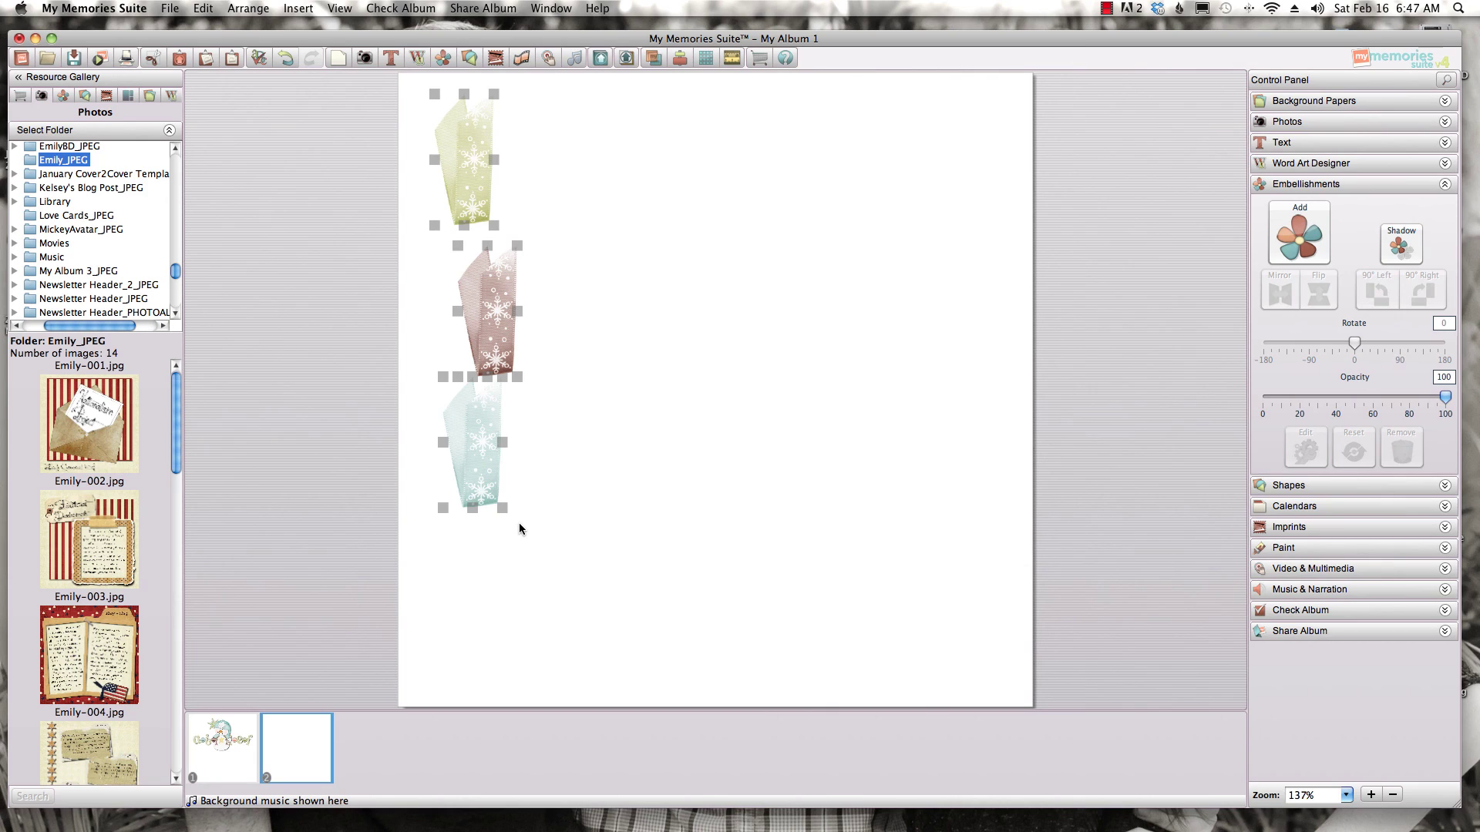
left_click(673, 58)
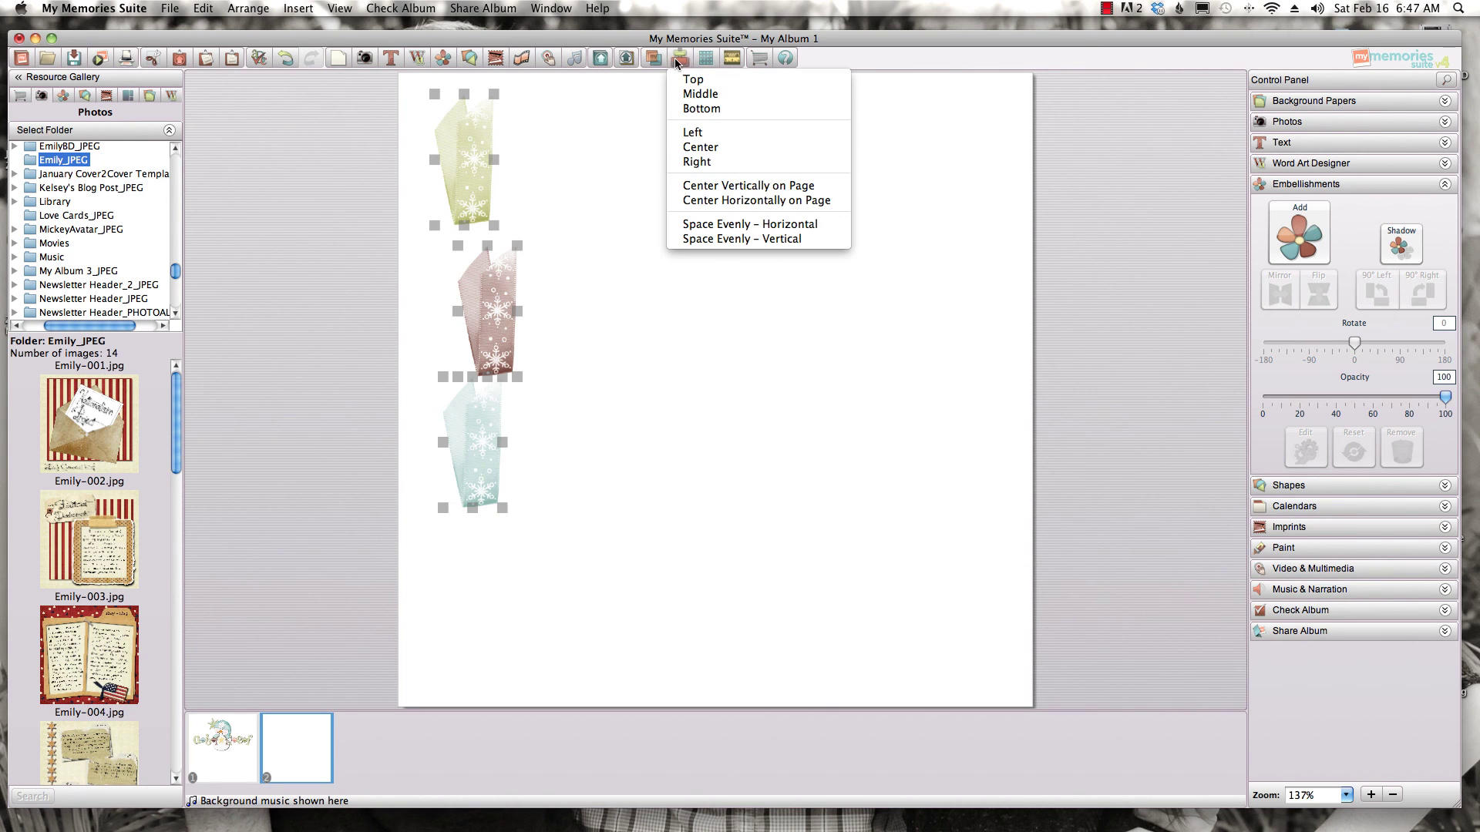
left_click(692, 135)
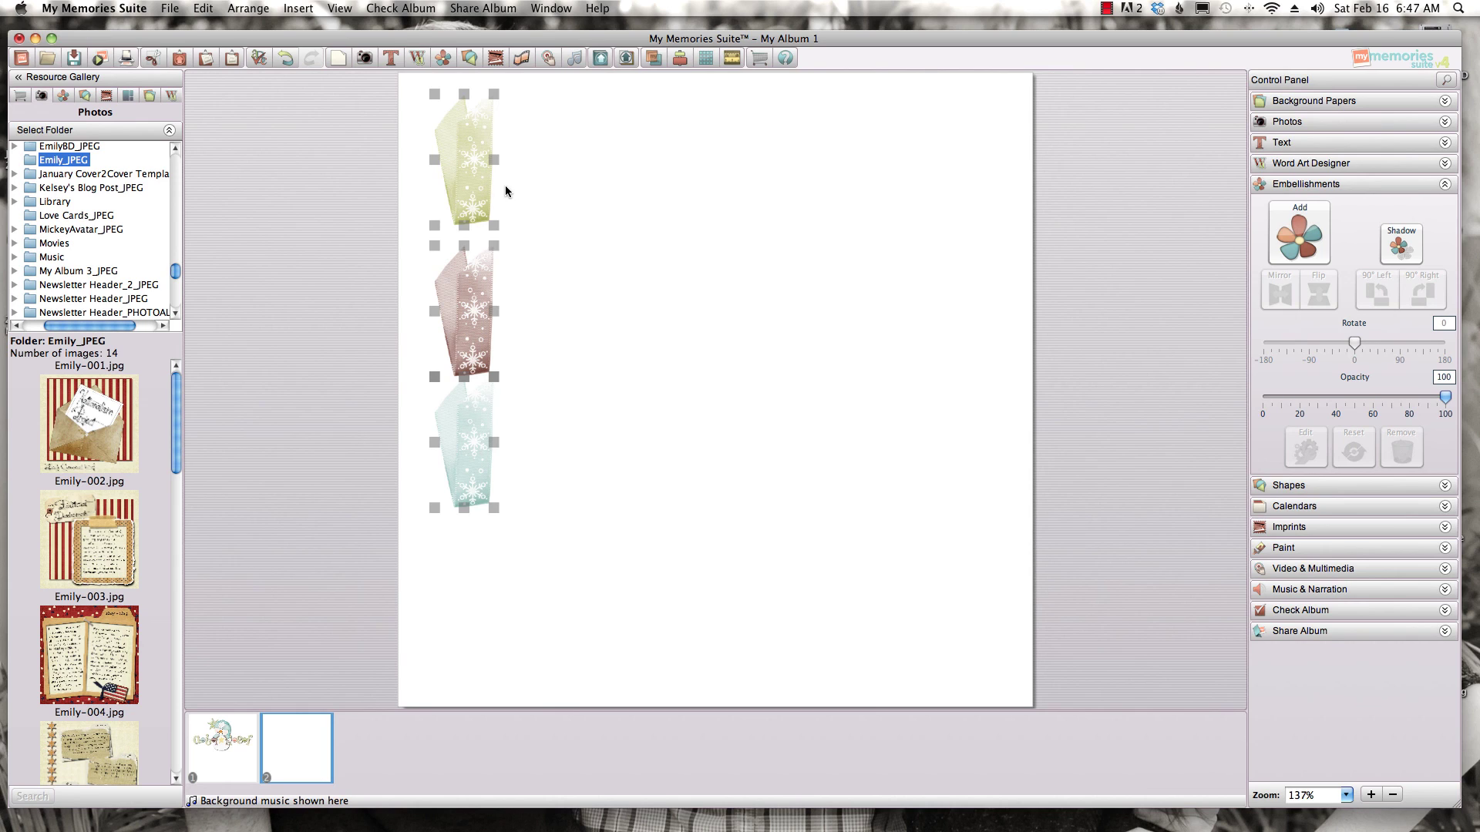
left_click(675, 60)
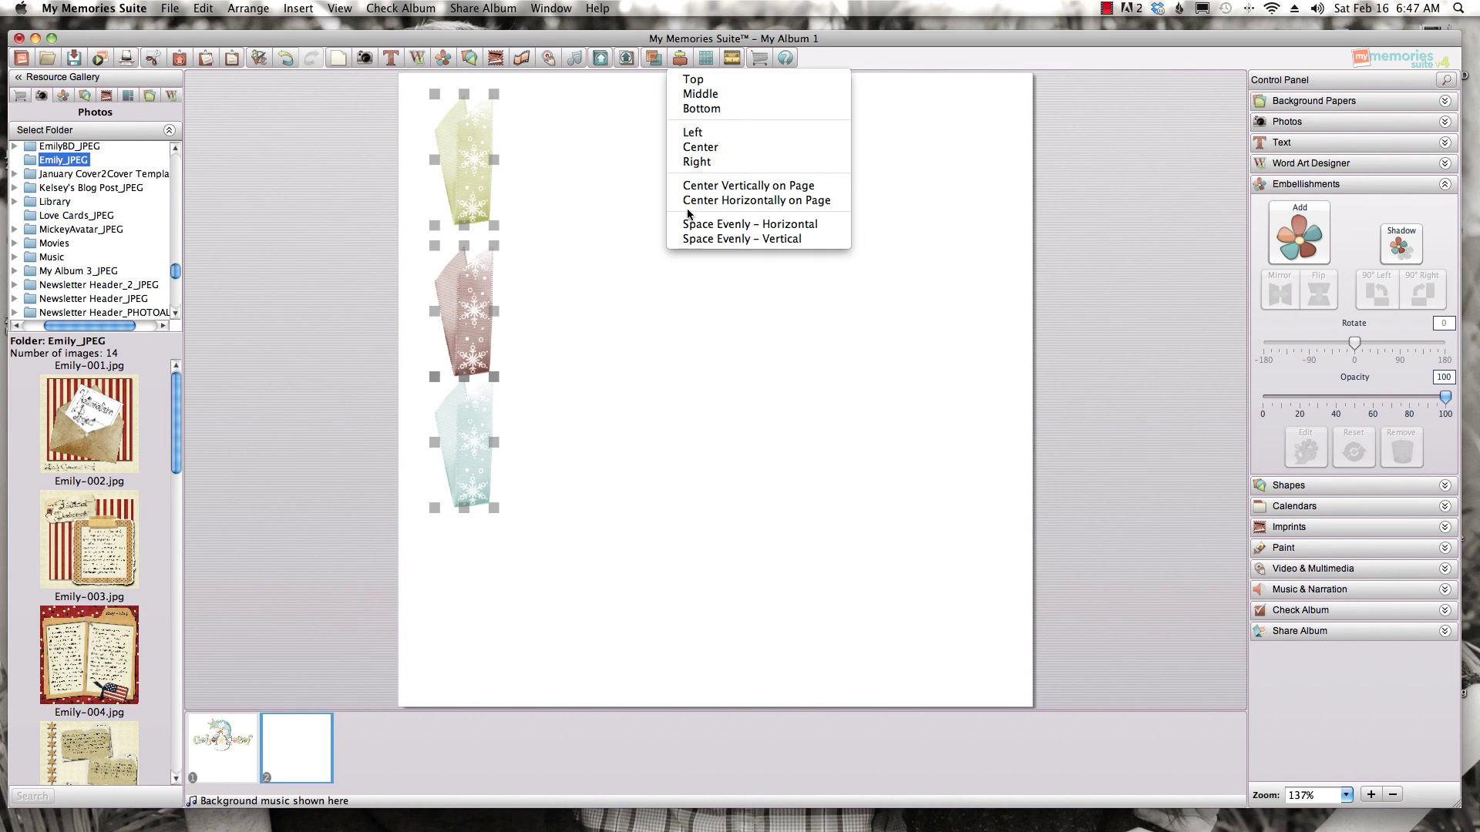
left_click(695, 240)
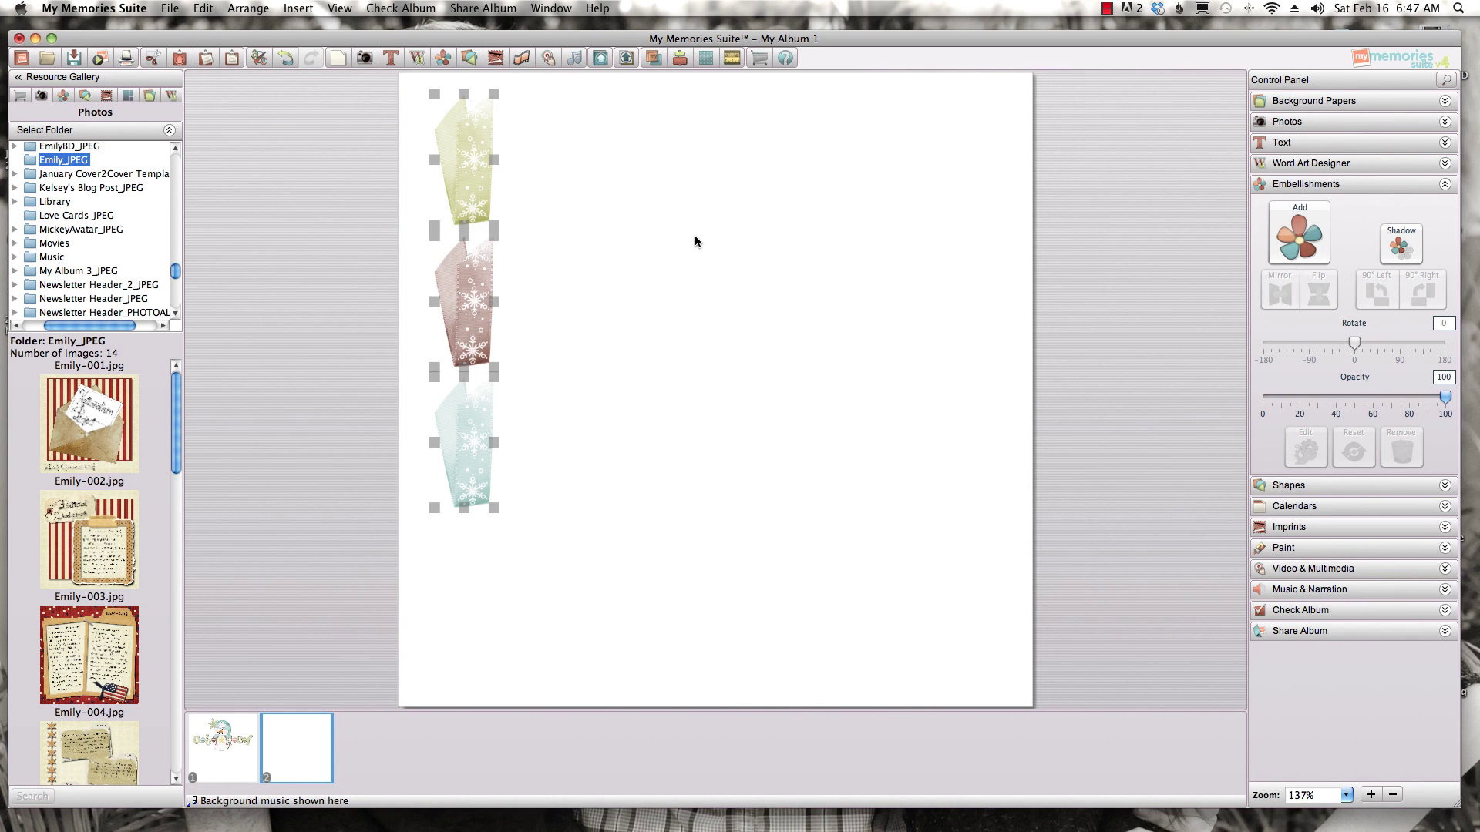
left_click(682, 276)
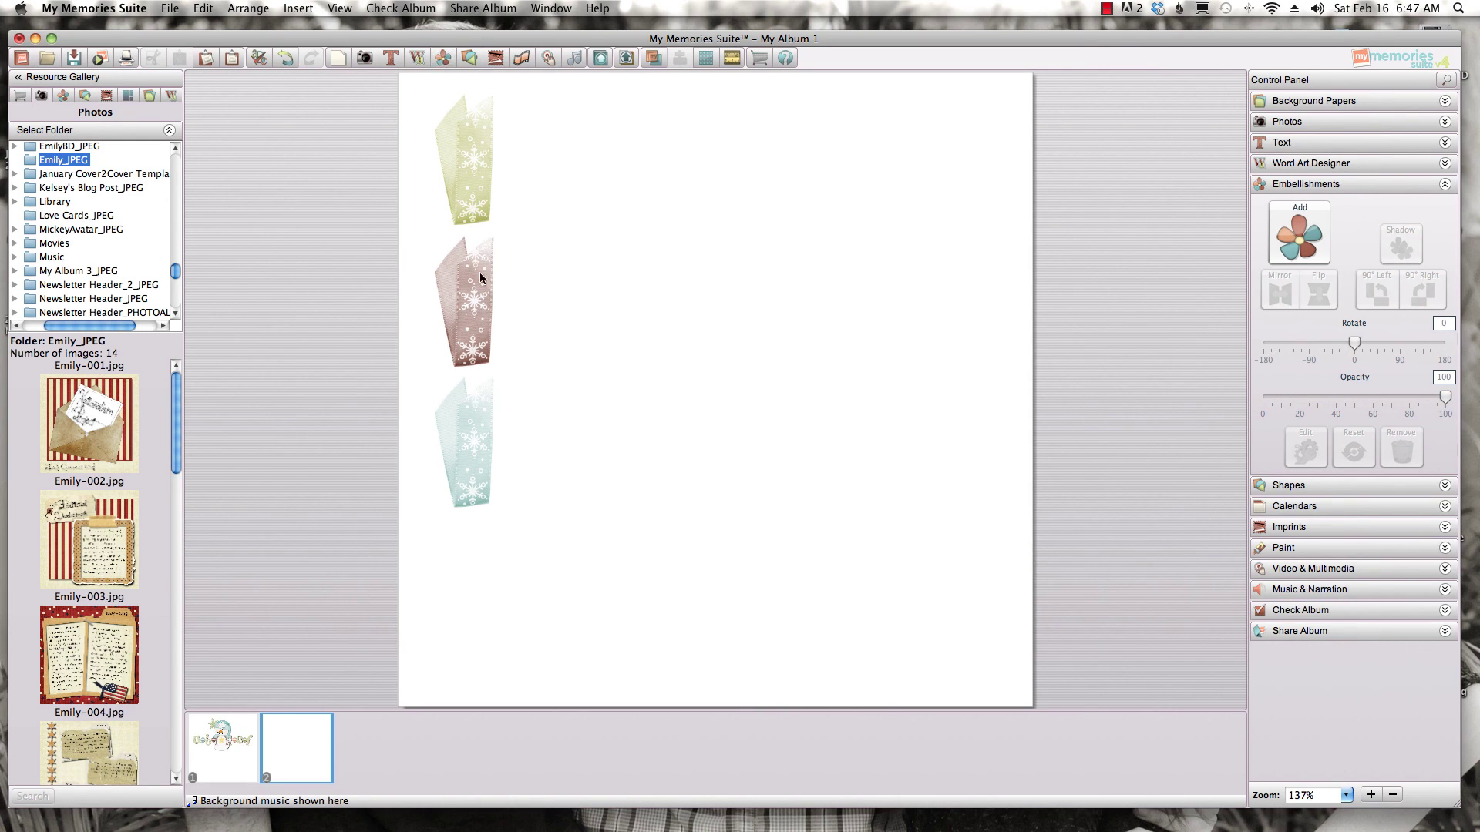
- Duplicate the green ribbon, place the copy below the blue one, and nudge the brown and blue ribbons out of line
left_click(469, 202)
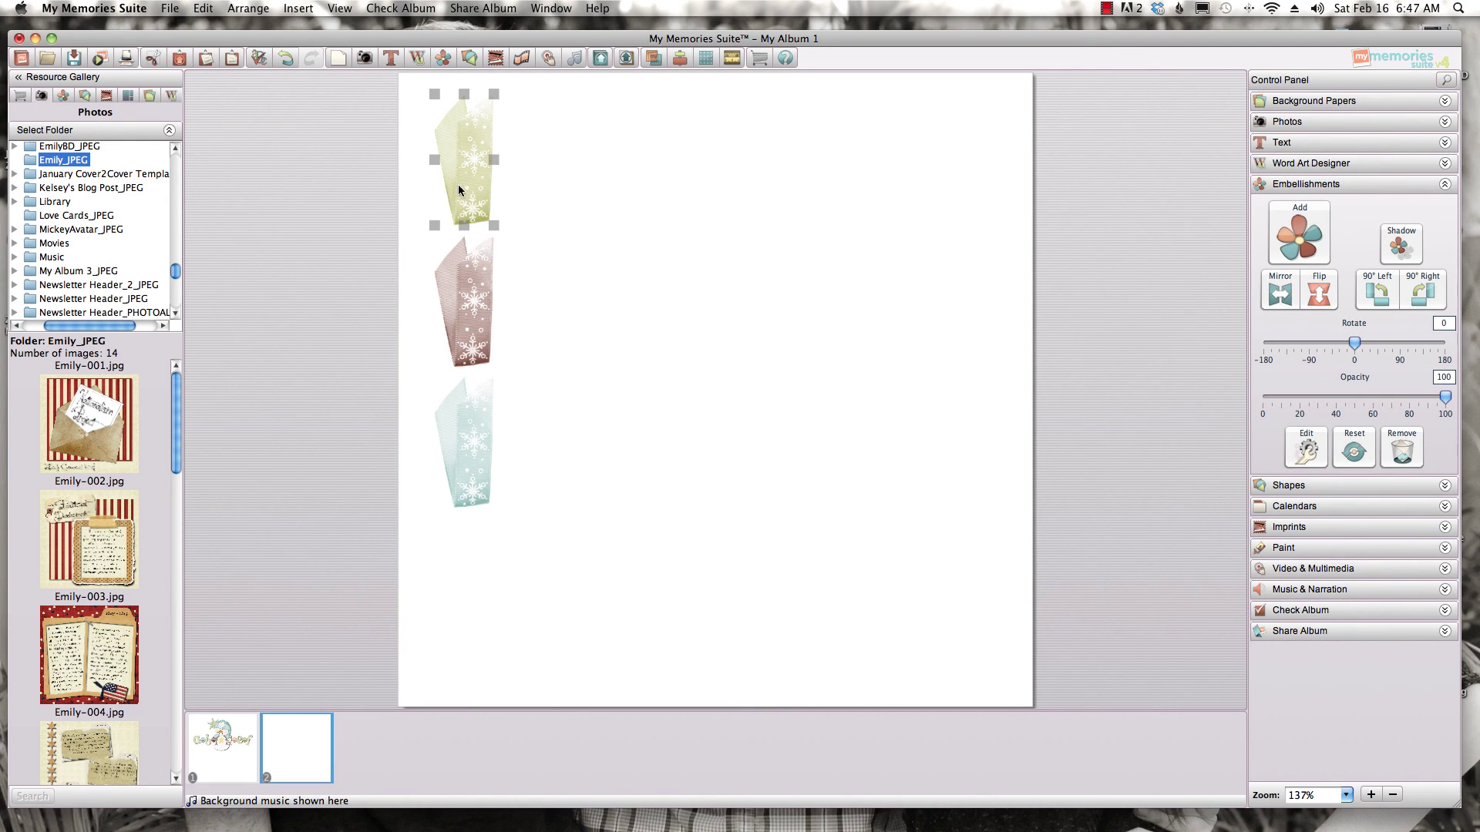
left_click(182, 60)
left_click(205, 59)
left_click_drag(454, 151, 465, 570)
left_click_drag(474, 345, 508, 340)
left_click(470, 435)
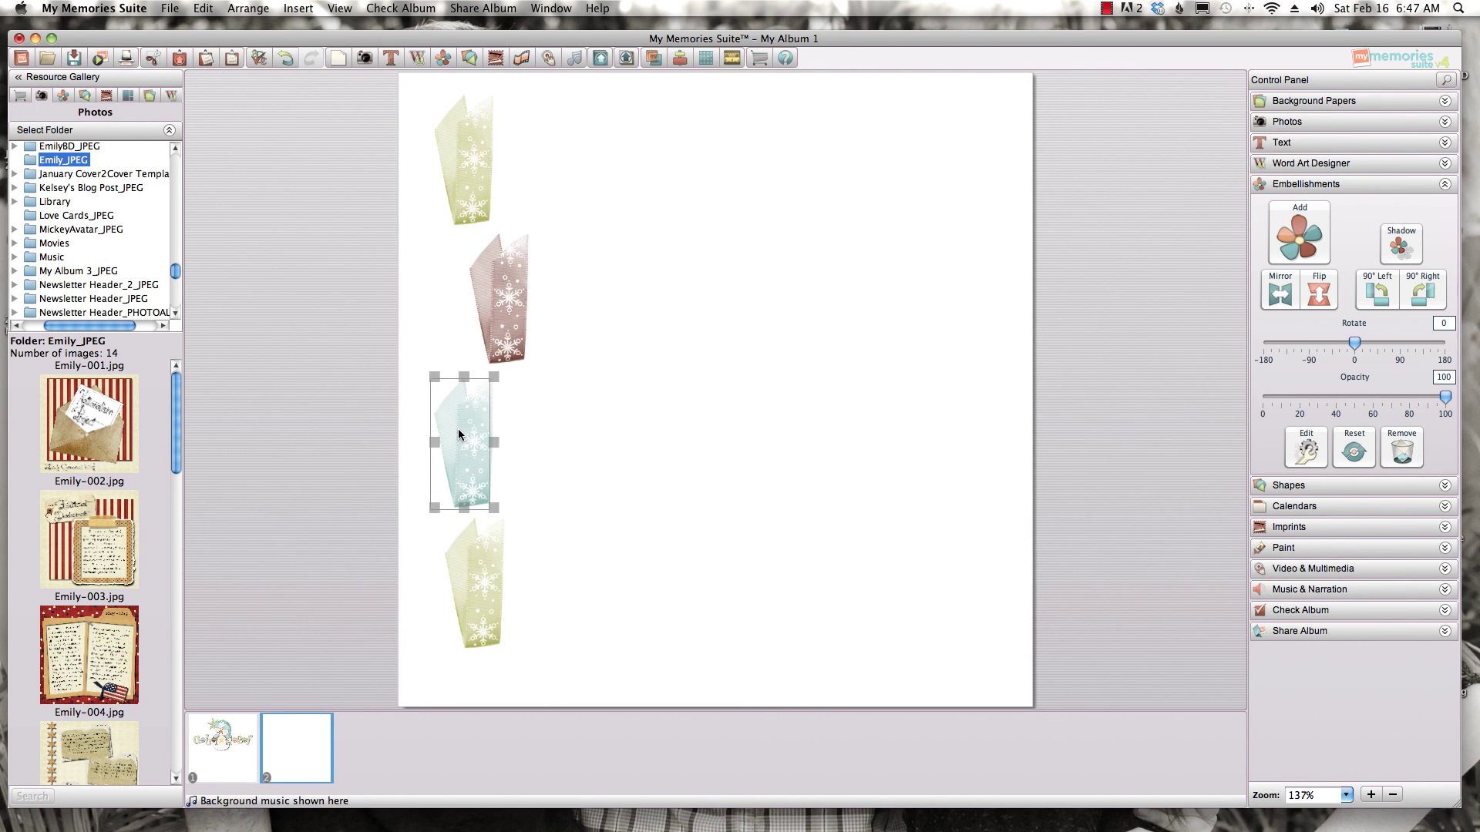
- Align all four ribbons by their centers in one column and space them evenly vertically
left_click_drag(427, 86, 593, 697)
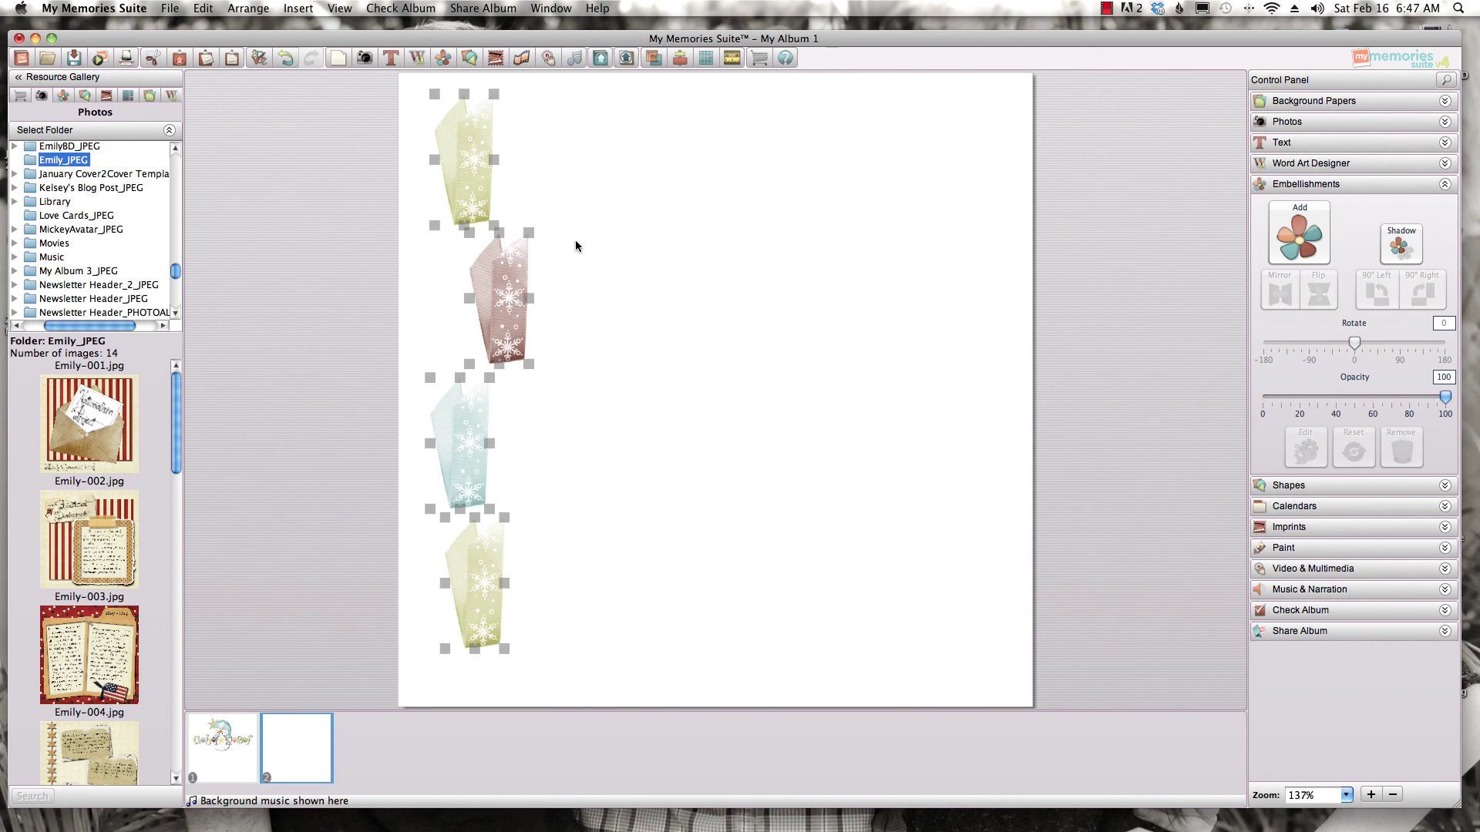
left_click(679, 58)
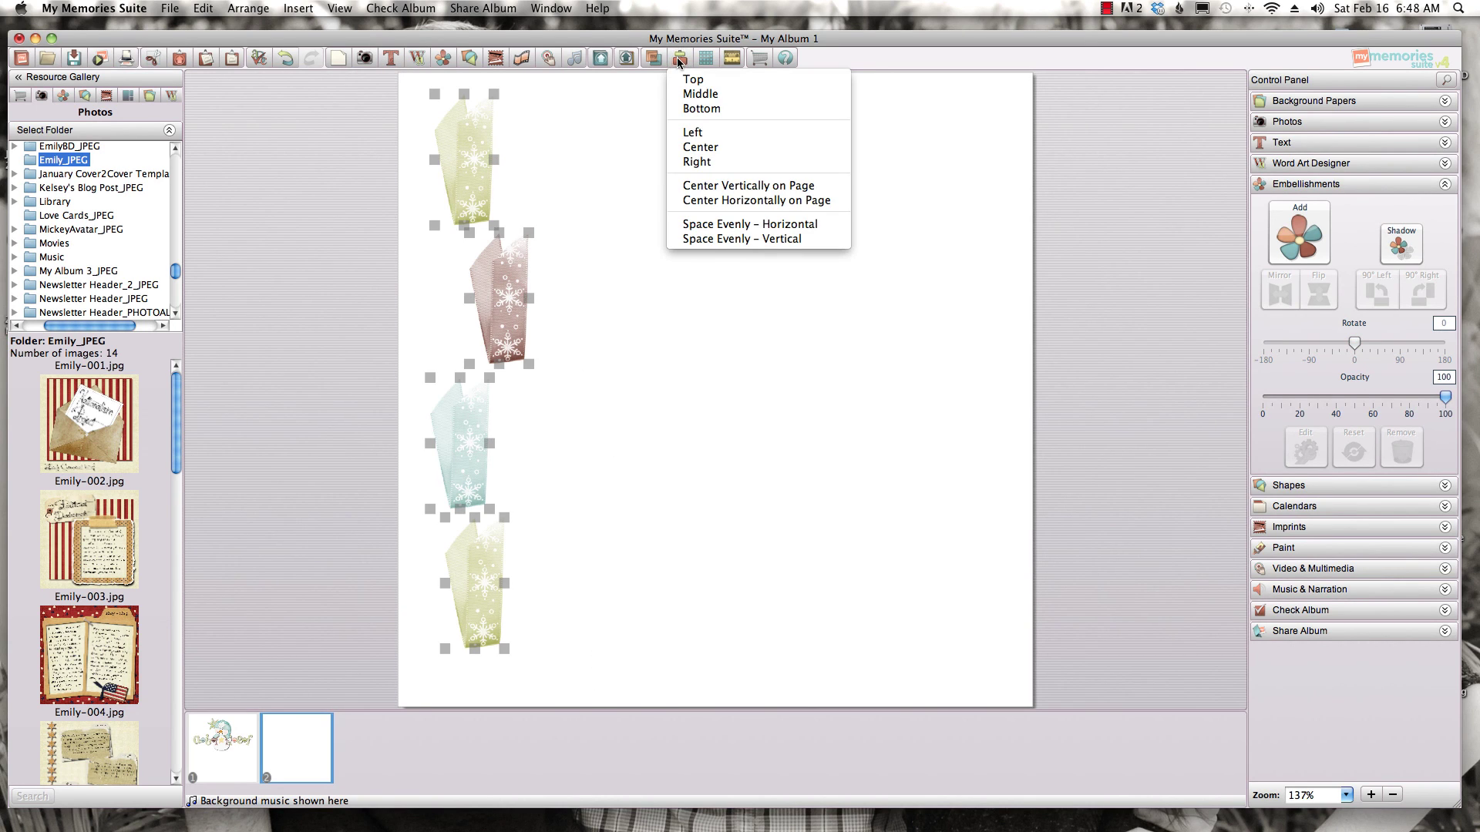
left_click(700, 147)
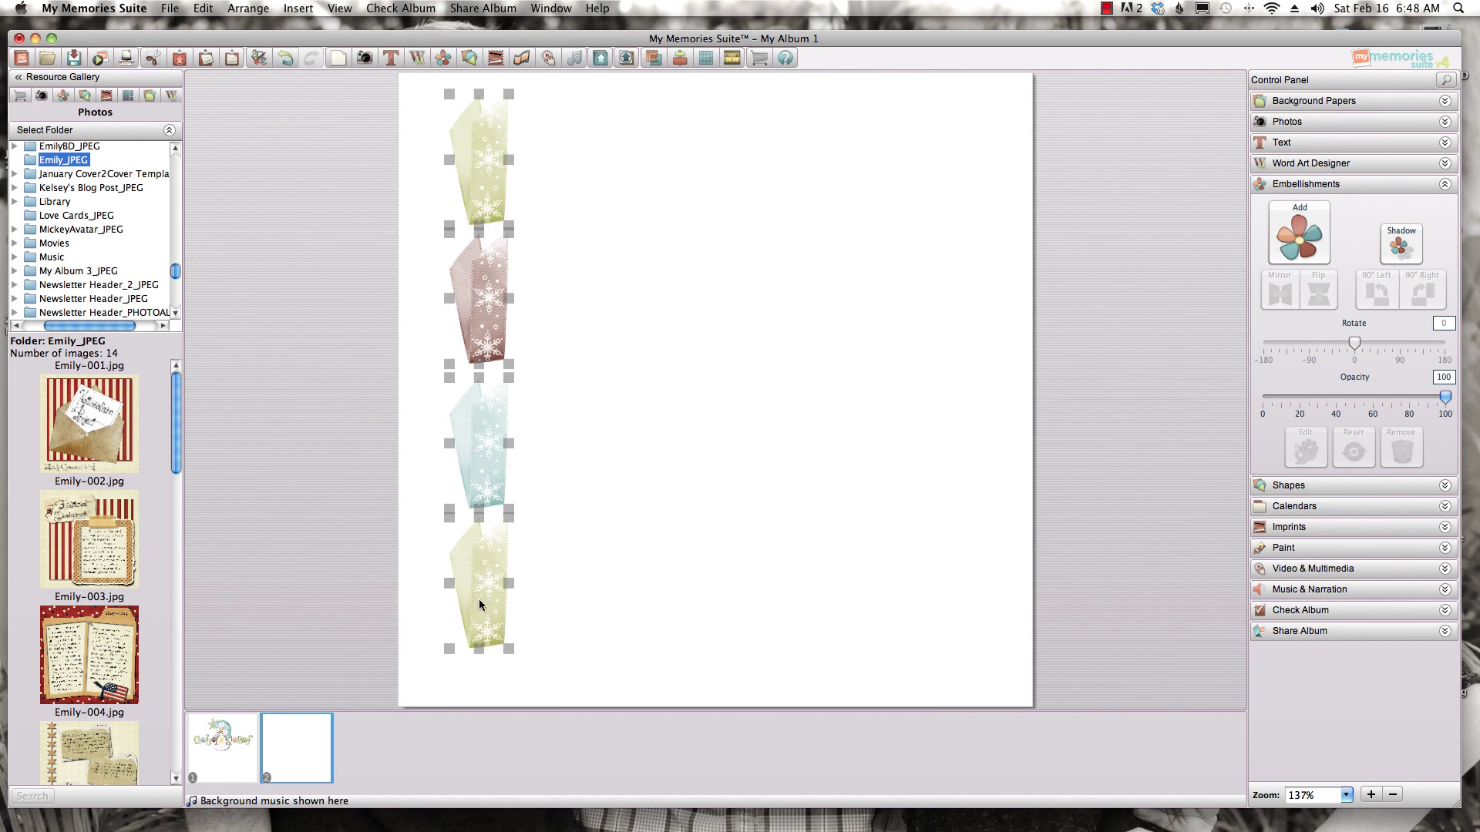
left_click(679, 58)
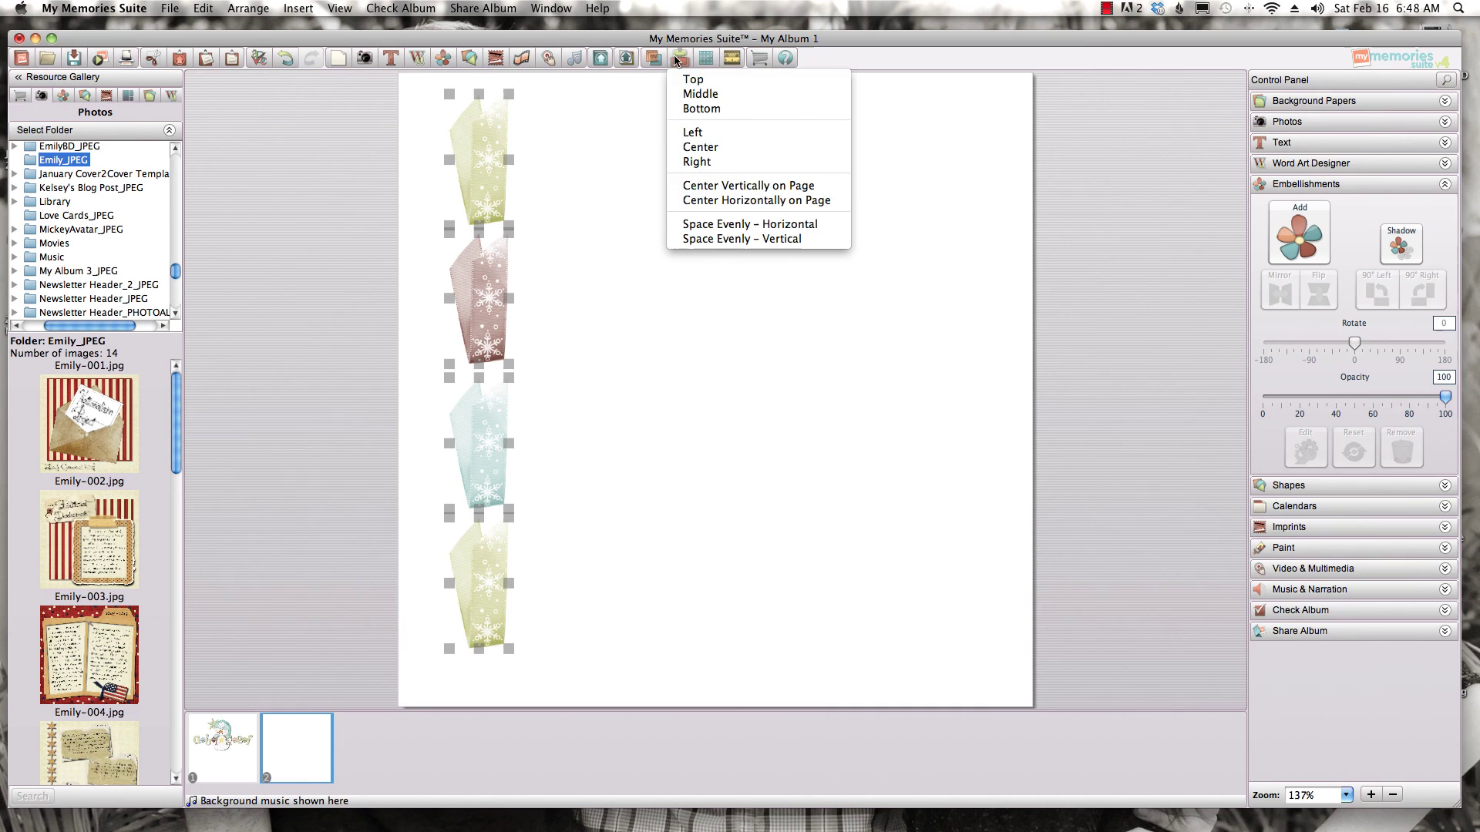
left_click(718, 238)
left_click(687, 306)
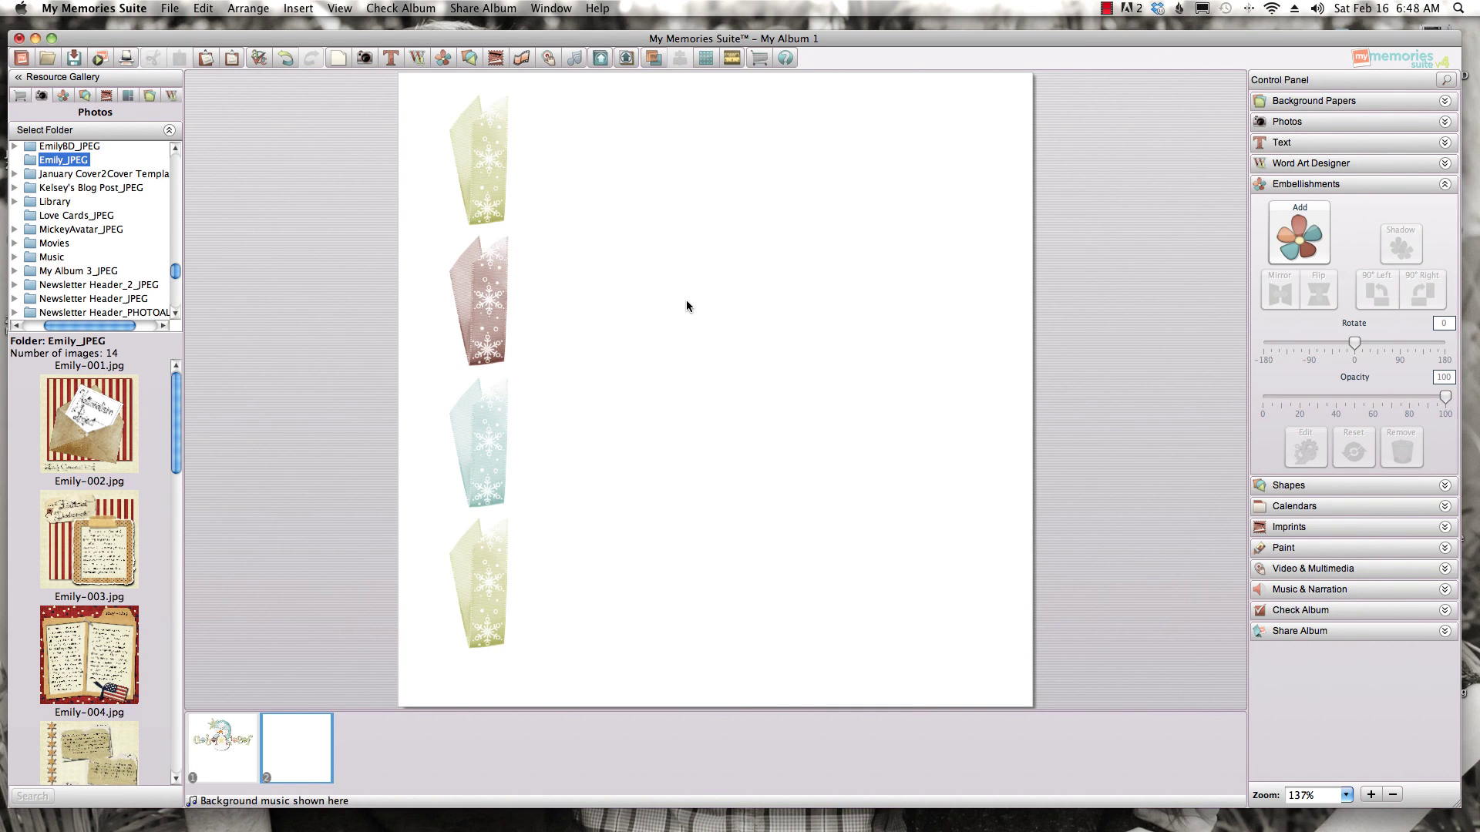
- Add a drop shadow to all four ribbons in the column at once, leaving them deselected
left_click_drag(441, 96, 575, 673)
left_click(1401, 245)
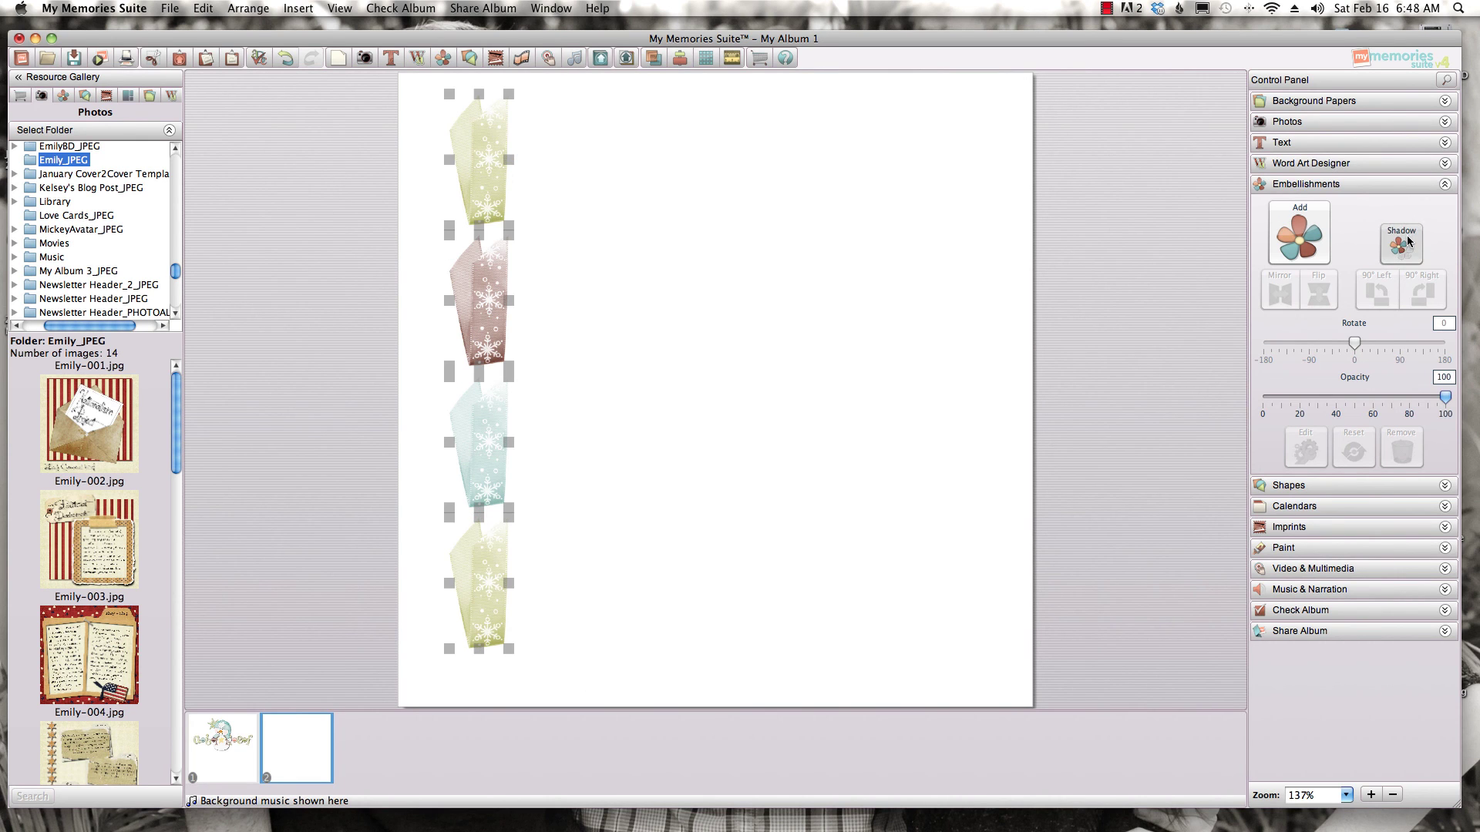
left_click(868, 584)
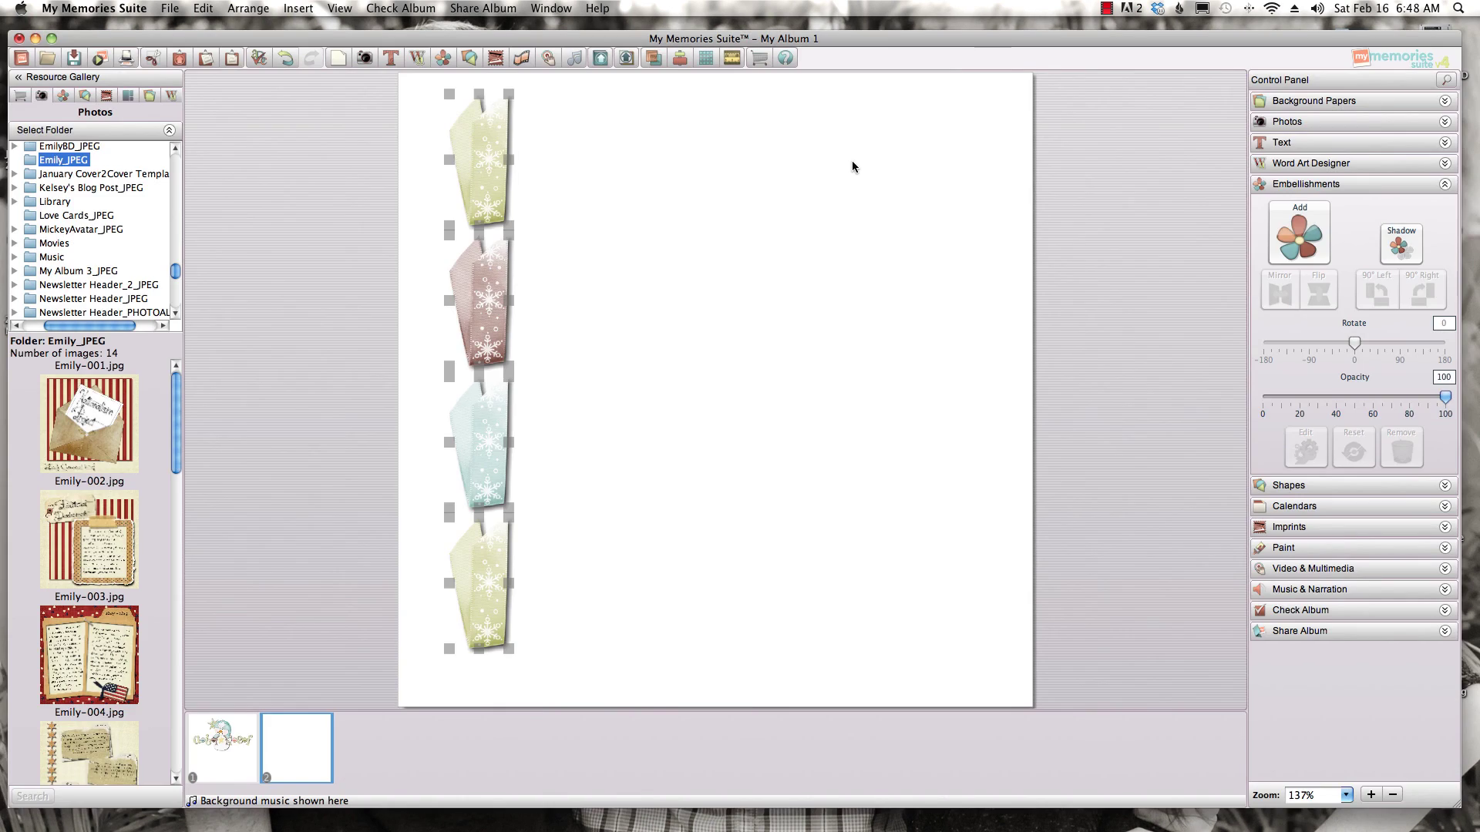
left_click(678, 361)
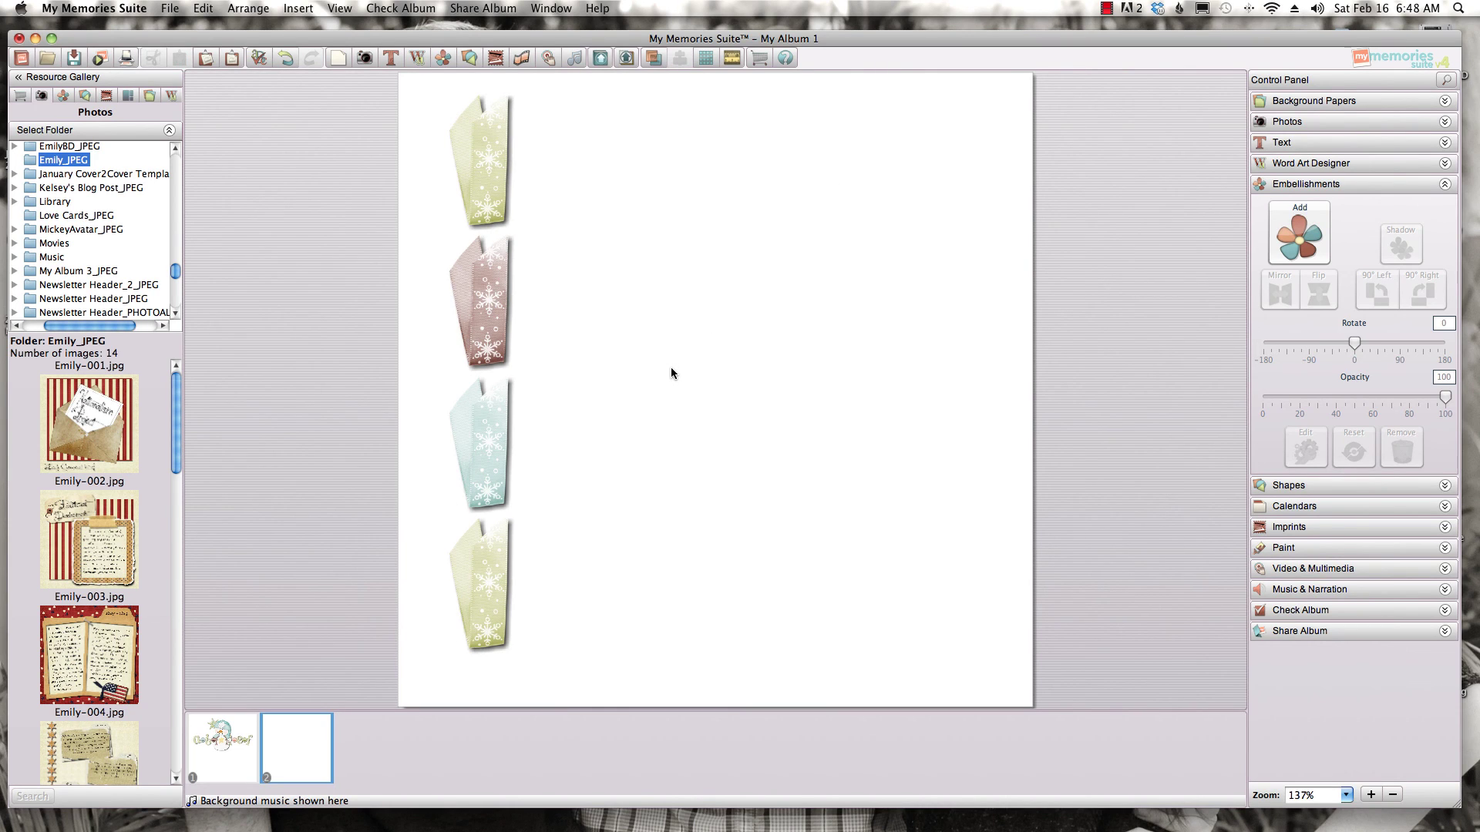